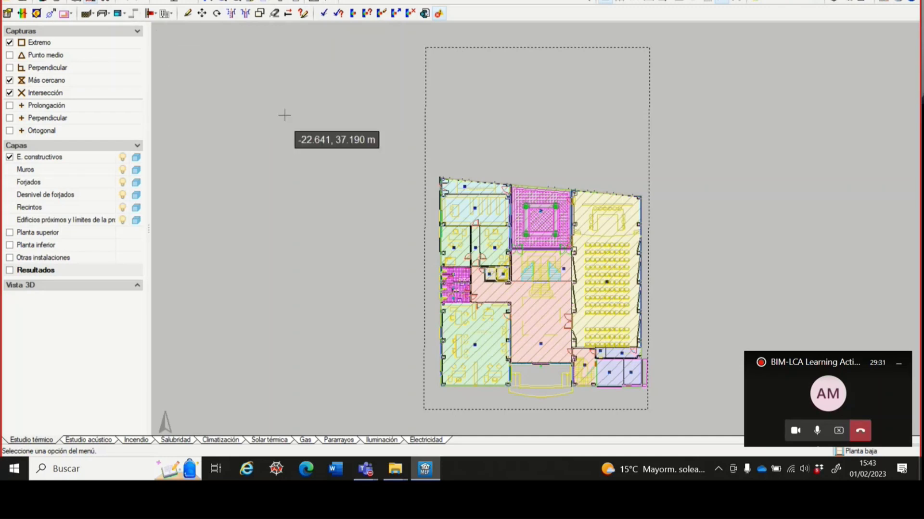
{"action": "scroll", "coordinate": [303, 96], "scroll_direction": "down", "scroll_amount": 1}
{"action": "scroll", "coordinate": [394, 135], "scroll_direction": "up", "scroll_amount": 1}
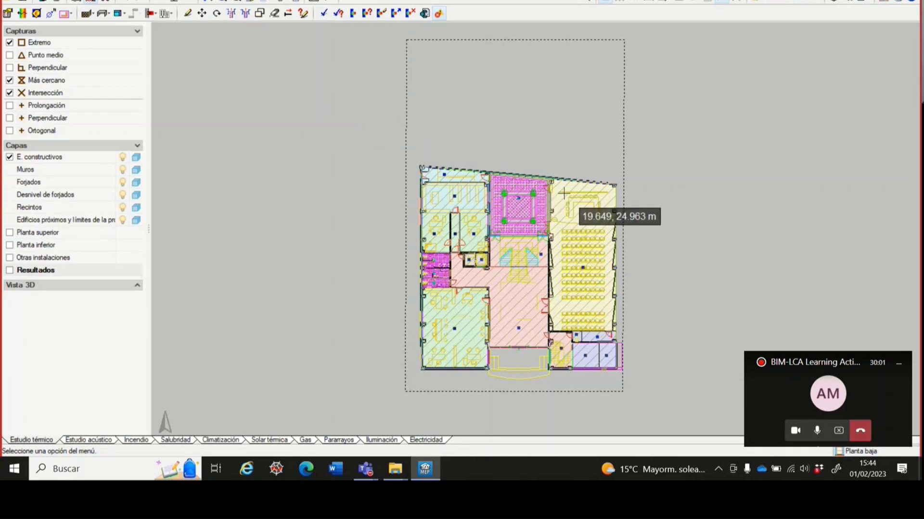
{"action": "scroll", "coordinate": [561, 194], "scroll_direction": "up", "scroll_amount": 1}
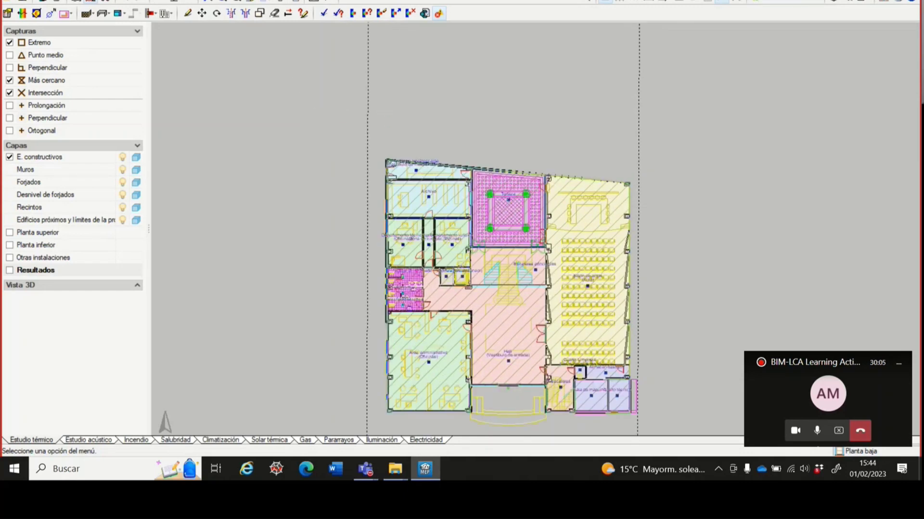
{"action": "left_click", "coordinate": [912, 2]}
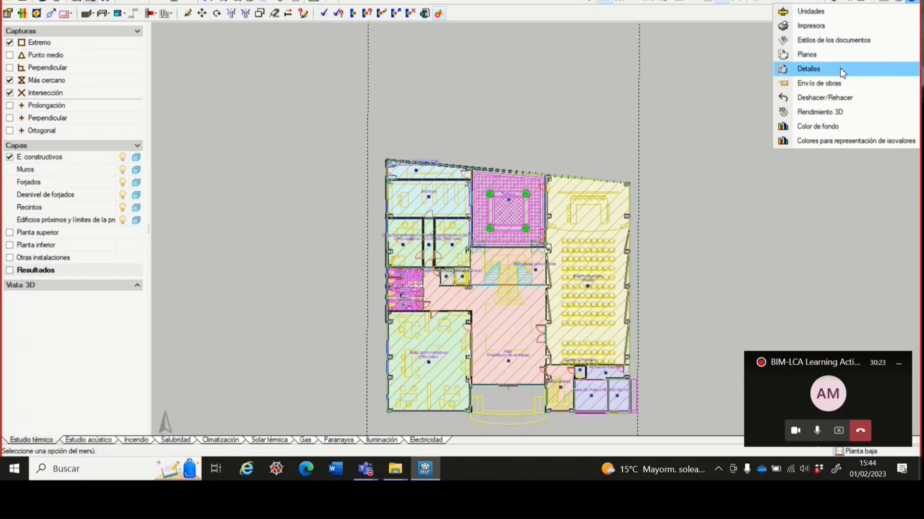
{"action": "left_click", "coordinate": [732, 77]}
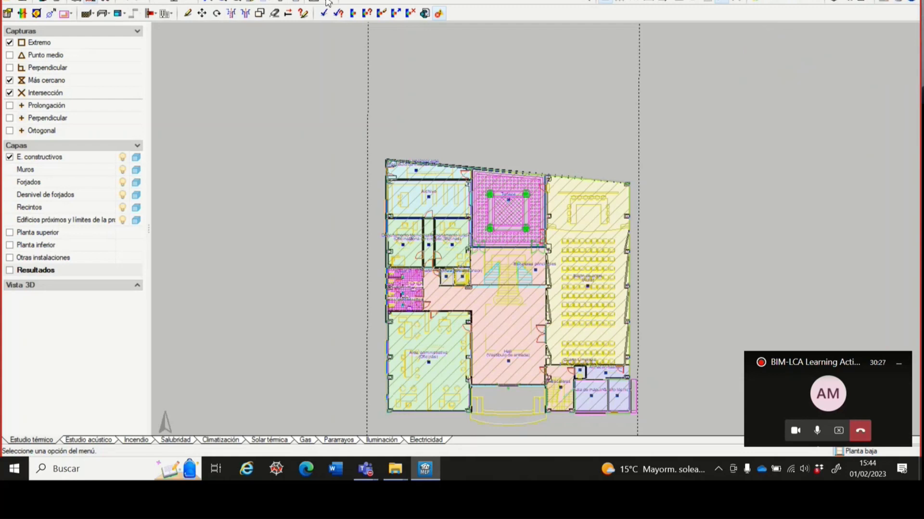
Review the thermal study's general data and the background colour options, leaving both unchanged.
{"action": "left_click", "coordinate": [39, 1]}
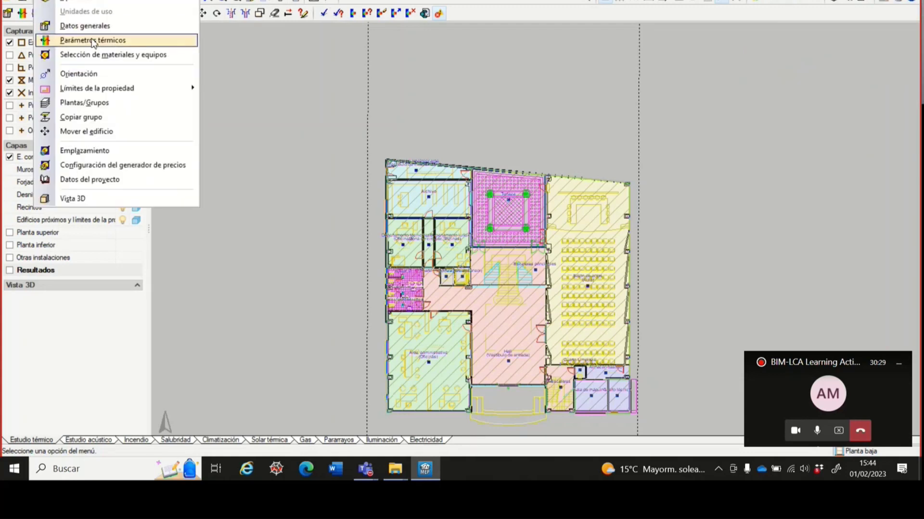
{"action": "left_click", "coordinate": [83, 27]}
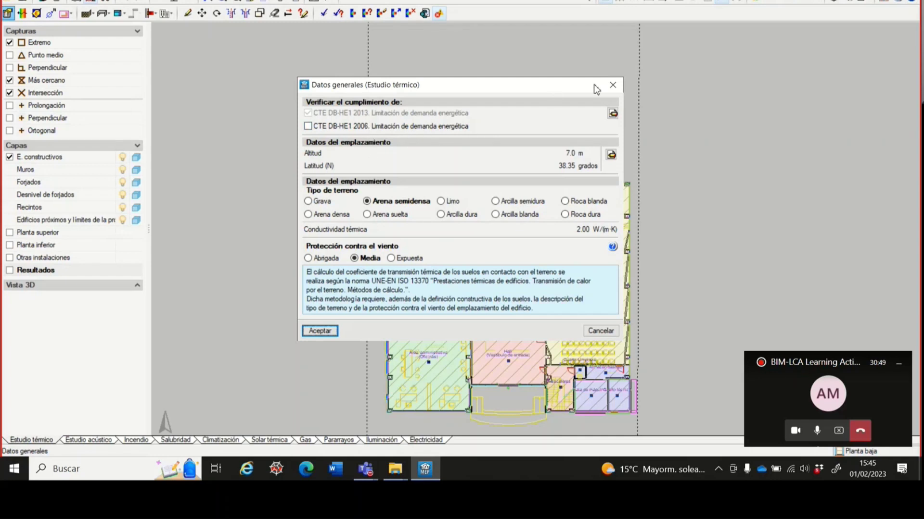
{"action": "left_click", "coordinate": [613, 84]}
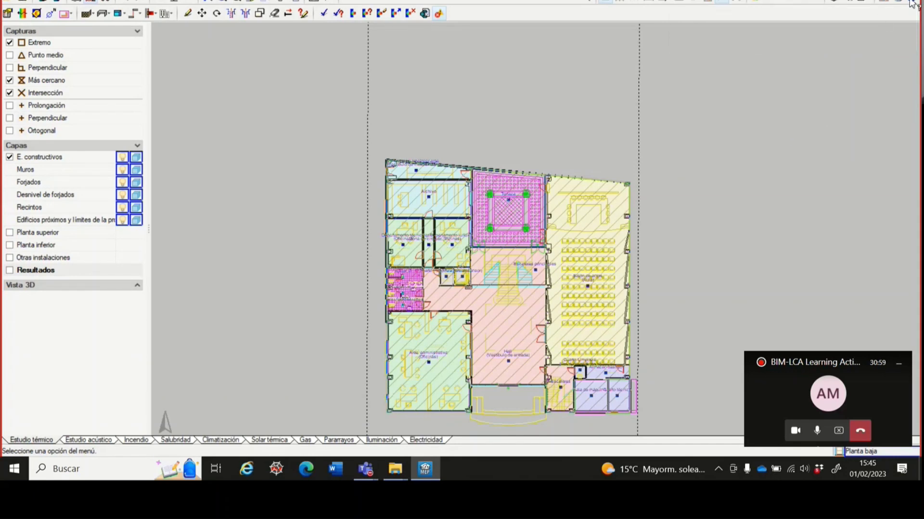
{"action": "left_click", "coordinate": [816, 120]}
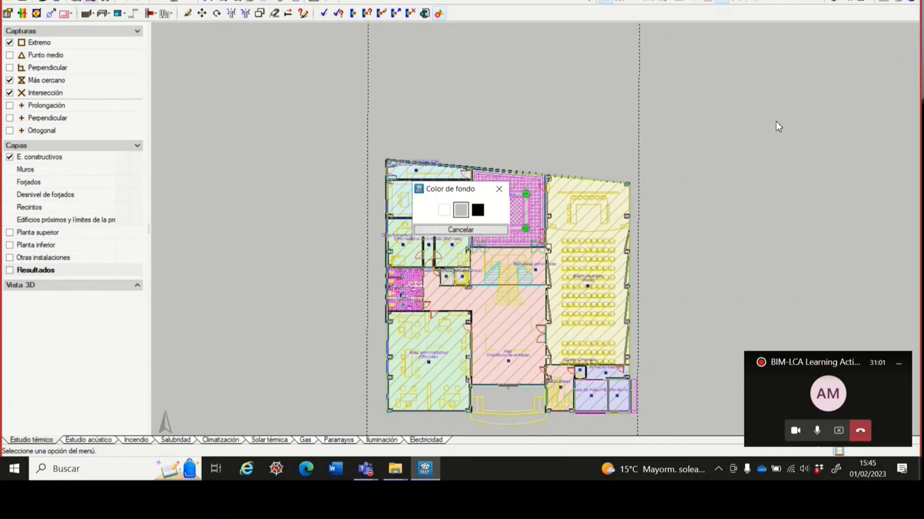
{"action": "left_click", "coordinate": [499, 189]}
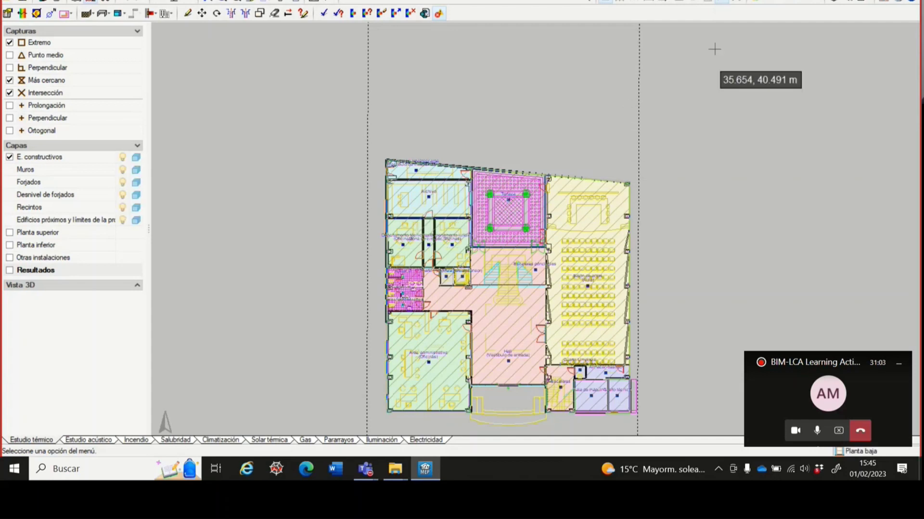
Look through the language installation folders in the x64 folder of the CYPE version 2022.d download.
{"action": "key", "text": "super+d"}
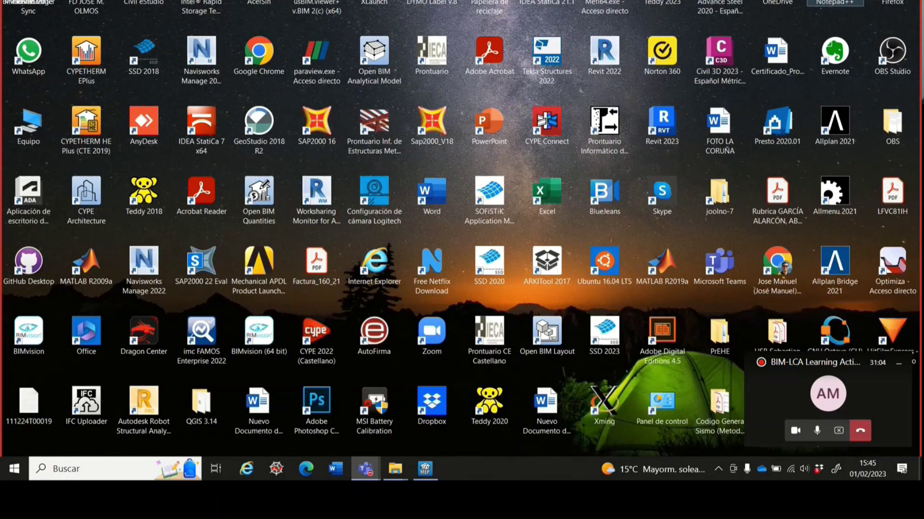
{"action": "mouse_move", "coordinate": [395, 469]}
{"action": "mouse_move", "coordinate": [440, 446]}
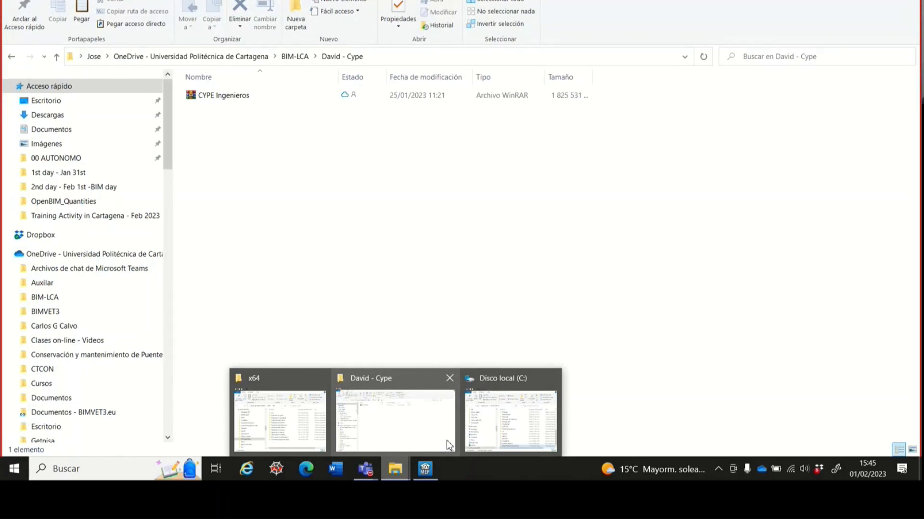
{"action": "mouse_move", "coordinate": [487, 450]}
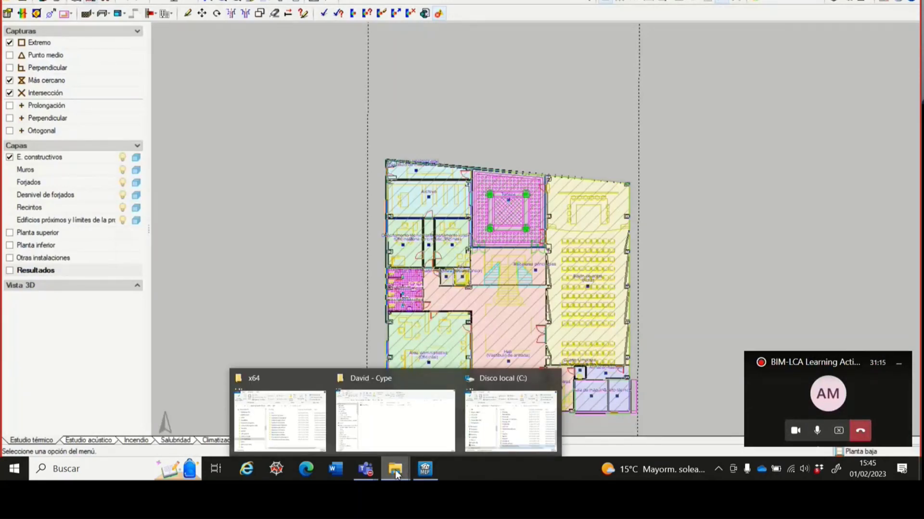
{"action": "left_click", "coordinate": [310, 443]}
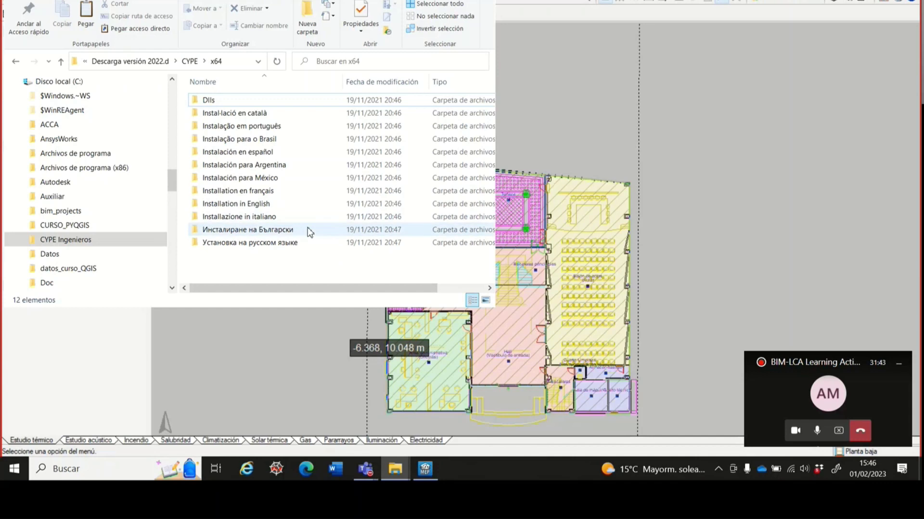
{"action": "mouse_move", "coordinate": [303, 246]}
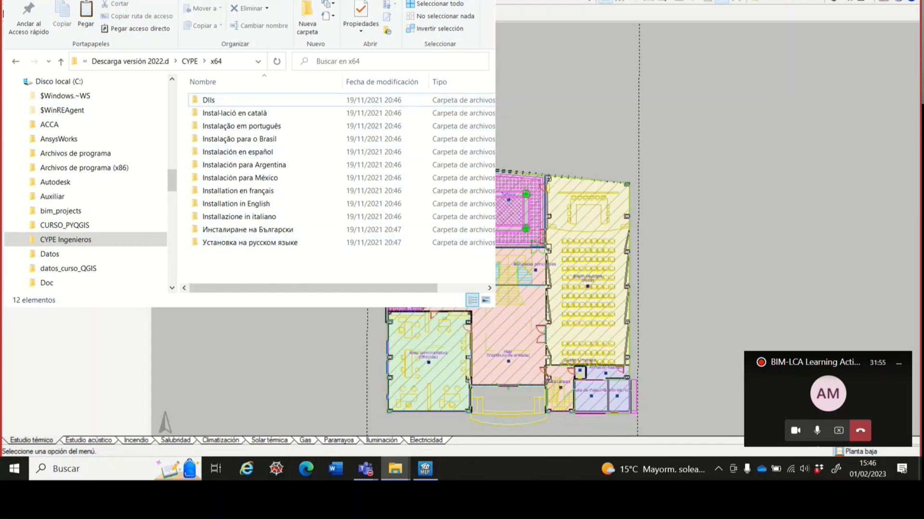
{"action": "left_click", "coordinate": [500, 52]}
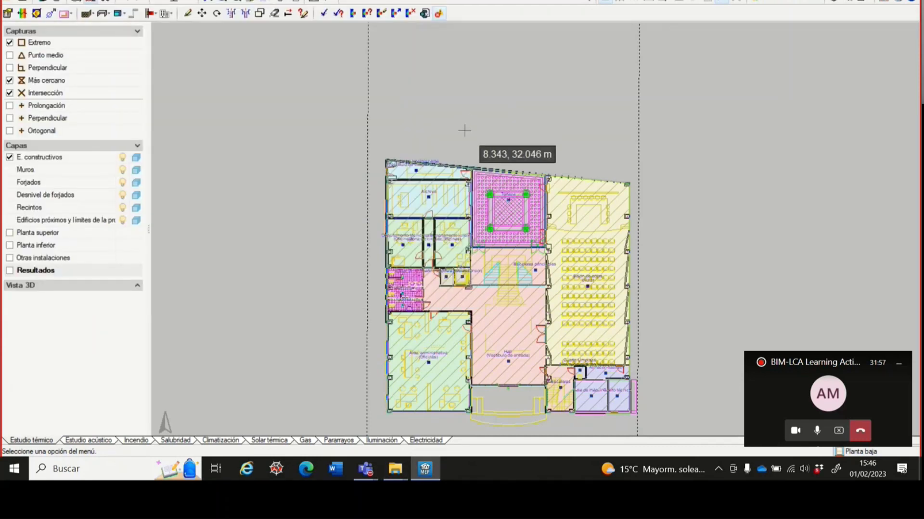
{"action": "scroll", "coordinate": [465, 130], "scroll_direction": "up", "scroll_amount": 1}
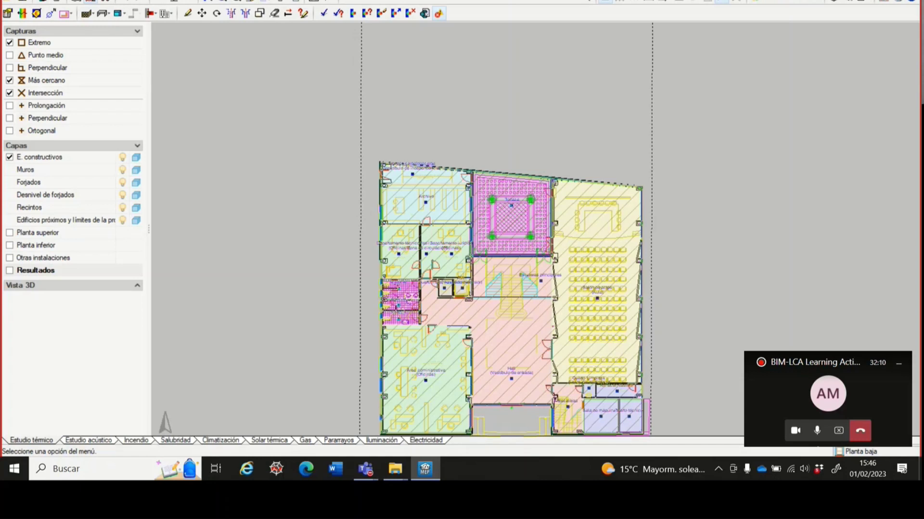
Switch to CYPE Architecture by launching it from the desktop, declining the installation of version 2023.e.
{"action": "left_click", "coordinate": [425, 469]}
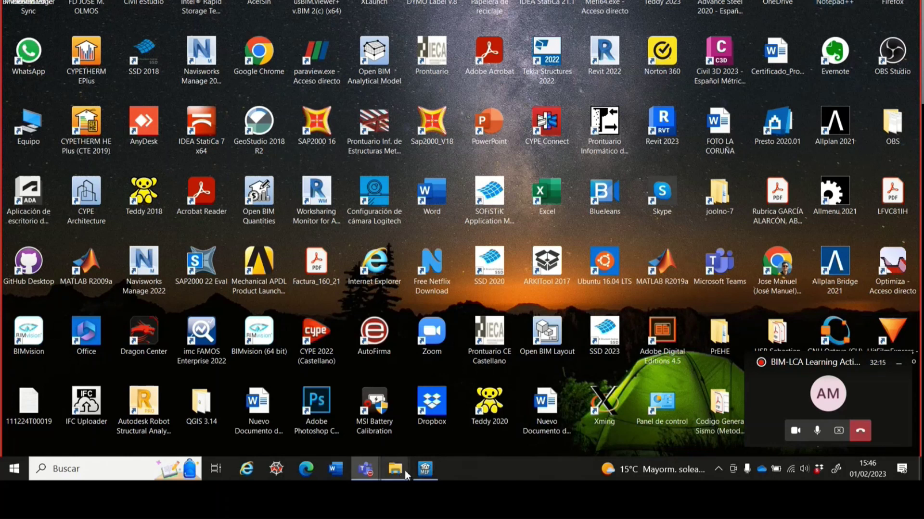
{"action": "mouse_move", "coordinate": [398, 475]}
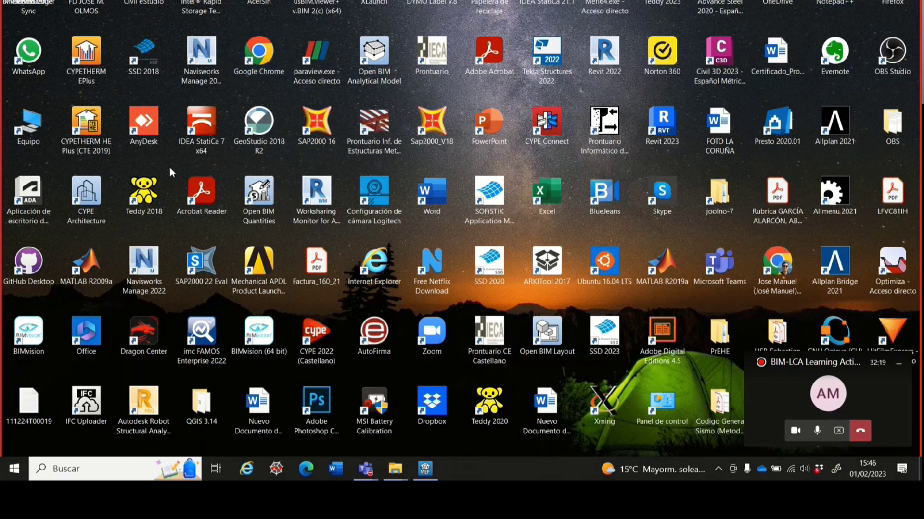
{"action": "double_click", "coordinate": [92, 202]}
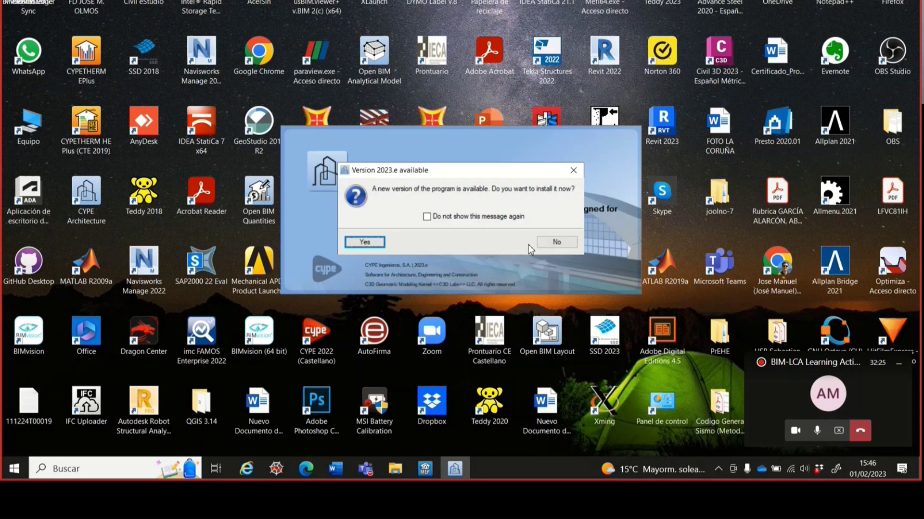
{"action": "left_click_drag", "start_coordinate": [514, 175], "coordinate": [530, 135]}
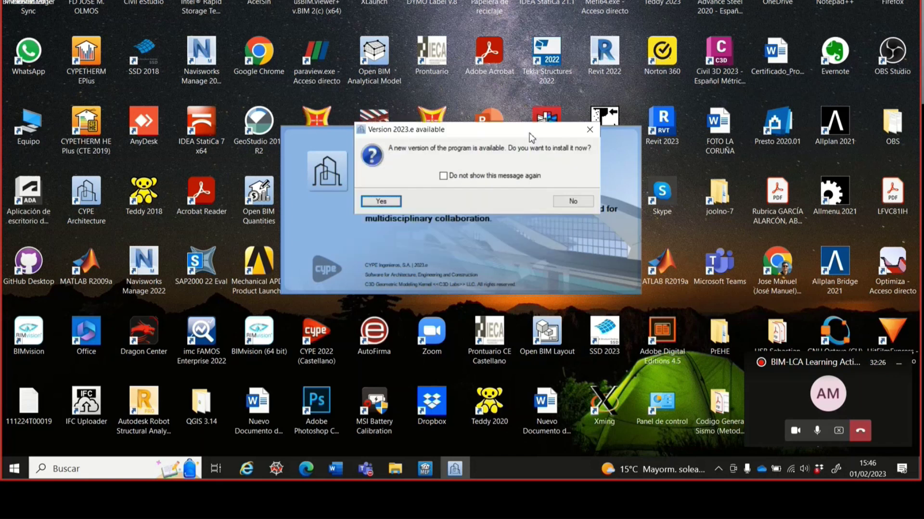
{"action": "left_click", "coordinate": [569, 203]}
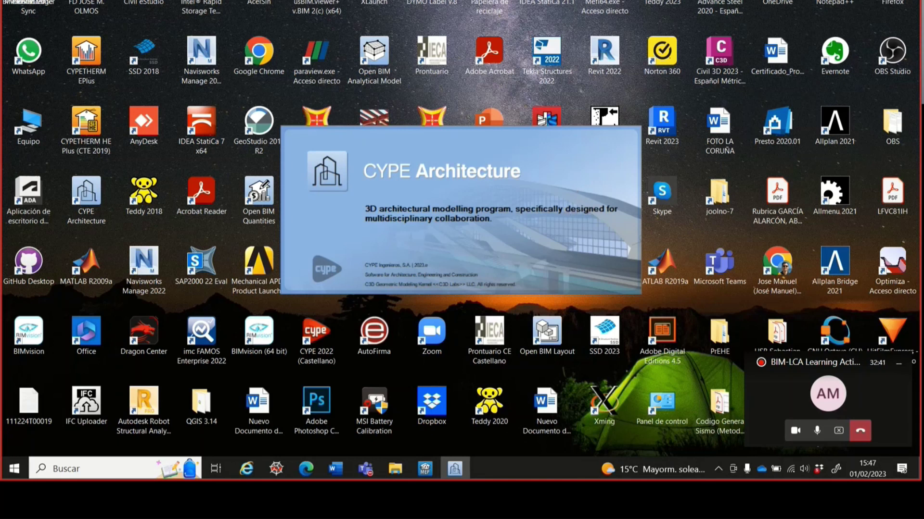
Open the House project from the C:\OpenBIMQuantities Practice folder.
{"action": "mouse_move", "coordinate": [428, 475]}
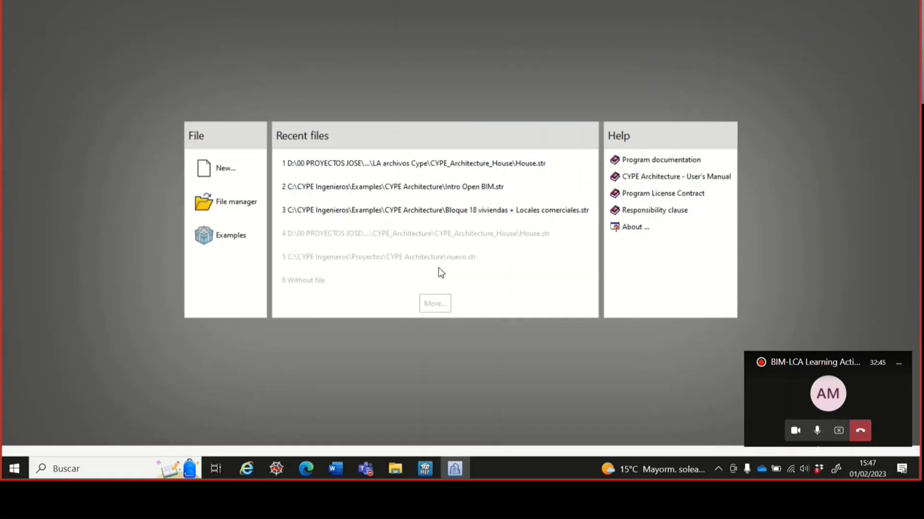
{"action": "left_click", "coordinate": [247, 210]}
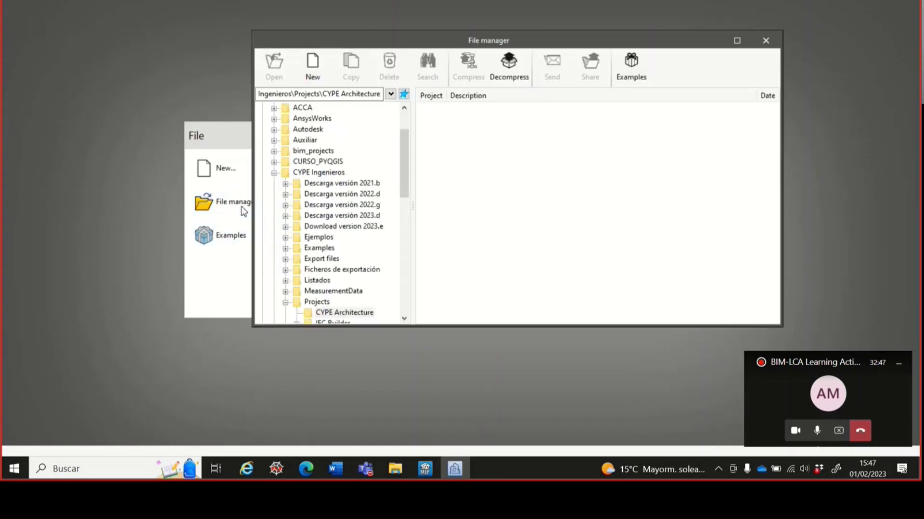
{"action": "mouse_move", "coordinate": [405, 164]}
{"action": "left_mouse_down"}
{"action": "mouse_move", "coordinate": [404, 287]}
{"action": "mouse_move", "coordinate": [417, 139]}
{"action": "mouse_move", "coordinate": [412, 170]}
{"action": "left_mouse_up"}
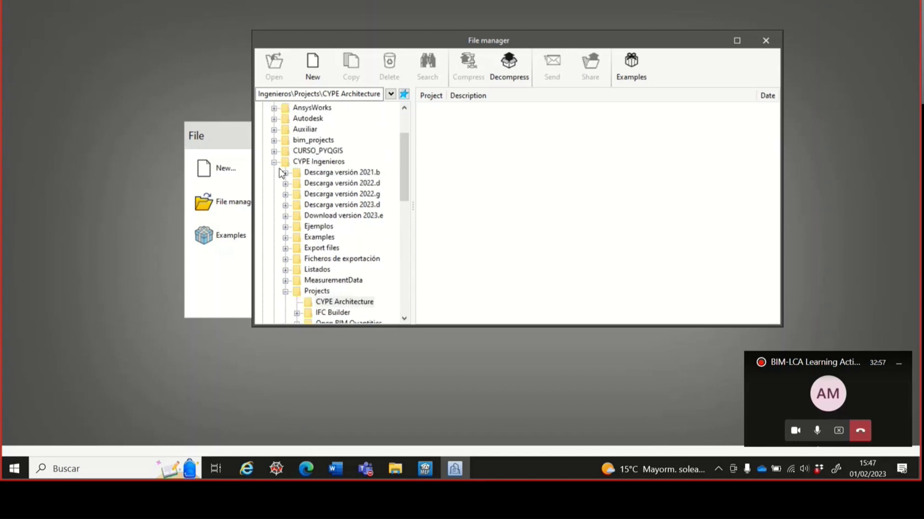
{"action": "left_click", "coordinate": [273, 162]}
{"action": "scroll", "coordinate": [339, 228], "scroll_direction": "down", "scroll_amount": 2}
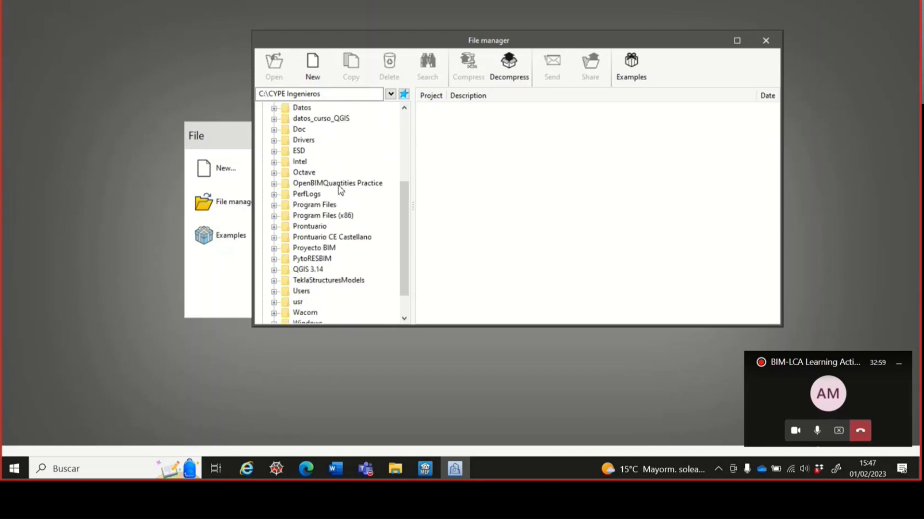
{"action": "left_click", "coordinate": [339, 184]}
{"action": "left_click", "coordinate": [448, 118]}
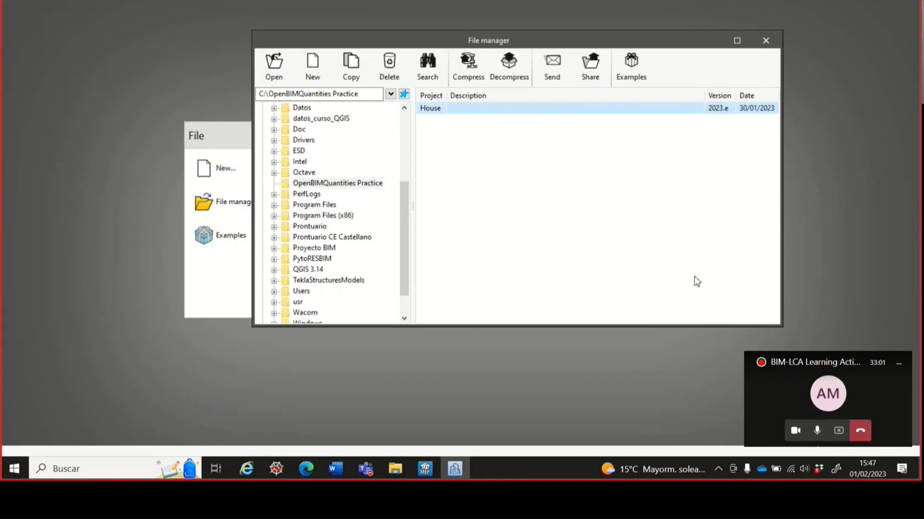
{"action": "double_click", "coordinate": [428, 111]}
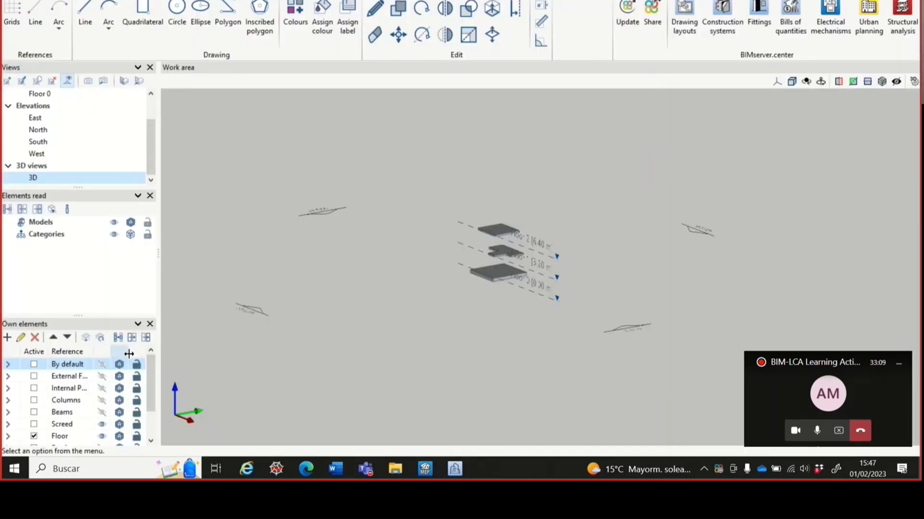
Make the hidden own-element layers visible: By default, external facade, internal partitions, Columns, Beams, Roof, Door and Windows.
{"action": "left_click", "coordinate": [101, 364]}
{"action": "left_click", "coordinate": [102, 376]}
{"action": "left_click", "coordinate": [102, 388]}
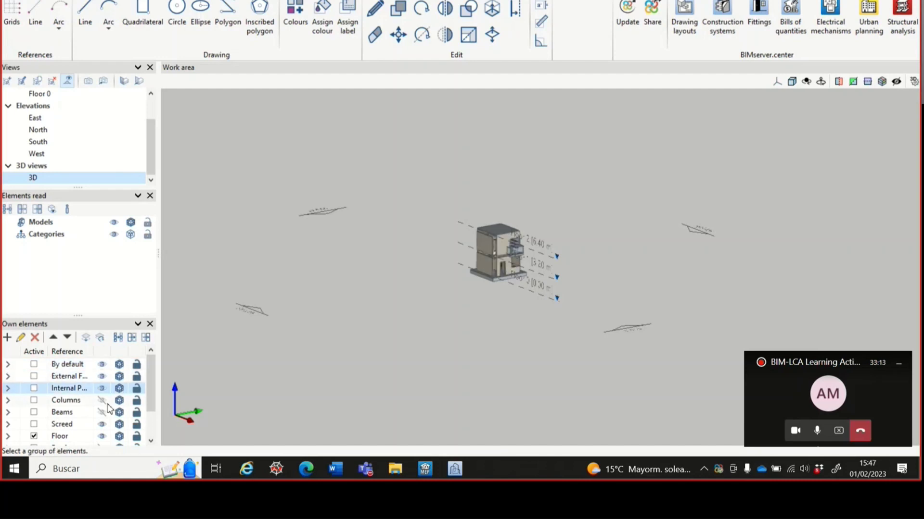
{"action": "left_click", "coordinate": [102, 400]}
{"action": "left_click", "coordinate": [103, 412]}
{"action": "scroll", "coordinate": [108, 407], "scroll_direction": "down", "scroll_amount": 1}
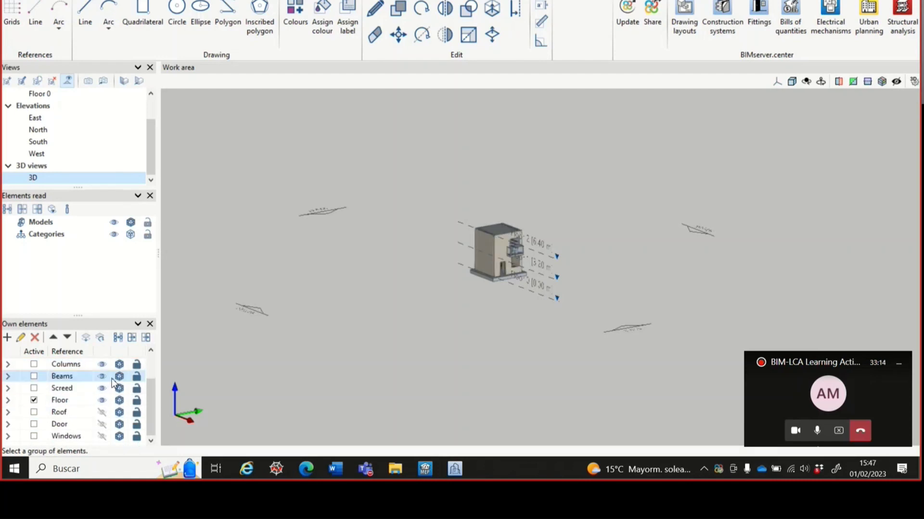
{"action": "left_click", "coordinate": [102, 412]}
{"action": "left_click", "coordinate": [102, 424]}
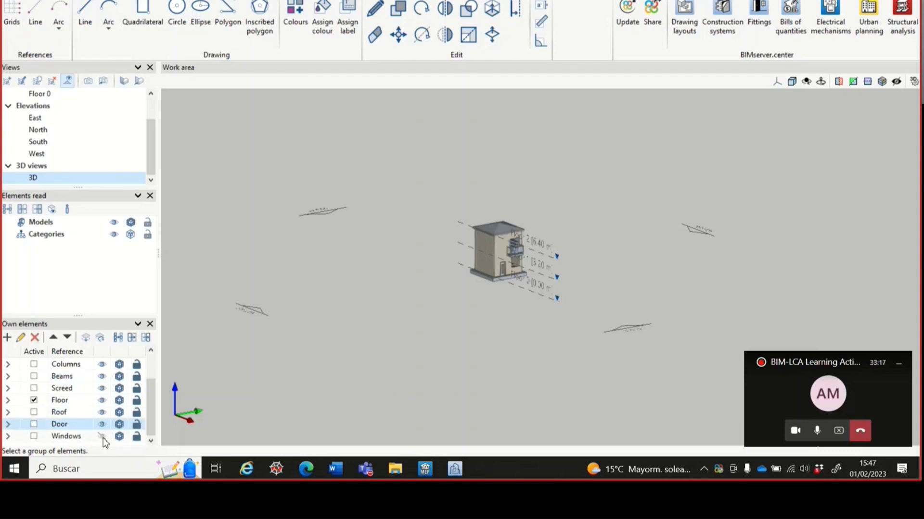
{"action": "left_click", "coordinate": [101, 436]}
Examine the complete house model up close in the 3D view.
{"action": "middle_click_drag", "start_coordinate": [370, 342], "coordinate": [474, 244]}
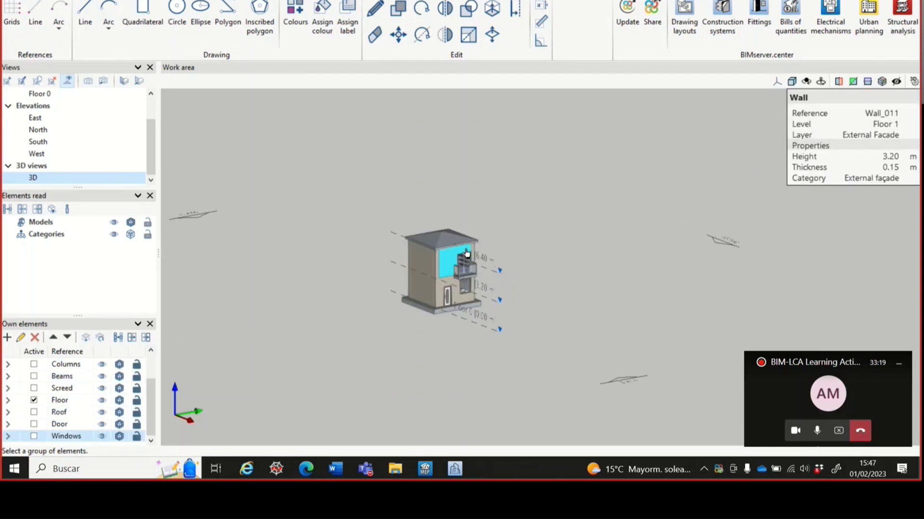
{"action": "scroll", "coordinate": [465, 253], "scroll_direction": "up", "scroll_amount": 6}
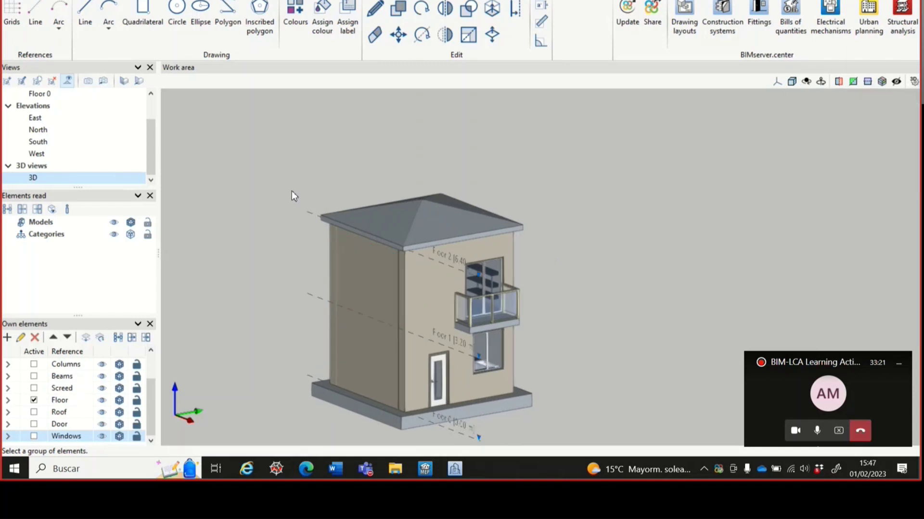
{"action": "scroll", "coordinate": [292, 191], "scroll_direction": "down", "scroll_amount": 2}
{"action": "scroll", "coordinate": [302, 275], "scroll_direction": "up", "scroll_amount": 2}
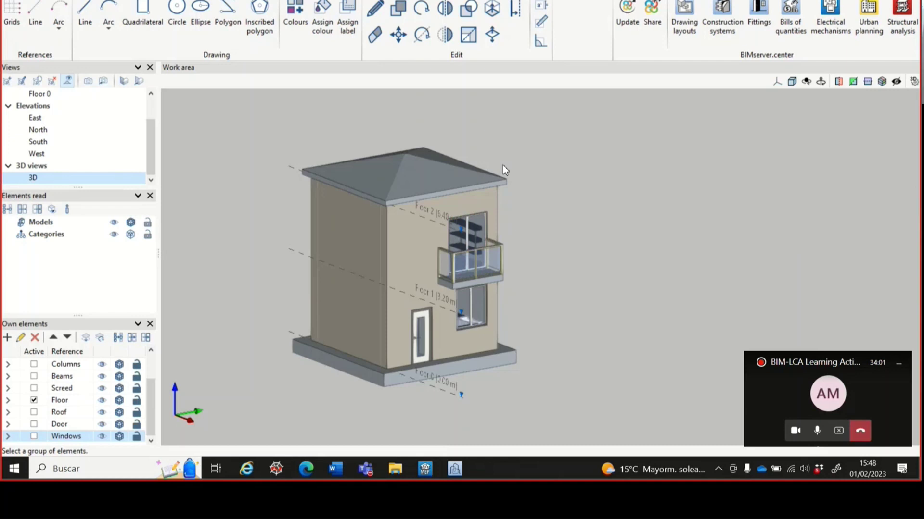
{"action": "scroll", "coordinate": [507, 153], "scroll_direction": "down", "scroll_amount": 3}
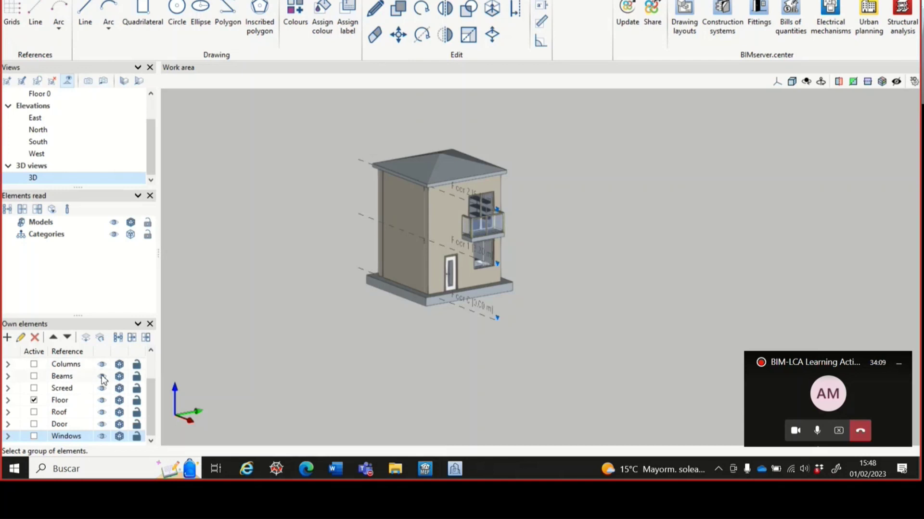
{"action": "scroll", "coordinate": [486, 189], "scroll_direction": "up", "scroll_amount": 2}
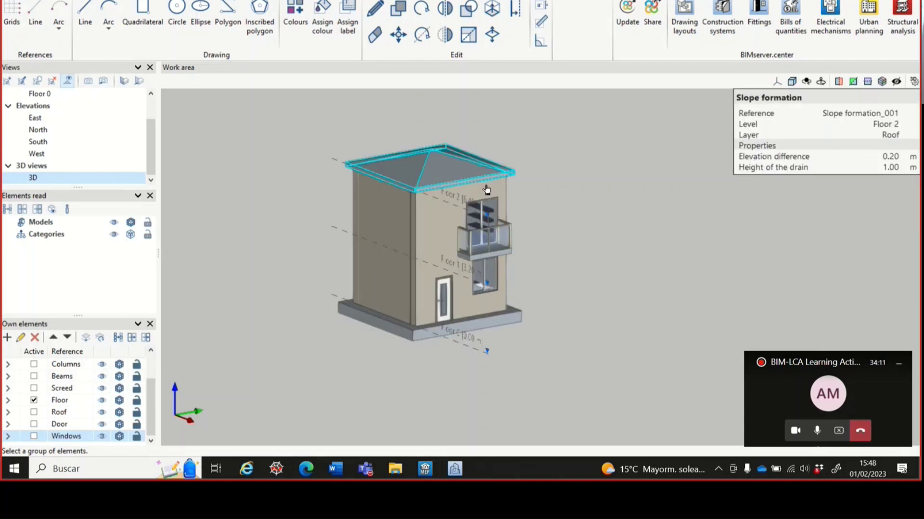
Switch from the drawing tools to the BIM model and building element tools.
{"action": "scroll", "coordinate": [356, 212], "scroll_direction": "up", "scroll_amount": 1}
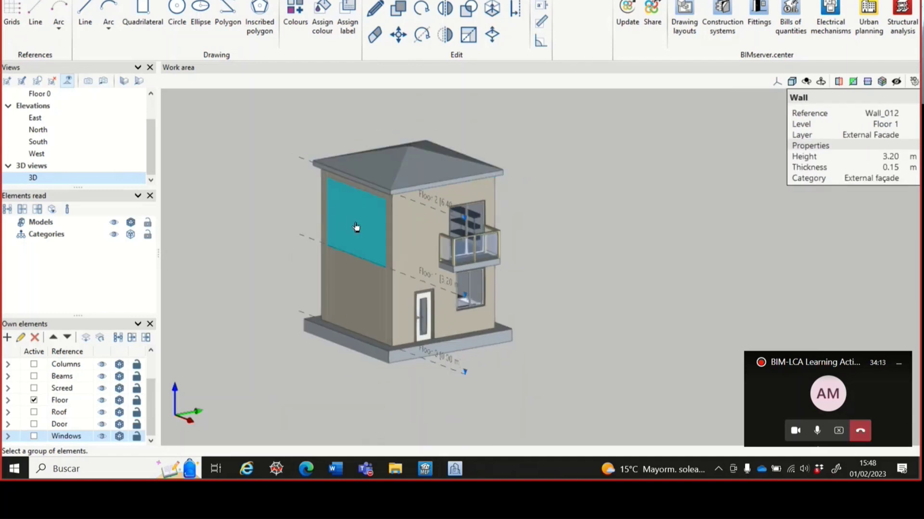
{"action": "scroll", "coordinate": [96, 139], "scroll_direction": "up", "scroll_amount": 2}
{"action": "scroll", "coordinate": [96, 139], "scroll_direction": "down", "scroll_amount": 2}
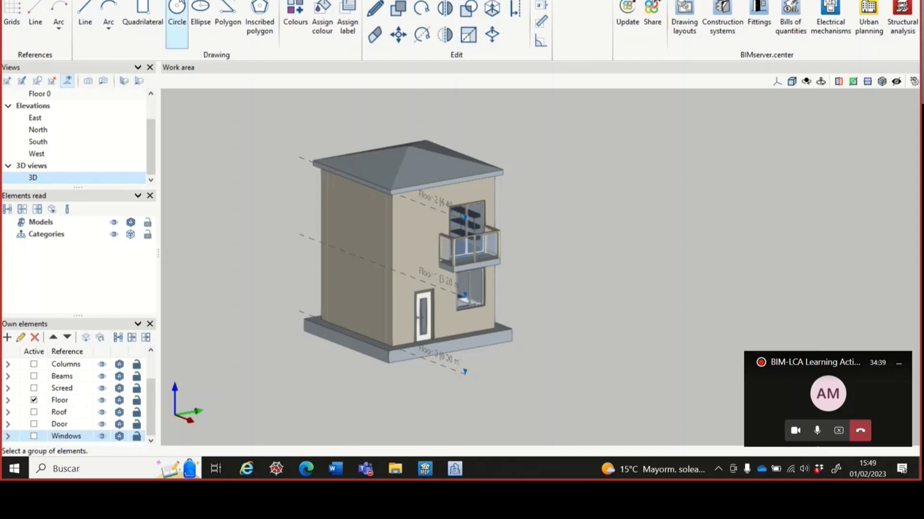
{"action": "left_click", "coordinate": [164, 1]}
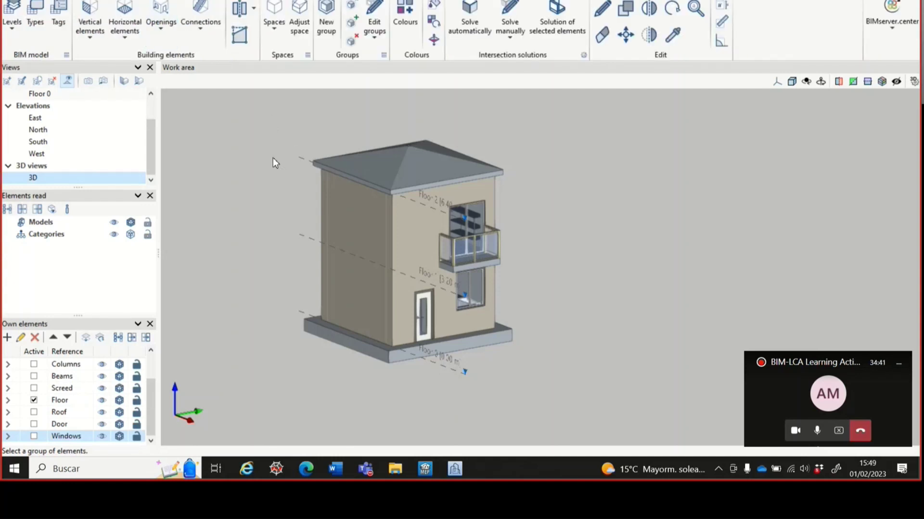
{"action": "scroll", "coordinate": [481, 184], "scroll_direction": "down", "scroll_amount": 1}
{"action": "scroll", "coordinate": [379, 132], "scroll_direction": "up", "scroll_amount": 1}
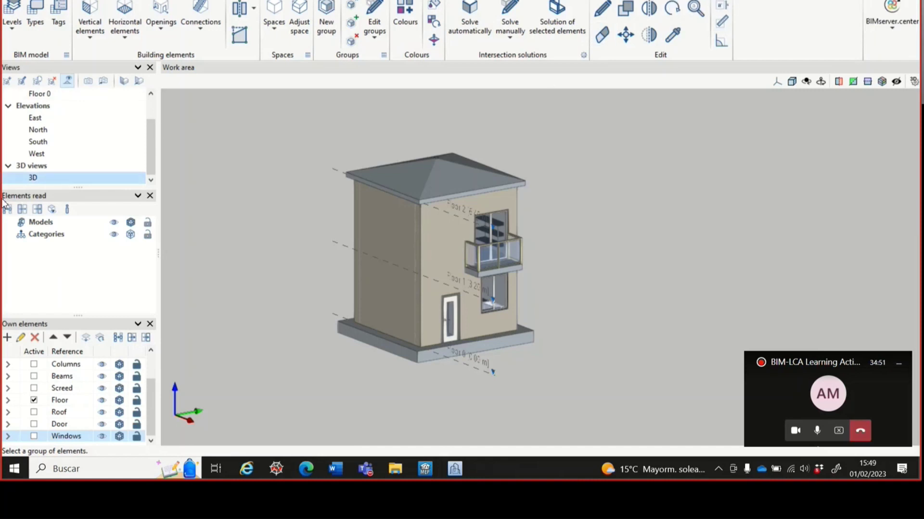
View the floor plans of Floor 2, Floor 1 and Floor 0 one after another.
{"action": "scroll", "coordinate": [152, 144], "scroll_direction": "up", "scroll_amount": 1}
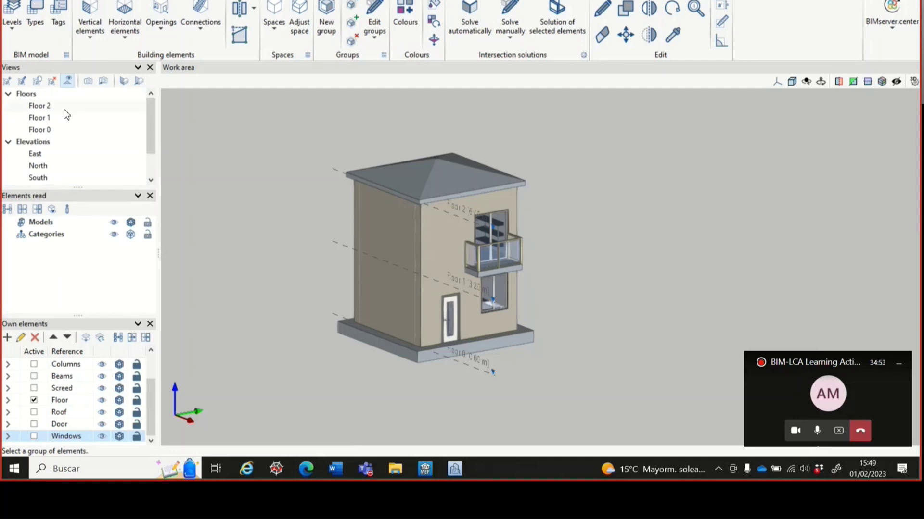
{"action": "left_click", "coordinate": [42, 106]}
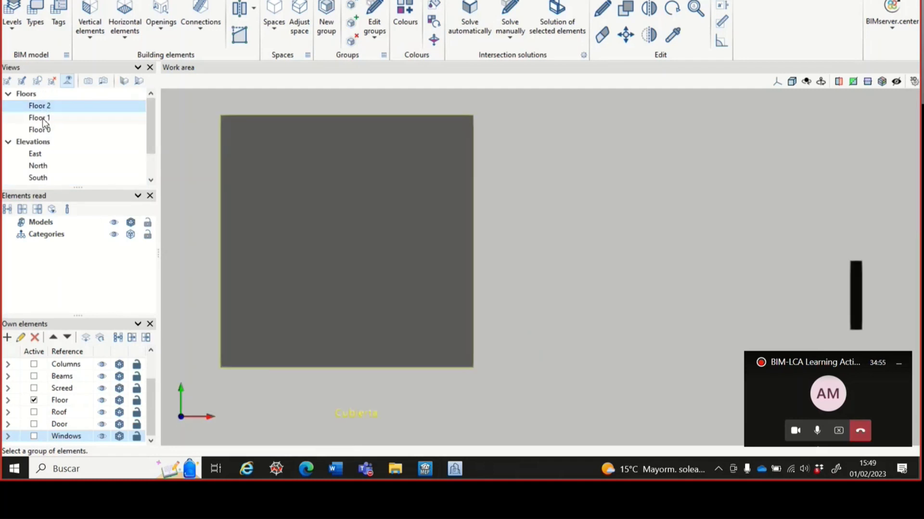
{"action": "left_click", "coordinate": [42, 118]}
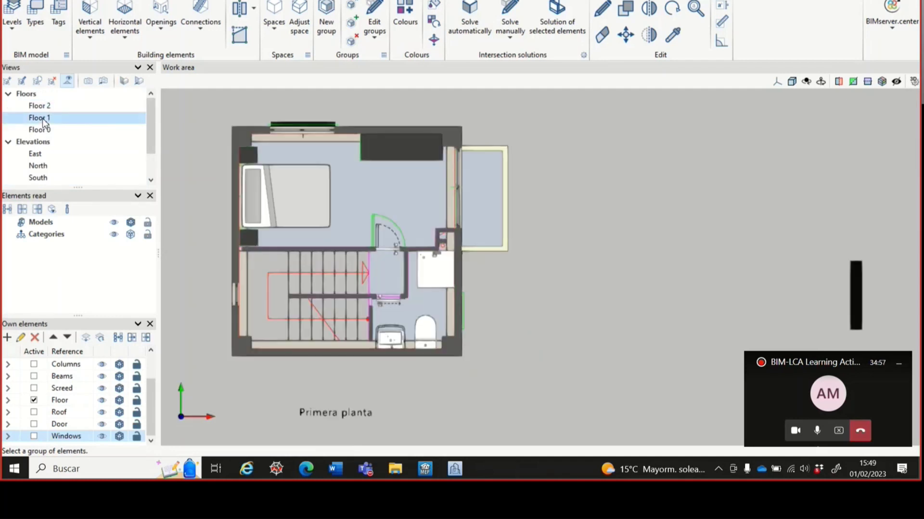
{"action": "left_click", "coordinate": [51, 131]}
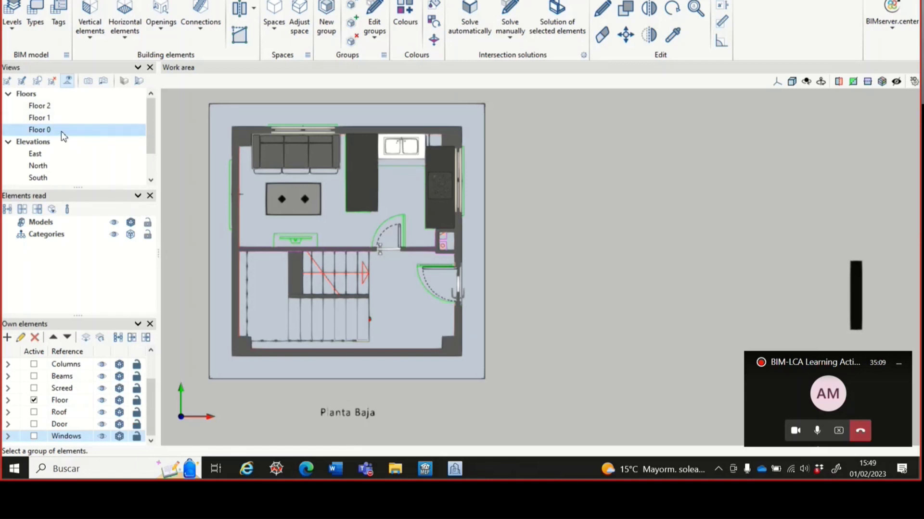
View the East, North, South and West elevations of the house and return to the 3D view.
{"action": "left_click", "coordinate": [41, 154]}
{"action": "left_click", "coordinate": [43, 167]}
{"action": "left_click", "coordinate": [41, 177]}
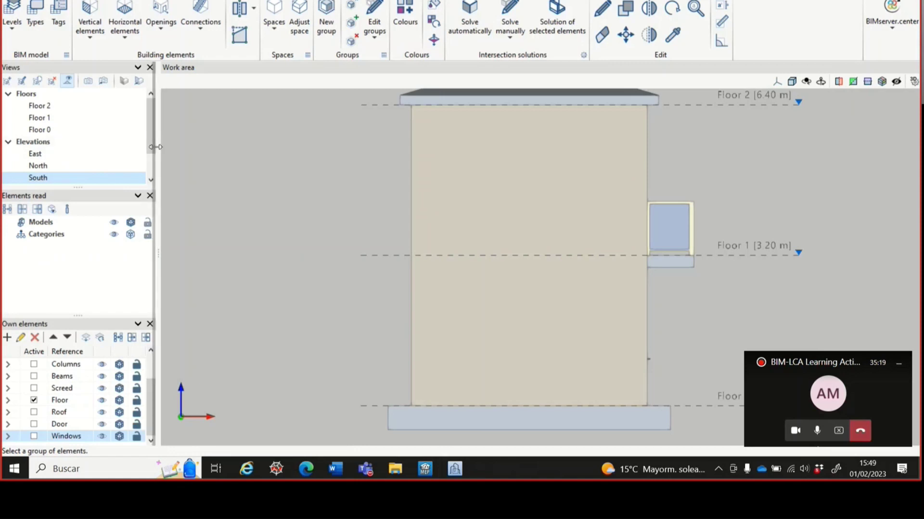
{"action": "scroll", "coordinate": [153, 144], "scroll_direction": "down", "scroll_amount": 1}
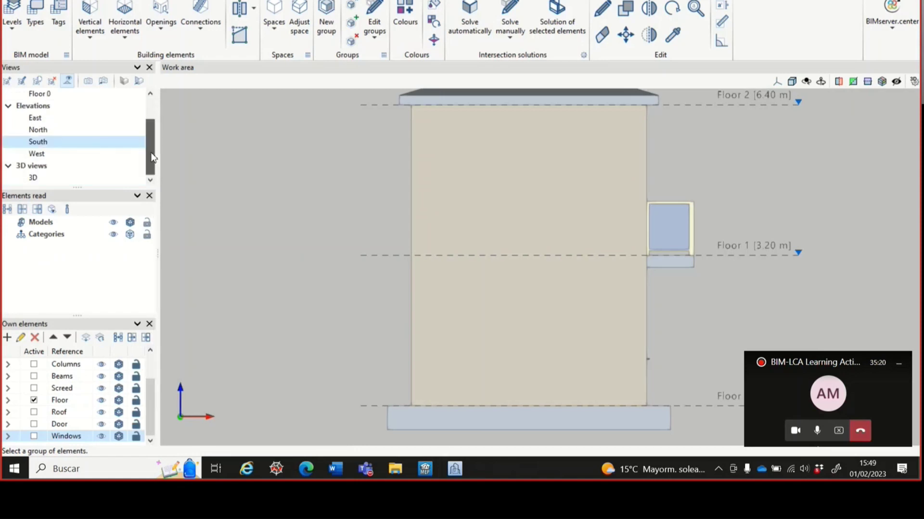
{"action": "left_click", "coordinate": [54, 156]}
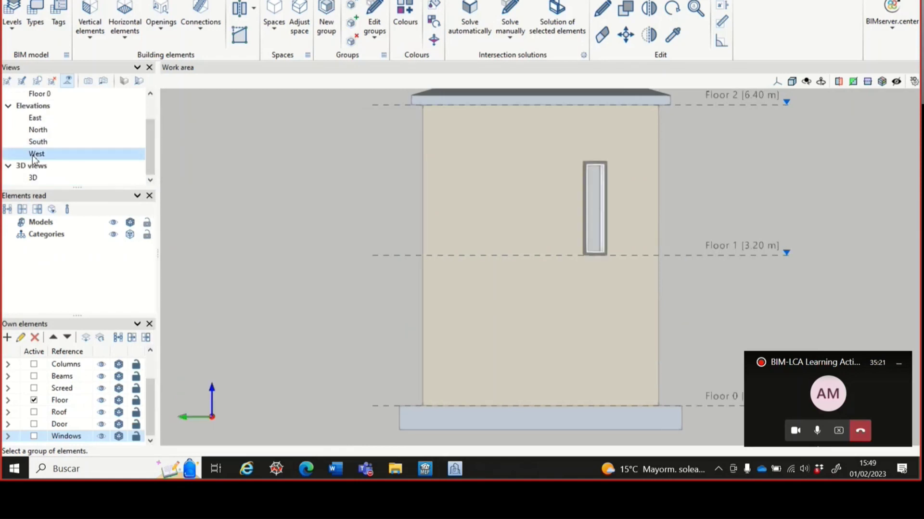
{"action": "left_click", "coordinate": [40, 180]}
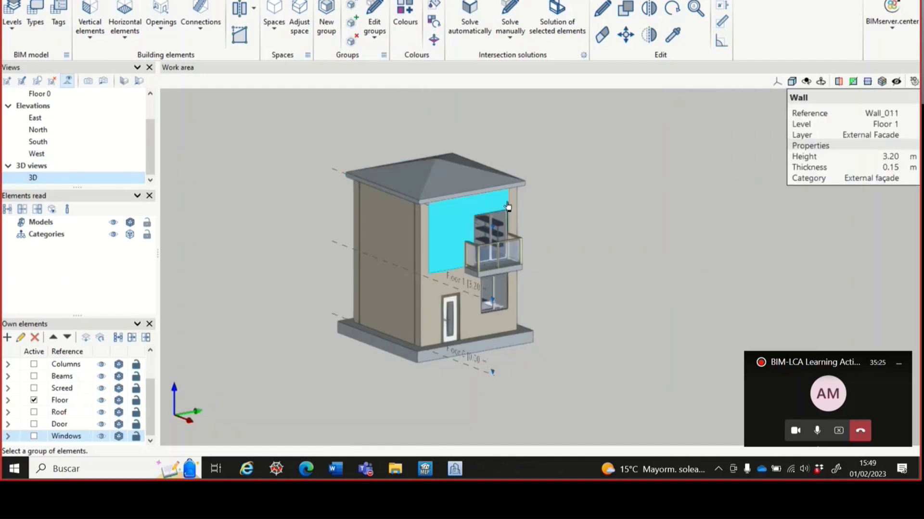
{"action": "scroll", "coordinate": [301, 160], "scroll_direction": "up", "scroll_amount": 3}
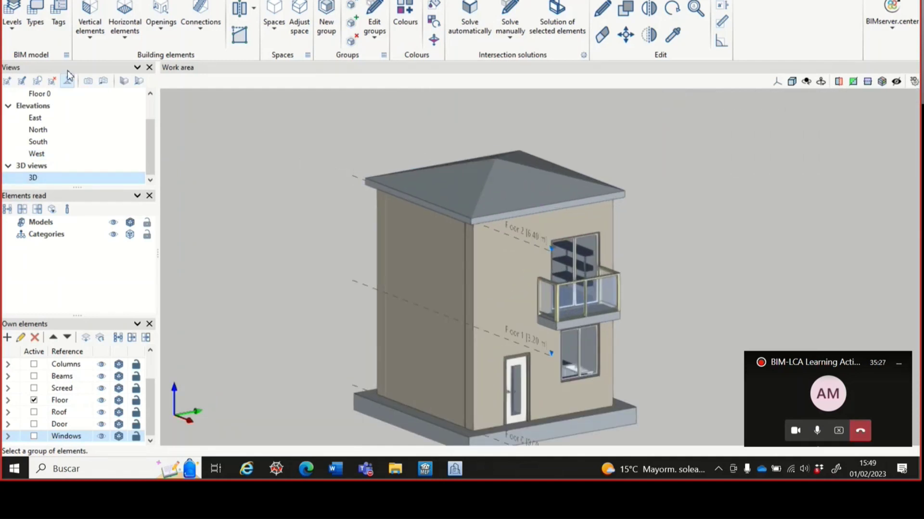
Inspect the reference and elevation settings of Floor 1 in level management and close without changing them.
{"action": "left_click", "coordinate": [12, 18]}
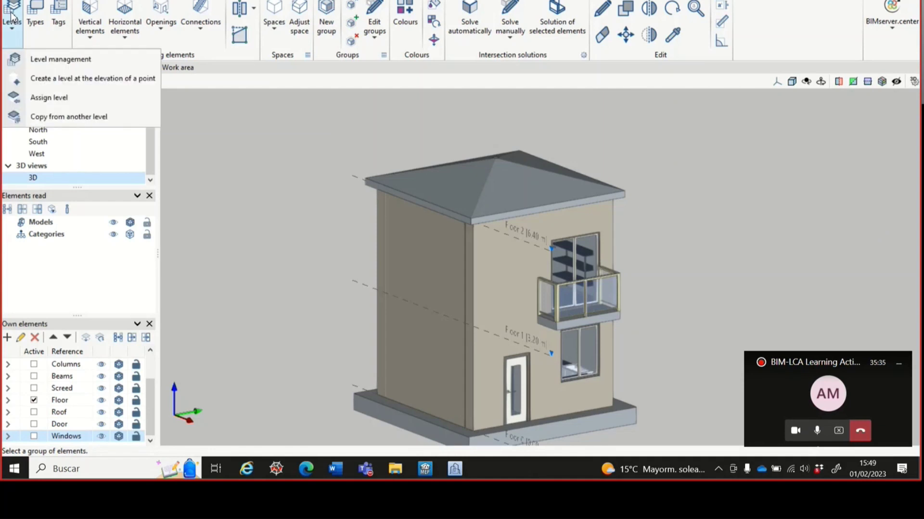
{"action": "left_click", "coordinate": [67, 63]}
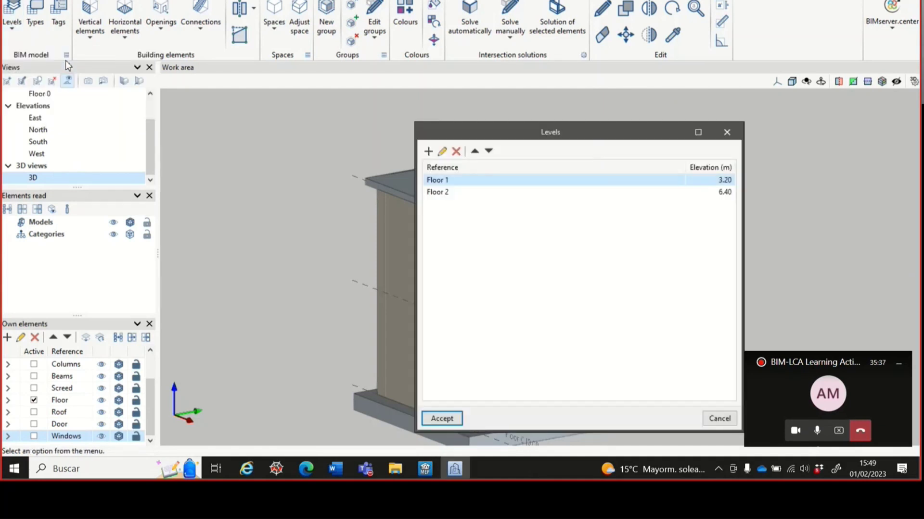
{"action": "left_click_drag", "start_coordinate": [508, 136], "coordinate": [409, 87]}
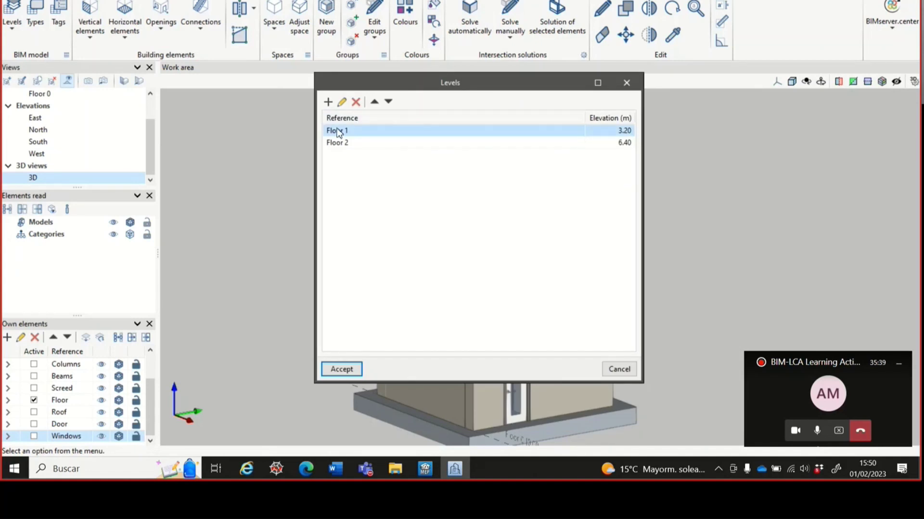
{"action": "left_click", "coordinate": [342, 102]}
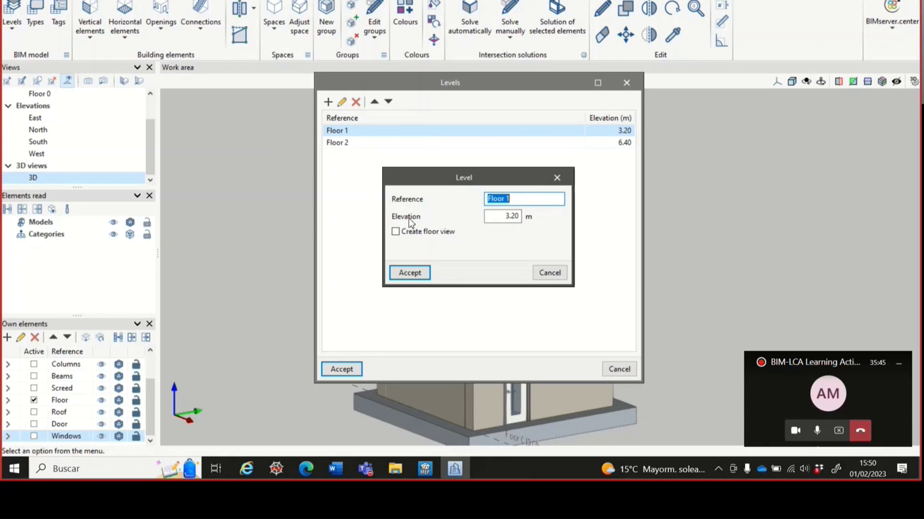
{"action": "left_click_drag", "start_coordinate": [504, 218], "coordinate": [528, 217]}
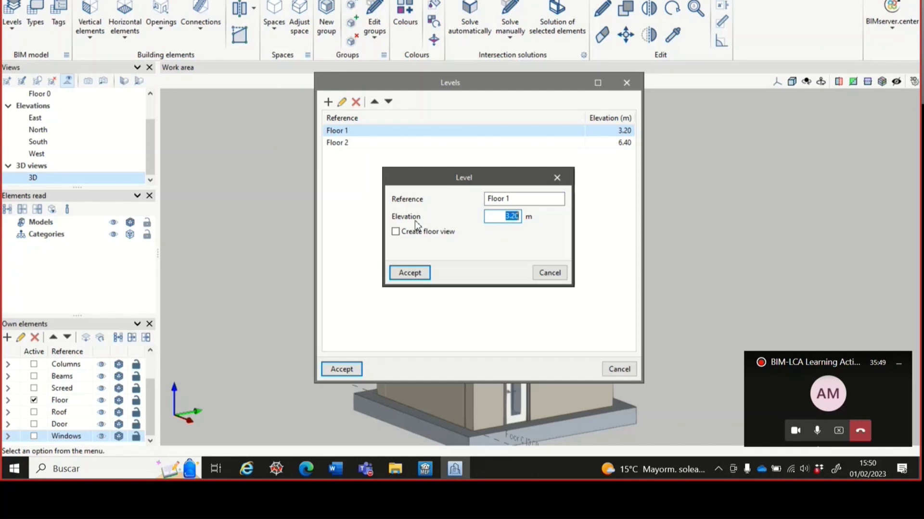
{"action": "left_click", "coordinate": [557, 177]}
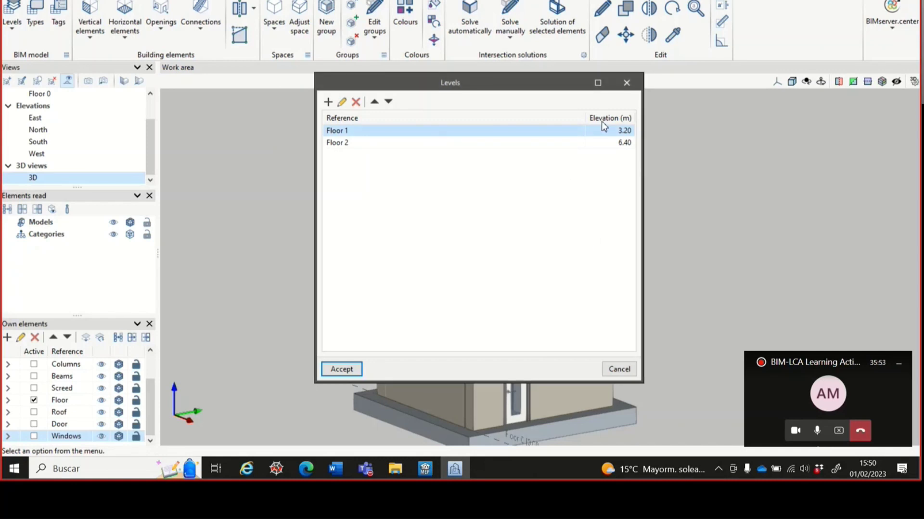
{"action": "left_click", "coordinate": [626, 82]}
Examine the floor level markers, balcony and base slab of the house in the 3D view.
{"action": "scroll", "coordinate": [474, 278], "scroll_direction": "down", "scroll_amount": 2}
{"action": "scroll", "coordinate": [474, 279], "scroll_direction": "up", "scroll_amount": 1}
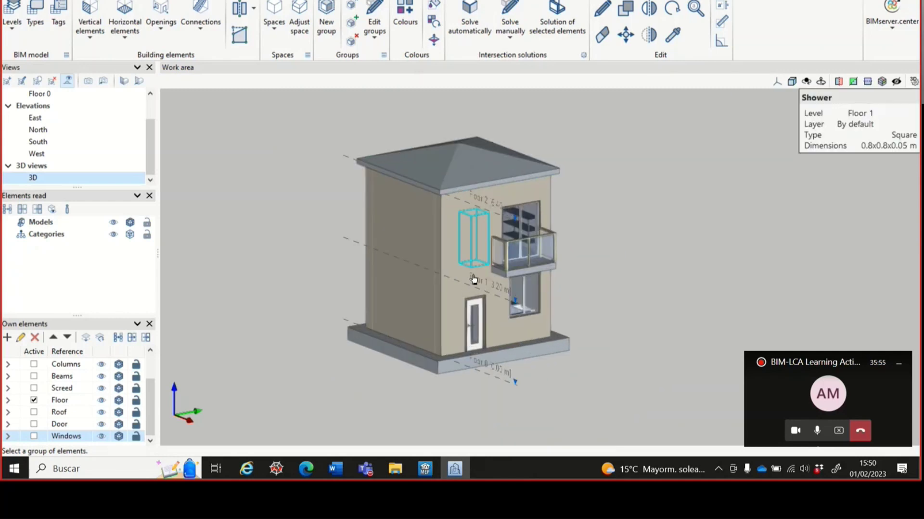
{"action": "scroll", "coordinate": [446, 229], "scroll_direction": "up", "scroll_amount": 2}
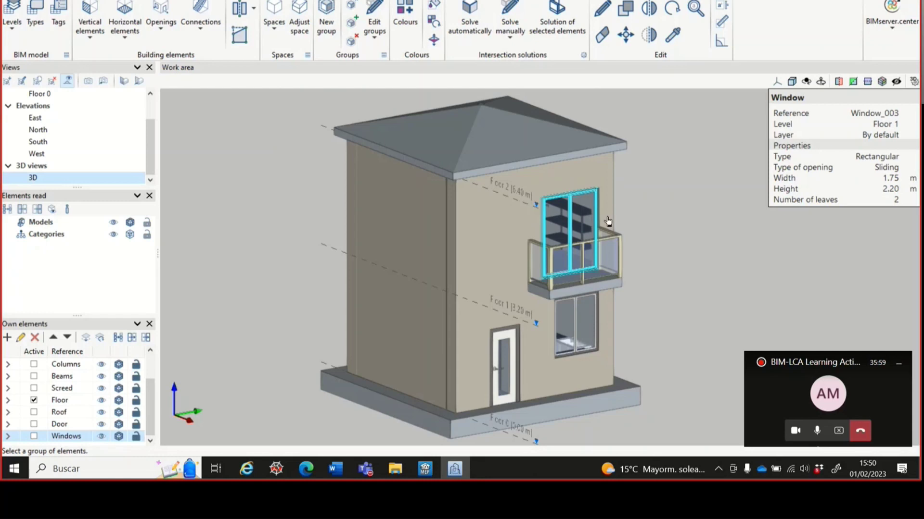
{"action": "scroll", "coordinate": [532, 218], "scroll_direction": "up", "scroll_amount": 1}
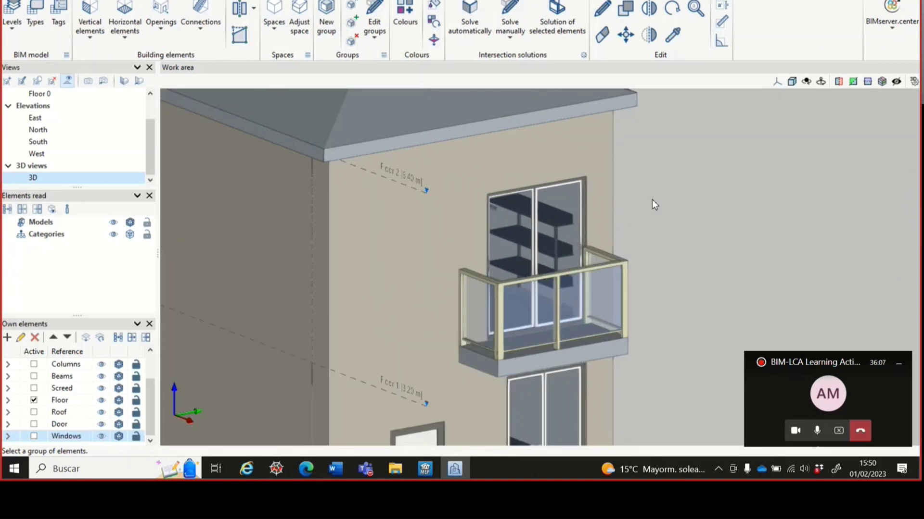
{"action": "scroll", "coordinate": [652, 200], "scroll_direction": "down", "scroll_amount": 5}
{"action": "scroll", "coordinate": [551, 428], "scroll_direction": "up", "scroll_amount": 4}
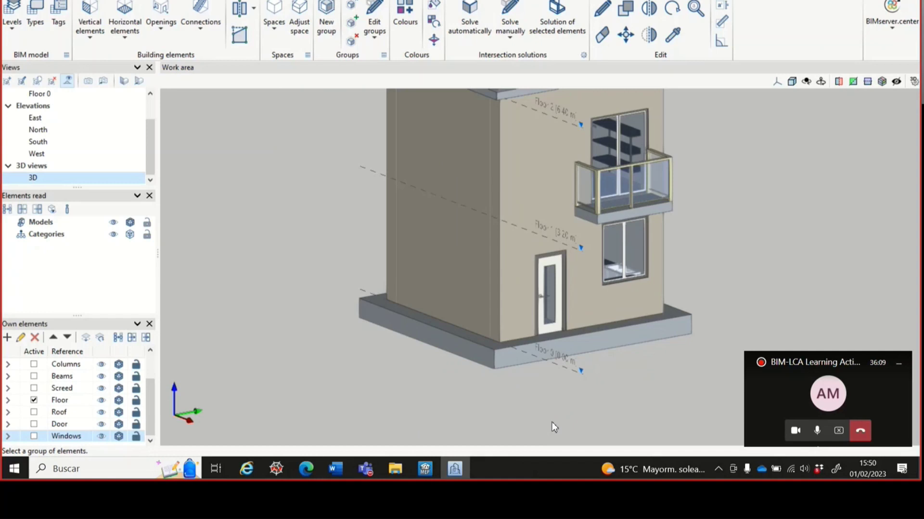
{"action": "scroll", "coordinate": [536, 353], "scroll_direction": "down", "scroll_amount": 2}
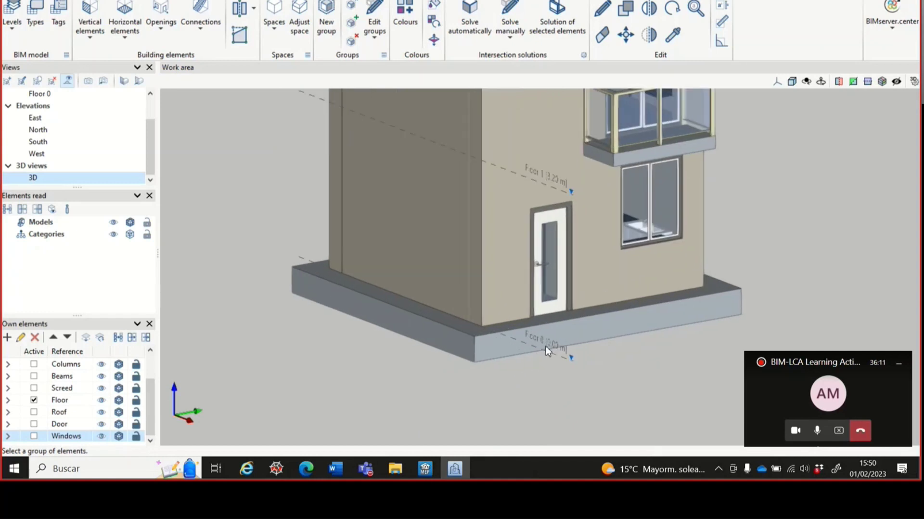
{"action": "scroll", "coordinate": [507, 356], "scroll_direction": "down", "scroll_amount": 2}
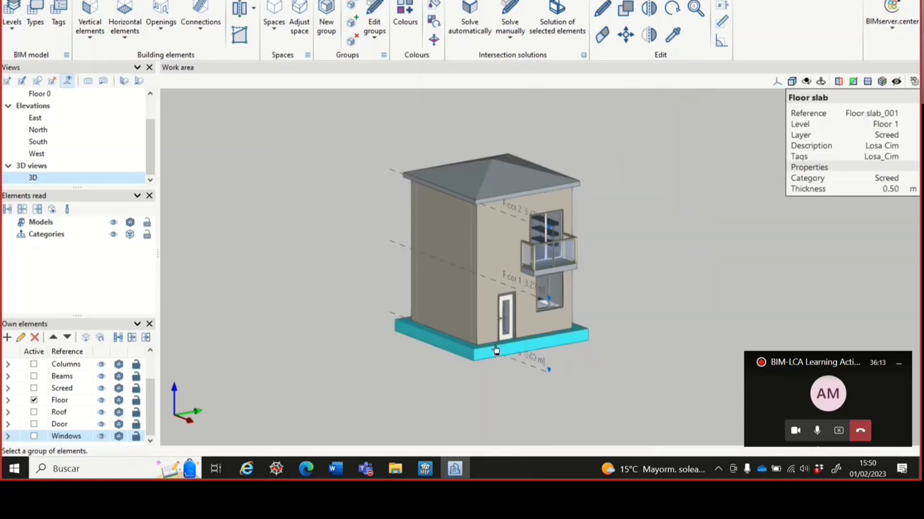
{"action": "scroll", "coordinate": [598, 272], "scroll_direction": "up", "scroll_amount": 2}
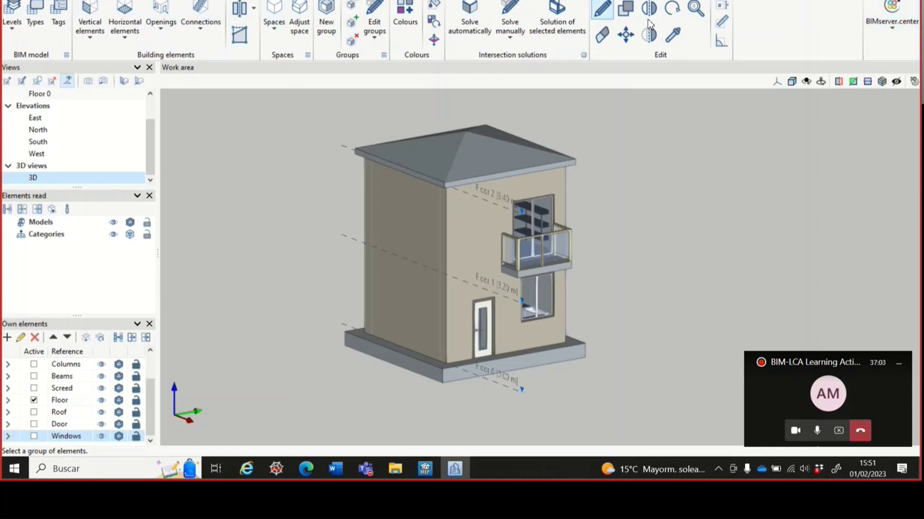
Review the BIMserver.center sharing and export options for the House model and close without sharing.
{"action": "left_click", "coordinate": [892, 28]}
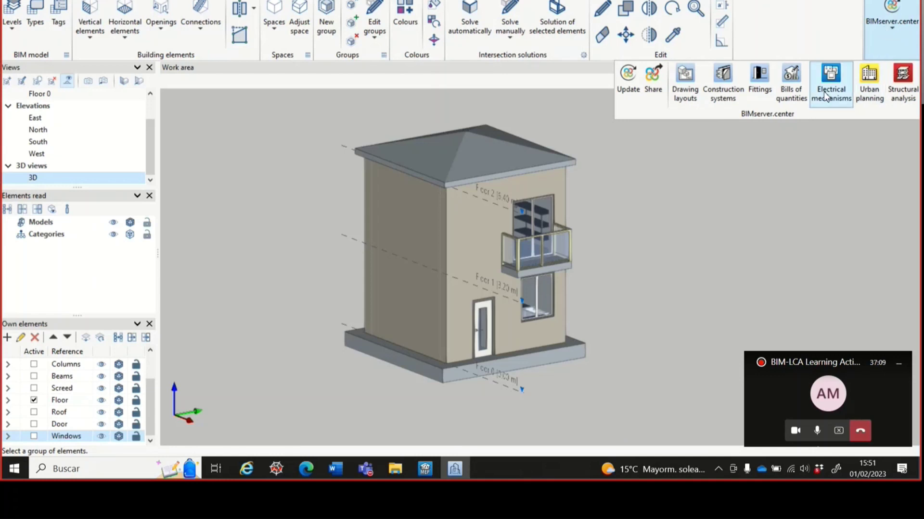
{"action": "left_click", "coordinate": [654, 84]}
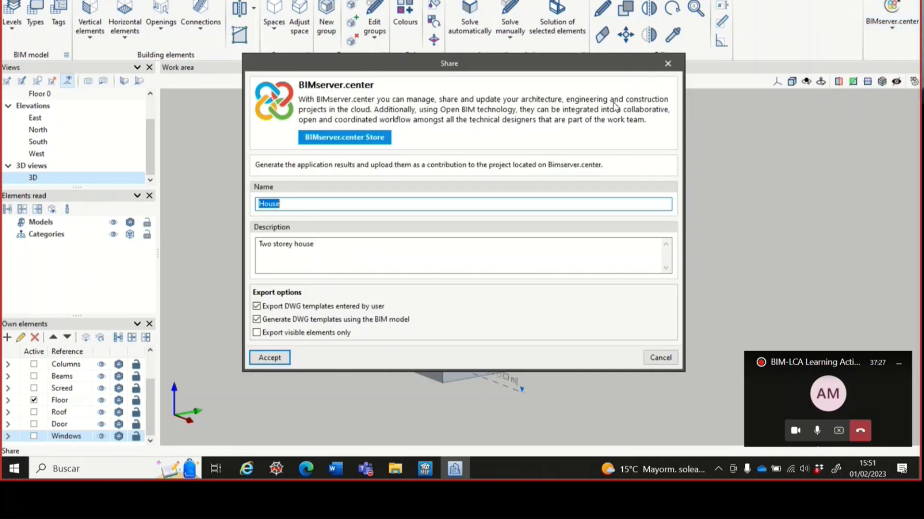
{"action": "left_click_drag", "start_coordinate": [470, 65], "coordinate": [510, 31]}
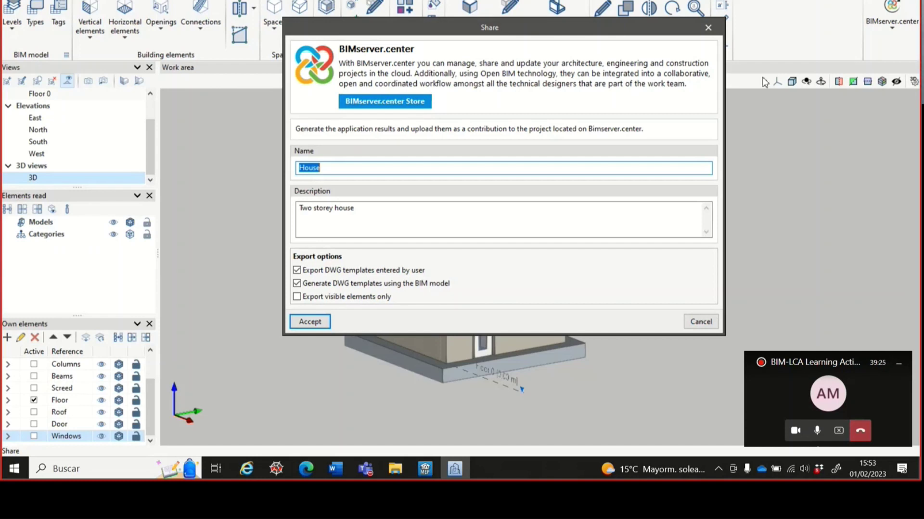
{"action": "left_click", "coordinate": [714, 32]}
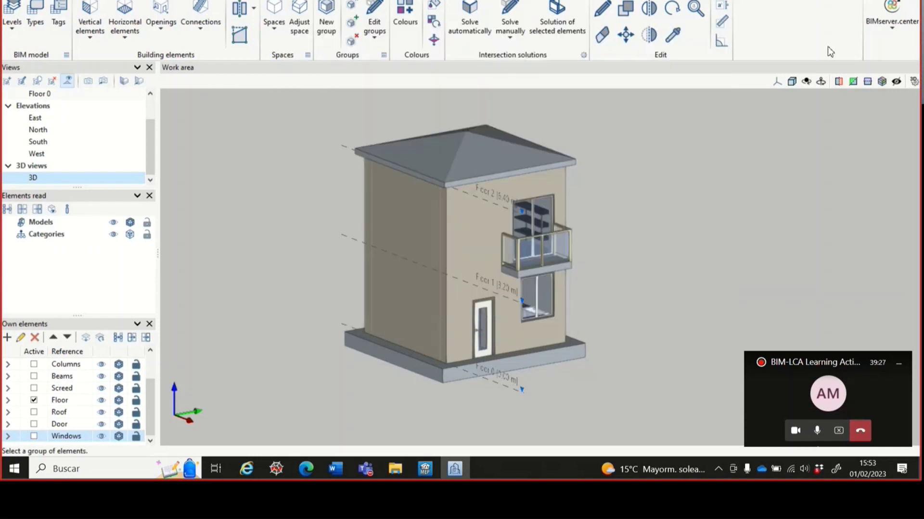
Start a new BIMserver.center project from the BIM model update, naming it House5 with project type Educational.
{"action": "left_click", "coordinate": [897, 44]}
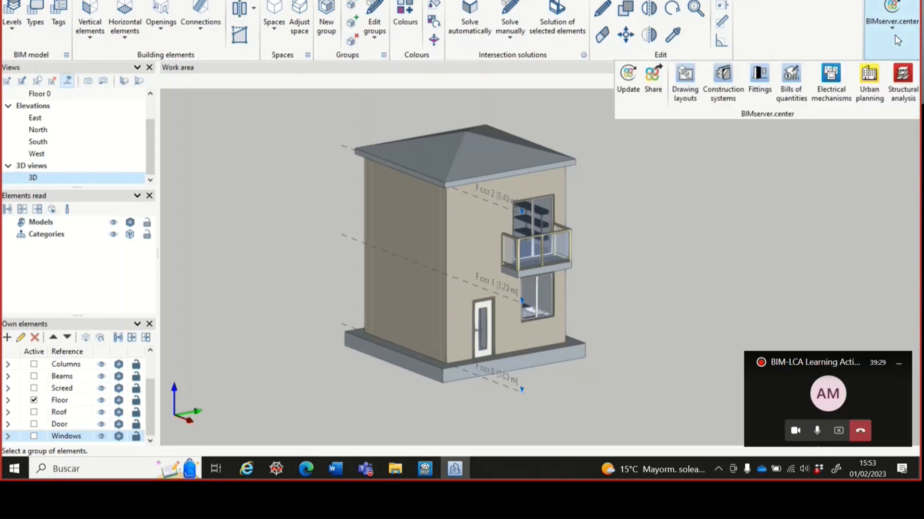
{"action": "left_click", "coordinate": [631, 92]}
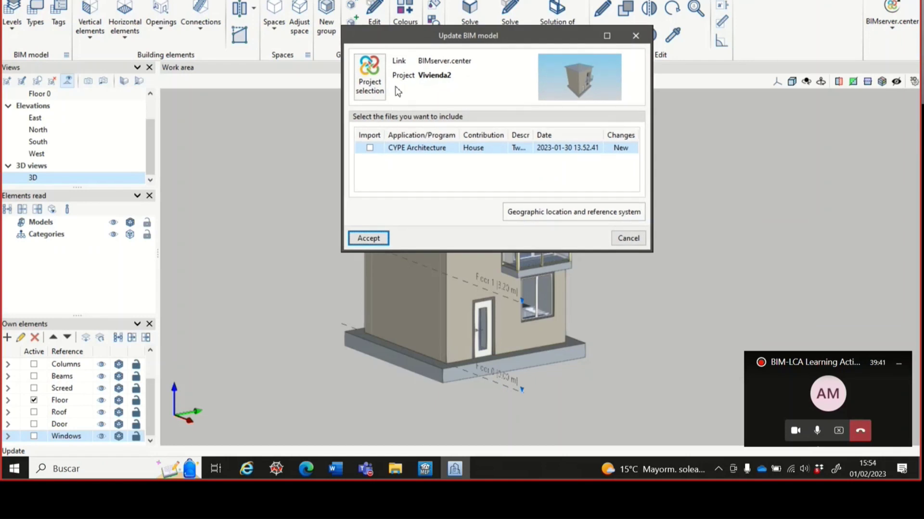
{"action": "left_click", "coordinate": [371, 79]}
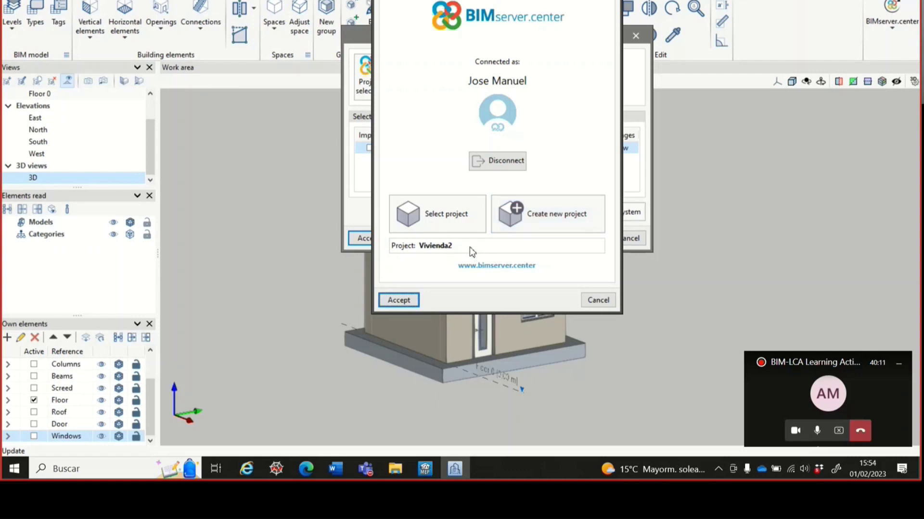
{"action": "left_click", "coordinate": [528, 228]}
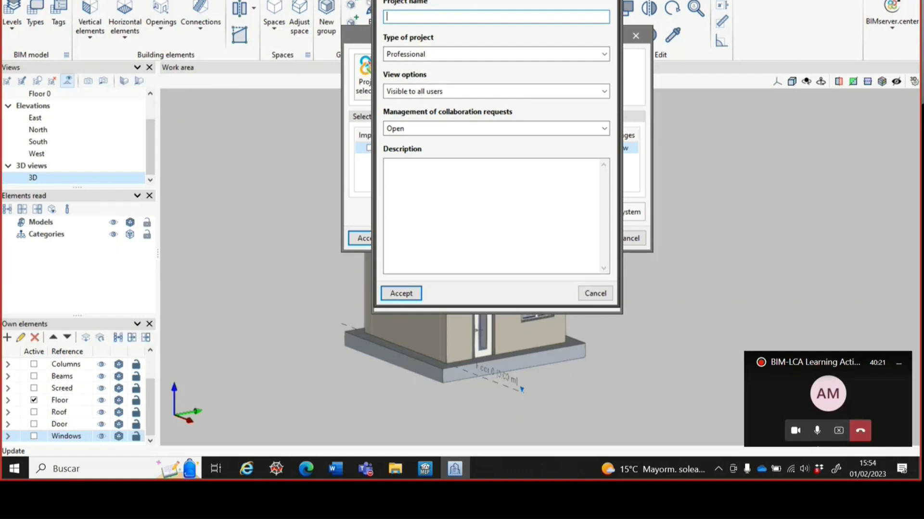
{"action": "type", "text": "House5"}
{"action": "left_click", "coordinate": [473, 54]}
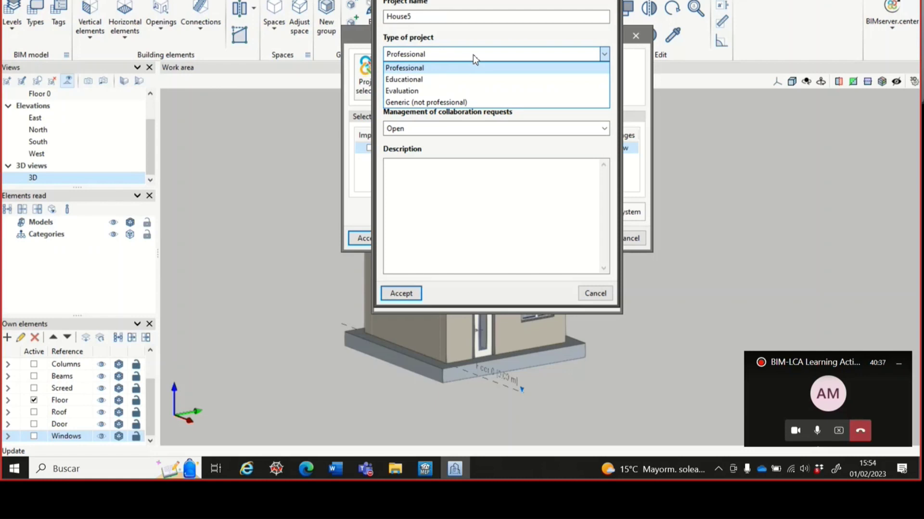
{"action": "left_click", "coordinate": [425, 82]}
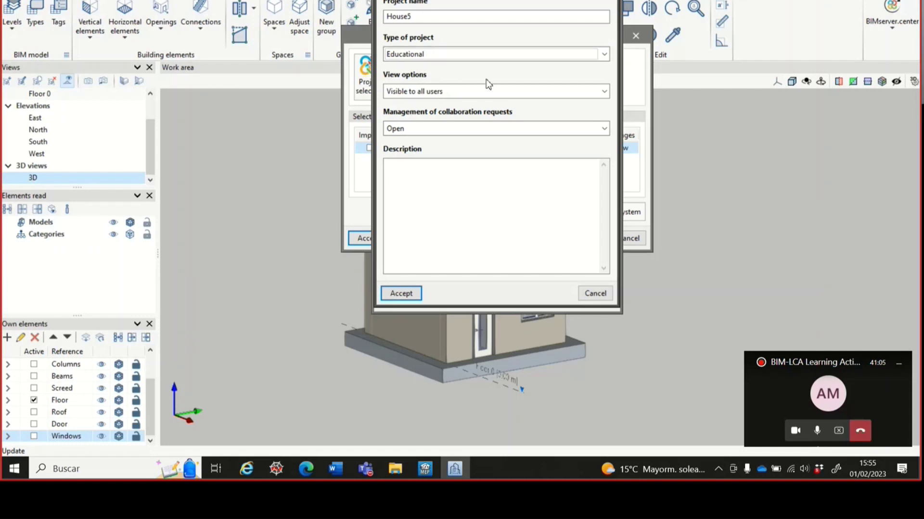
Set the new project's view option to Not visible and keep its collaboration requests Open.
{"action": "left_click", "coordinate": [478, 91]}
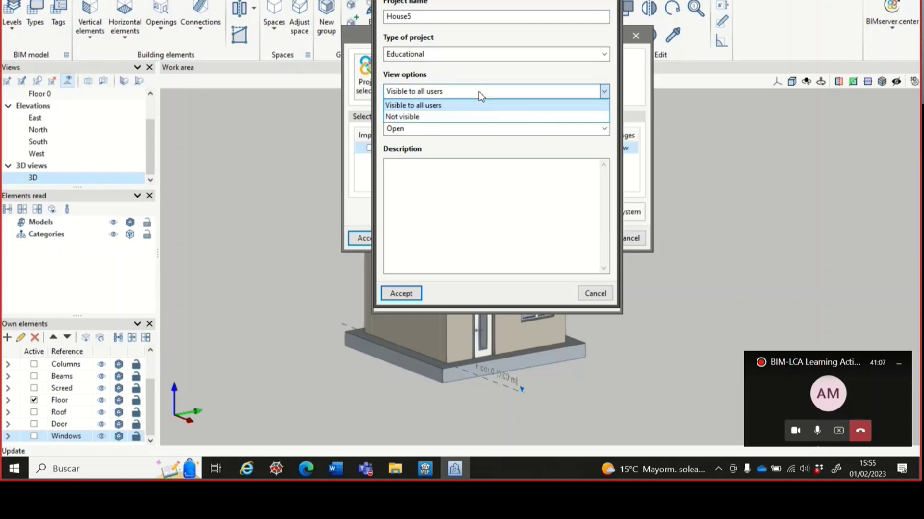
{"action": "left_click", "coordinate": [430, 117]}
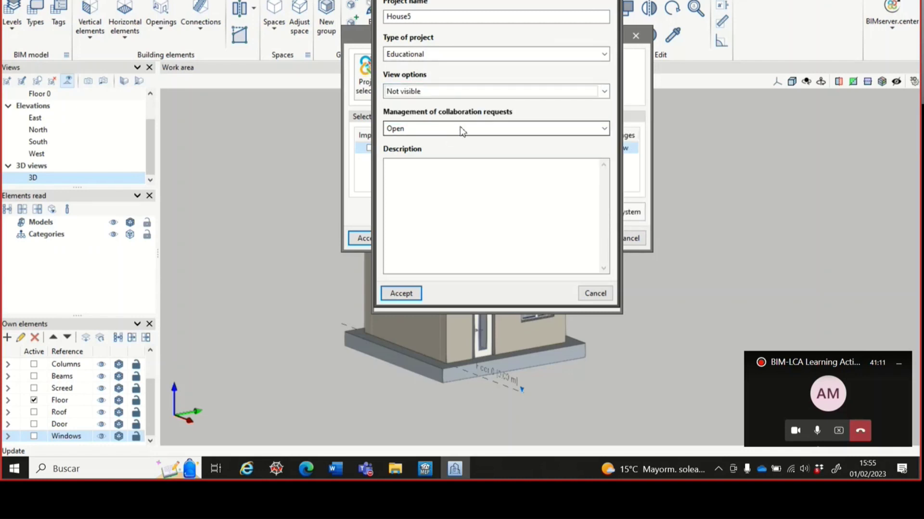
{"action": "left_click", "coordinate": [472, 129]}
{"action": "left_click", "coordinate": [472, 129]}
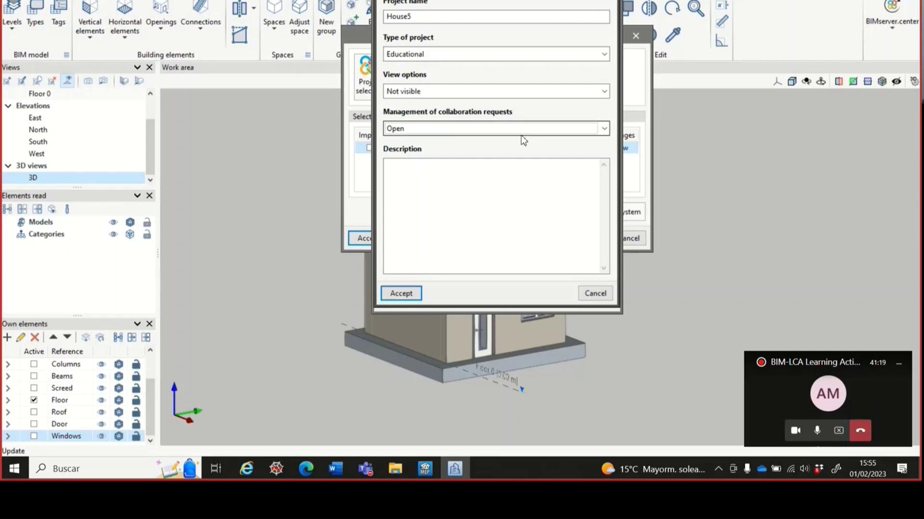
{"action": "left_click", "coordinate": [500, 134]}
{"action": "left_click", "coordinate": [539, 120]}
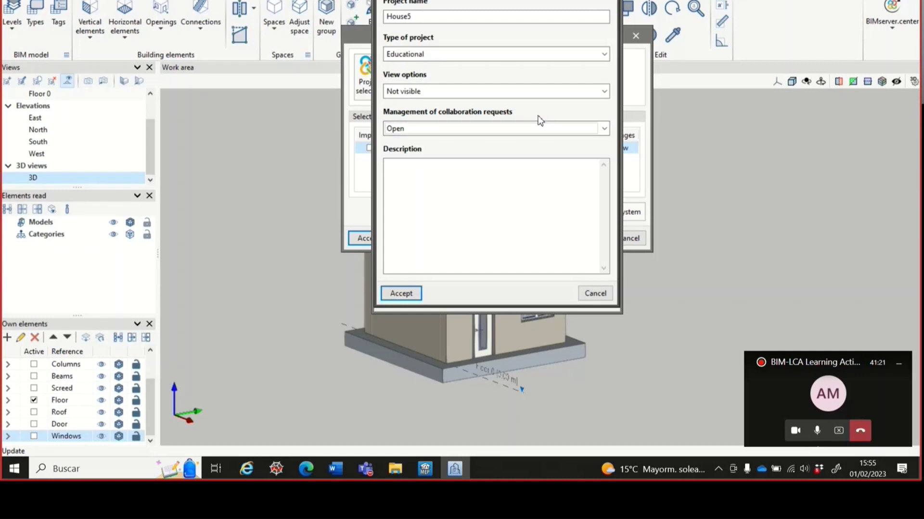
Create the House5 project and link the current model to it without importing any contributions.
{"action": "left_click", "coordinate": [400, 293]}
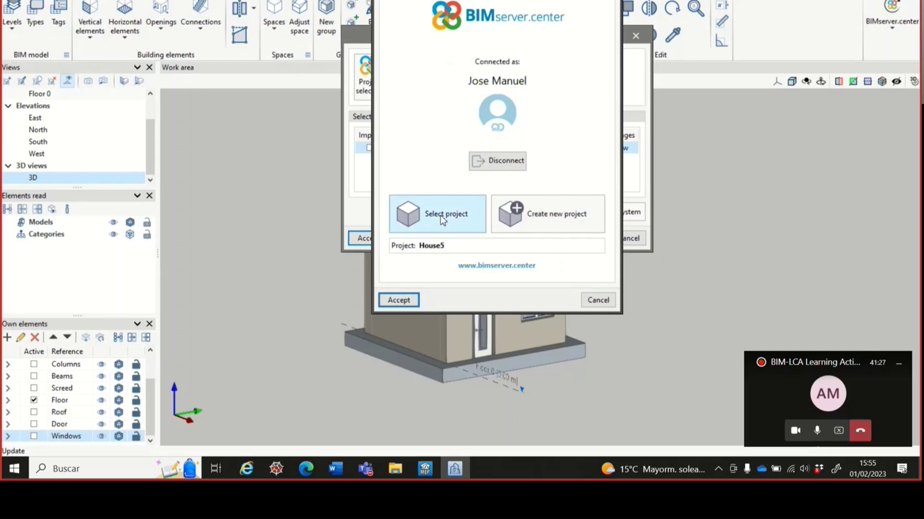
{"action": "left_click", "coordinate": [399, 300]}
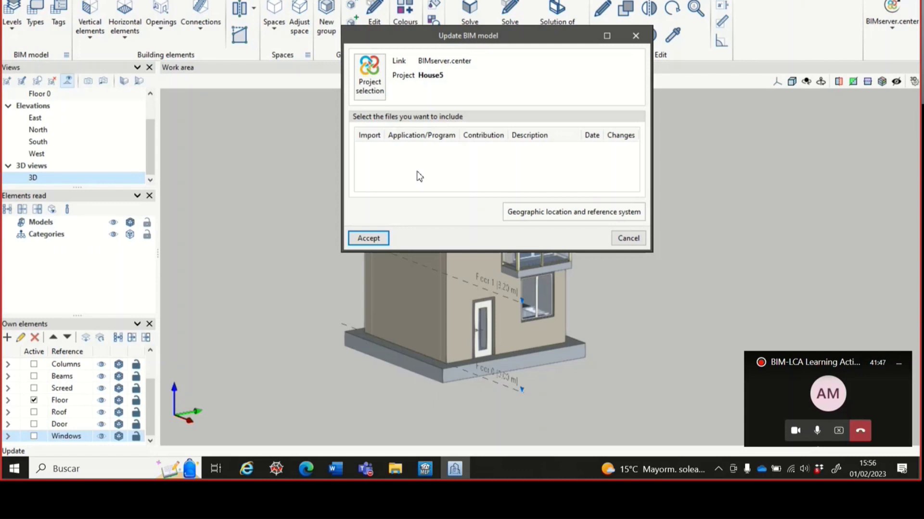
{"action": "left_click", "coordinate": [368, 239]}
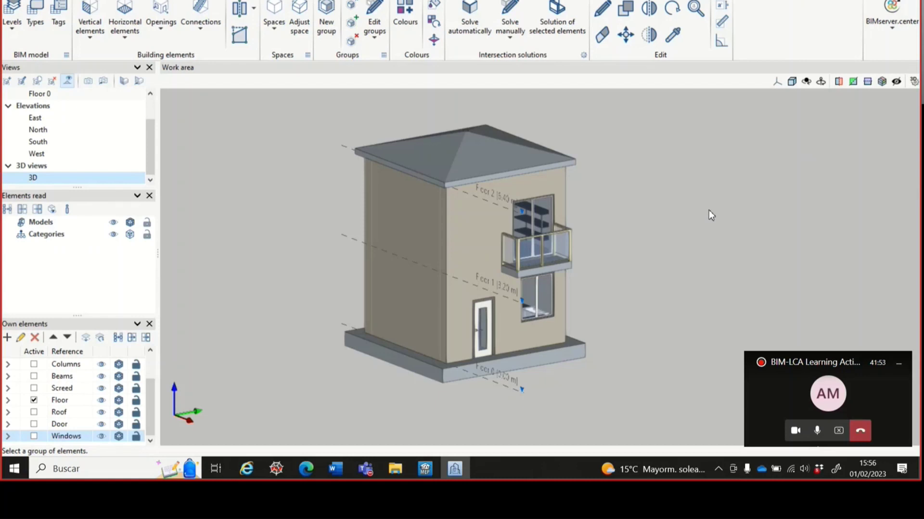
Review the name, description and export options for sharing the House model and close without sharing.
{"action": "left_click", "coordinate": [891, 21]}
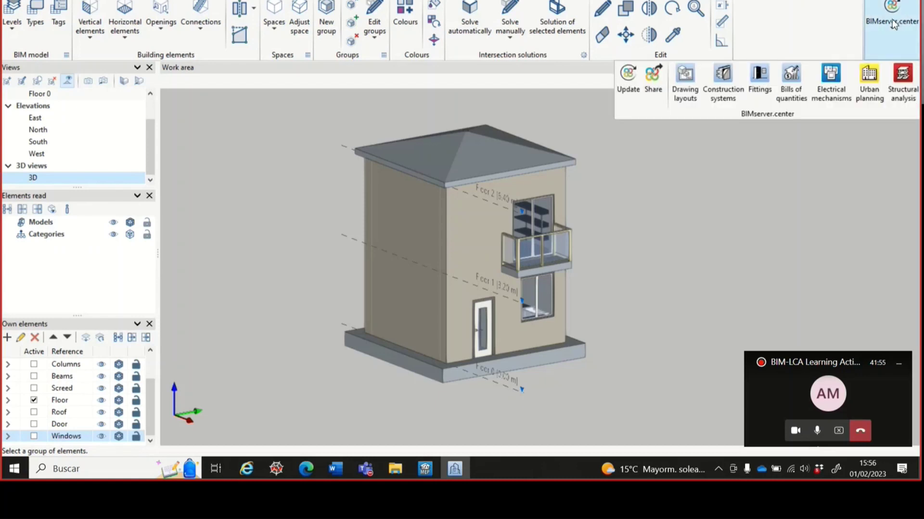
{"action": "left_click", "coordinate": [655, 89]}
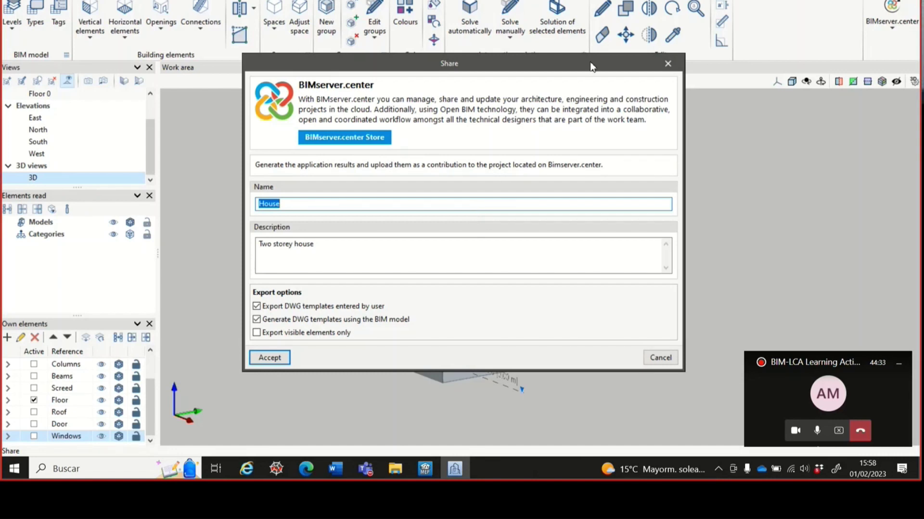
{"action": "left_click", "coordinate": [678, 66]}
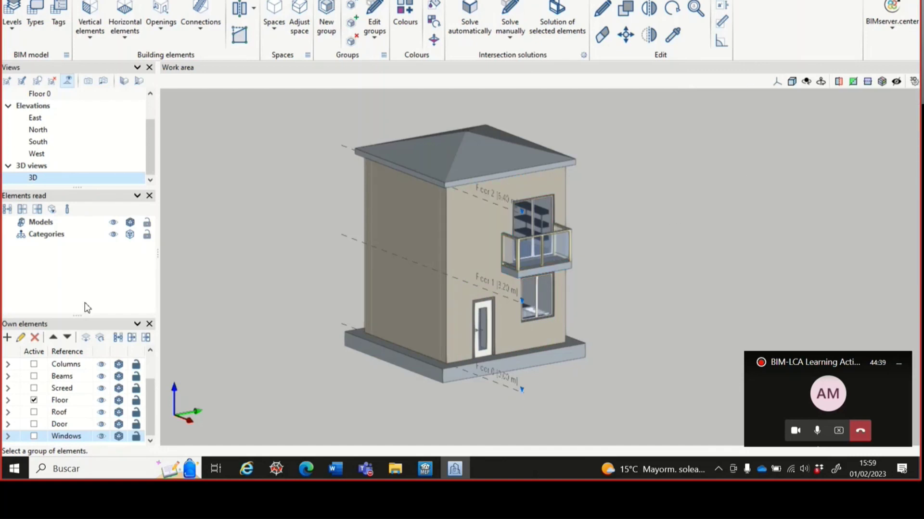
Hide the default group and the groups of external façade and internal partition elements in the 3D view.
{"action": "left_click_drag", "start_coordinate": [150, 399], "coordinate": [151, 372]}
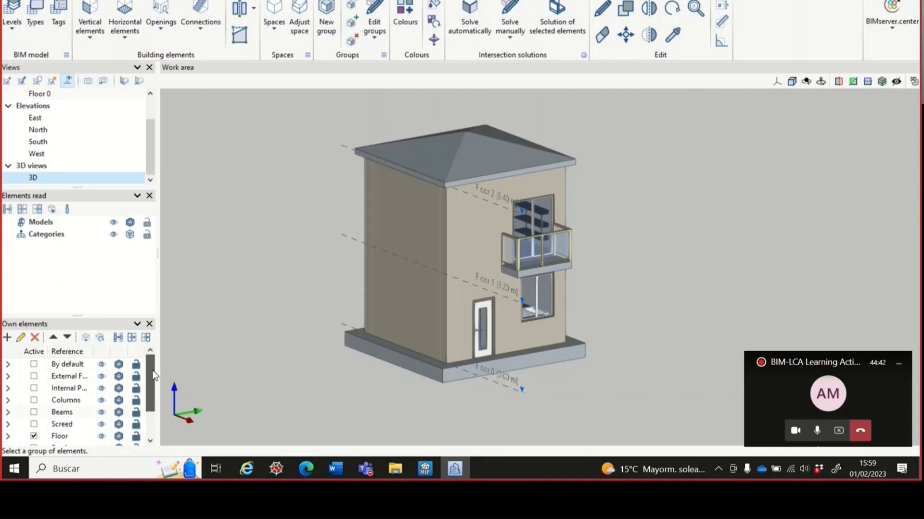
{"action": "left_click", "coordinate": [102, 365]}
{"action": "left_click", "coordinate": [102, 376]}
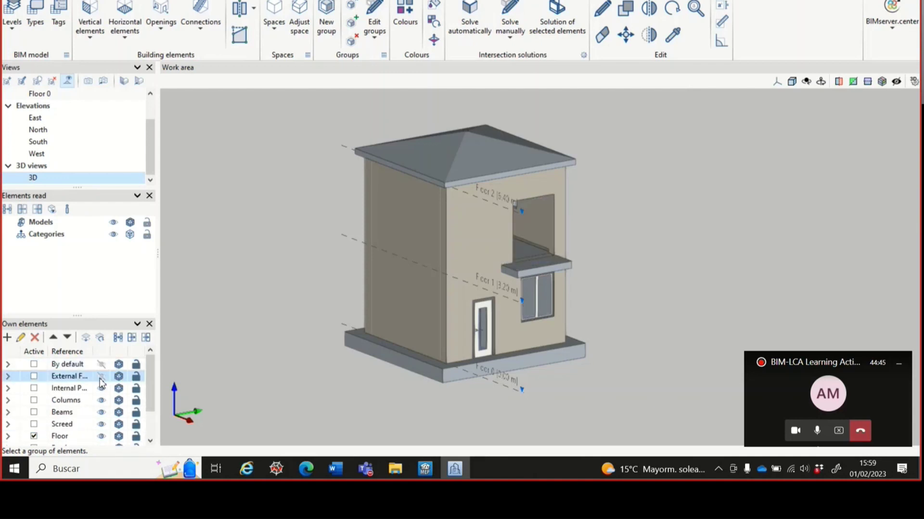
{"action": "left_click", "coordinate": [102, 388]}
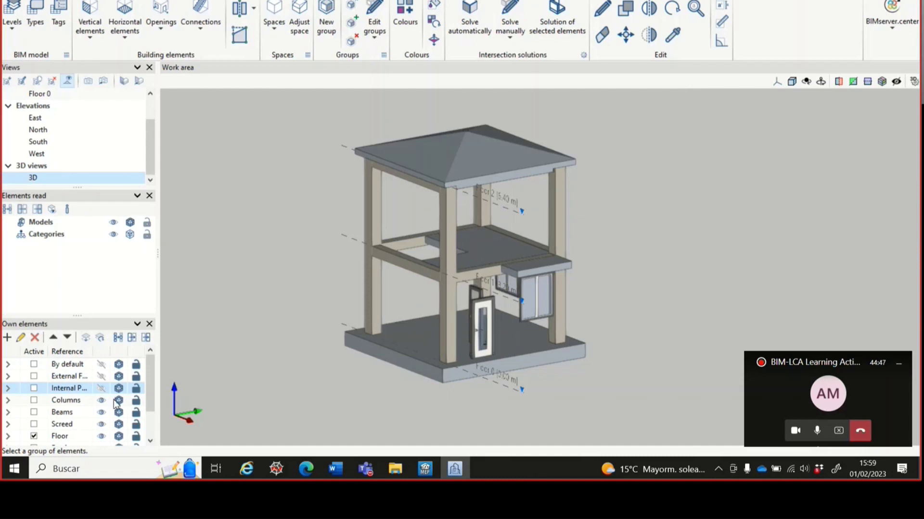
Hide the Screed, Beams and Columns groups of the house.
{"action": "left_click_drag", "start_coordinate": [150, 395], "coordinate": [151, 415]}
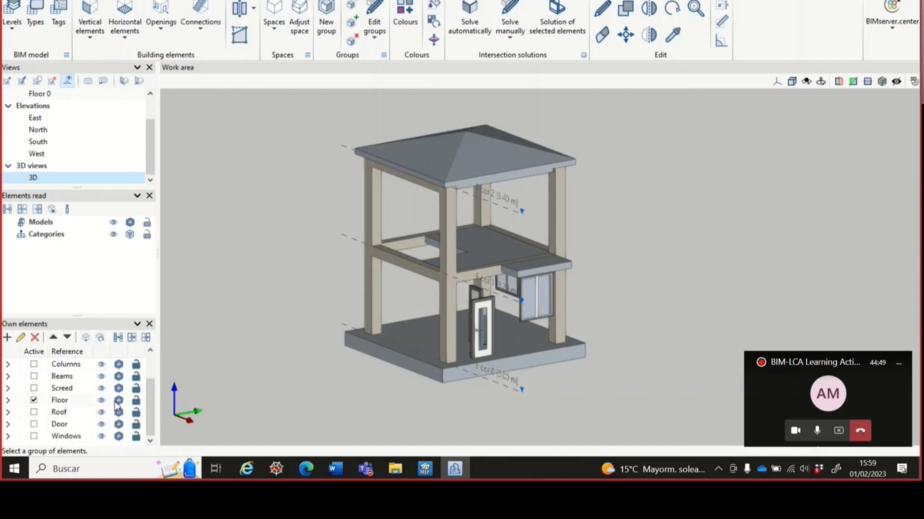
{"action": "left_click", "coordinate": [102, 388]}
{"action": "left_click", "coordinate": [102, 376]}
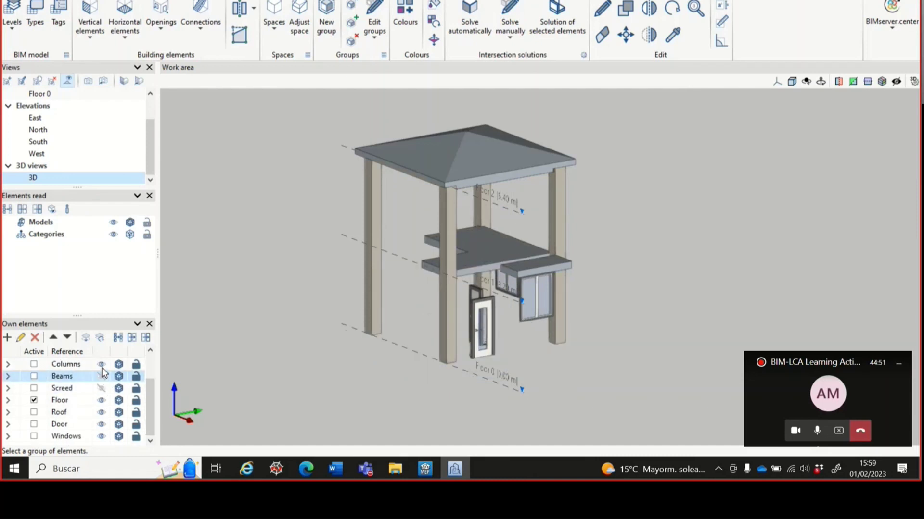
{"action": "left_click", "coordinate": [102, 364]}
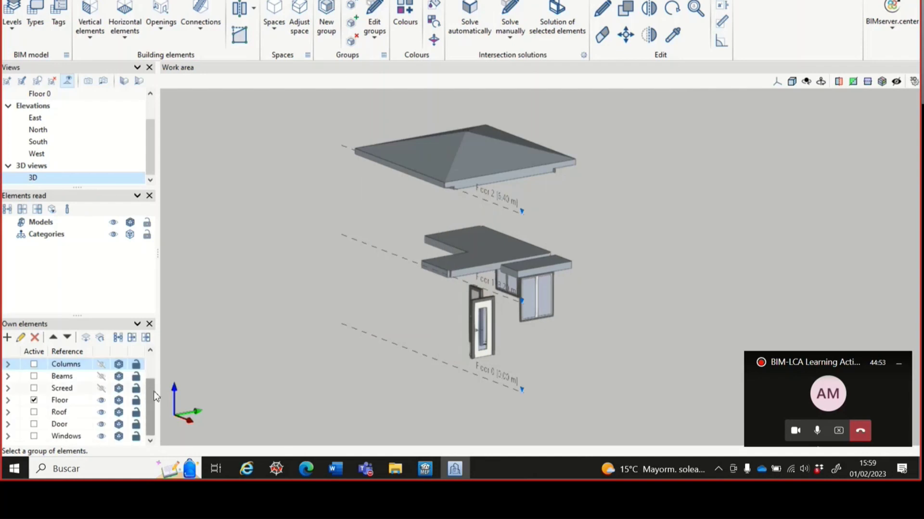
Hide the Roof, Door and Windows groups to isolate the Floor slabs in the 3D view.
{"action": "left_click", "coordinate": [101, 412]}
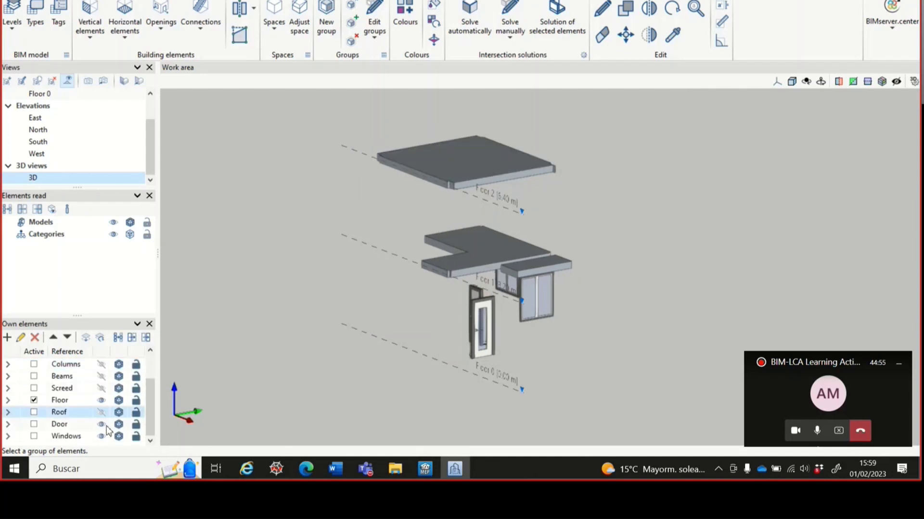
{"action": "left_click", "coordinate": [102, 424]}
{"action": "left_click", "coordinate": [102, 436]}
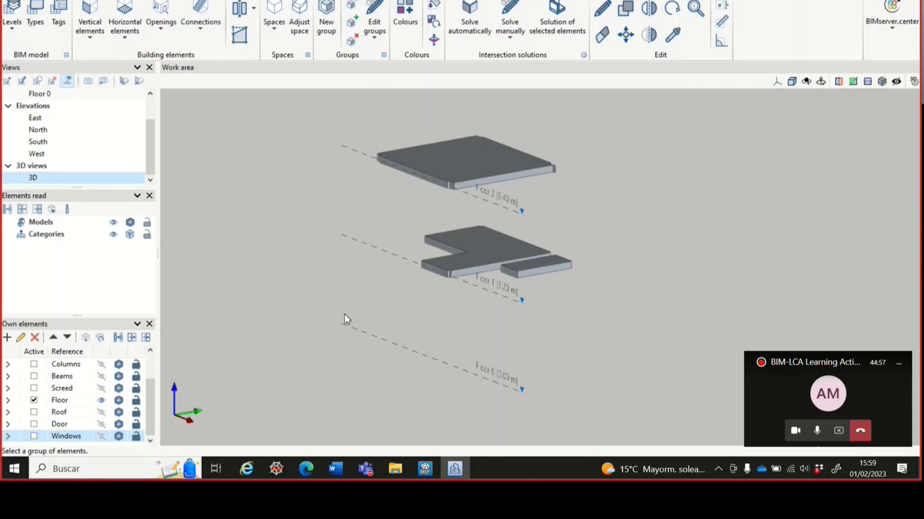
{"action": "scroll", "coordinate": [347, 314], "scroll_direction": "down", "scroll_amount": 3}
{"action": "scroll", "coordinate": [405, 353], "scroll_direction": "up", "scroll_amount": 1}
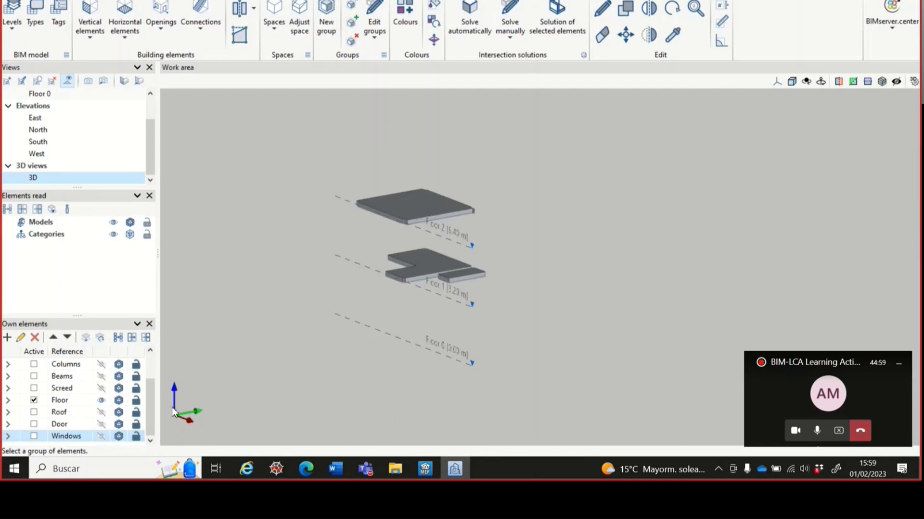
Show the Columns group again while keeping the default and Beams groups hidden.
{"action": "left_click_drag", "start_coordinate": [150, 408], "coordinate": [151, 380]}
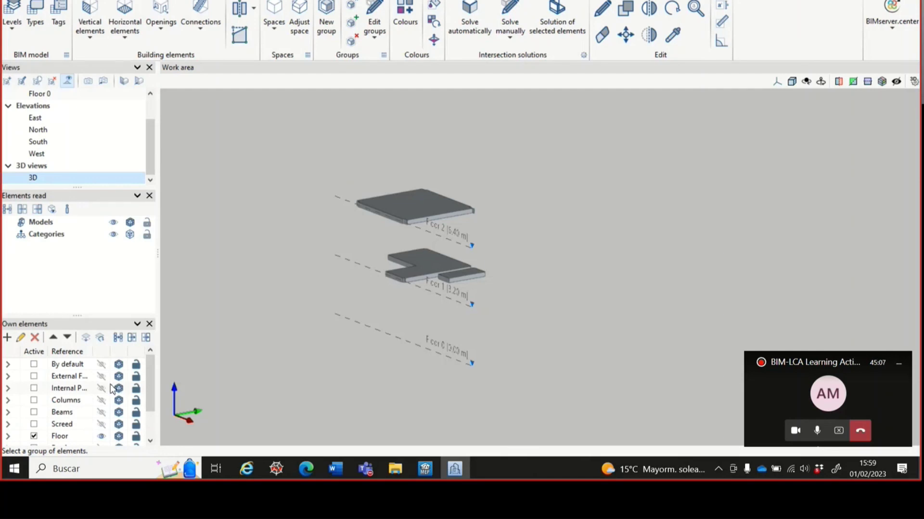
{"action": "left_click", "coordinate": [104, 371]}
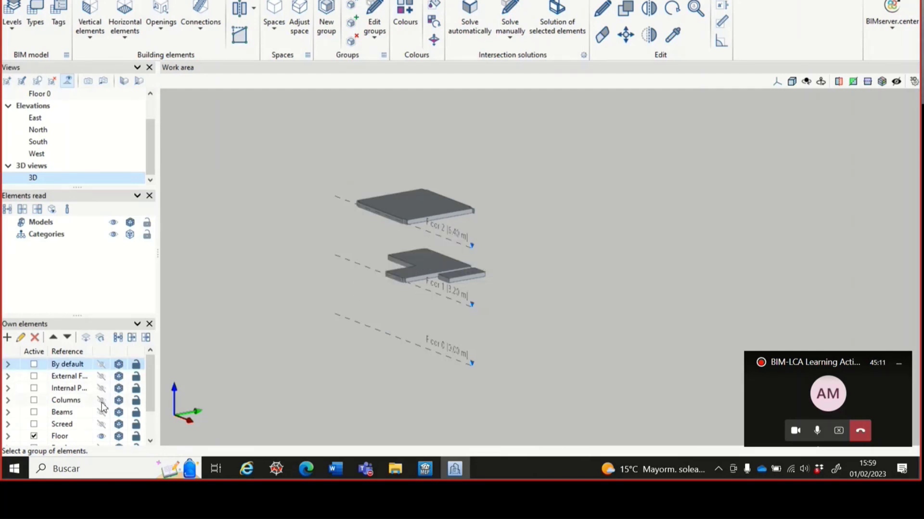
{"action": "left_click", "coordinate": [101, 401]}
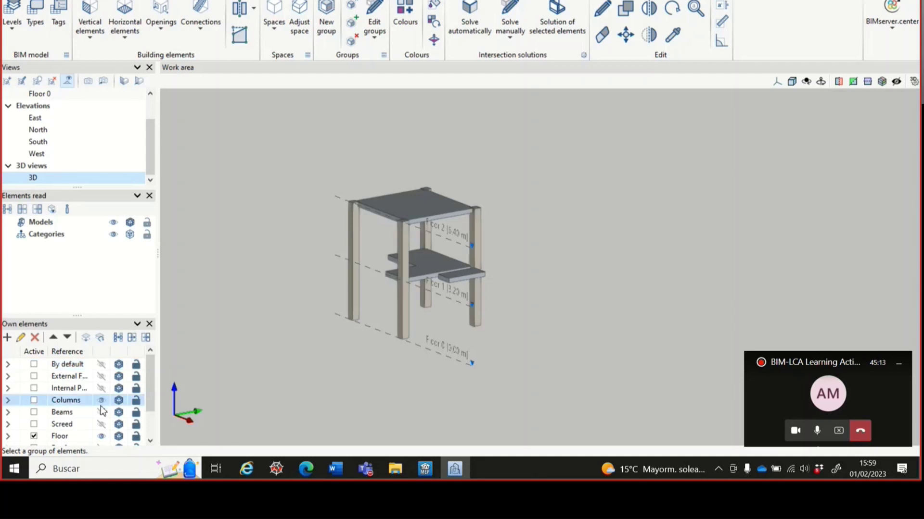
{"action": "left_click", "coordinate": [102, 416]}
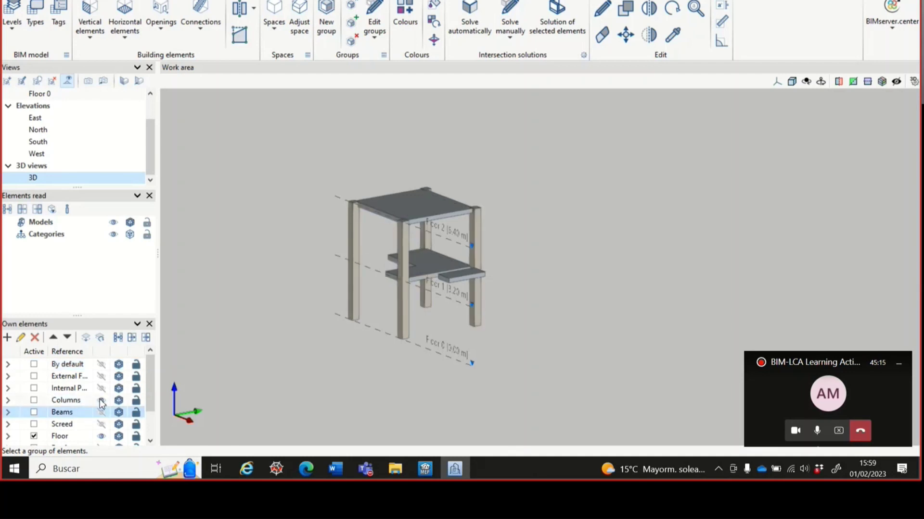
Show the Door, Windows, Roof and Screed groups again in the 3D view.
{"action": "scroll", "coordinate": [103, 414], "scroll_direction": "down", "scroll_amount": 1}
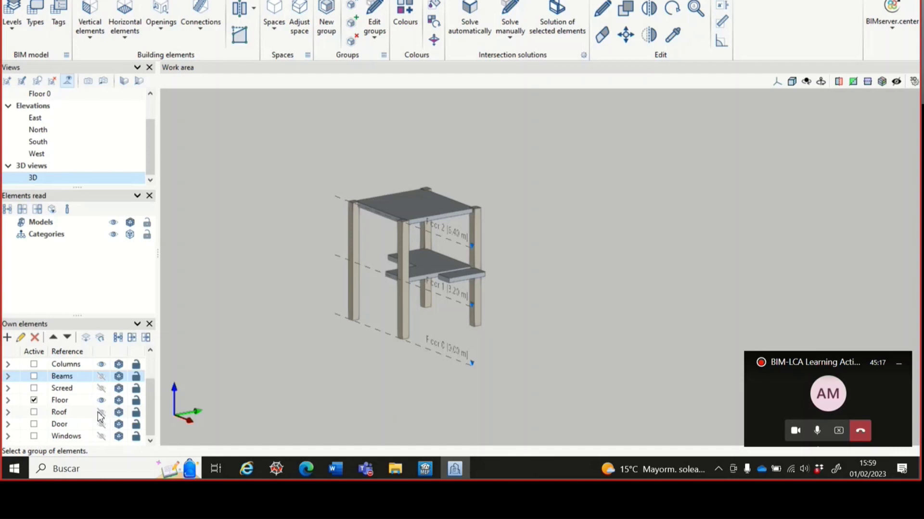
{"action": "left_click", "coordinate": [102, 436]}
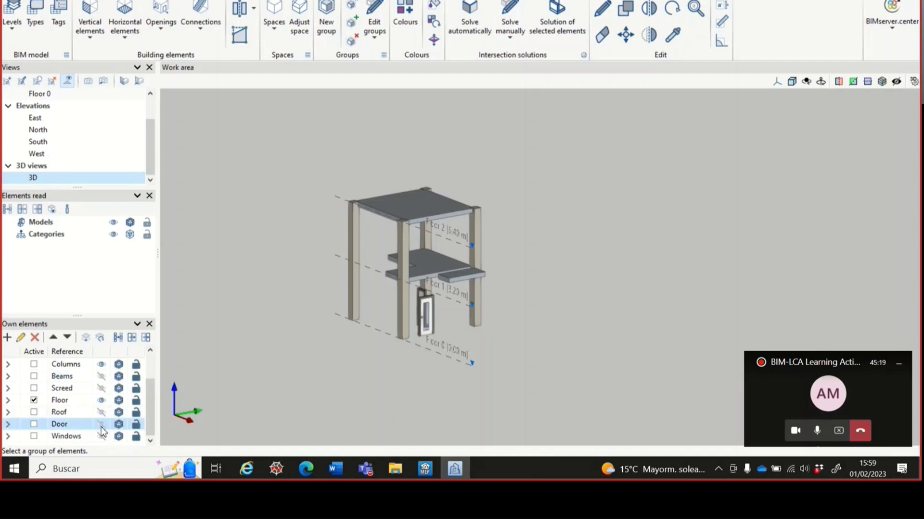
{"action": "left_click", "coordinate": [102, 436]}
{"action": "left_click", "coordinate": [101, 425]}
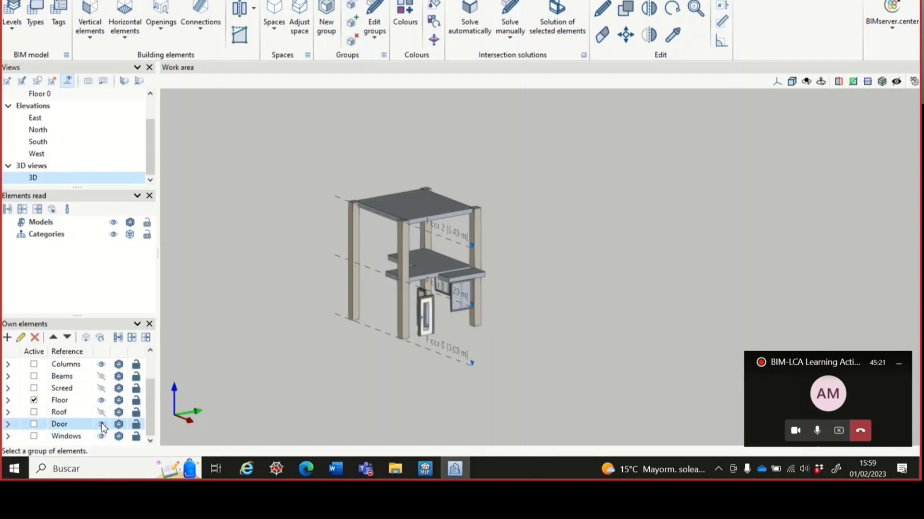
{"action": "left_click", "coordinate": [102, 413]}
{"action": "left_click", "coordinate": [101, 389]}
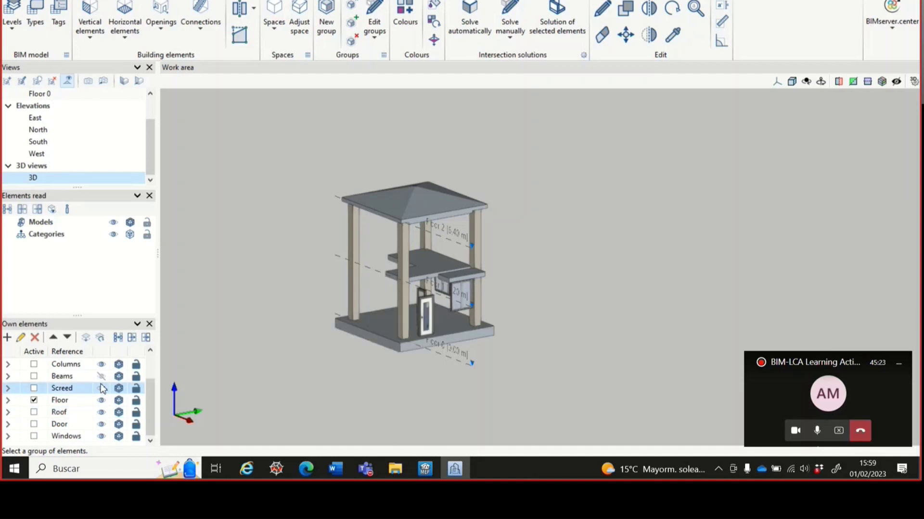
Toggle the Screed group's visibility repeatedly, leaving it shown, and inspect the properties of the base slab.
{"action": "left_click", "coordinate": [101, 389]}
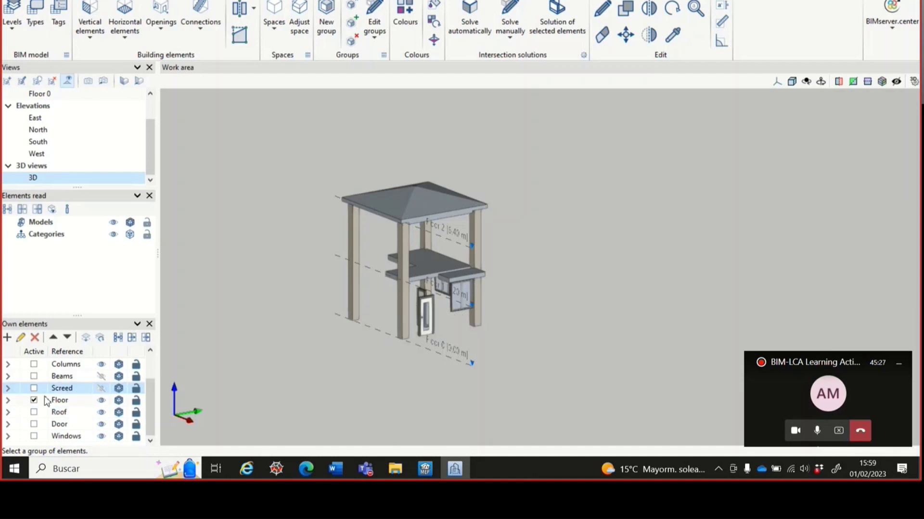
{"action": "left_click", "coordinate": [101, 389]}
{"action": "left_click", "coordinate": [101, 390]}
{"action": "left_click", "coordinate": [101, 389]}
{"action": "left_click", "coordinate": [101, 390]}
{"action": "left_click", "coordinate": [100, 389]}
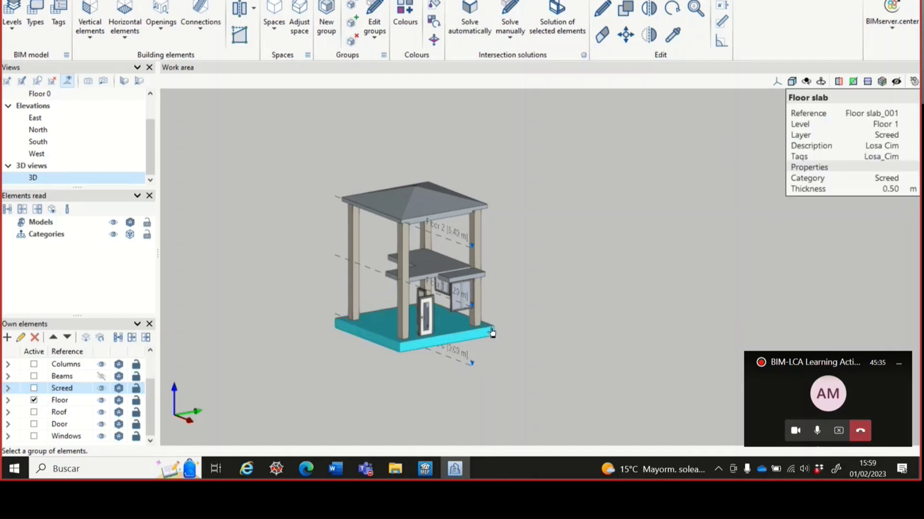
Select the base slab in the 3D view and open its floor slab properties.
{"action": "scroll", "coordinate": [473, 341], "scroll_direction": "up", "scroll_amount": 4}
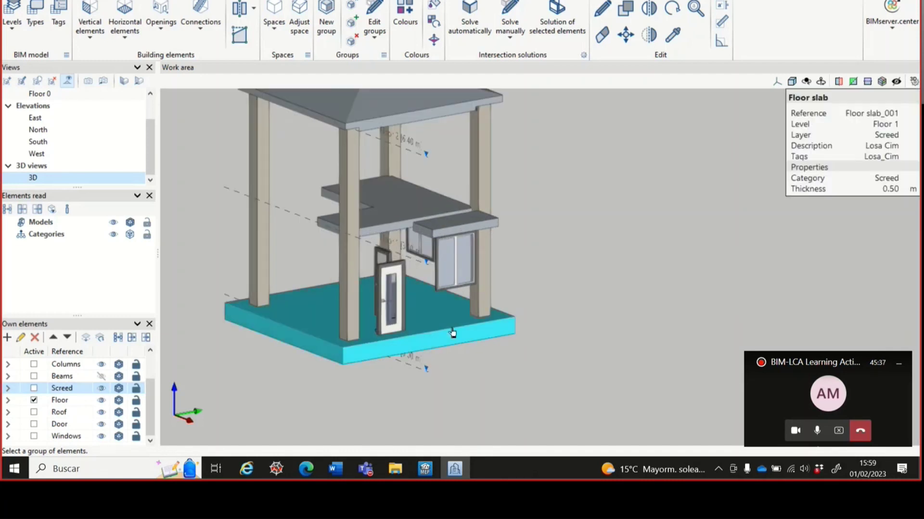
{"action": "scroll", "coordinate": [553, 311], "scroll_direction": "down", "scroll_amount": 3}
{"action": "left_click", "coordinate": [492, 330]}
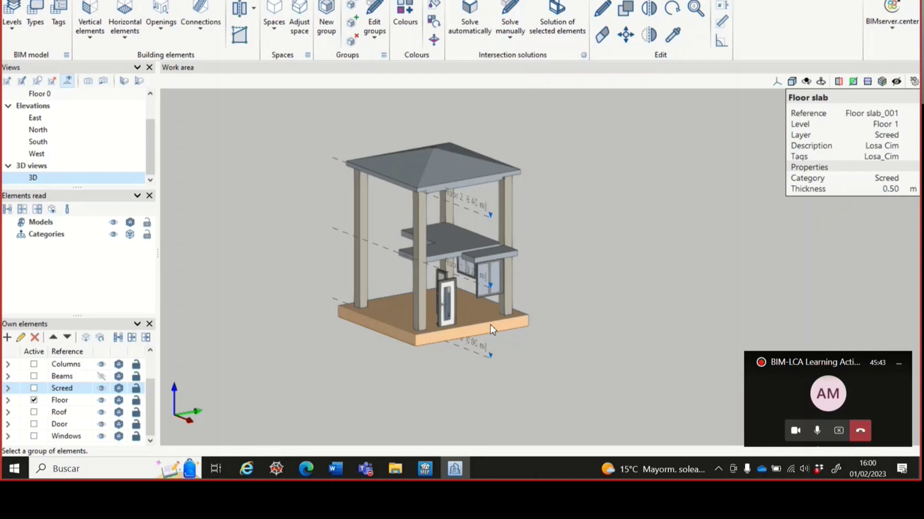
{"action": "double_click", "coordinate": [489, 325]}
{"action": "left_click_drag", "start_coordinate": [486, 87], "coordinate": [537, 31]}
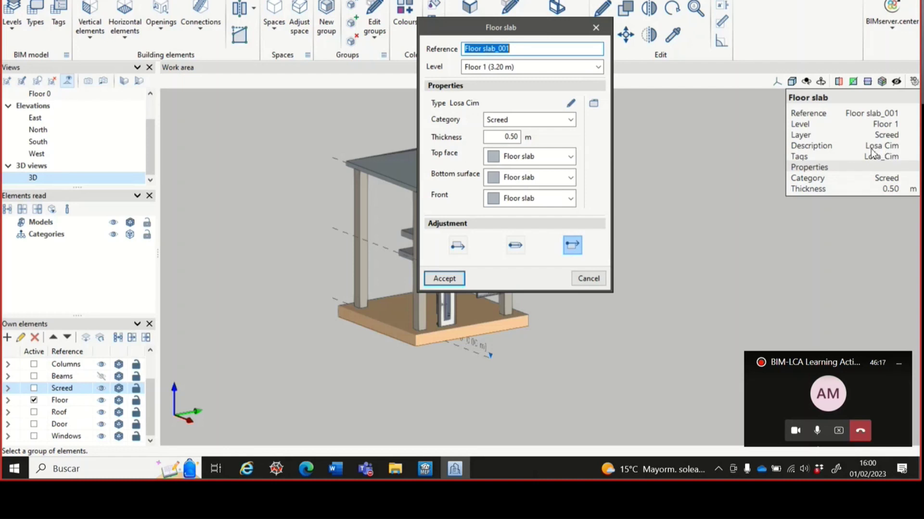
Examine the reference, description and tags of the base slab's Losa Cim type, leaving the slab unchanged.
{"action": "left_click", "coordinate": [571, 105]}
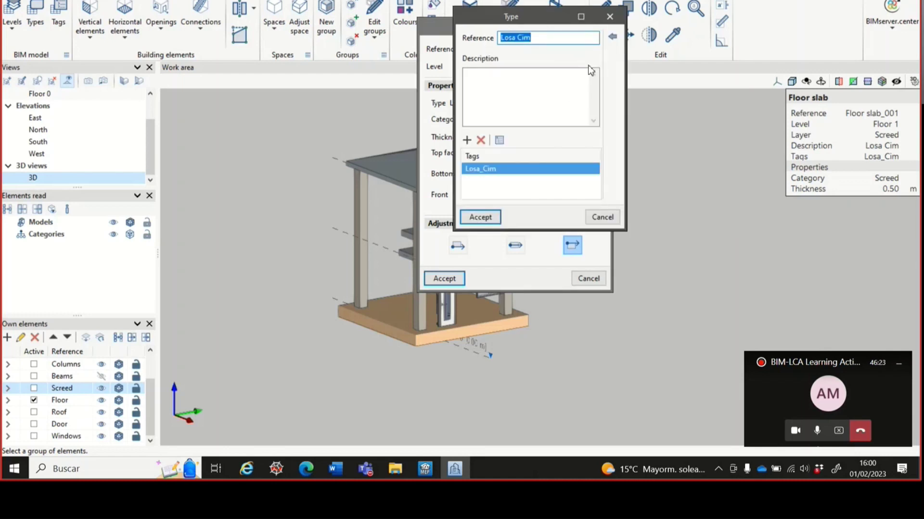
{"action": "left_click", "coordinate": [599, 18]}
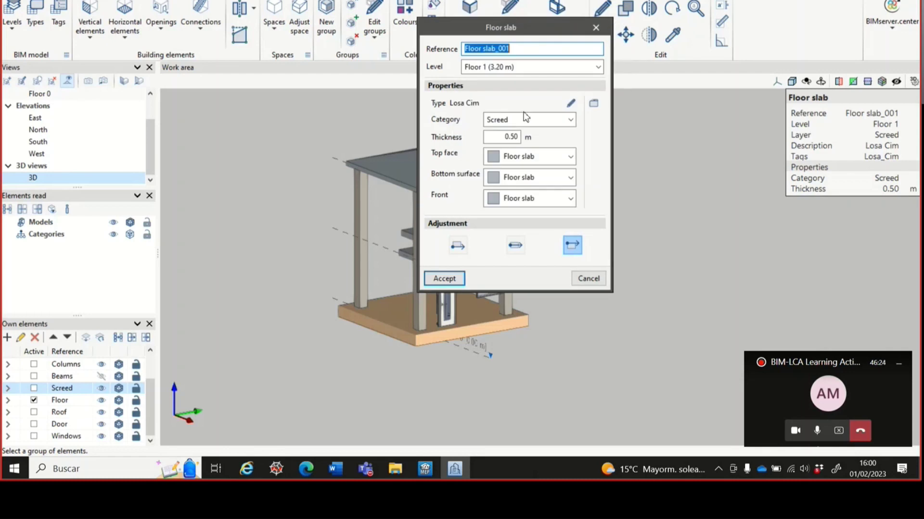
{"action": "left_click", "coordinate": [570, 105]}
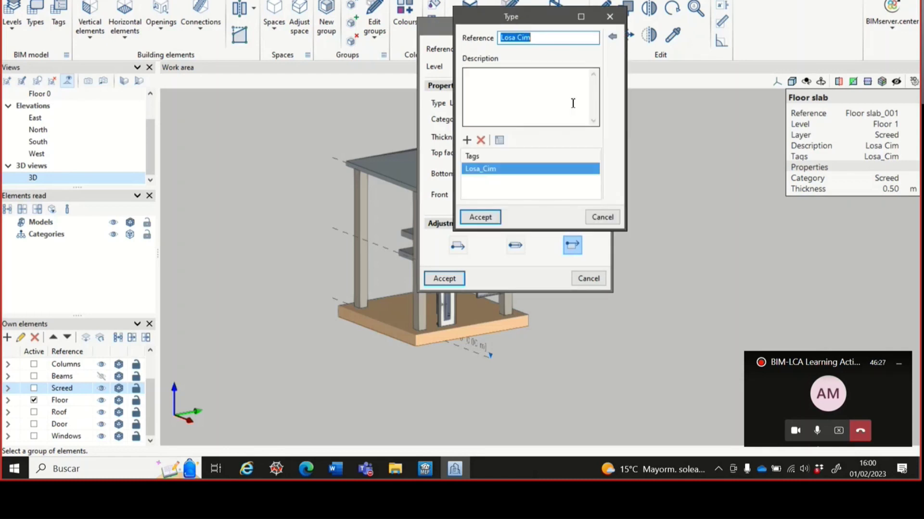
{"action": "left_click_drag", "start_coordinate": [549, 17], "coordinate": [658, 33]}
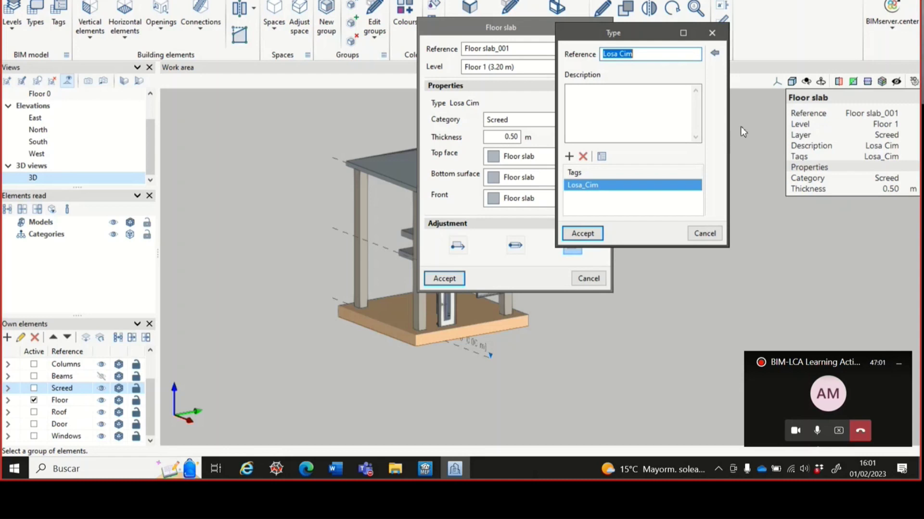
{"action": "left_click", "coordinate": [711, 34]}
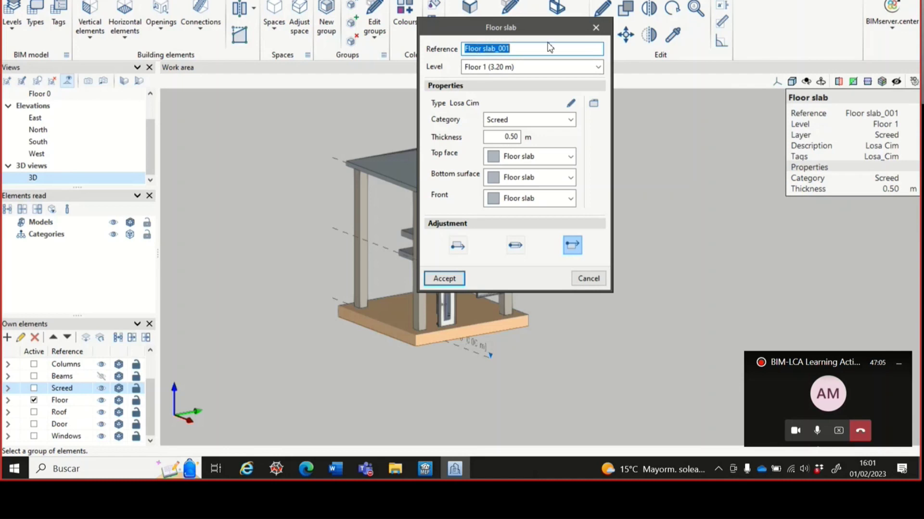
{"action": "left_click", "coordinate": [595, 28]}
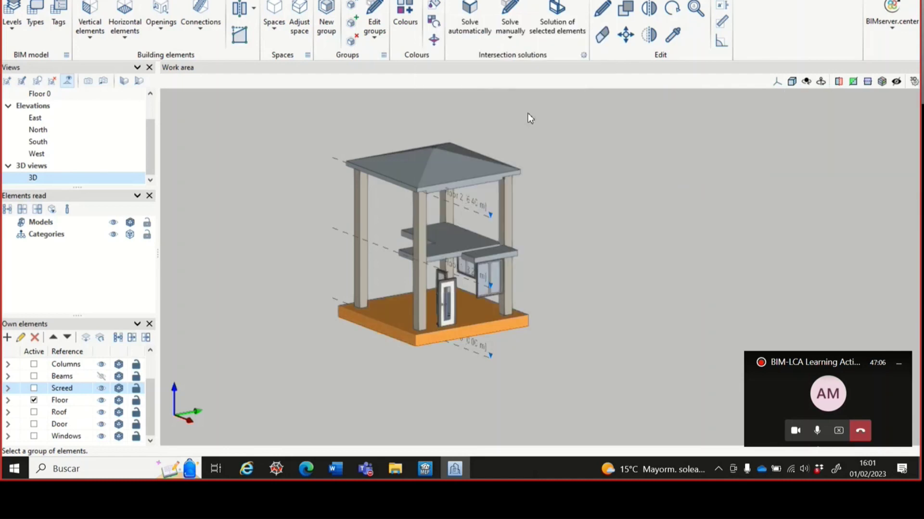
Inspect the properties and type definition of the intermediate Forjado floor slab, leaving it unchanged.
{"action": "left_click", "coordinate": [453, 255]}
{"action": "right_click", "coordinate": [453, 255]}
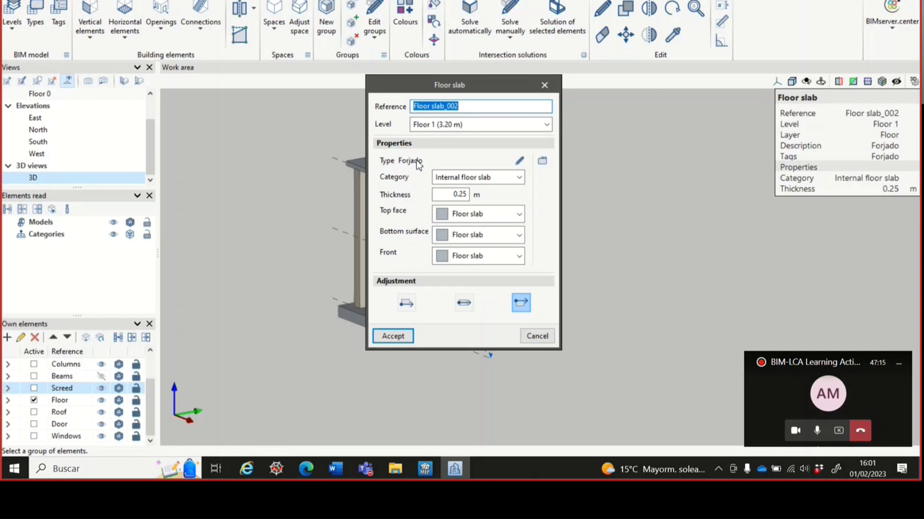
{"action": "left_click", "coordinate": [519, 160]}
{"action": "left_click", "coordinate": [661, 90]}
{"action": "left_click", "coordinate": [547, 85]}
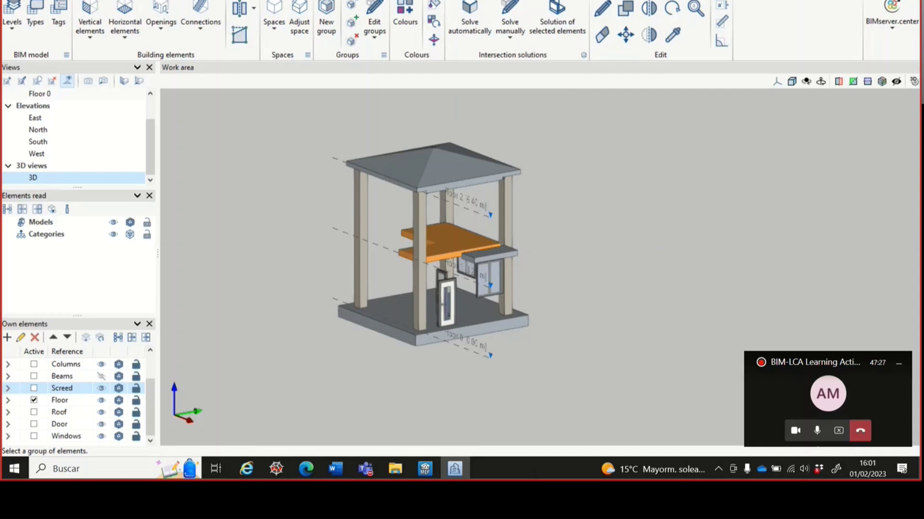
Switch to Open BIM Quantities and decline installing the new version.
{"action": "key", "text": "super+d"}
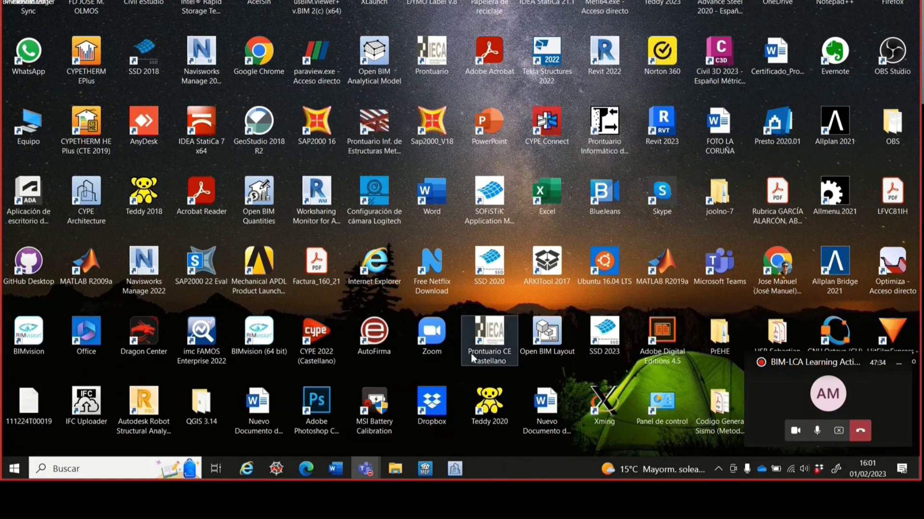
{"action": "double_click", "coordinate": [258, 196]}
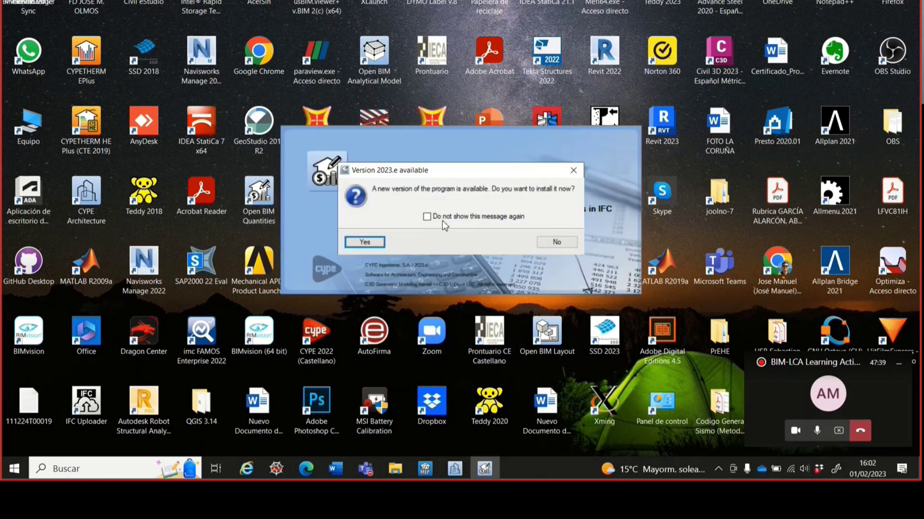
{"action": "left_click", "coordinate": [552, 242]}
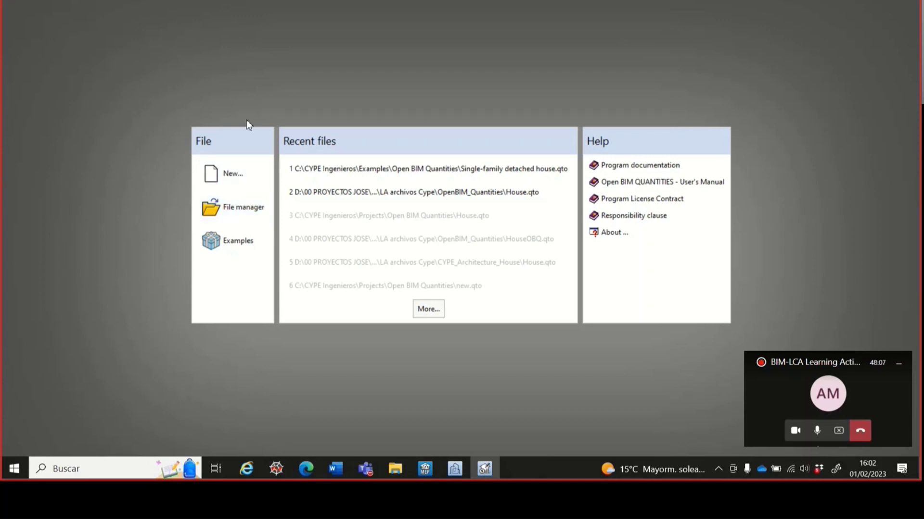
Create a new job with the file name House5 and the description House5.
{"action": "left_click", "coordinate": [226, 176]}
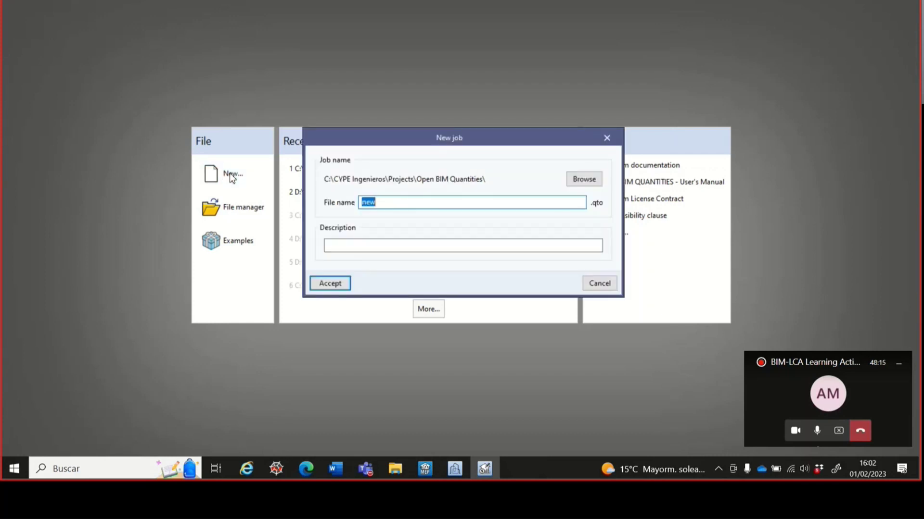
{"action": "left_click_drag", "start_coordinate": [387, 144], "coordinate": [404, 99]}
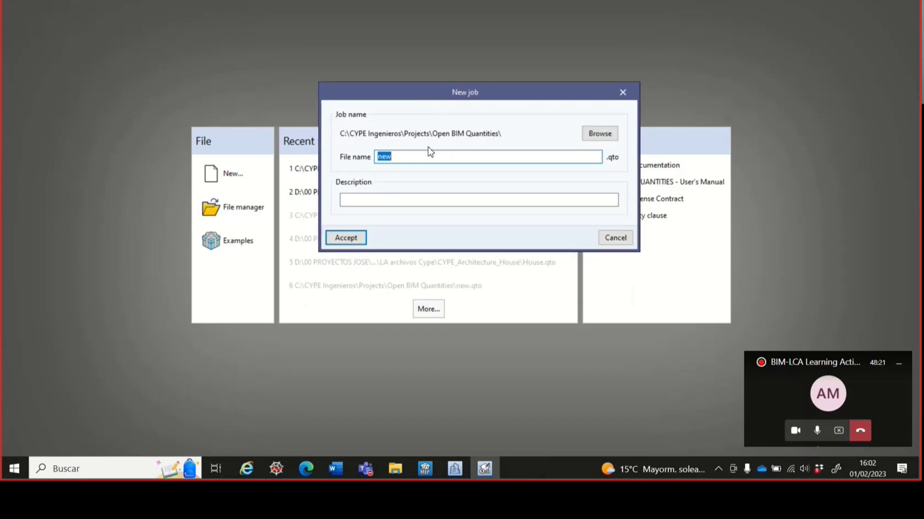
{"action": "double_click", "coordinate": [377, 156]}
{"action": "type", "text": "Hause"}
{"action": "key", "text": "BackSpace"}
{"action": "key", "text": "BackSpace"}
{"action": "key", "text": "BackSpace"}
{"action": "key", "text": "BackSpace"}
{"action": "type", "text": "ouse5"}
{"action": "left_click", "coordinate": [428, 200]}
{"action": "type", "text": "House5"}
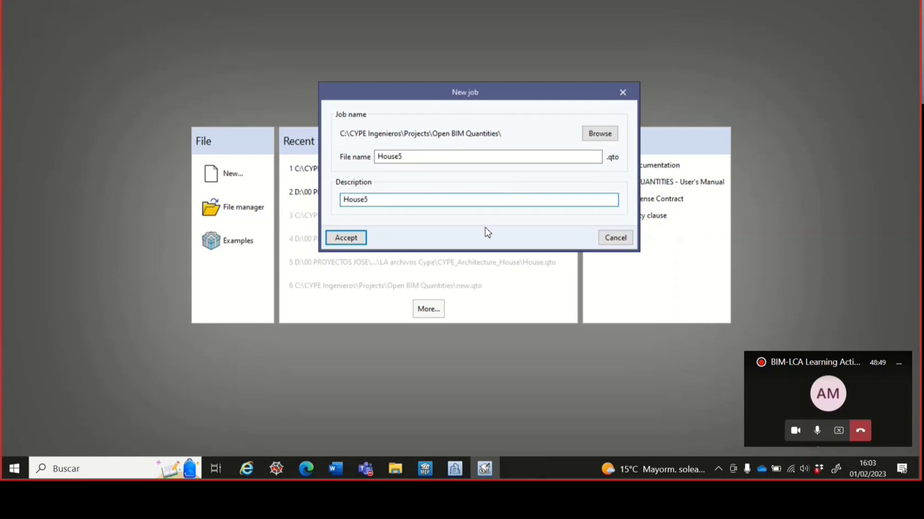
{"action": "left_click", "coordinate": [342, 238]}
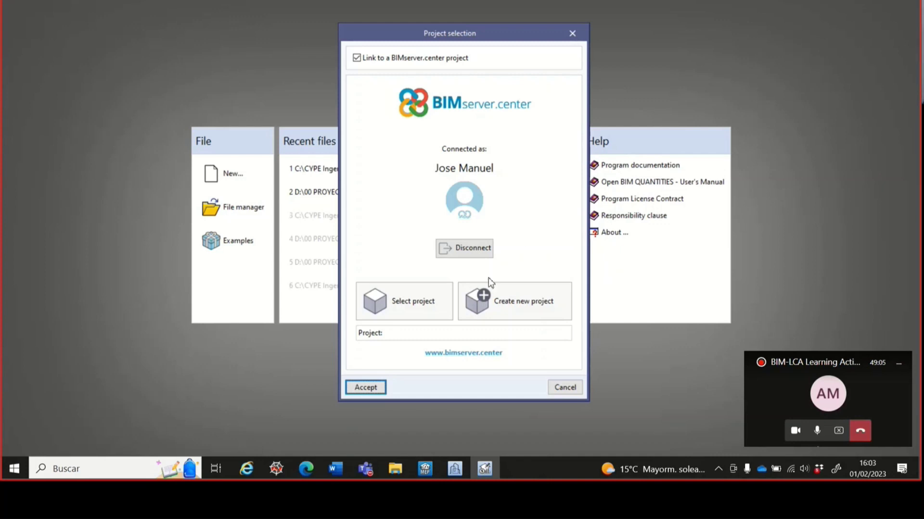
Link the new job to the existing BIMserver.center project House5 and accept the BIM model import.
{"action": "left_click", "coordinate": [404, 309]}
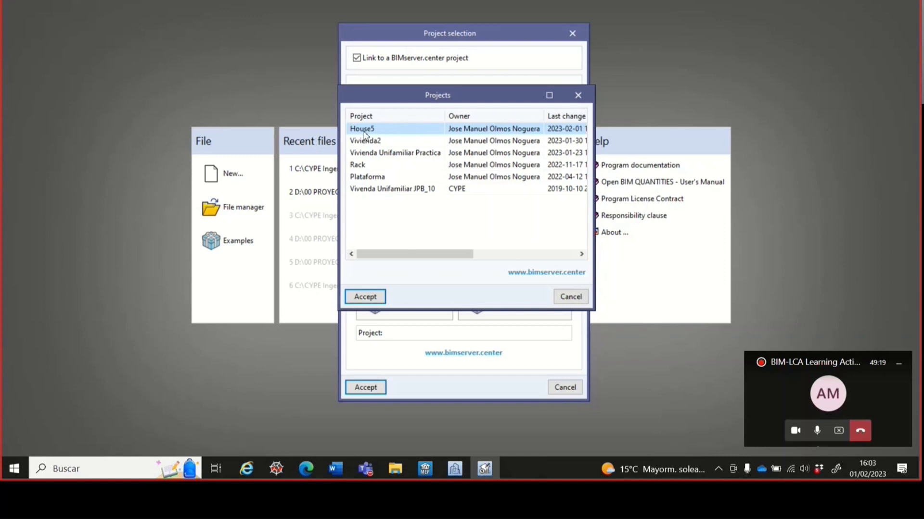
{"action": "left_click", "coordinate": [366, 299]}
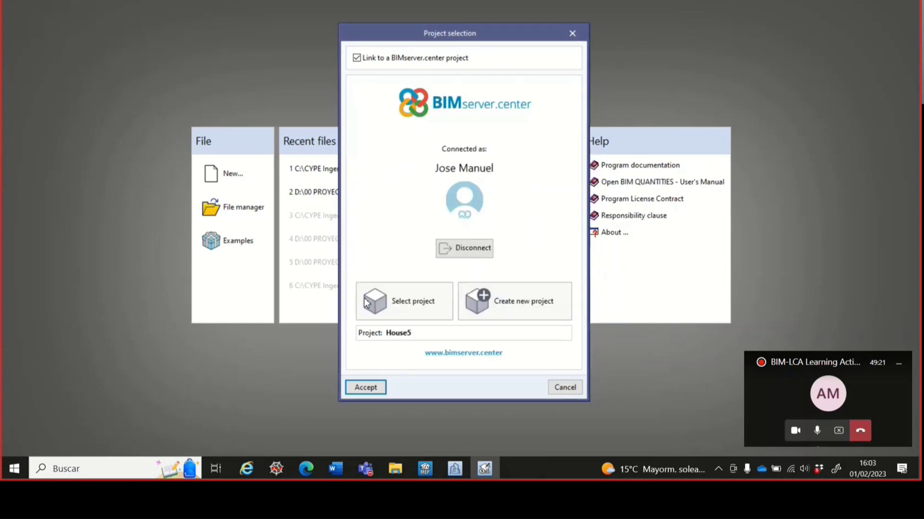
{"action": "left_click", "coordinate": [372, 390]}
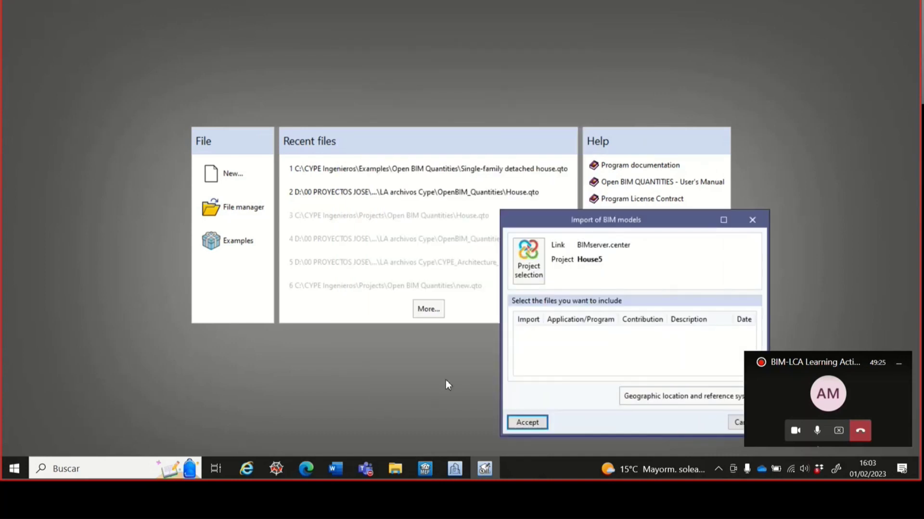
{"action": "left_click_drag", "start_coordinate": [588, 226], "coordinate": [483, 158]}
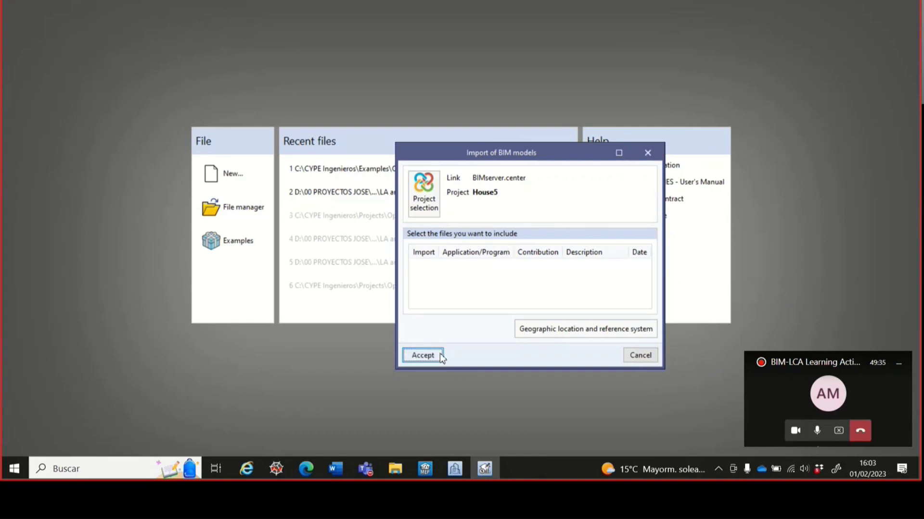
{"action": "left_click", "coordinate": [422, 356]}
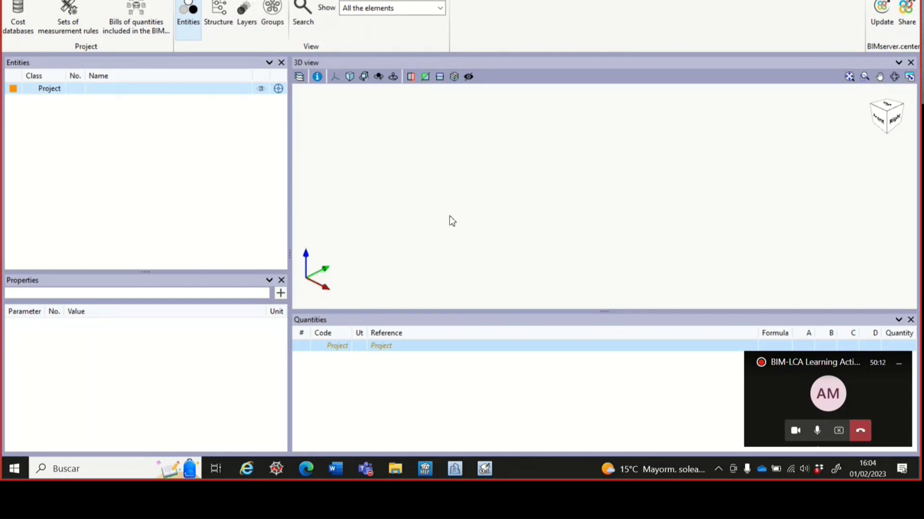
Check which files the linked House5 project offers for updating the BIM model.
{"action": "left_click", "coordinate": [884, 28]}
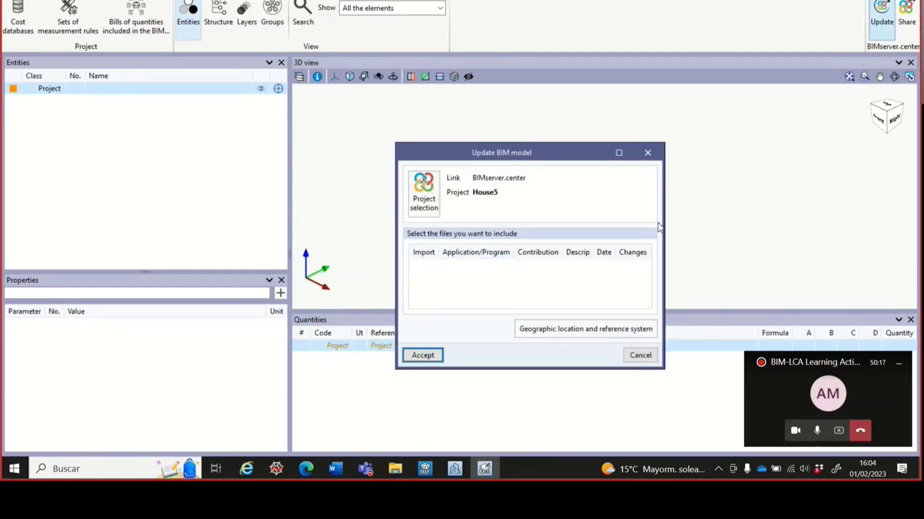
{"action": "left_click", "coordinate": [647, 153]}
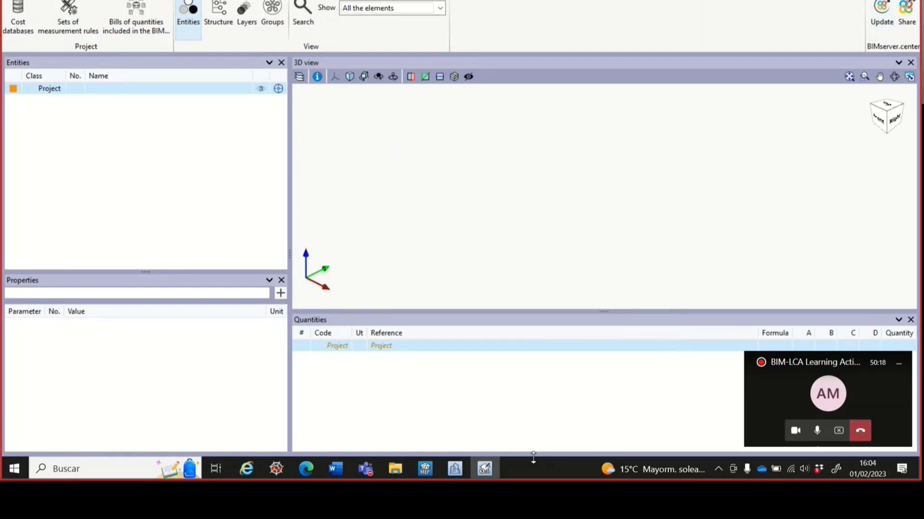
Switch to CYPE Architecture and update its BIM model from the linked House5 project.
{"action": "left_click", "coordinate": [454, 469]}
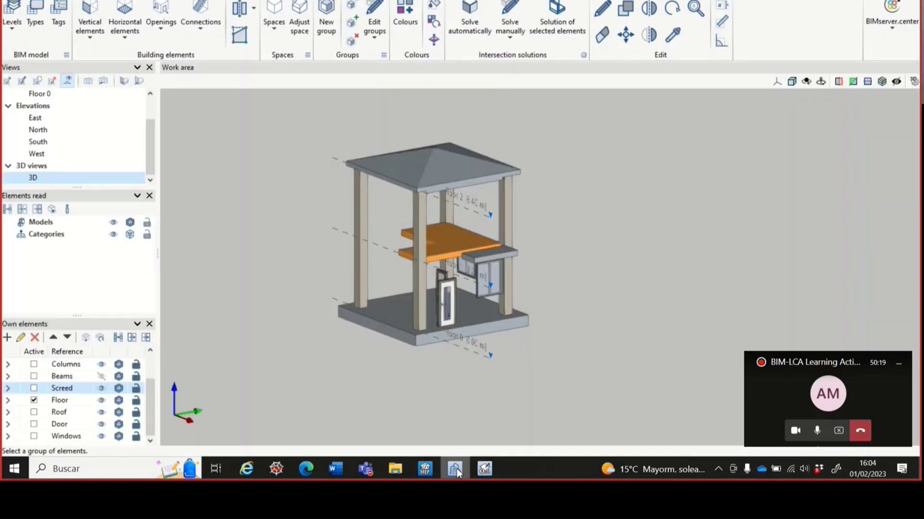
{"action": "left_click", "coordinate": [906, 15]}
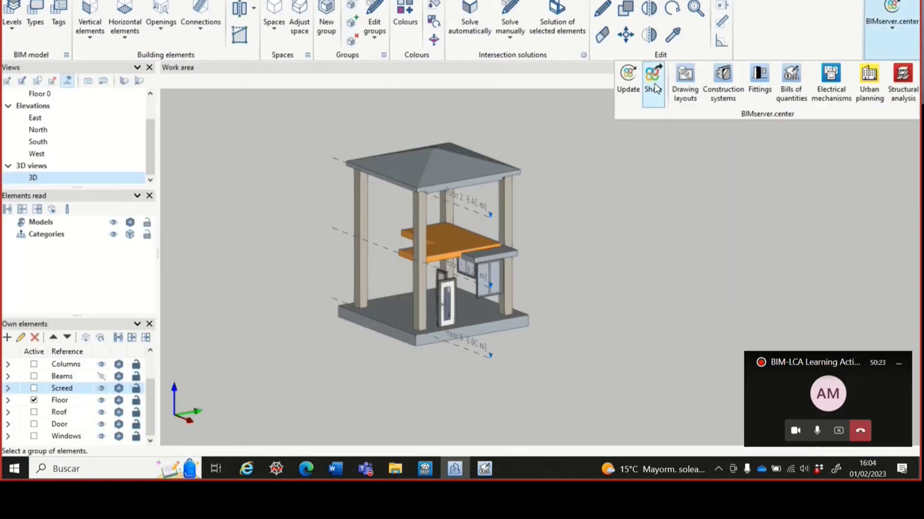
{"action": "left_click", "coordinate": [629, 95]}
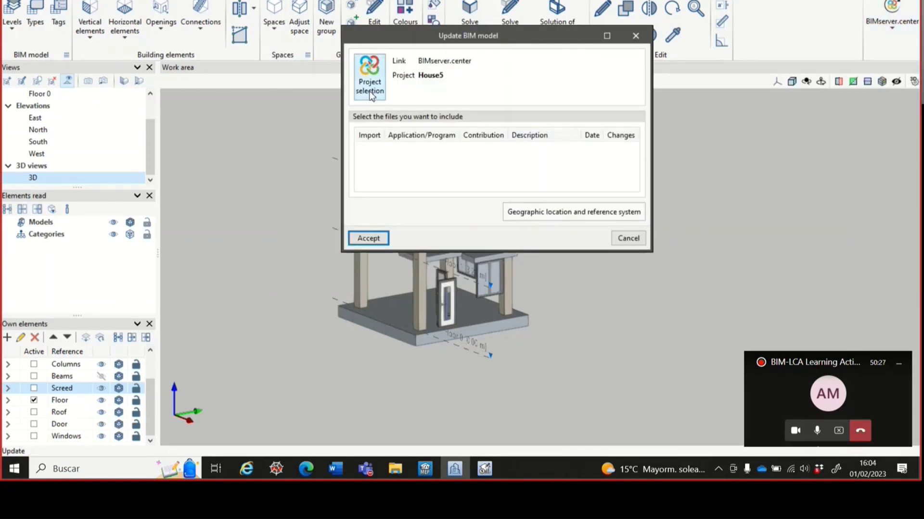
{"action": "left_click", "coordinate": [379, 238]}
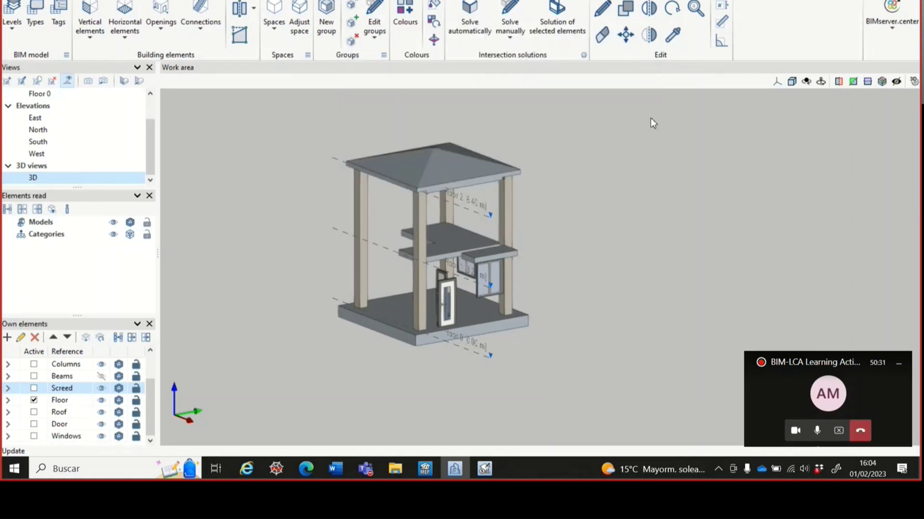
Share the house model to the linked House5 project on BIMserver.center.
{"action": "left_click", "coordinate": [892, 14]}
{"action": "left_click", "coordinate": [655, 86]}
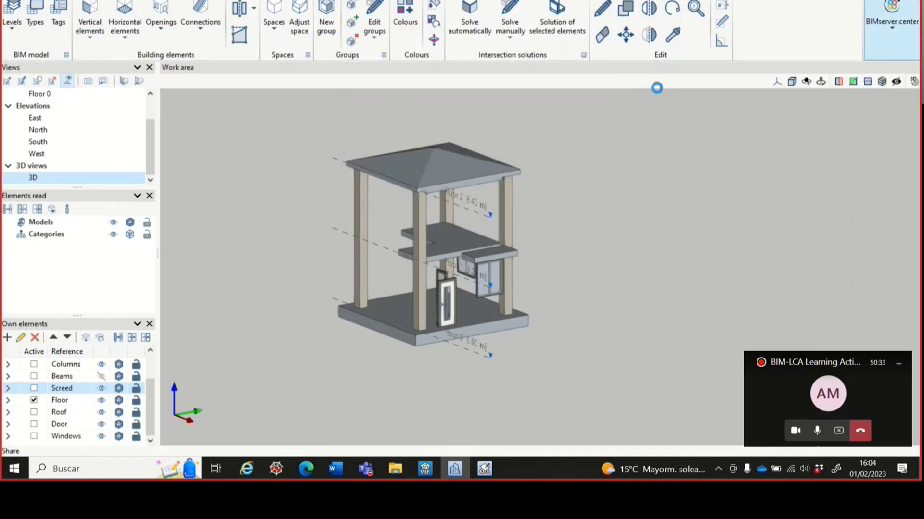
{"action": "left_click", "coordinate": [271, 358]}
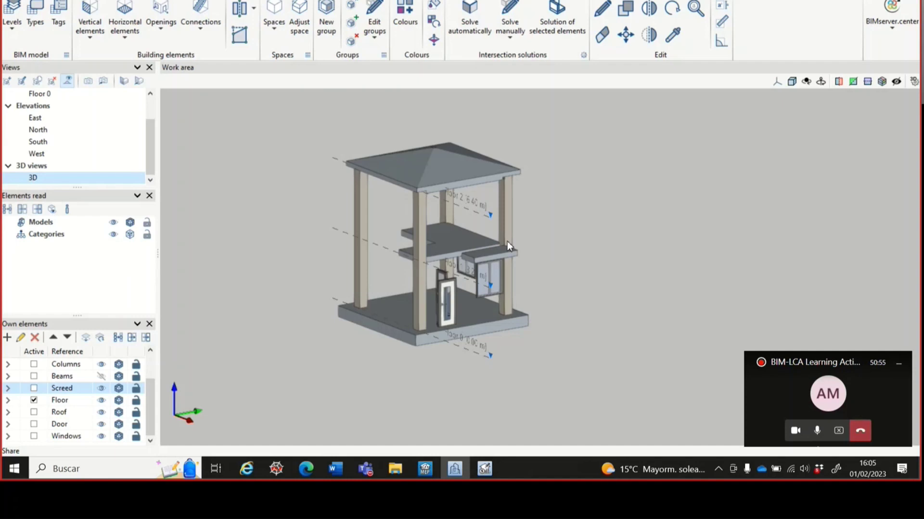
{"action": "left_click", "coordinate": [462, 246]}
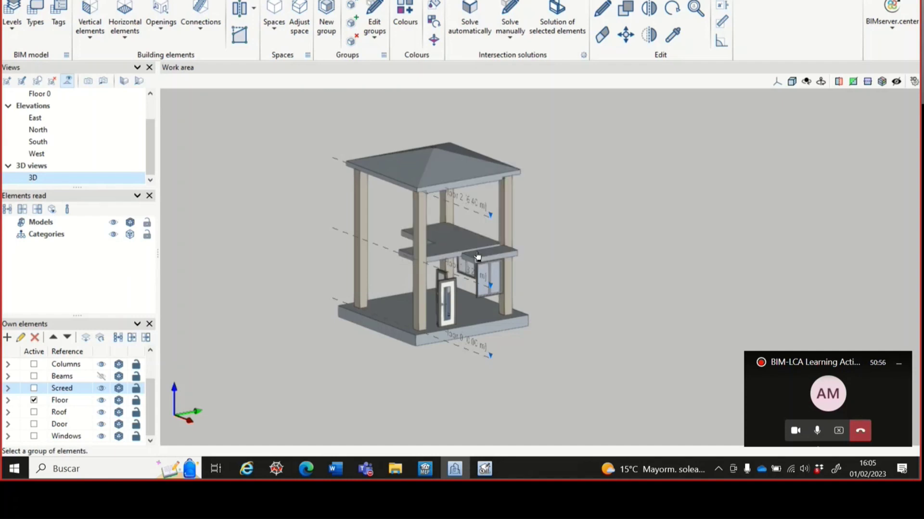
Switch to Open BIM Quantities and update the job's BIM model with the CYPE Architecture House contribution from House5.
{"action": "left_click", "coordinate": [484, 469]}
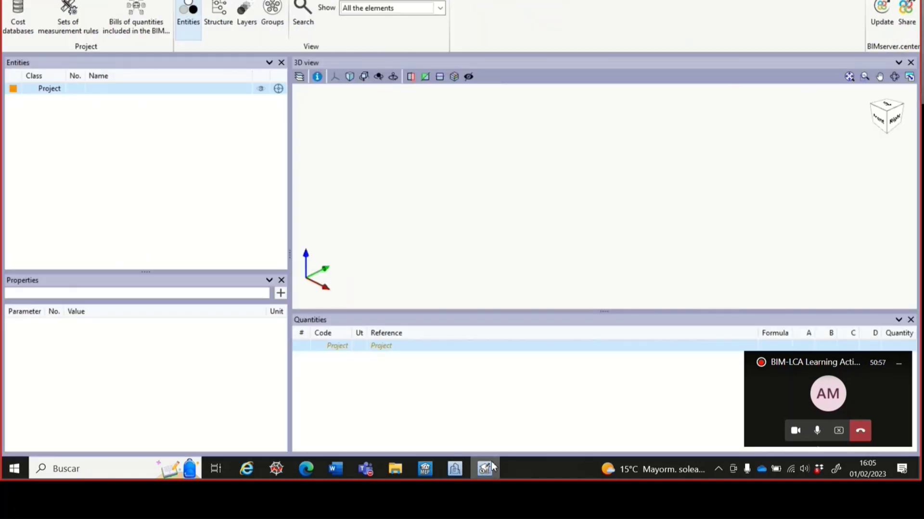
{"action": "left_click", "coordinate": [883, 22]}
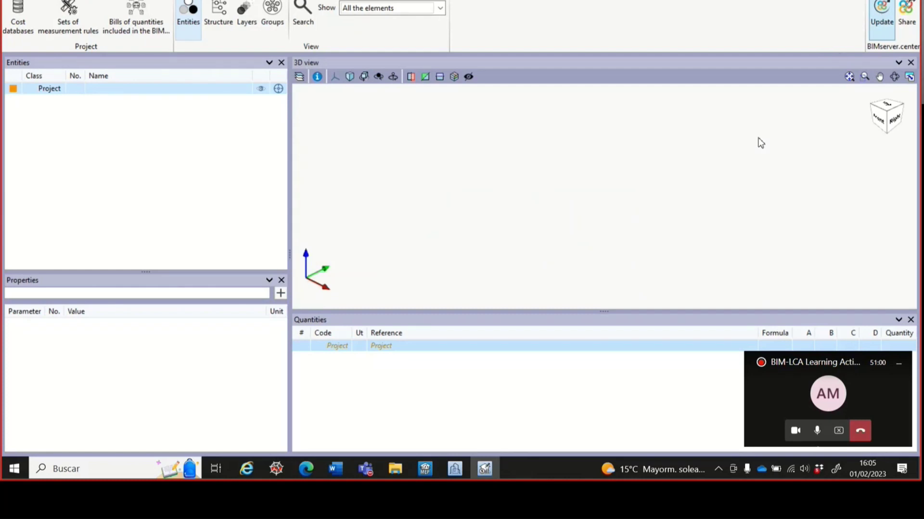
{"action": "left_click", "coordinate": [433, 265]}
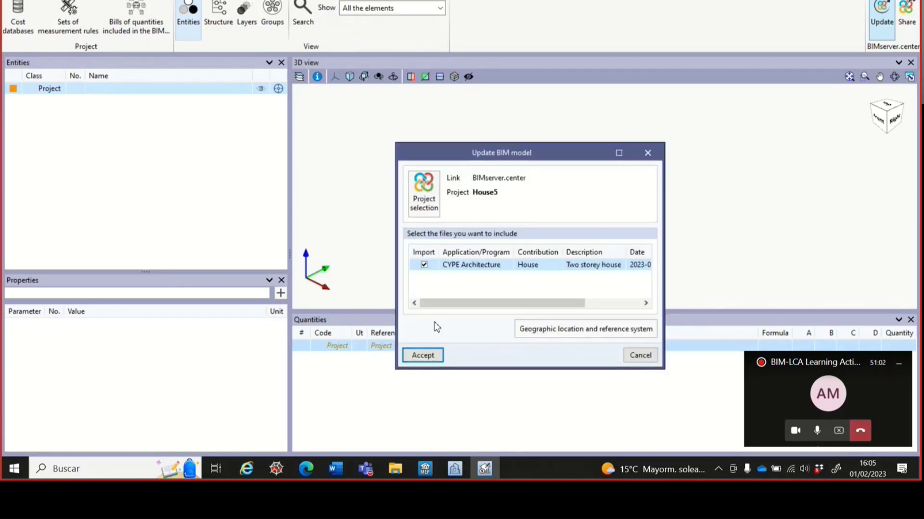
{"action": "left_click", "coordinate": [423, 355]}
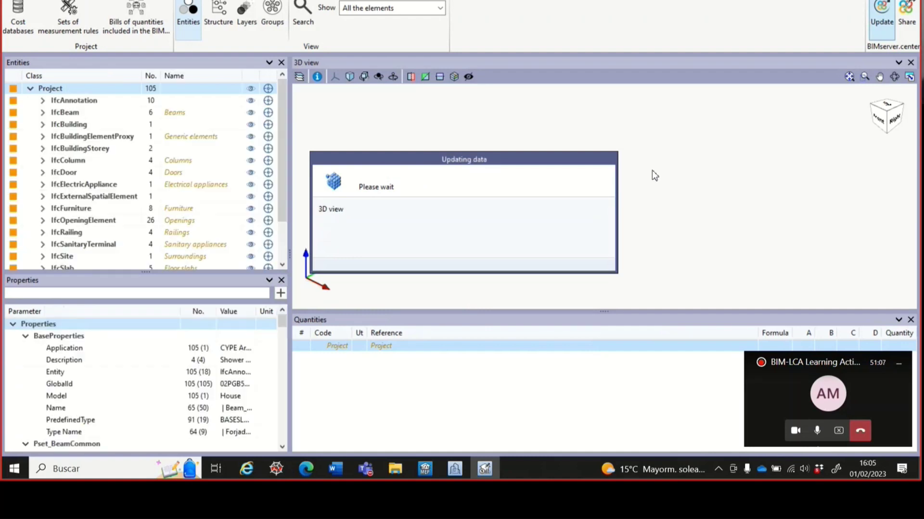
{"action": "scroll", "coordinate": [463, 209], "scroll_direction": "down", "scroll_amount": 6}
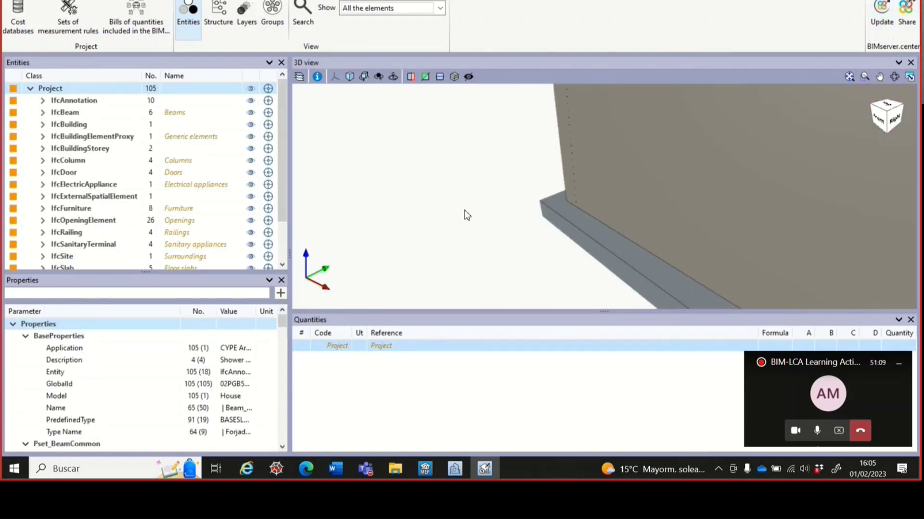
{"action": "middle_click_drag", "start_coordinate": [435, 212], "coordinate": [682, 194]}
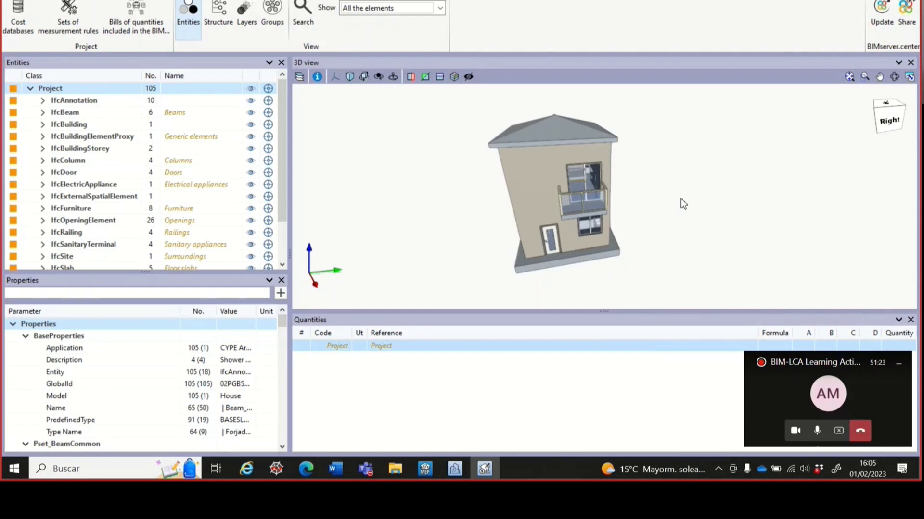
{"action": "middle_click_drag", "start_coordinate": [694, 200], "coordinate": [646, 195]}
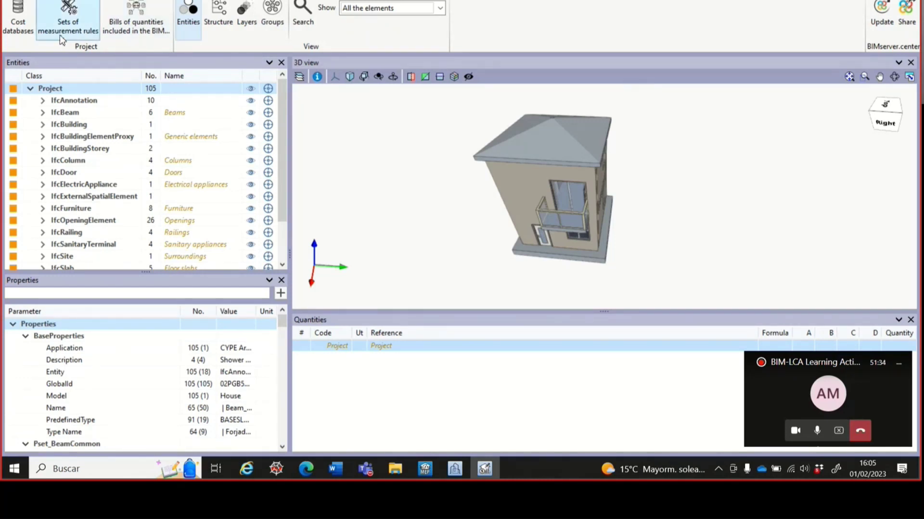
Start a new cost database named House5 for the job and enable importing a BC3 file (FIEBDC-3).
{"action": "left_click", "coordinate": [24, 22]}
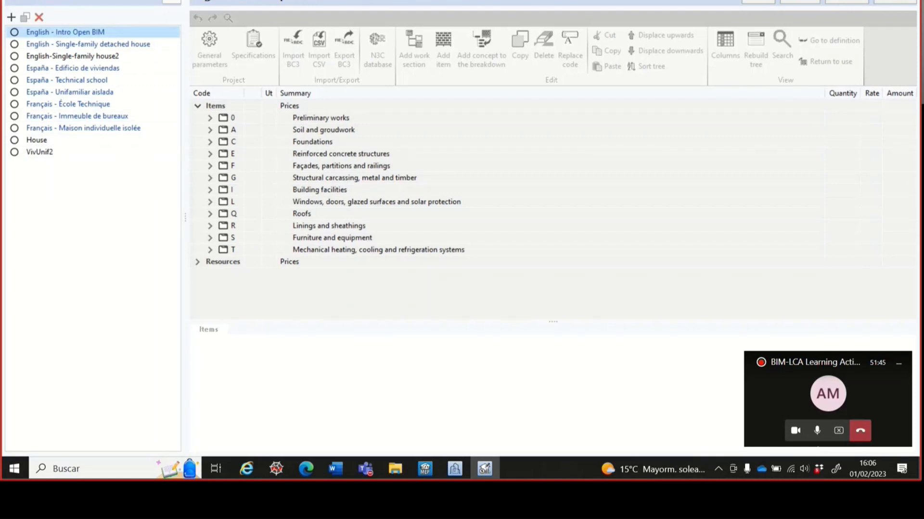
{"action": "left_click", "coordinate": [885, 2]}
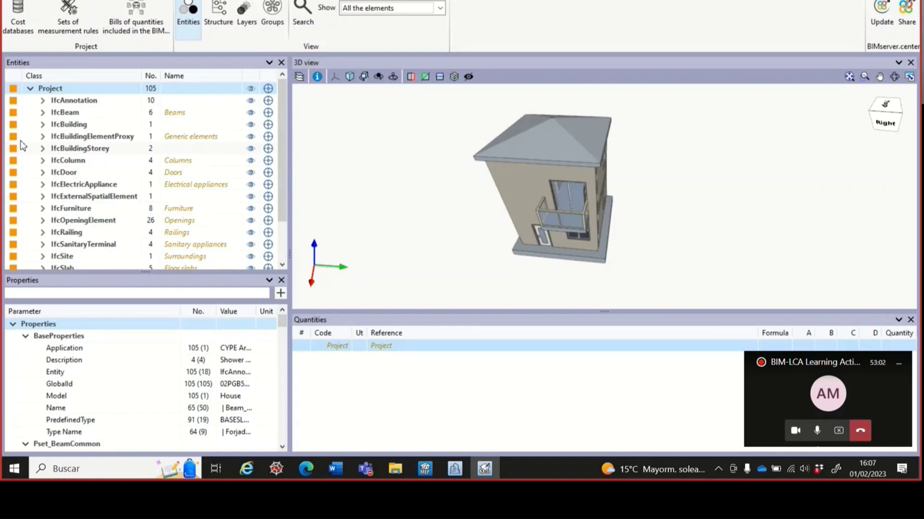
{"action": "left_click", "coordinate": [18, 14]}
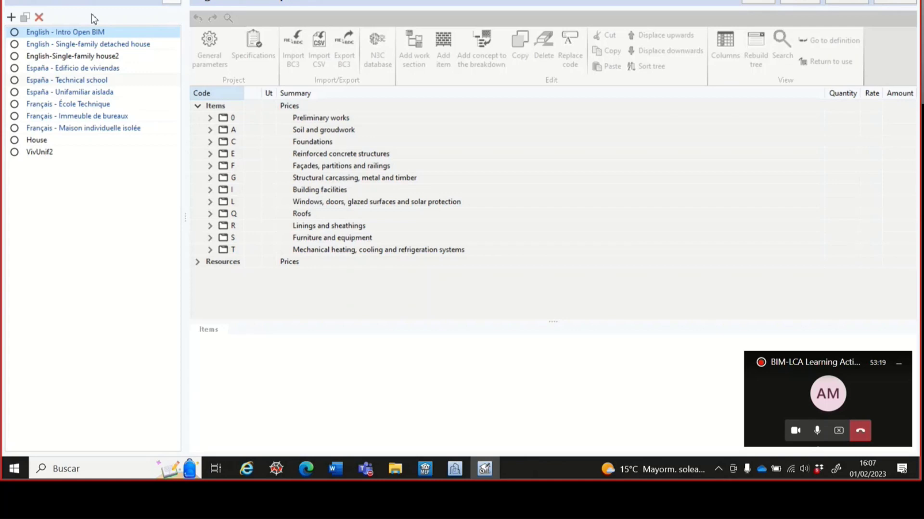
{"action": "left_click", "coordinate": [11, 19]}
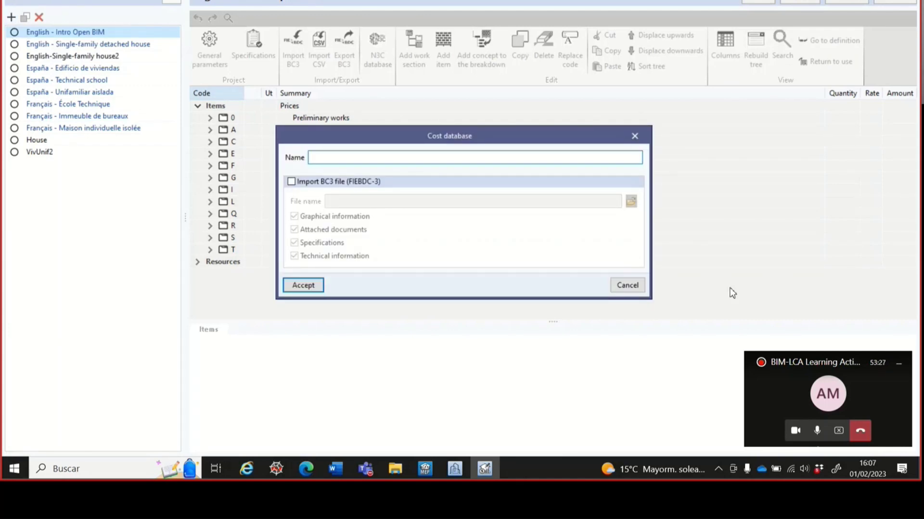
{"action": "type", "text": "House5"}
{"action": "left_click_drag", "start_coordinate": [309, 144], "coordinate": [327, 123]}
{"action": "left_click", "coordinate": [307, 160]}
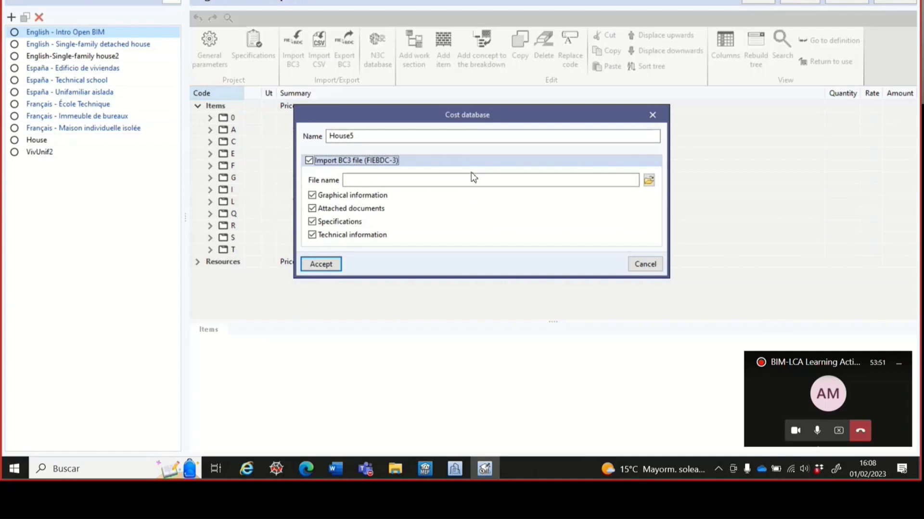
Import House.bc3 from C:\OpenBIMQuantities Practice into the new cost database, keeping graphical information, attached documents, specifications and technical information included.
{"action": "left_click", "coordinate": [649, 180]}
{"action": "left_click_drag", "start_coordinate": [507, 123], "coordinate": [385, 65]}
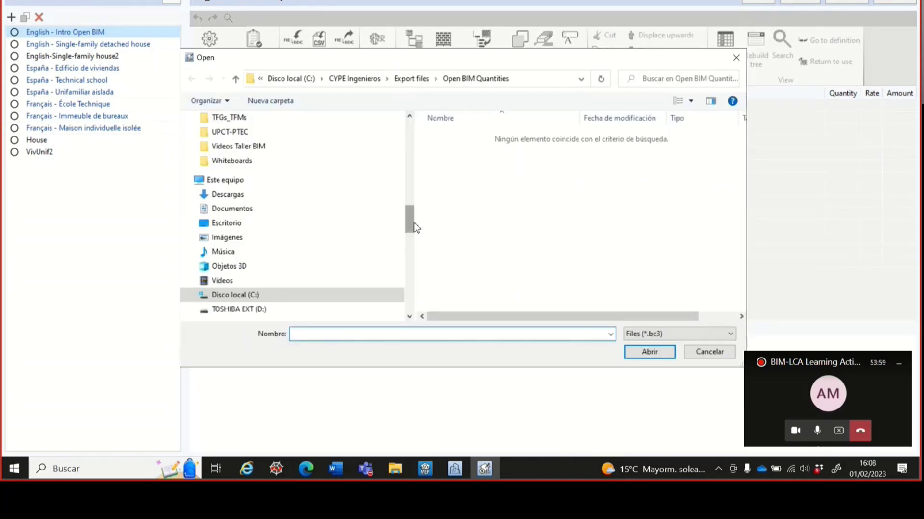
{"action": "mouse_move", "coordinate": [412, 218]}
{"action": "left_mouse_down"}
{"action": "mouse_move", "coordinate": [410, 202]}
{"action": "mouse_move", "coordinate": [412, 231]}
{"action": "mouse_move", "coordinate": [413, 166]}
{"action": "mouse_move", "coordinate": [412, 202]}
{"action": "left_mouse_up"}
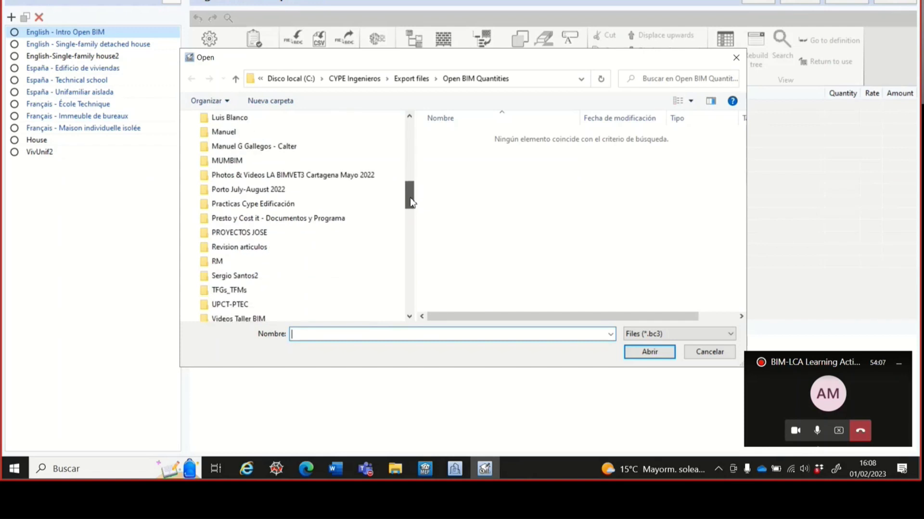
{"action": "left_click_drag", "start_coordinate": [410, 200], "coordinate": [388, 243]}
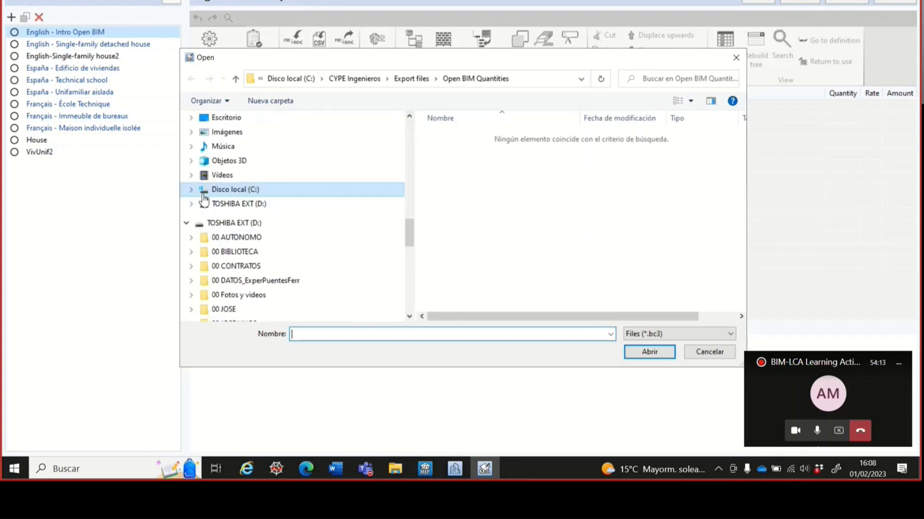
{"action": "left_click", "coordinate": [191, 189]}
{"action": "scroll", "coordinate": [294, 230], "scroll_direction": "down", "scroll_amount": 1}
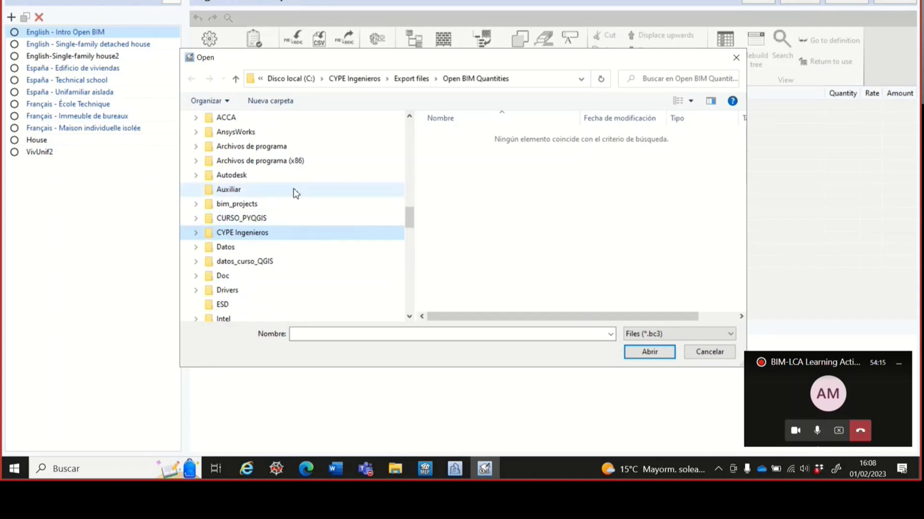
{"action": "scroll", "coordinate": [295, 194], "scroll_direction": "down", "scroll_amount": 4}
{"action": "left_click", "coordinate": [261, 207]}
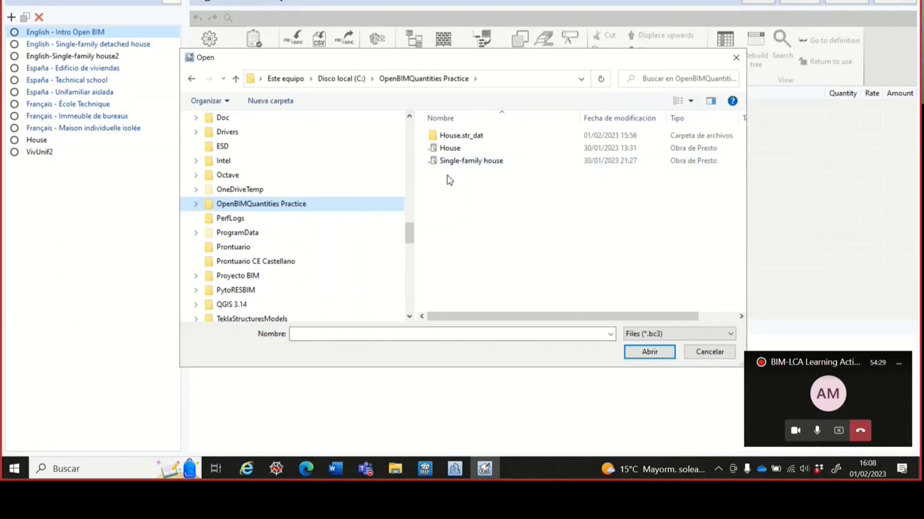
{"action": "left_click", "coordinate": [451, 149]}
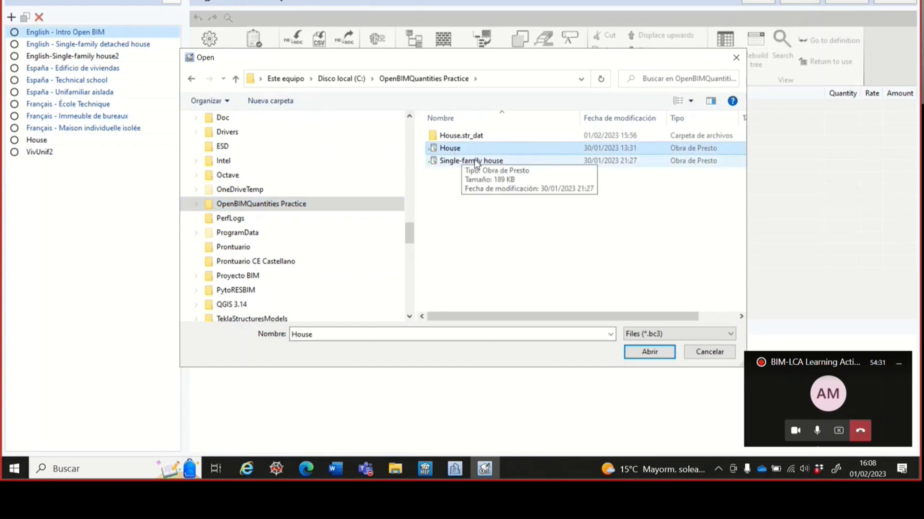
{"action": "left_click", "coordinate": [650, 352]}
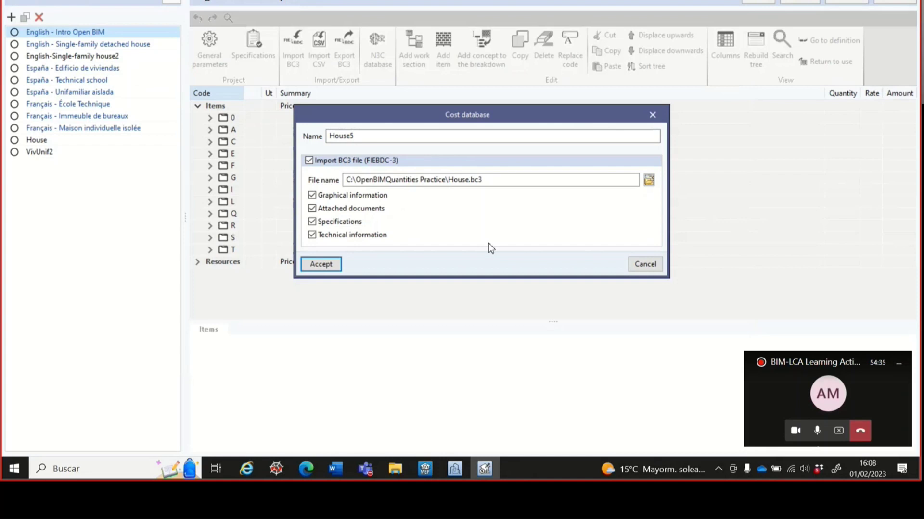
{"action": "left_click", "coordinate": [322, 263]}
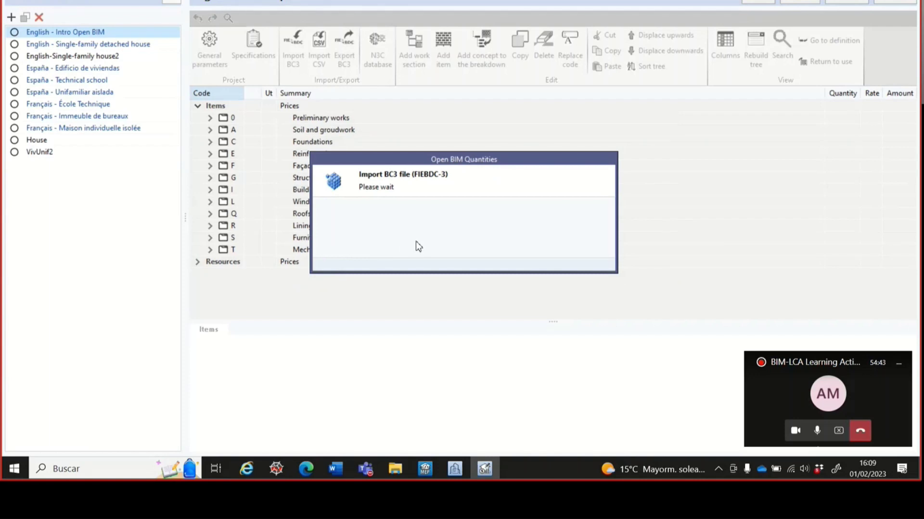
{"action": "left_click", "coordinate": [469, 245]}
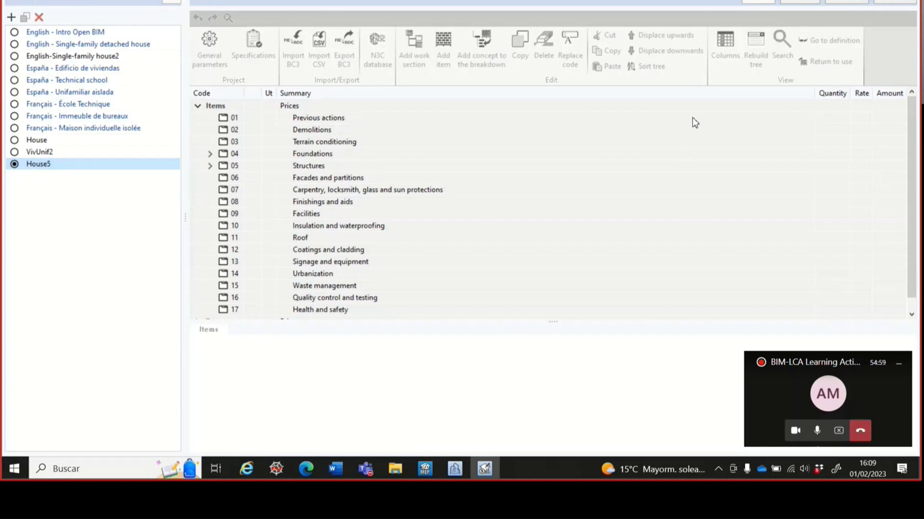
Open the House5 cost database for editing and examine the Foundations and Structures items, including the concrete pillar's price breakdown.
{"action": "left_click", "coordinate": [759, 2]}
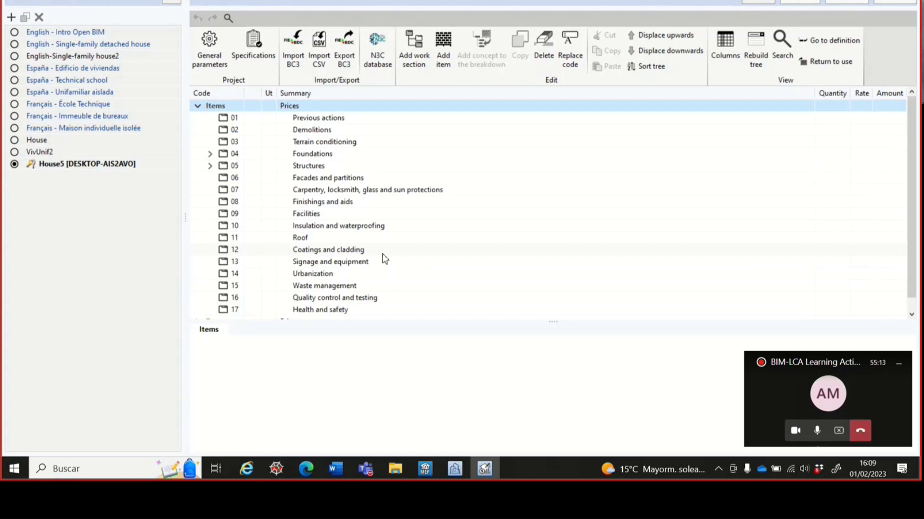
{"action": "left_click", "coordinate": [210, 154]}
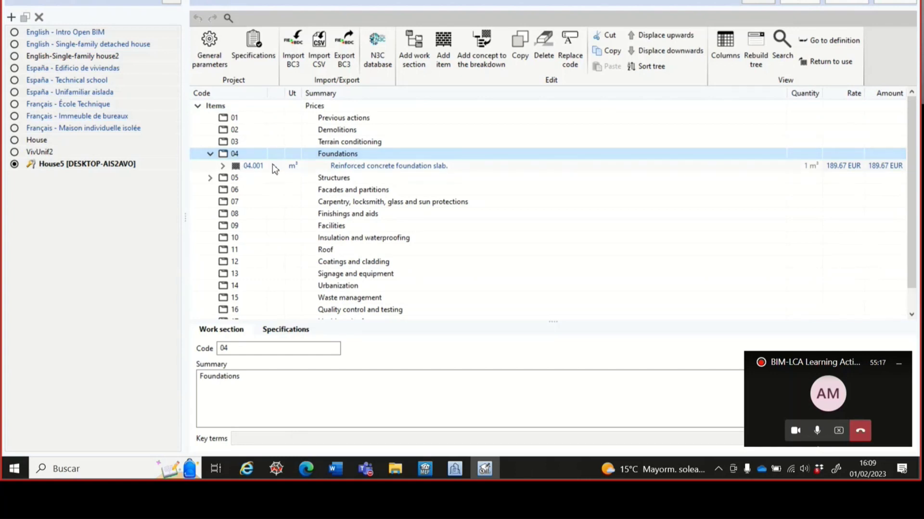
{"action": "left_click", "coordinate": [347, 168]}
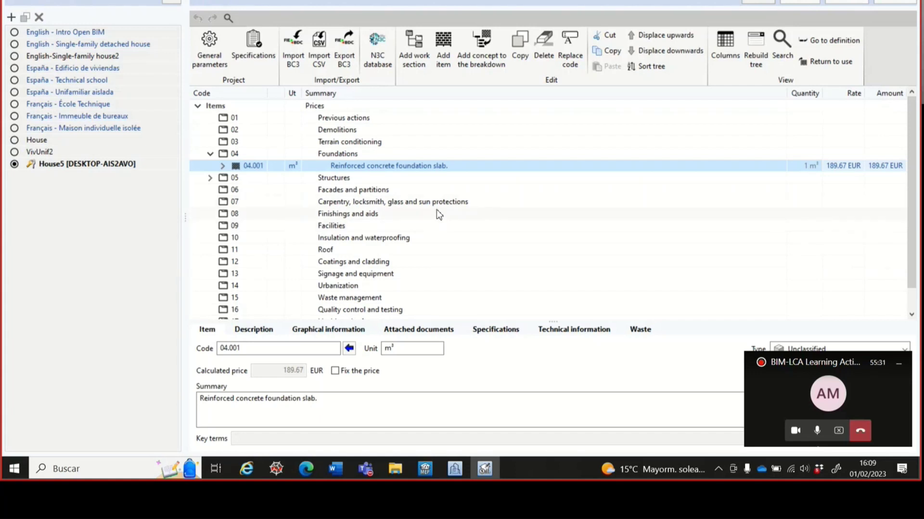
{"action": "left_click", "coordinate": [210, 178]}
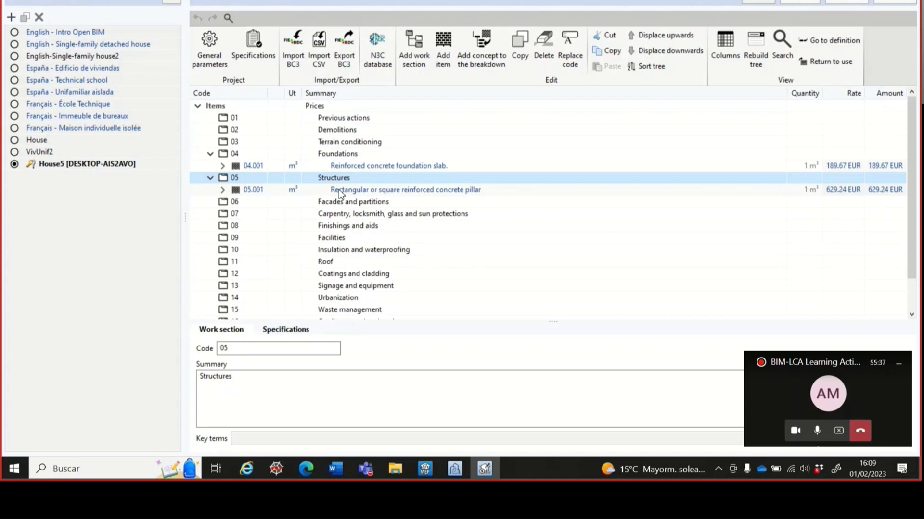
{"action": "left_click", "coordinate": [340, 194]}
{"action": "left_click", "coordinate": [223, 190]}
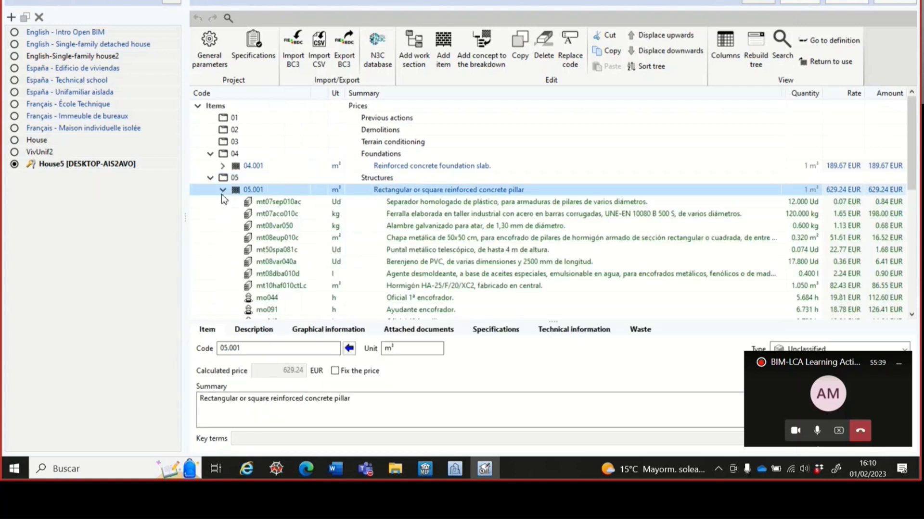
{"action": "left_click", "coordinate": [222, 190]}
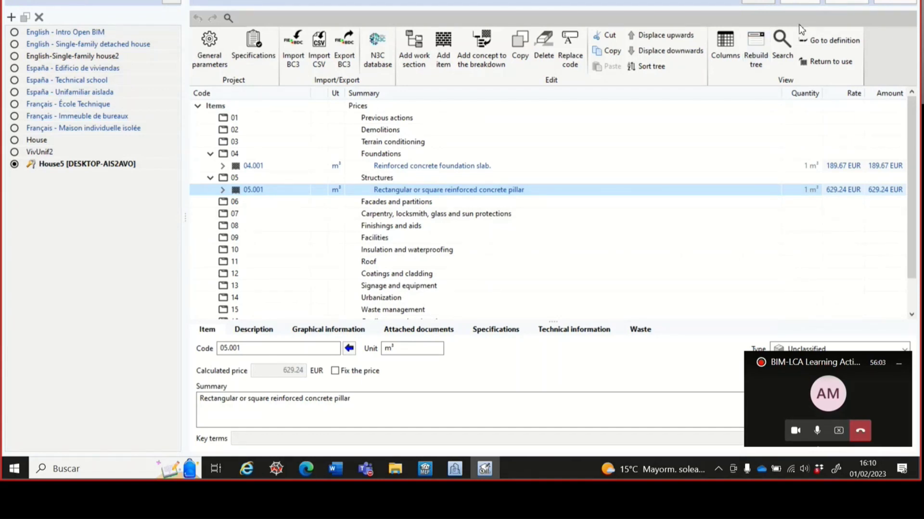
Finish editing the House5 cost database, keep it as the job's cost database and return to the BIM model.
{"action": "left_click", "coordinate": [846, 1]}
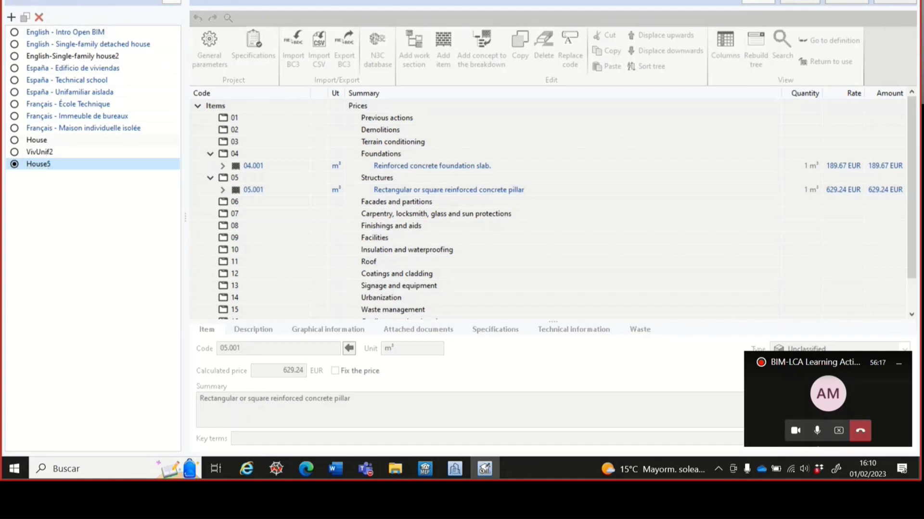
{"action": "key", "text": "alt+Tab"}
{"action": "middle_click_drag", "start_coordinate": [541, 235], "coordinate": [672, 226]}
{"action": "middle_click_drag", "start_coordinate": [388, 205], "coordinate": [456, 248]}
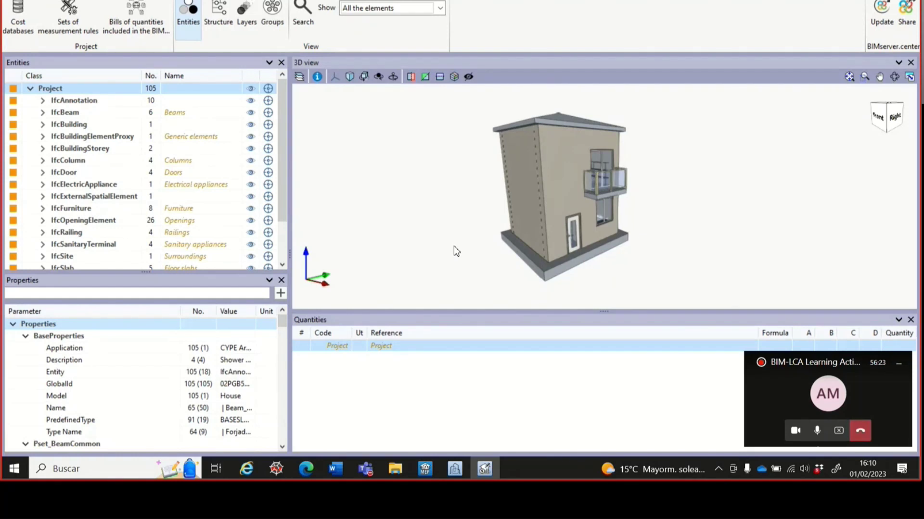
{"action": "middle_click_drag", "start_coordinate": [454, 246], "coordinate": [471, 240]}
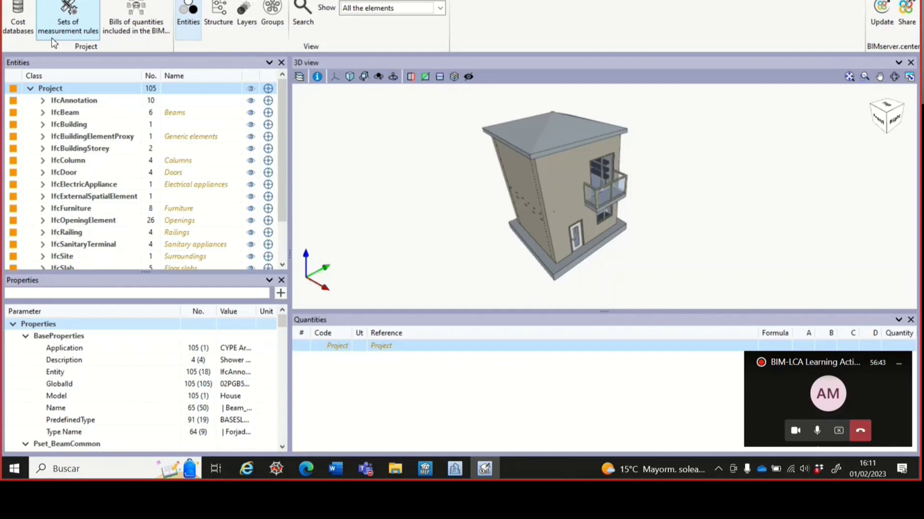
Start a new set of measurement rules named House5 with its work section structure imported from a BC3 file (FIEBDC-3).
{"action": "left_click", "coordinate": [72, 20]}
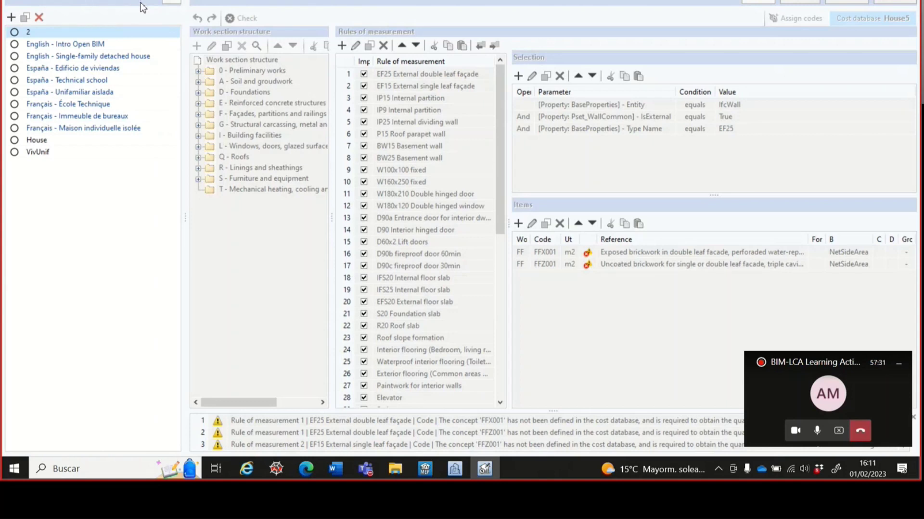
{"action": "left_click", "coordinate": [11, 18]}
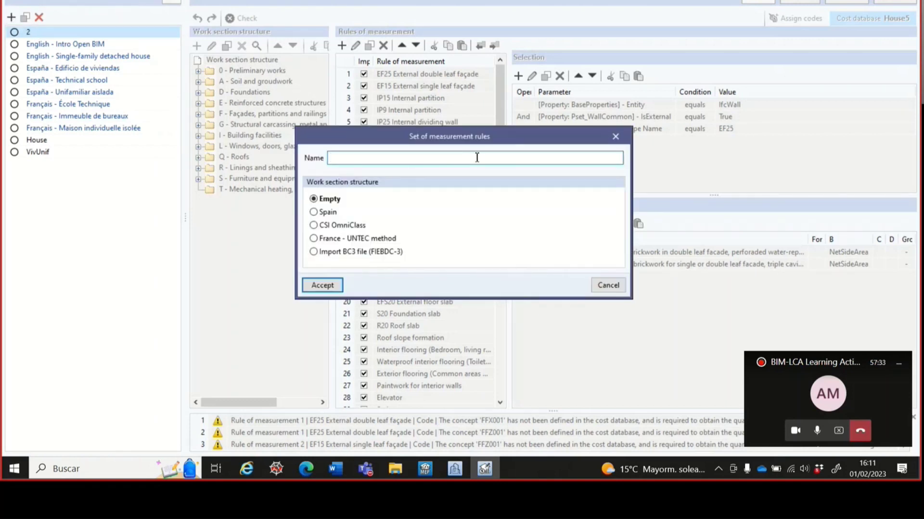
{"action": "type", "text": "House5"}
{"action": "left_click", "coordinate": [313, 252]}
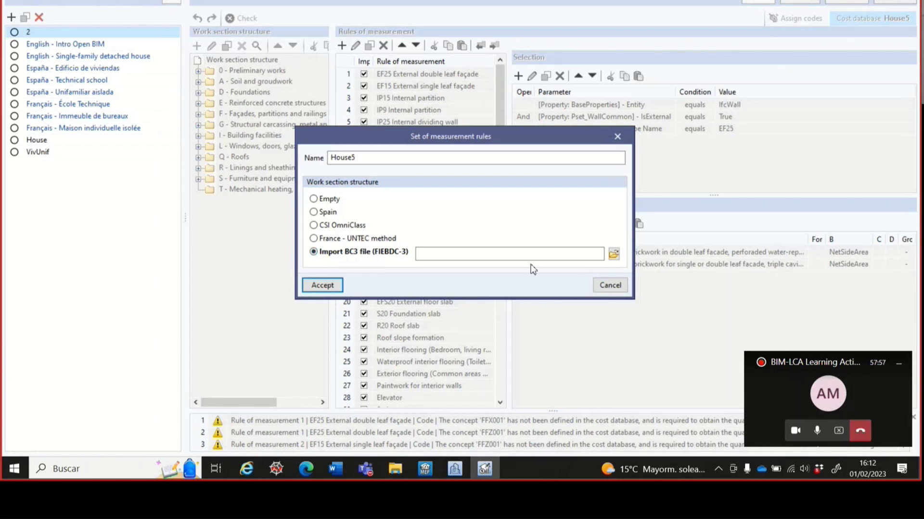
Choose House.bc3 from C:\OpenBIMQuantities Practice as the work section structure source and create the House5 set of measurement rules.
{"action": "left_click", "coordinate": [613, 255]}
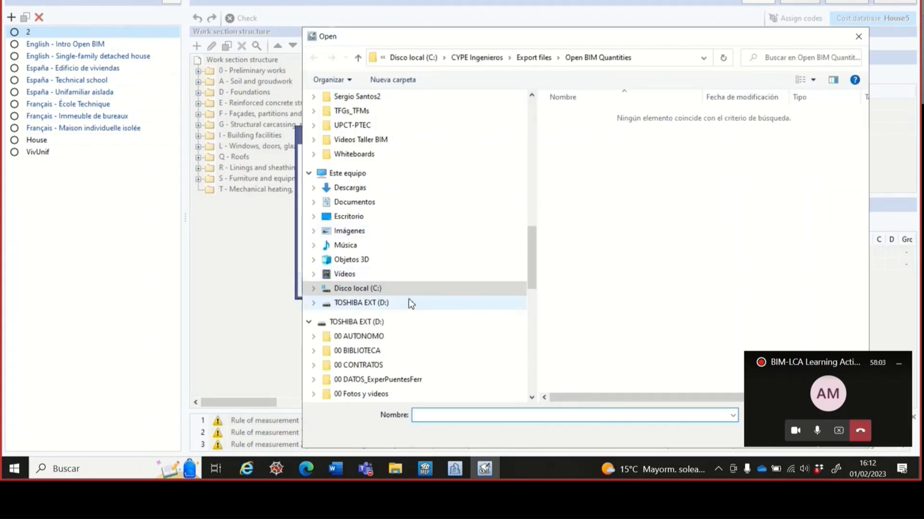
{"action": "scroll", "coordinate": [409, 303], "scroll_direction": "down", "scroll_amount": 5}
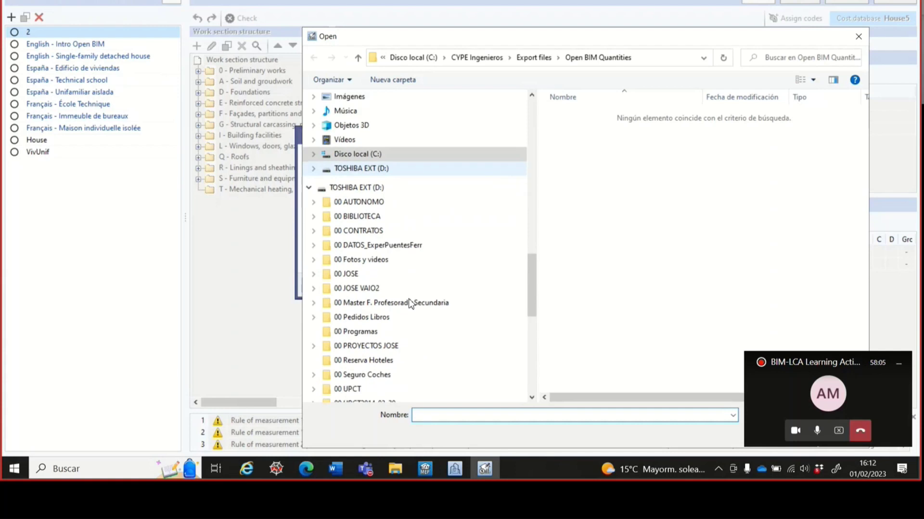
{"action": "scroll", "coordinate": [409, 301], "scroll_direction": "down", "scroll_amount": 2}
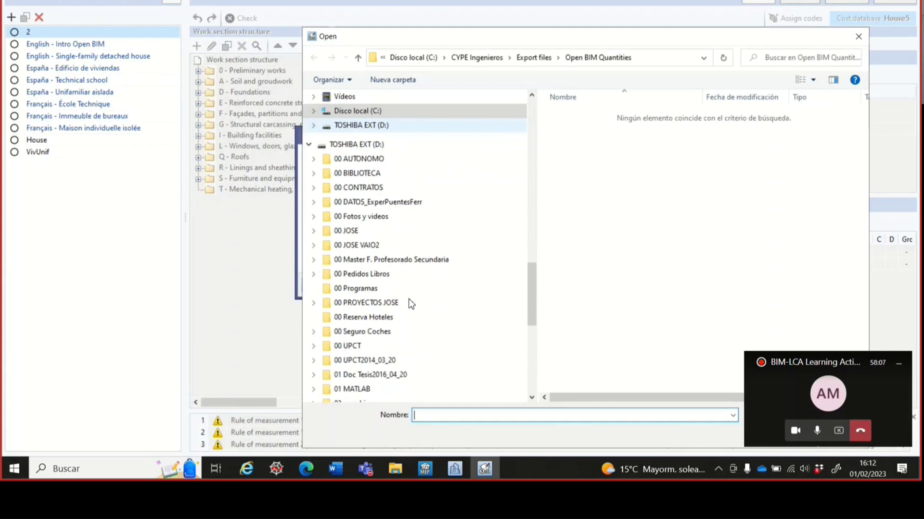
{"action": "scroll", "coordinate": [408, 300], "scroll_direction": "up", "scroll_amount": 3}
{"action": "left_click", "coordinate": [312, 169]}
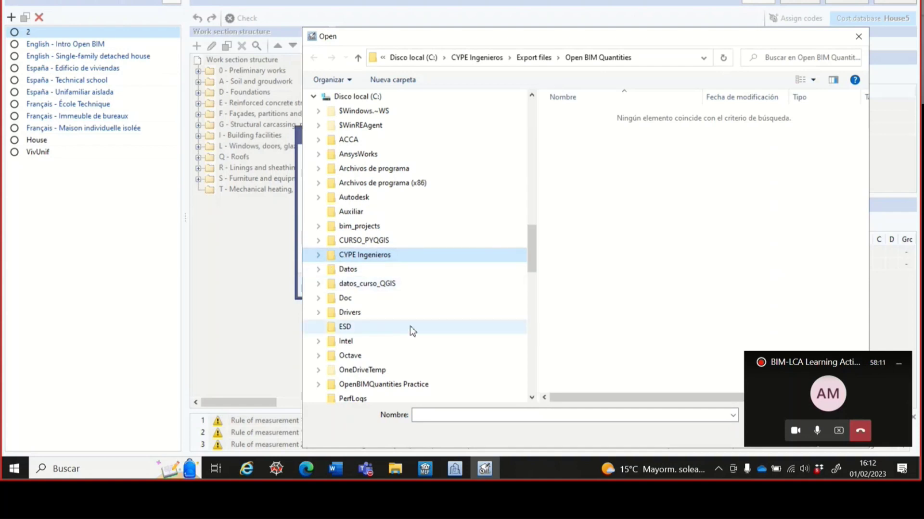
{"action": "scroll", "coordinate": [412, 331], "scroll_direction": "down", "scroll_amount": 1}
{"action": "left_click", "coordinate": [402, 370]}
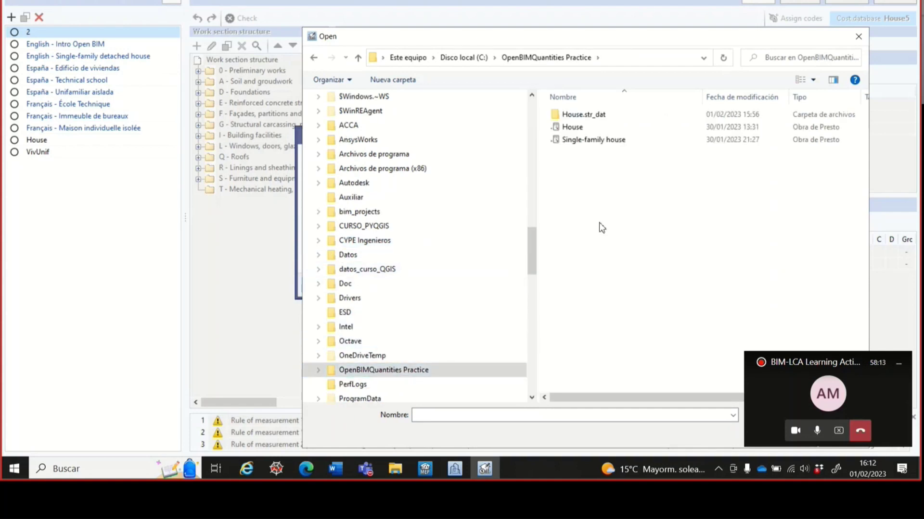
{"action": "mouse_move", "coordinate": [559, 36]}
{"action": "left_mouse_down"}
{"action": "mouse_move", "coordinate": [535, 1]}
{"action": "mouse_move", "coordinate": [552, 23]}
{"action": "left_mouse_up"}
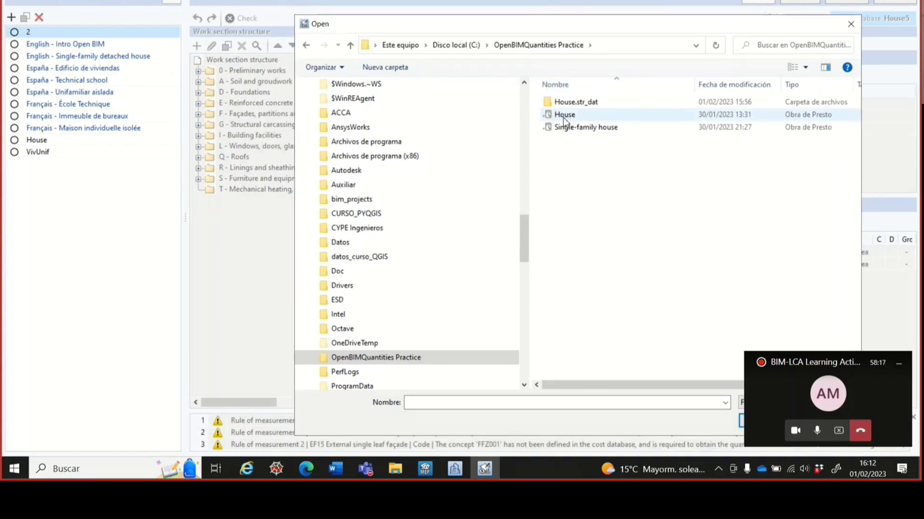
{"action": "left_click", "coordinate": [566, 119]}
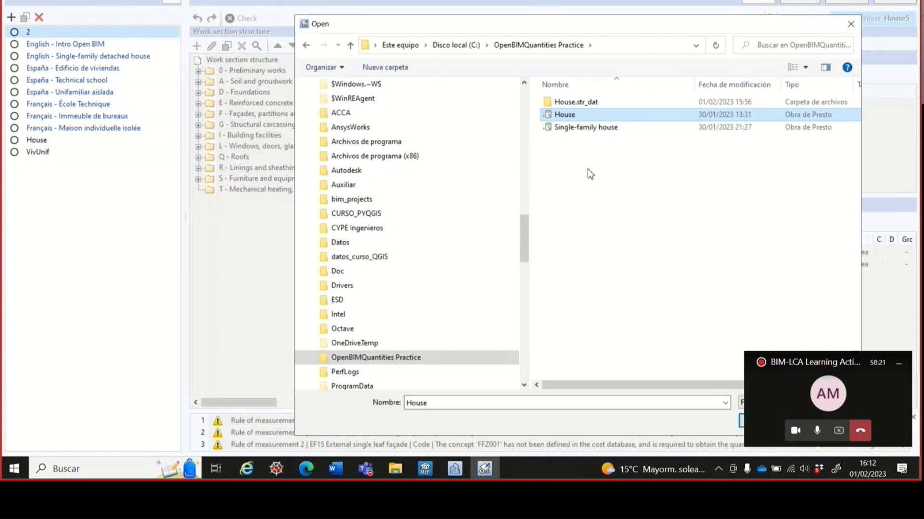
{"action": "left_click_drag", "start_coordinate": [603, 30], "coordinate": [495, 4]}
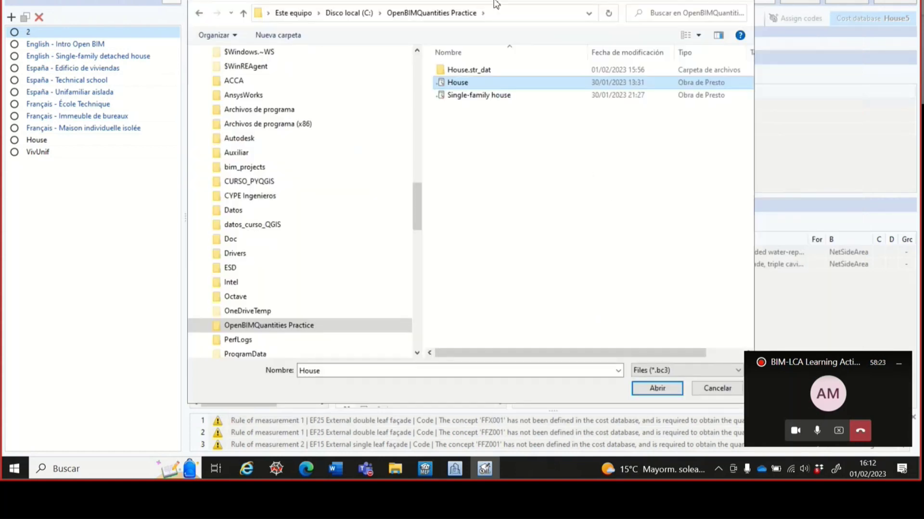
{"action": "left_click", "coordinate": [668, 392]}
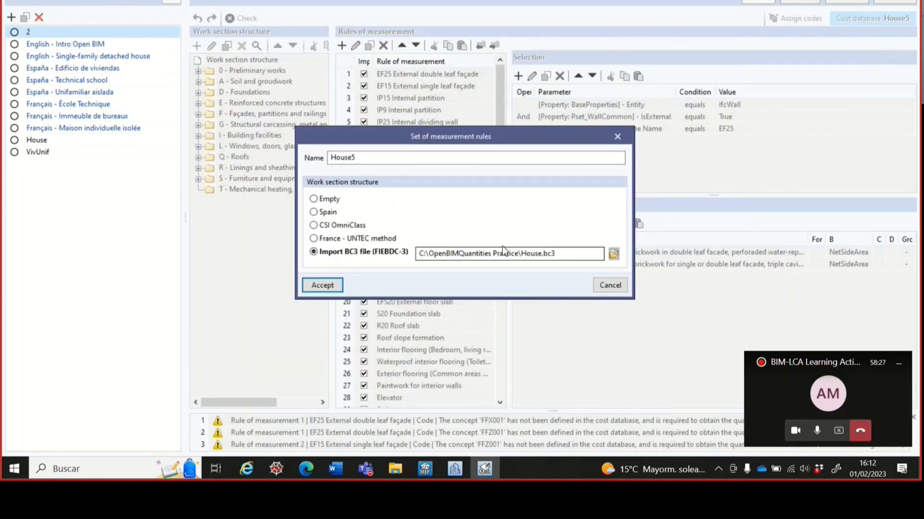
{"action": "left_click", "coordinate": [322, 286]}
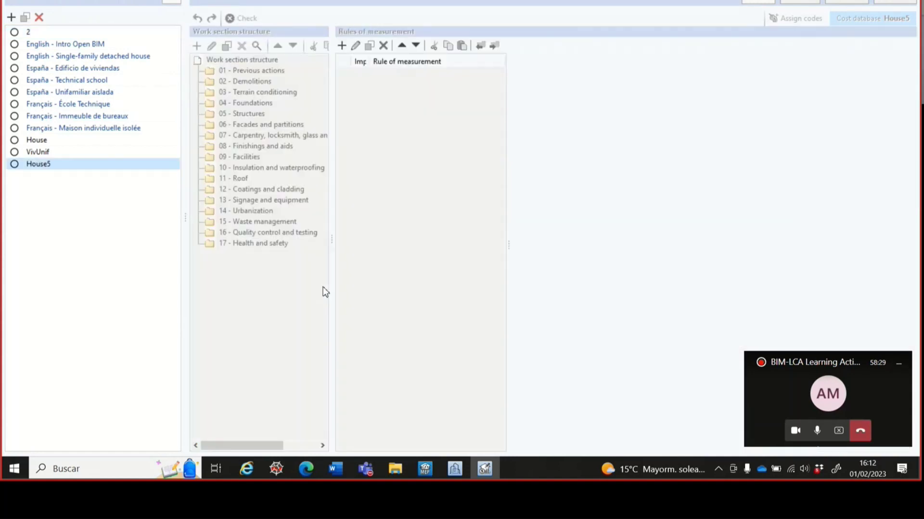
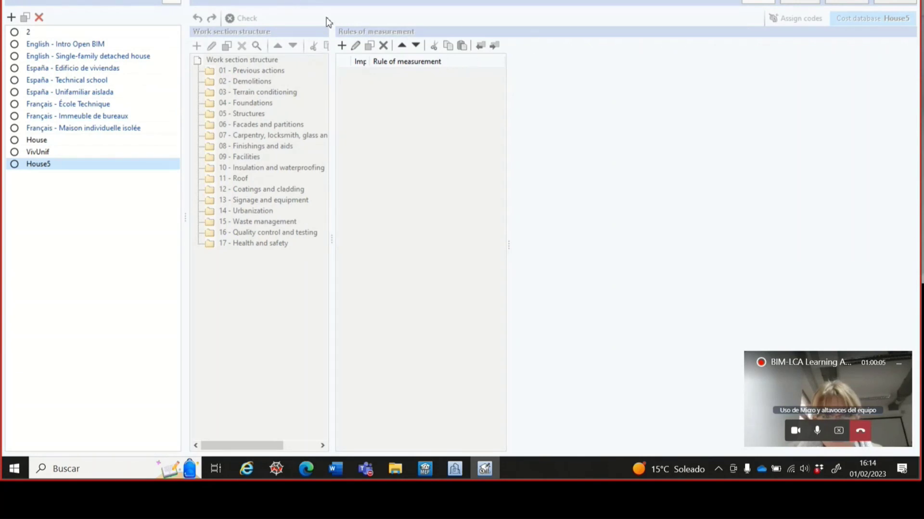
Open the House5 set of measurement rules for editing and add a rule of measurement named pillars.
{"action": "left_click", "coordinate": [762, 1]}
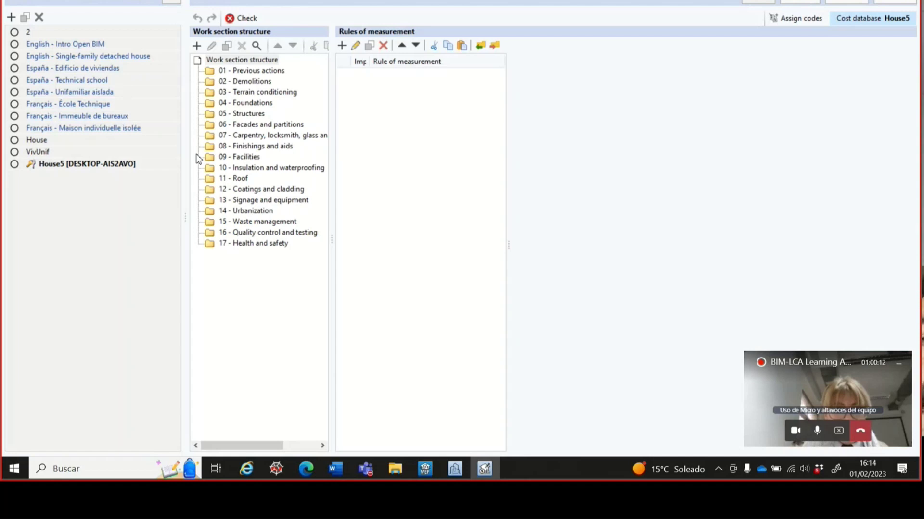
{"action": "left_click", "coordinate": [342, 46]}
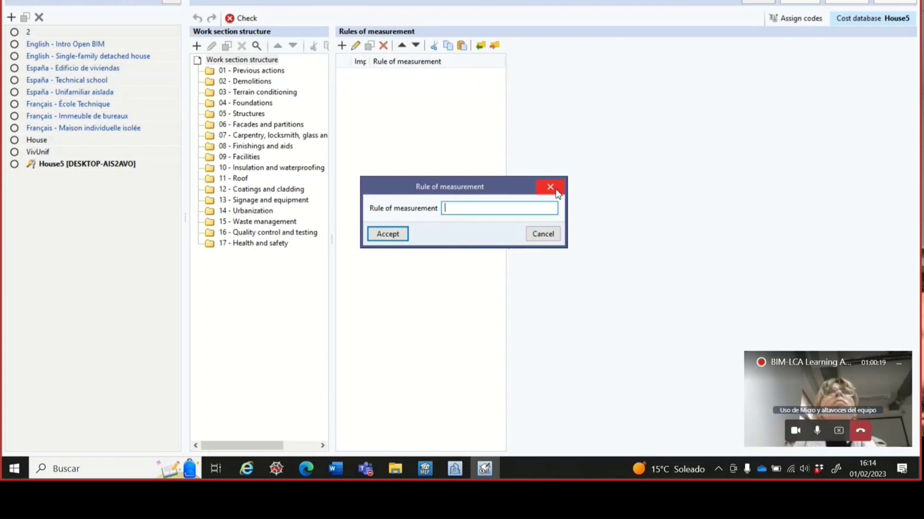
{"action": "left_click_drag", "start_coordinate": [503, 186], "coordinate": [509, 169]}
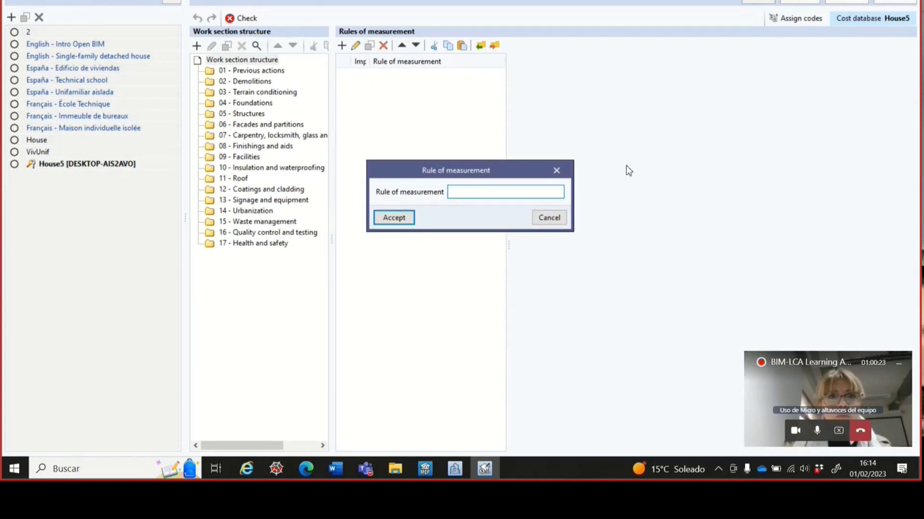
{"action": "type", "text": "pl"}
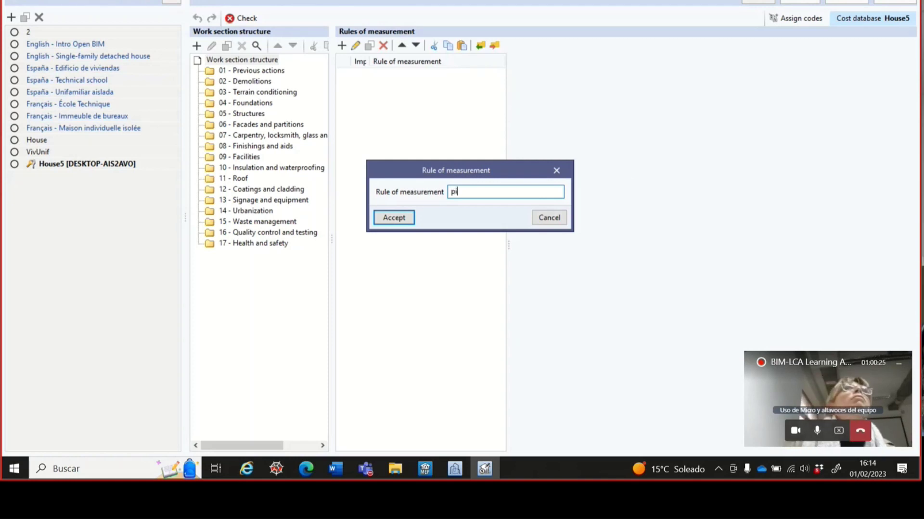
{"action": "type", "text": "la"}
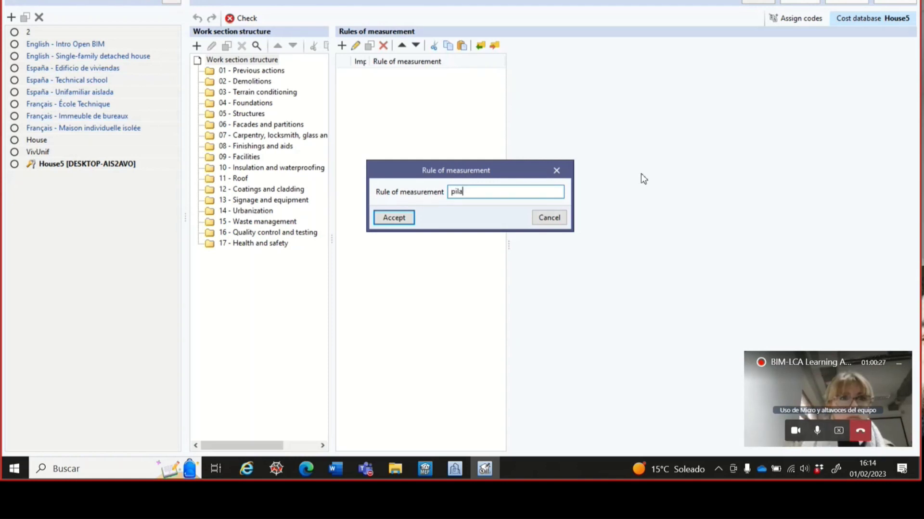
{"action": "type", "text": "ra"}
{"action": "key", "text": "BackSpace"}
{"action": "type", "text": "s"}
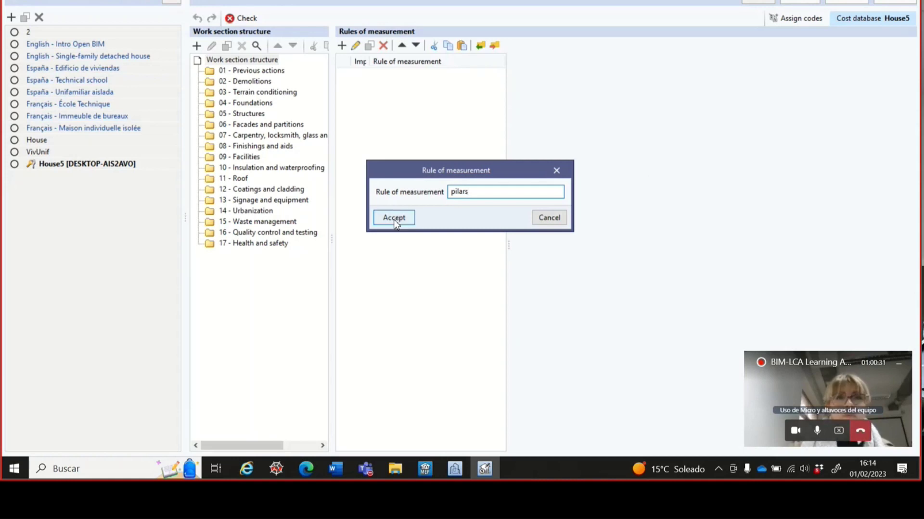
{"action": "left_click", "coordinate": [461, 192]}
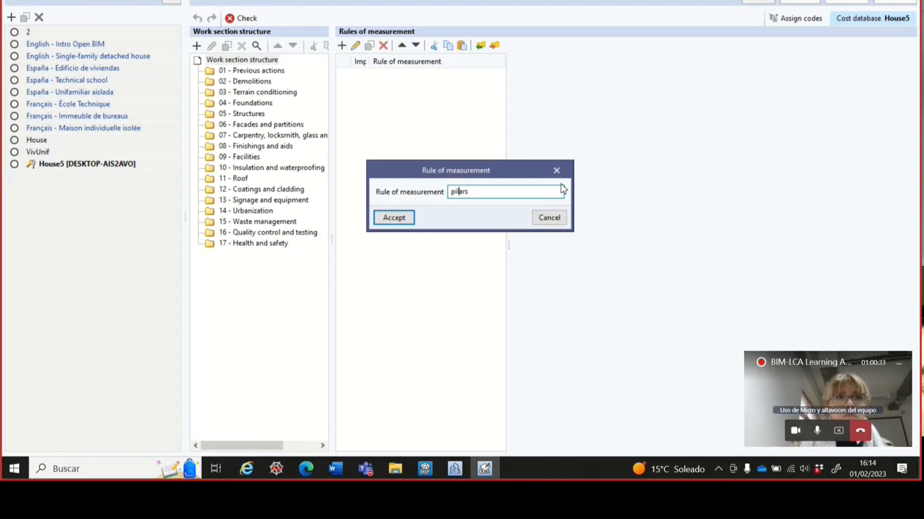
{"action": "type", "text": "l"}
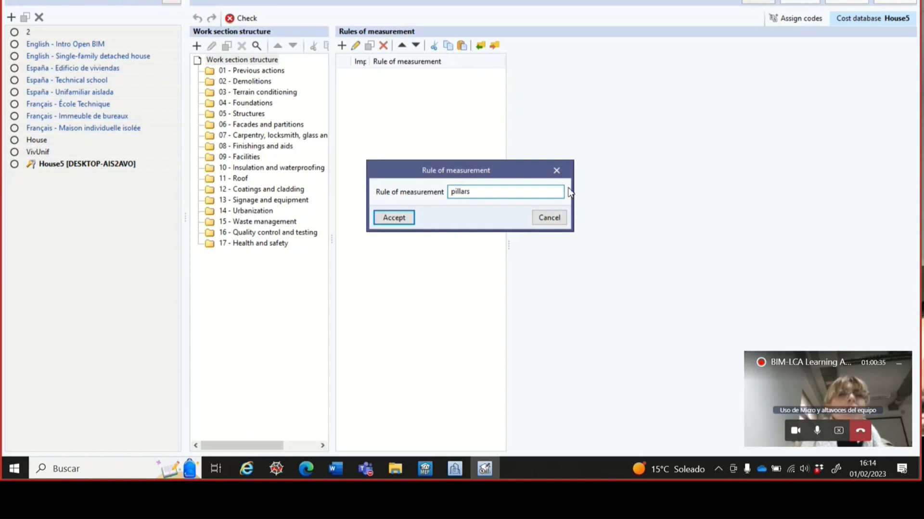
{"action": "left_click_drag", "start_coordinate": [389, 174], "coordinate": [392, 129]}
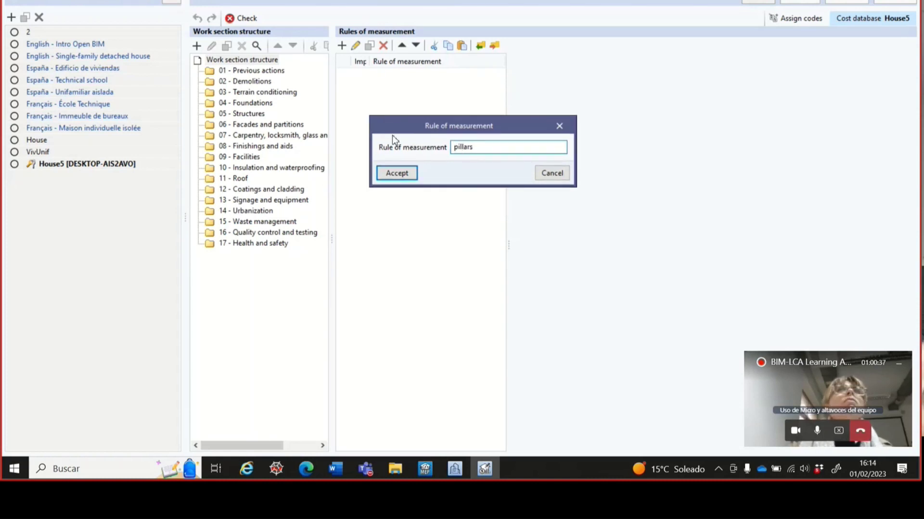
{"action": "left_click", "coordinate": [408, 181]}
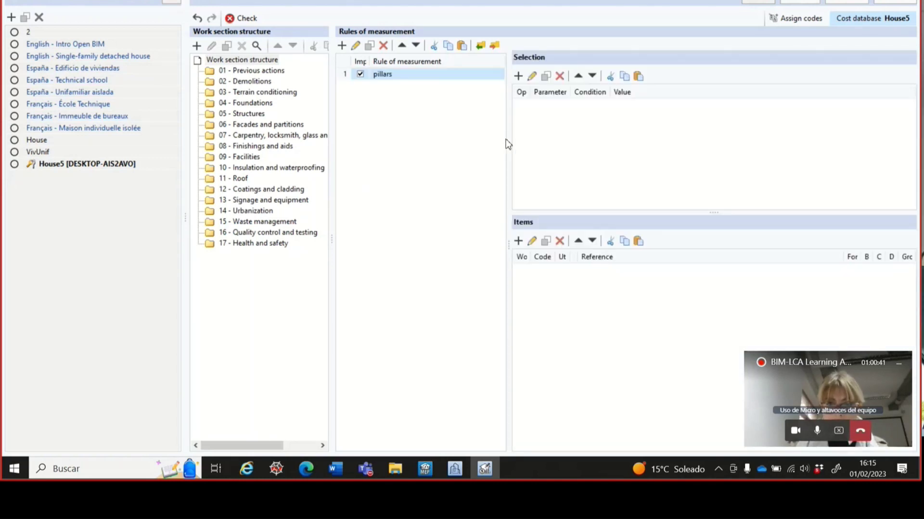
Start a selection condition for the pillars rule based on the component's Entity property from the BaseProperties group.
{"action": "left_click_drag", "start_coordinate": [511, 139], "coordinate": [519, 141]}
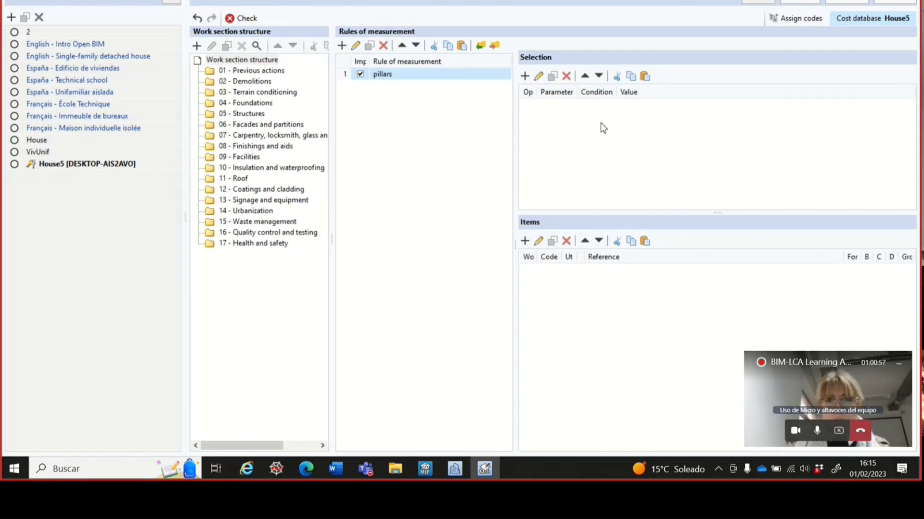
{"action": "left_click", "coordinate": [525, 76]}
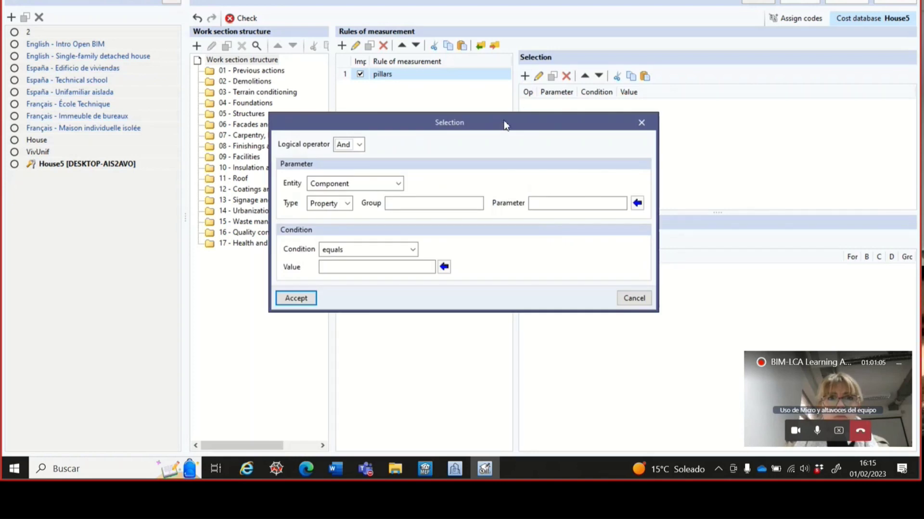
{"action": "left_click_drag", "start_coordinate": [505, 125], "coordinate": [531, 79]}
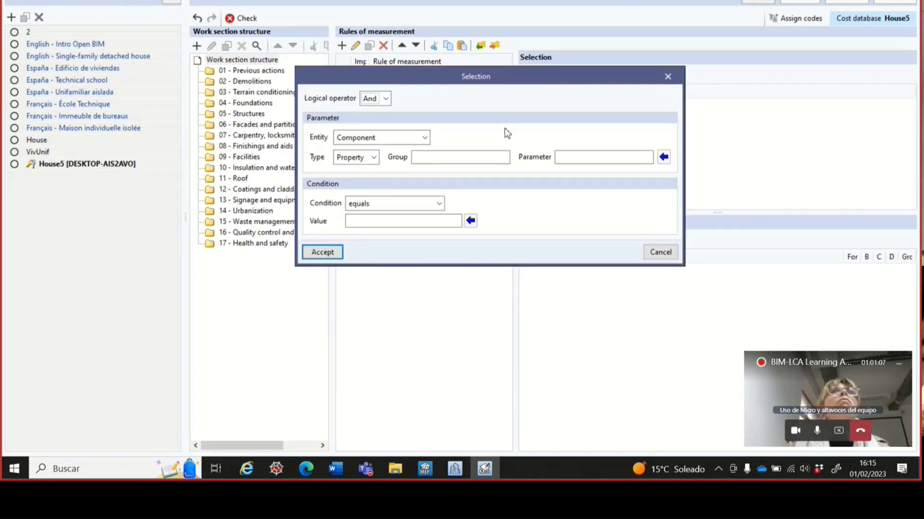
{"action": "mouse_move", "coordinate": [534, 82]}
{"action": "left_mouse_down"}
{"action": "mouse_move", "coordinate": [564, 70]}
{"action": "mouse_move", "coordinate": [549, 75]}
{"action": "left_mouse_up"}
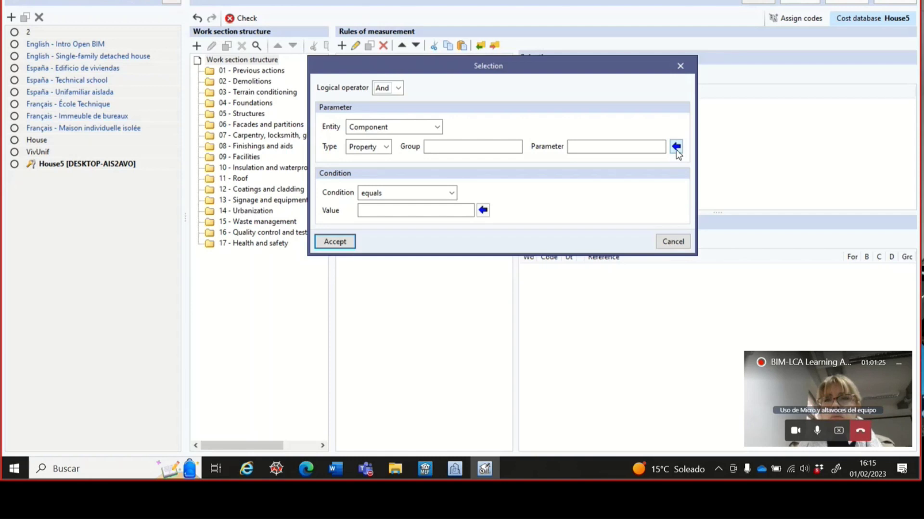
{"action": "left_click_drag", "start_coordinate": [571, 67], "coordinate": [560, 47]}
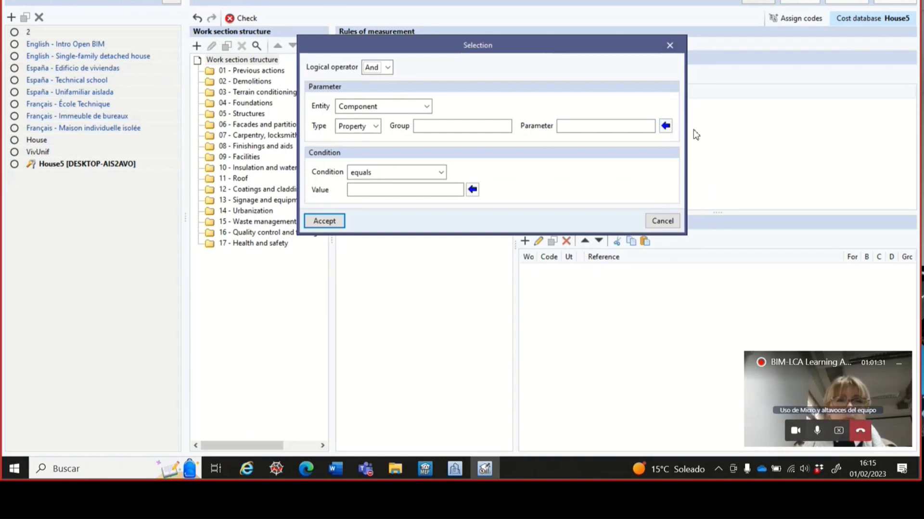
{"action": "left_click", "coordinate": [666, 126]}
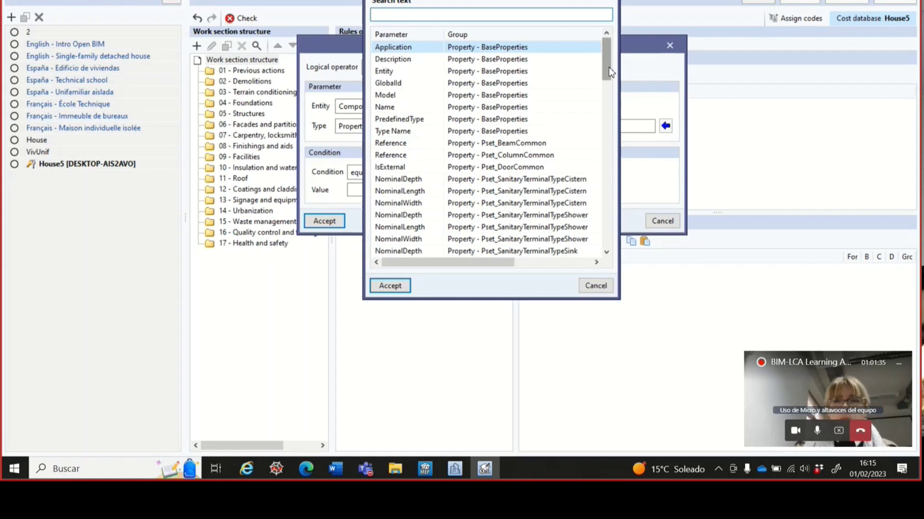
{"action": "left_click", "coordinate": [408, 72]}
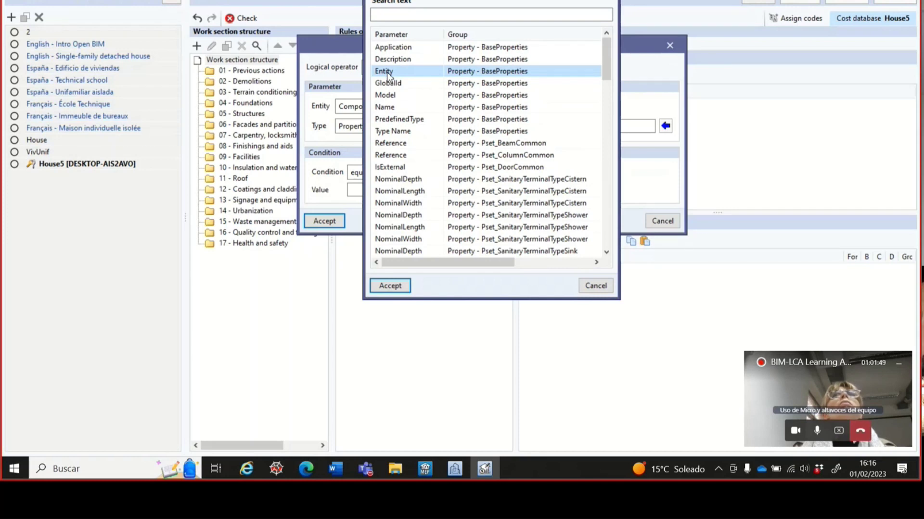
{"action": "left_click", "coordinate": [390, 286]}
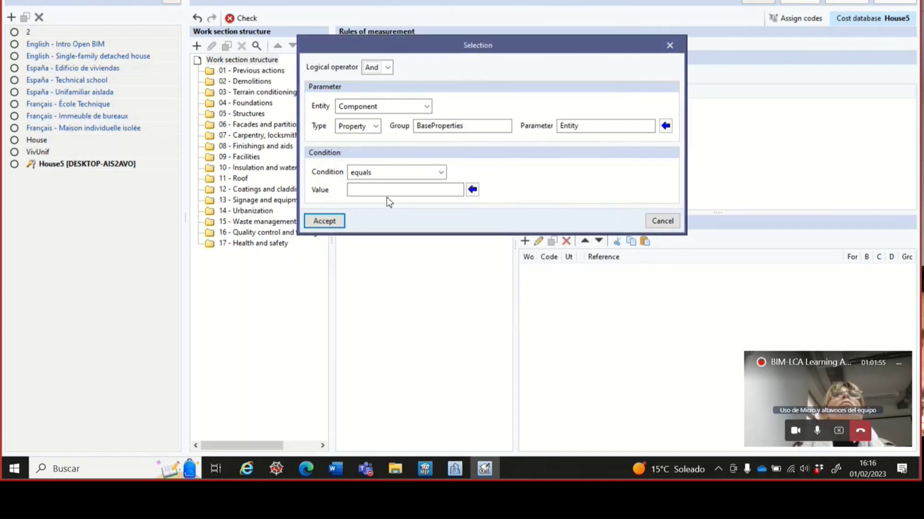
Make the pillars selection condition equal IfcColumn and accept it.
{"action": "left_click", "coordinate": [472, 190]}
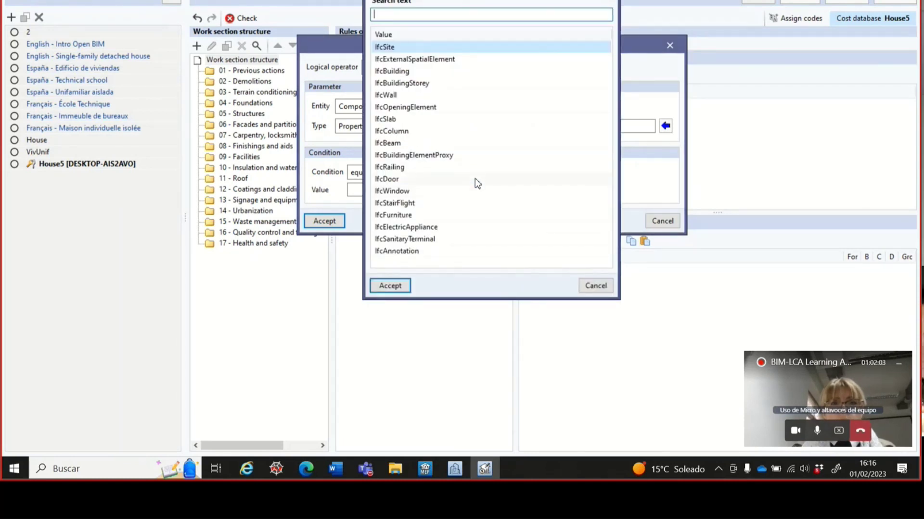
{"action": "left_click", "coordinate": [393, 132]}
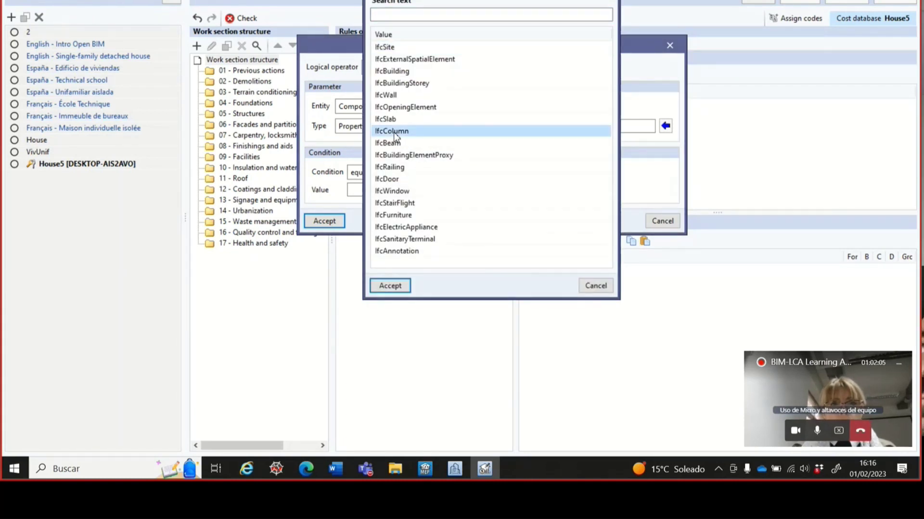
{"action": "left_click", "coordinate": [389, 286]}
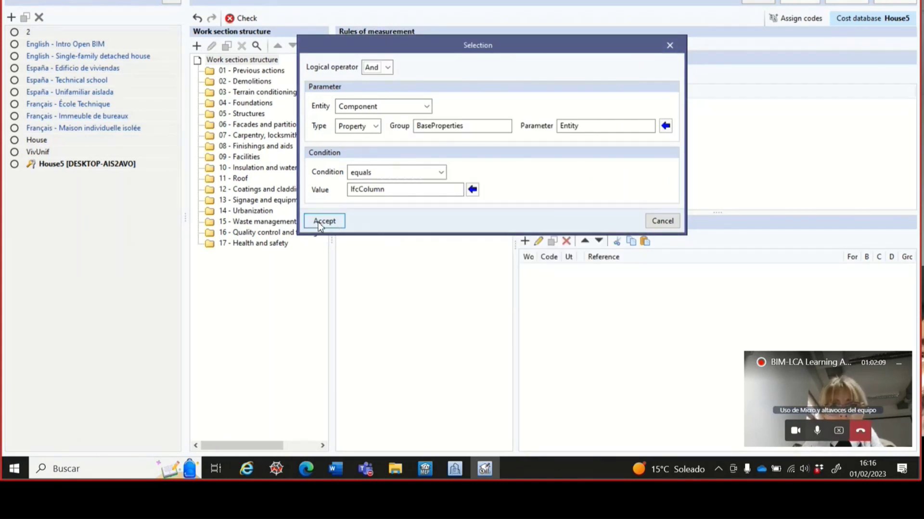
{"action": "left_click", "coordinate": [322, 221]}
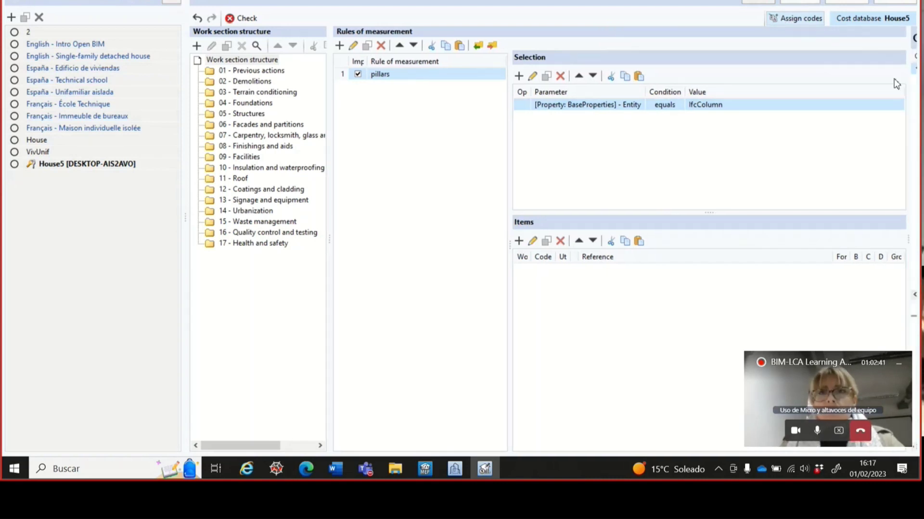
Widen the cost database view and insert item 05.001 from work section 05 Structures into the pillars rule.
{"action": "left_click_drag", "start_coordinate": [912, 102], "coordinate": [785, 124]}
{"action": "left_click_drag", "start_coordinate": [784, 130], "coordinate": [885, 119]}
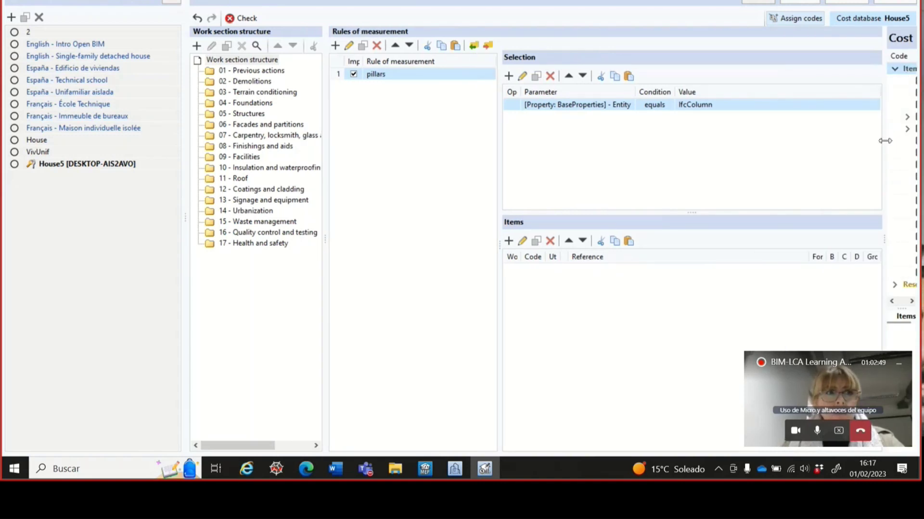
{"action": "left_click_drag", "start_coordinate": [883, 137], "coordinate": [668, 148]}
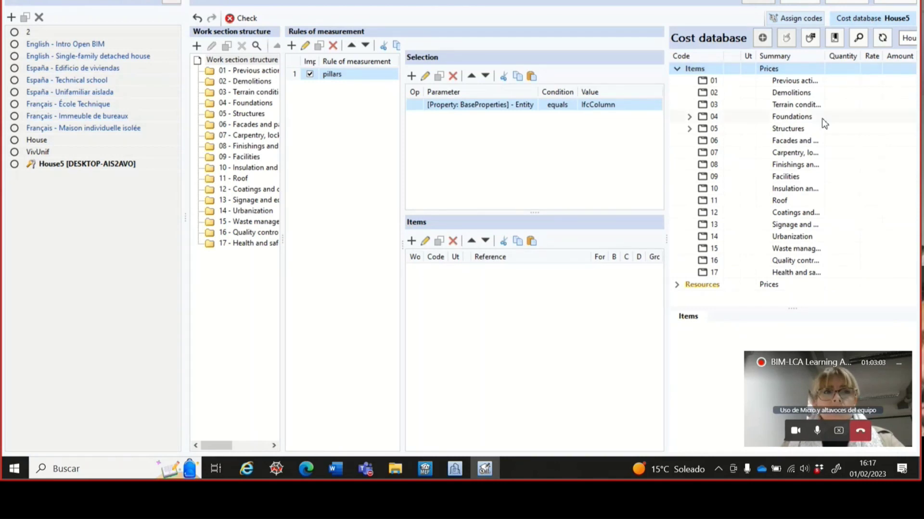
{"action": "left_click", "coordinate": [690, 131]}
{"action": "left_click", "coordinate": [690, 131]}
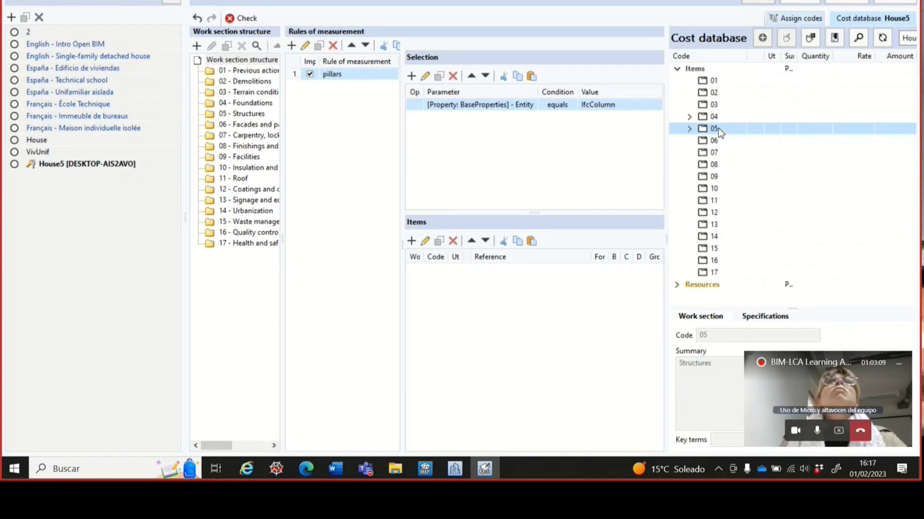
{"action": "left_click", "coordinate": [693, 130]}
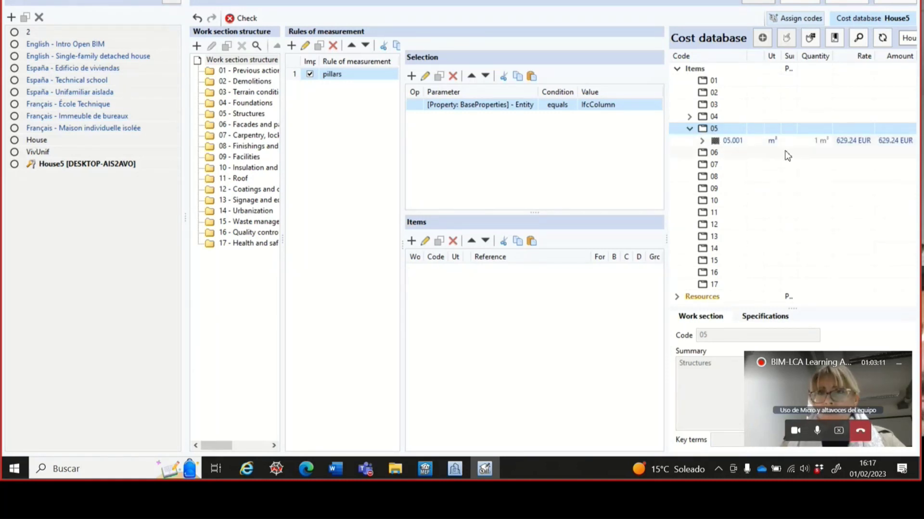
{"action": "left_click", "coordinate": [738, 143]}
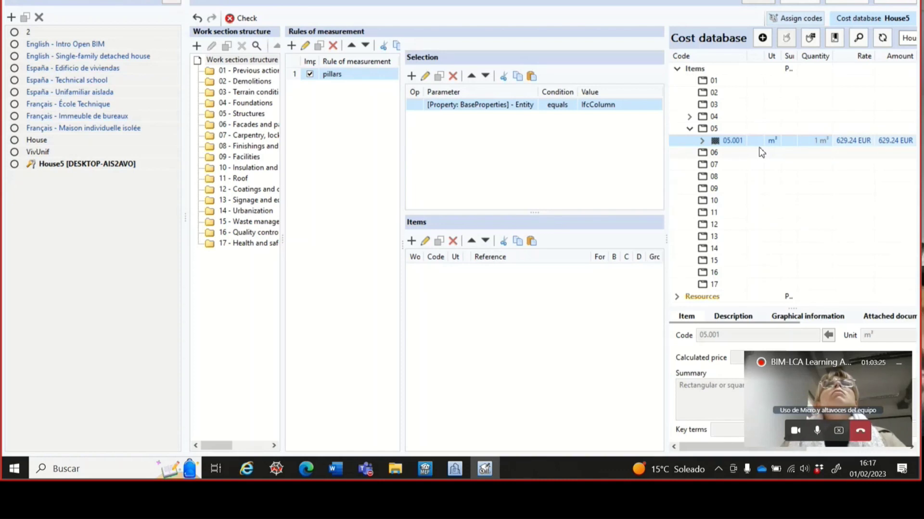
{"action": "left_click", "coordinate": [762, 39]}
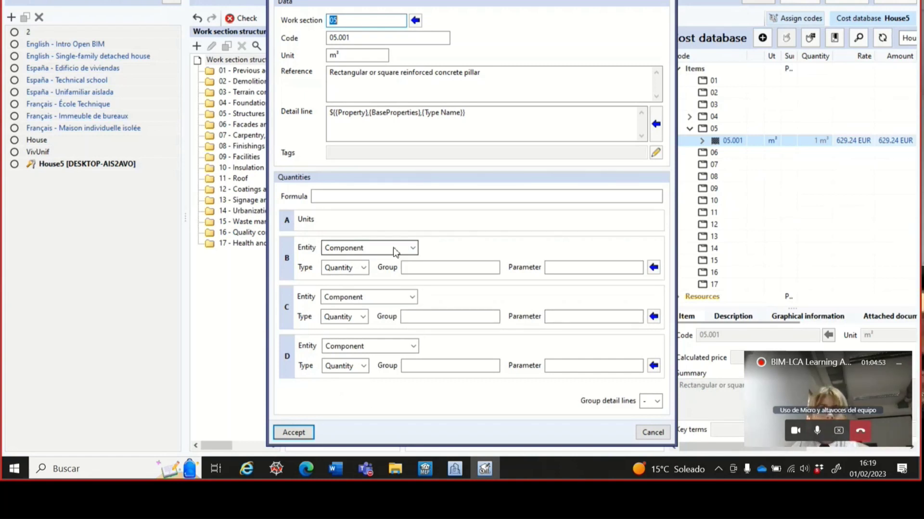
Assign the NetVolume parameter from Qto_ColumnBaseQuantities as quantity B of item 05.001 and accept the item.
{"action": "mouse_move", "coordinate": [354, 198]}
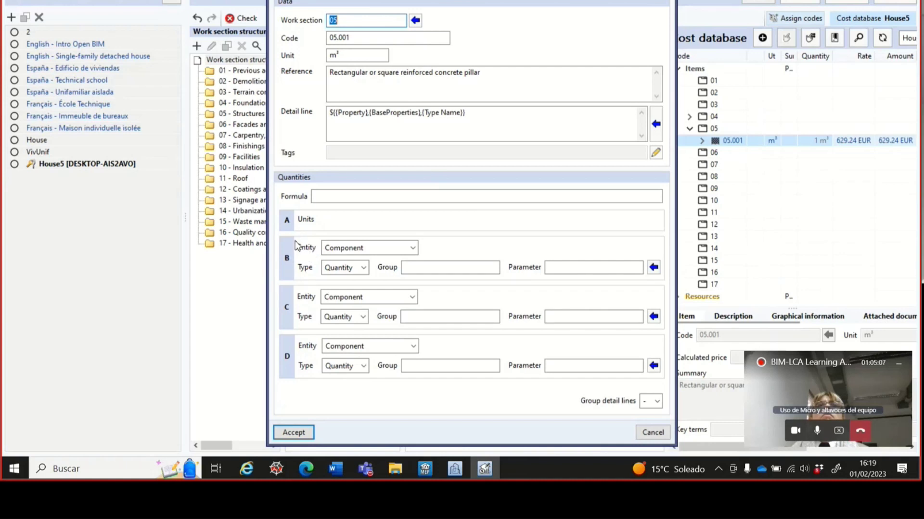
{"action": "left_click", "coordinate": [653, 268]}
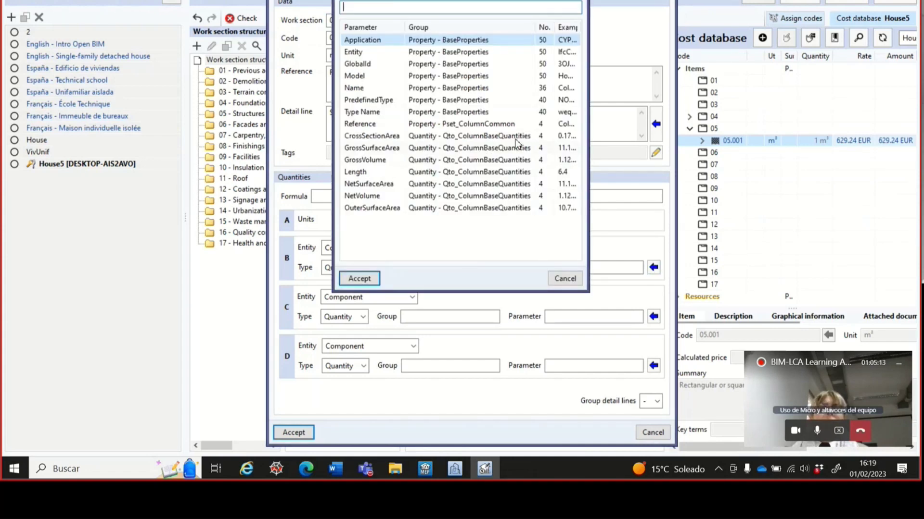
{"action": "left_click", "coordinate": [374, 197]}
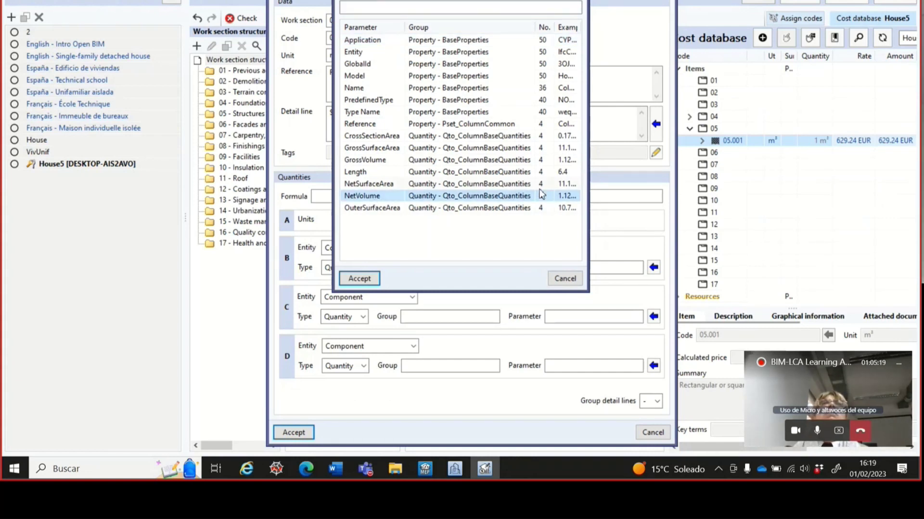
{"action": "left_click_drag", "start_coordinate": [590, 186], "coordinate": [620, 186]}
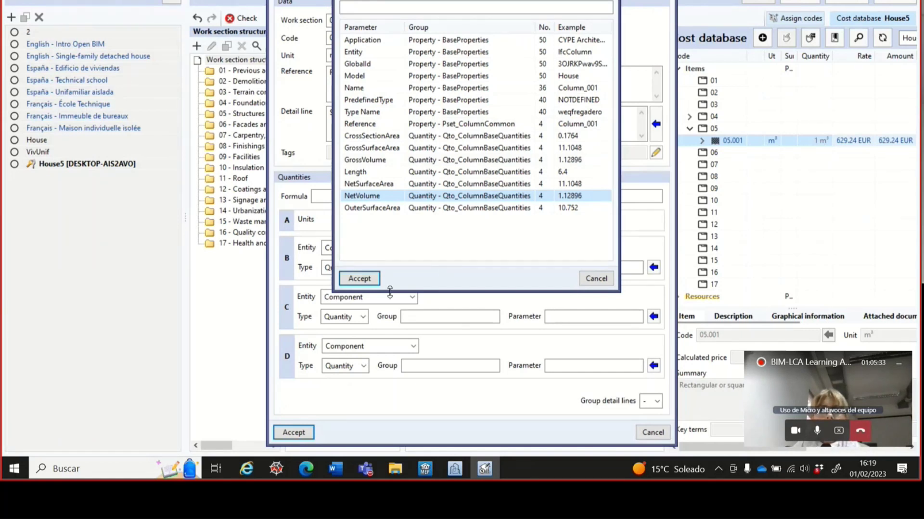
{"action": "left_click", "coordinate": [369, 279]}
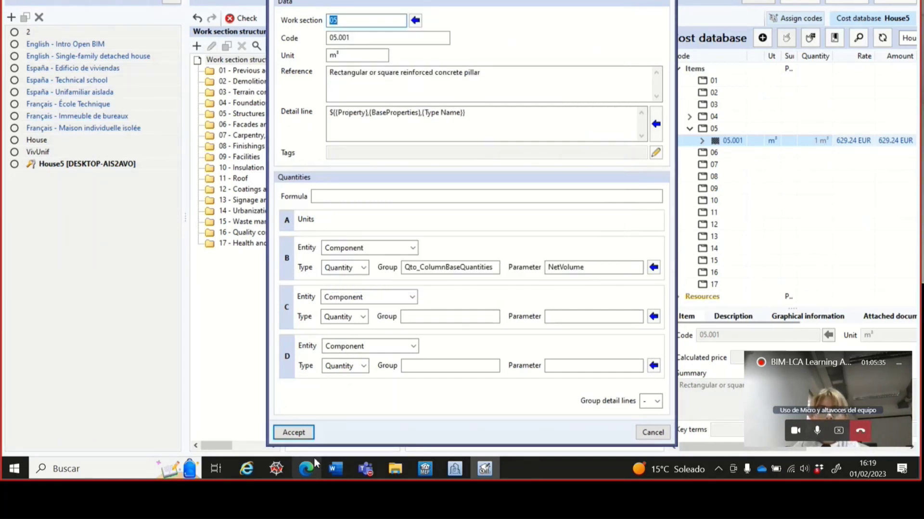
{"action": "left_click", "coordinate": [294, 432]}
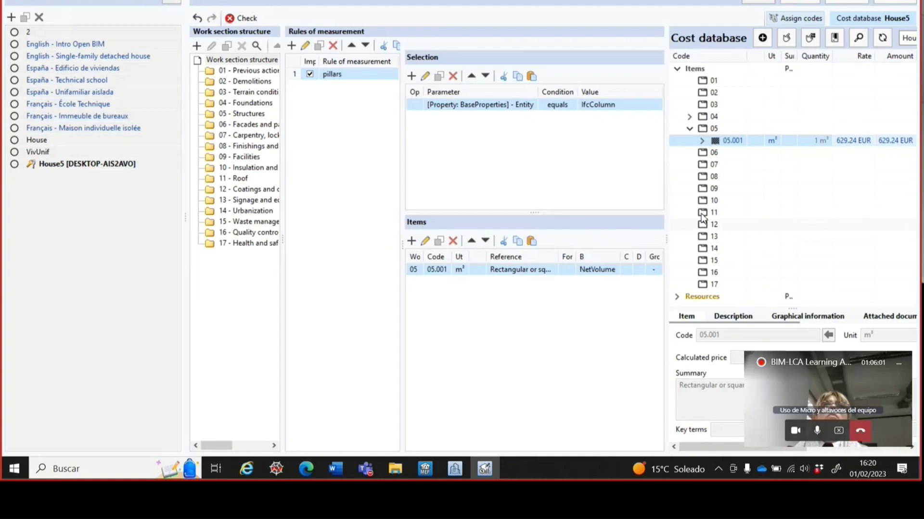
Add a second rule of measurement named Fundation.
{"action": "left_click_drag", "start_coordinate": [667, 131], "coordinate": [683, 130]}
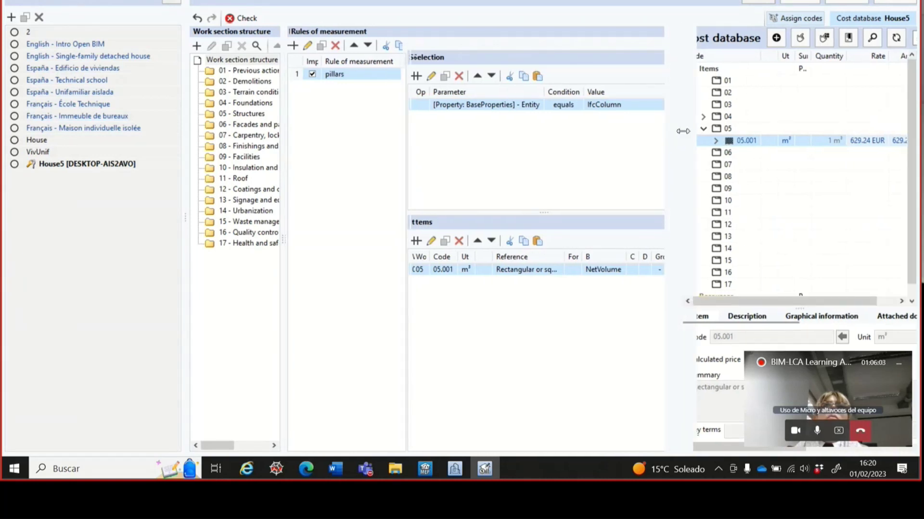
{"action": "left_click", "coordinate": [294, 46]}
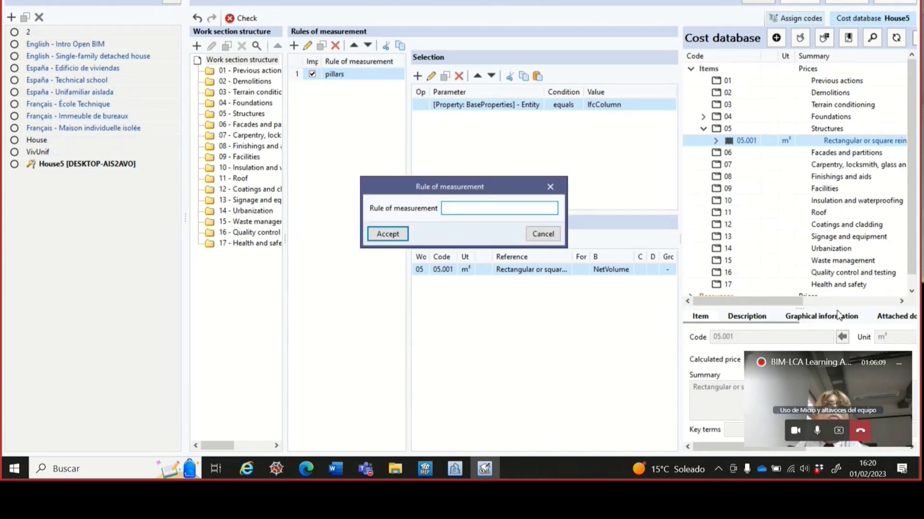
{"action": "type", "text": "Fun"}
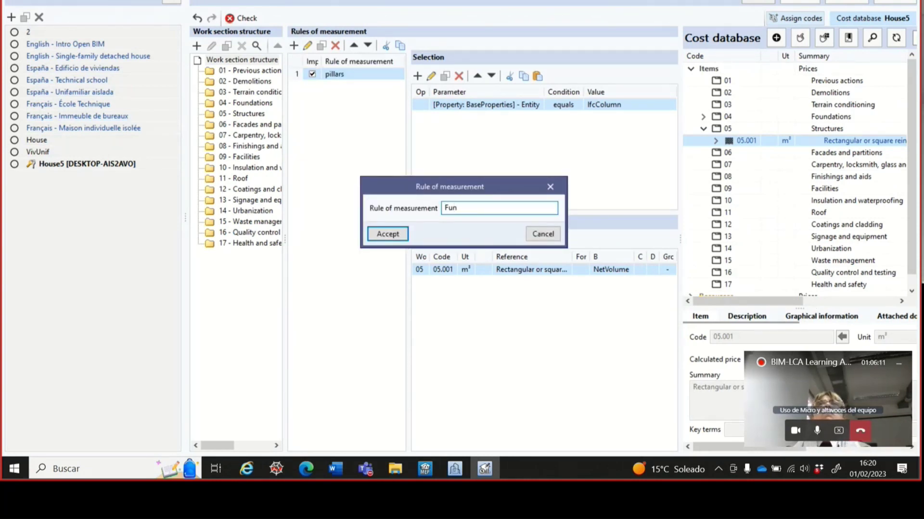
{"action": "type", "text": "dation"}
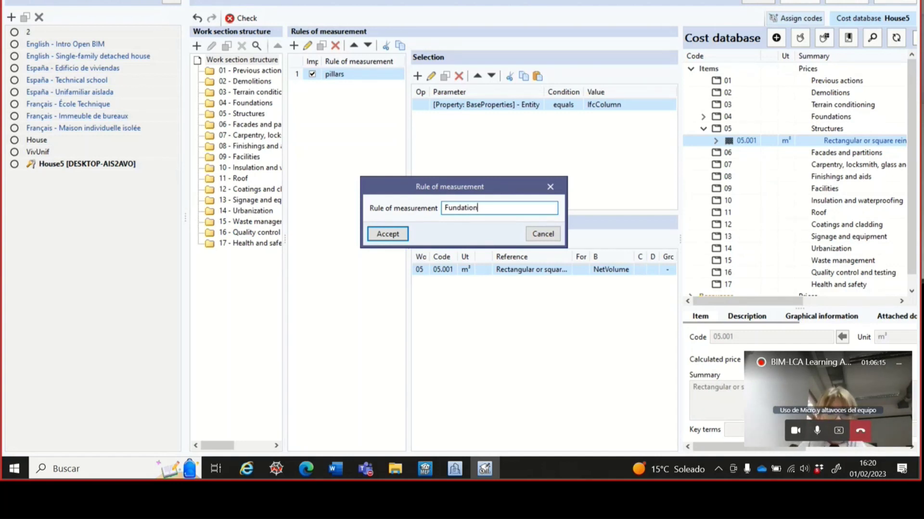
{"action": "left_click", "coordinate": [393, 235]}
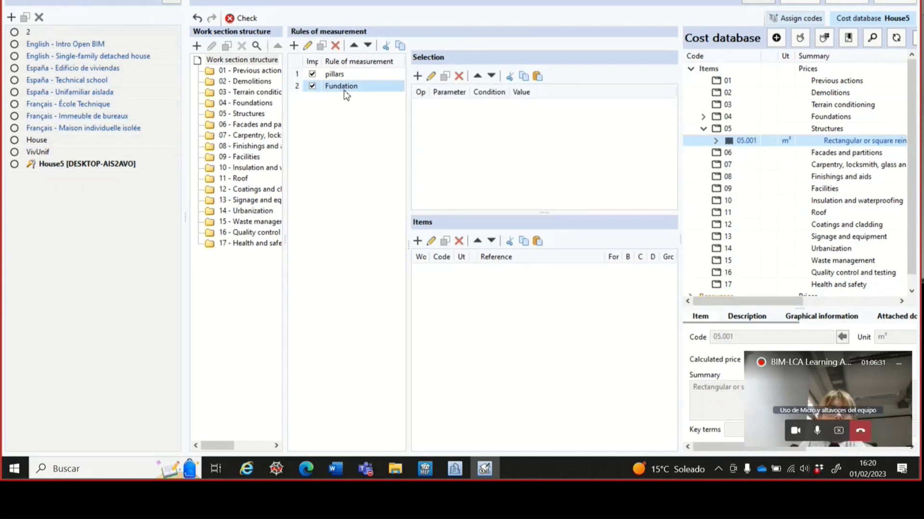
Add a selection condition to the Fundation rule that uses the Type Name parameter from BaseProperties.
{"action": "left_click", "coordinate": [418, 77]}
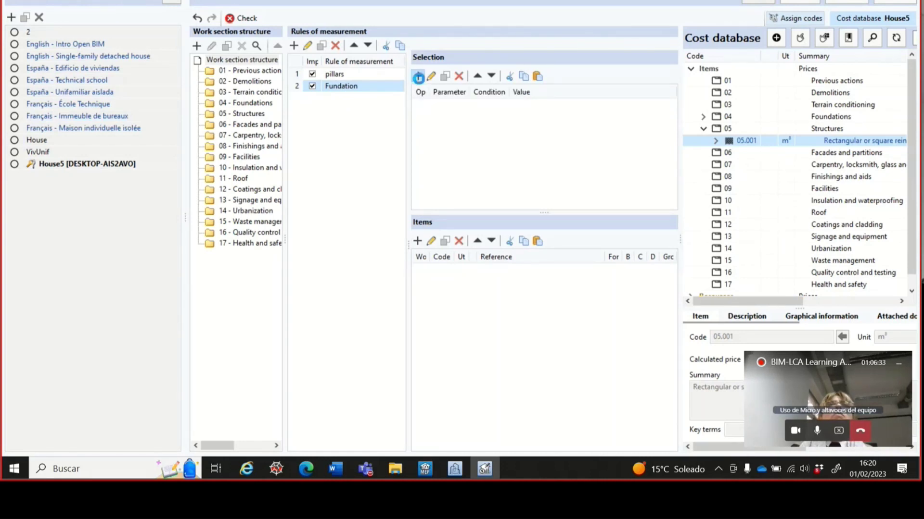
{"action": "left_click_drag", "start_coordinate": [445, 125], "coordinate": [479, 80]}
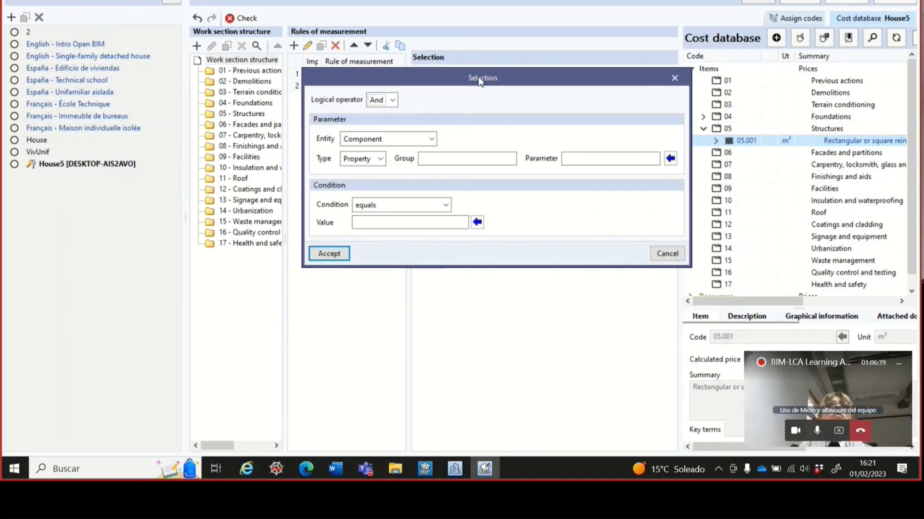
{"action": "left_click", "coordinate": [670, 158]}
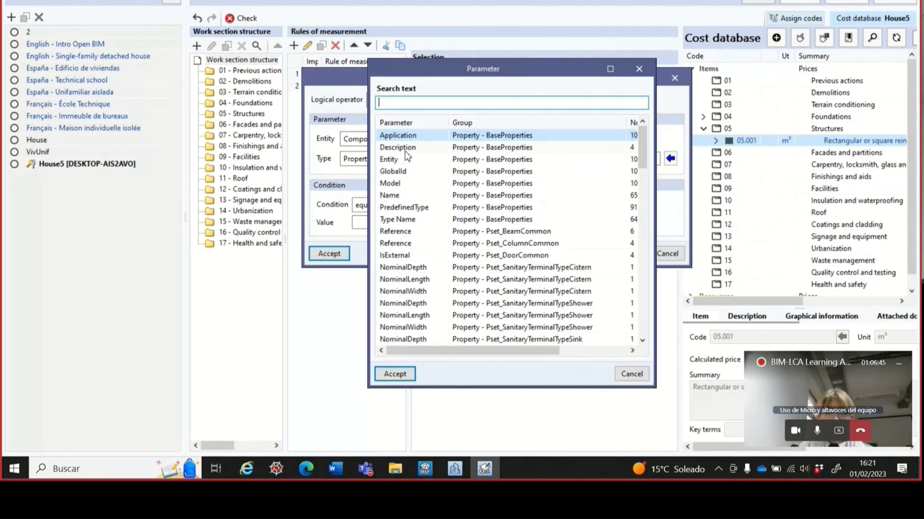
{"action": "left_click", "coordinate": [407, 220]}
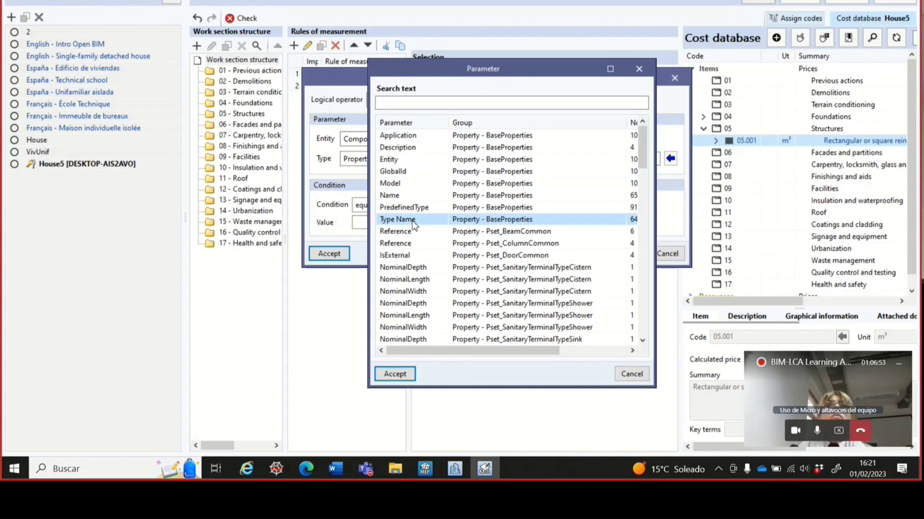
{"action": "double_click", "coordinate": [412, 220]}
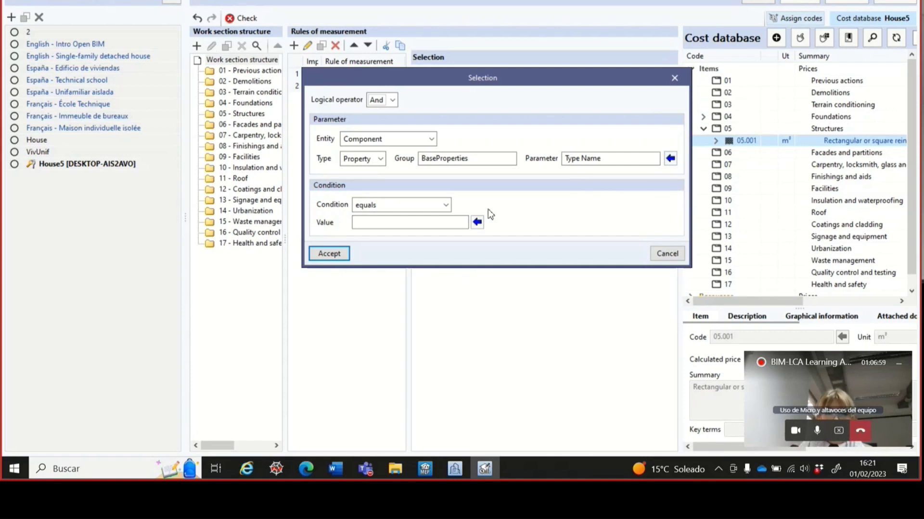
Make the Fundation selection condition equal Losa Cim and accept it.
{"action": "left_click", "coordinate": [480, 223]}
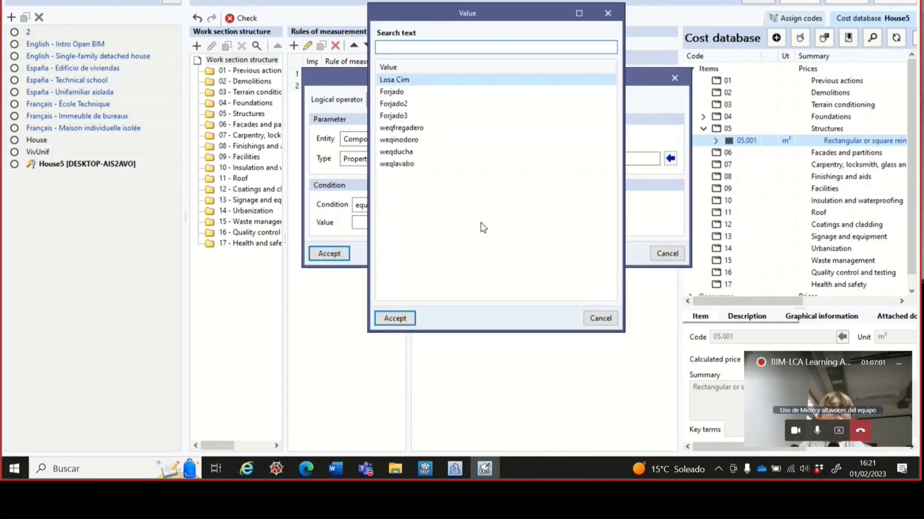
{"action": "left_click", "coordinate": [608, 13]}
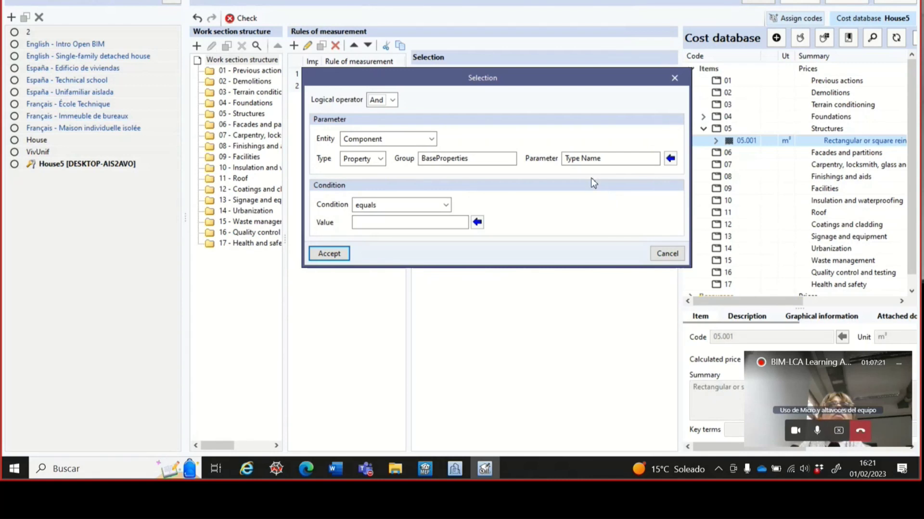
{"action": "left_click_drag", "start_coordinate": [537, 89], "coordinate": [542, 71]}
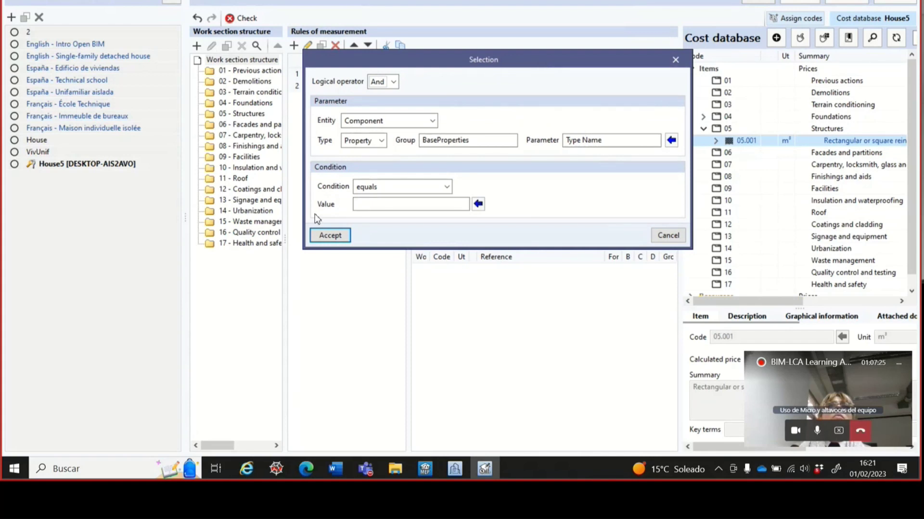
{"action": "left_click", "coordinate": [478, 204]}
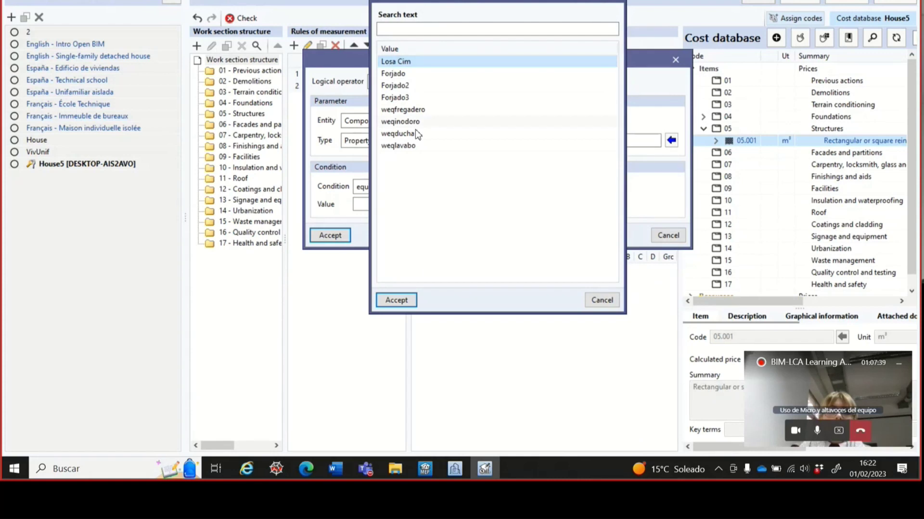
{"action": "left_click", "coordinate": [404, 300]}
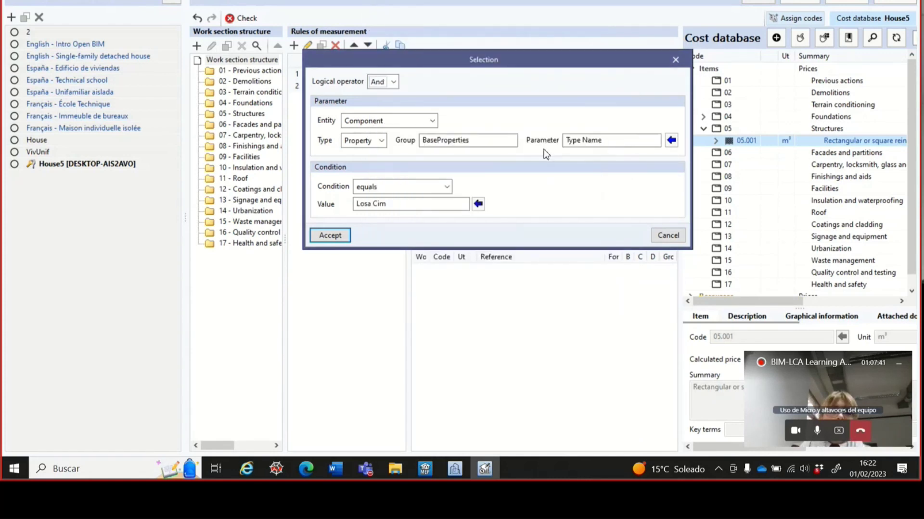
{"action": "left_click", "coordinate": [330, 237]}
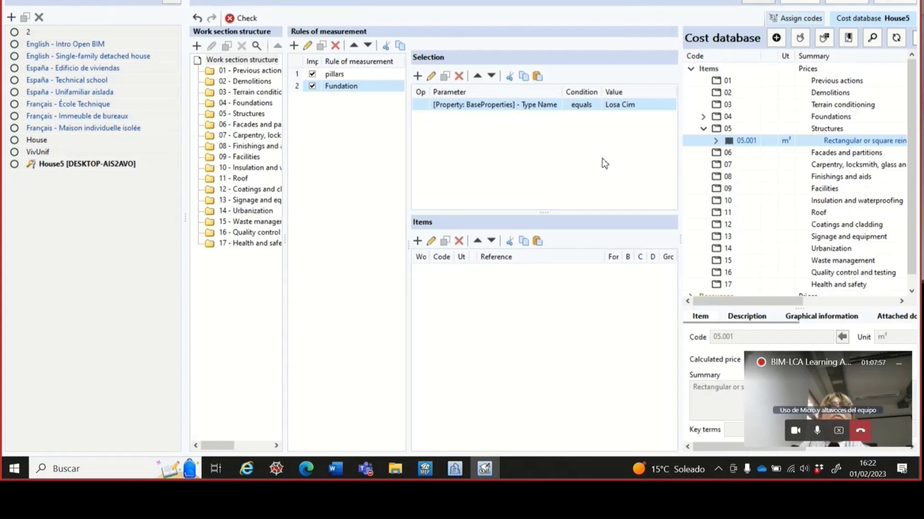
Insert item 04.001, the reinforced concrete foundation slab from work section 04 Foundations, into the Fundation rule.
{"action": "left_click", "coordinate": [703, 117]}
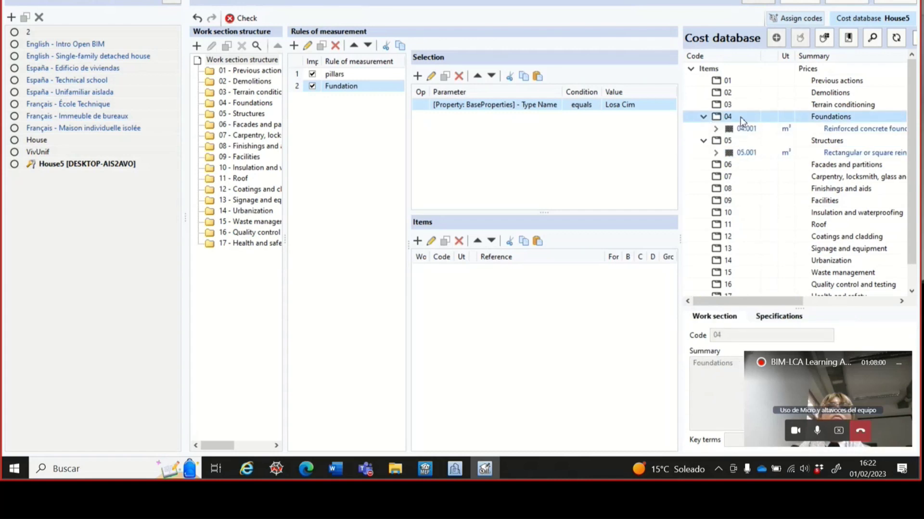
{"action": "left_click", "coordinate": [833, 130]}
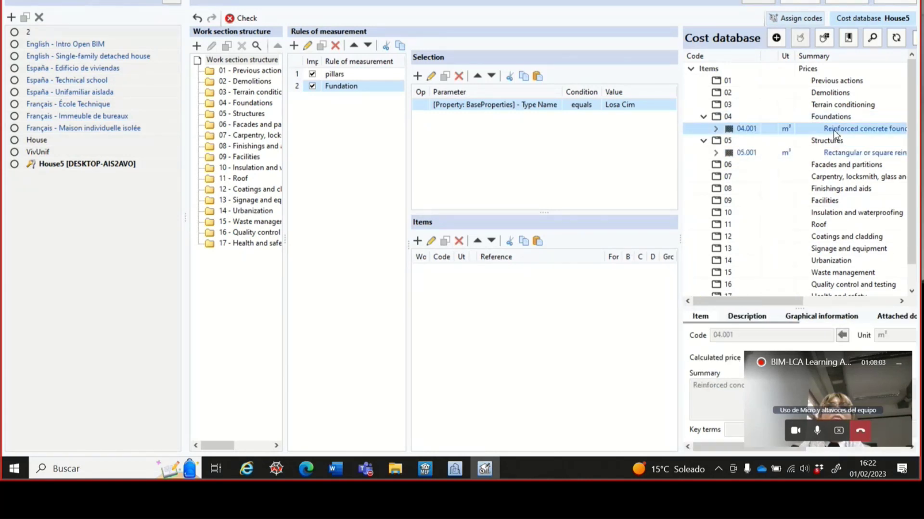
{"action": "left_click", "coordinate": [776, 38]}
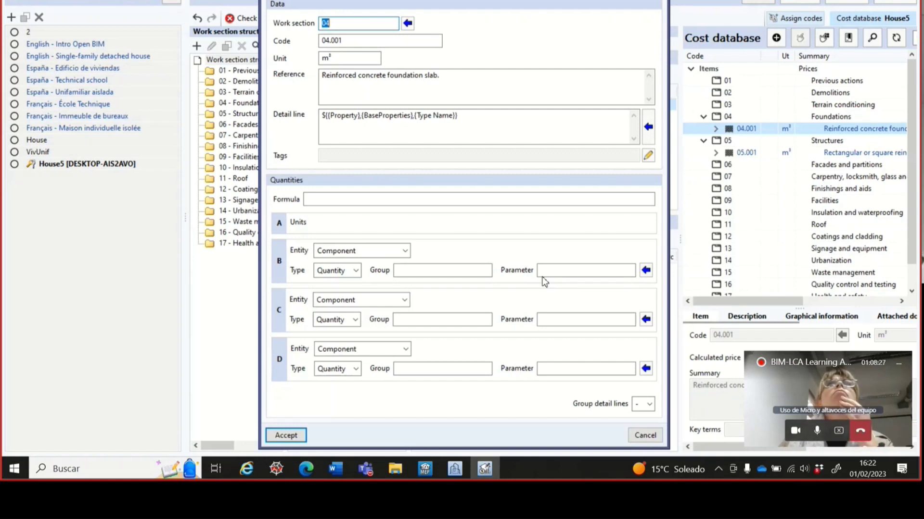
Assign the NetVolume parameter from Qto_SlabBaseQuantities as quantity B of item 04.001 and accept the item.
{"action": "left_click", "coordinate": [645, 271]}
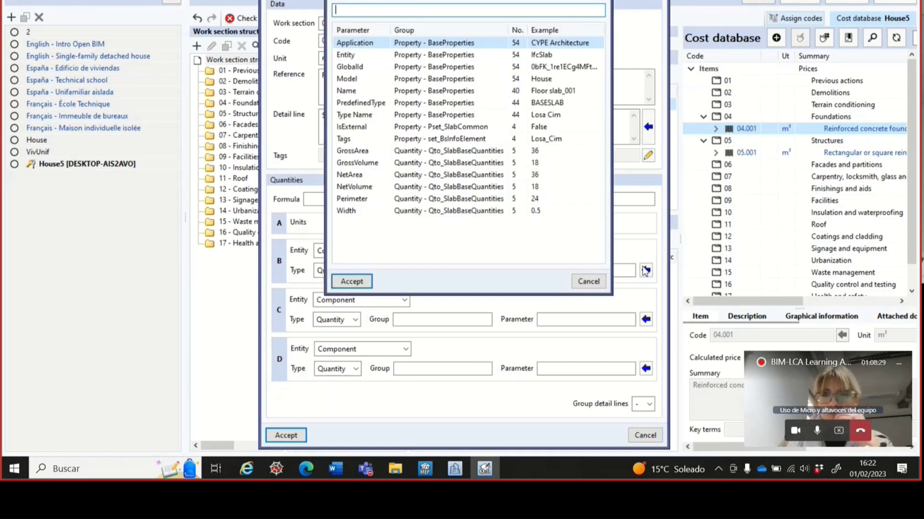
{"action": "left_click", "coordinate": [354, 191]}
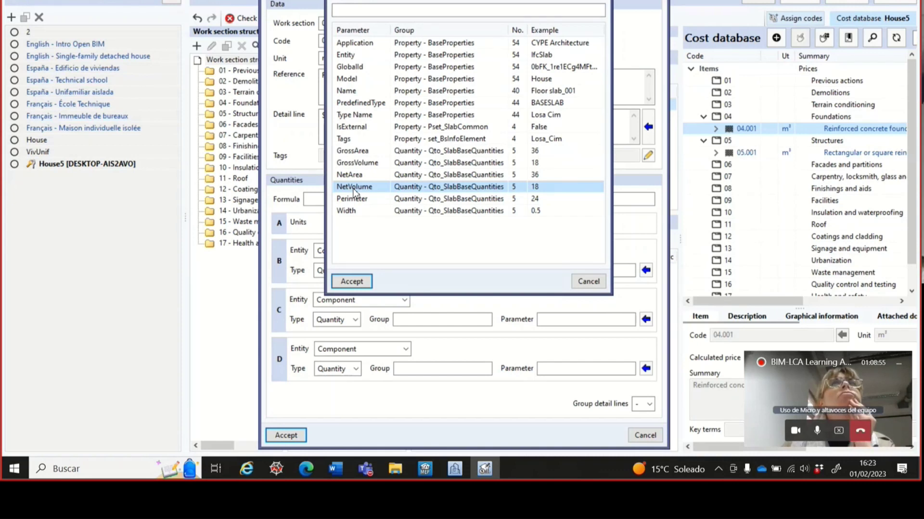
{"action": "left_click", "coordinate": [370, 281]}
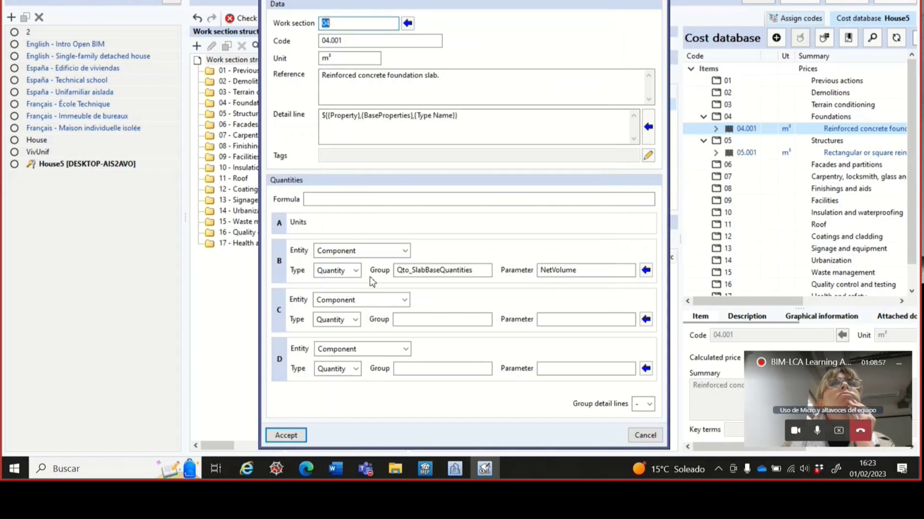
{"action": "left_click", "coordinate": [286, 436]}
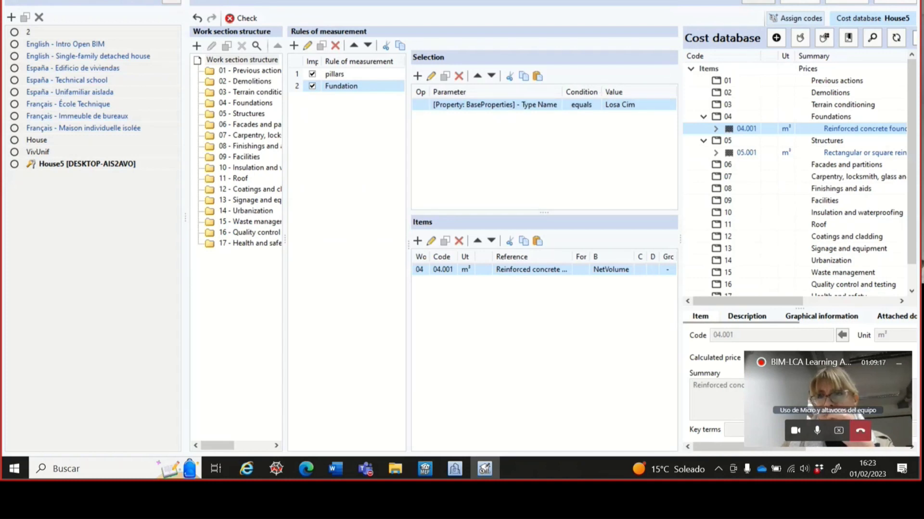
Finish editing the House5 measurement rules and choose House5 as the active entry in the list.
{"action": "left_click", "coordinate": [841, 2]}
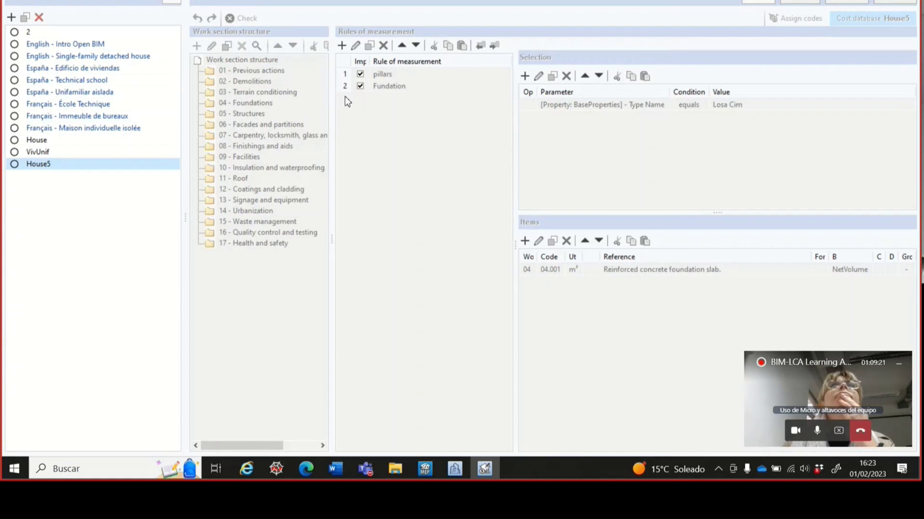
{"action": "left_click", "coordinate": [14, 164]}
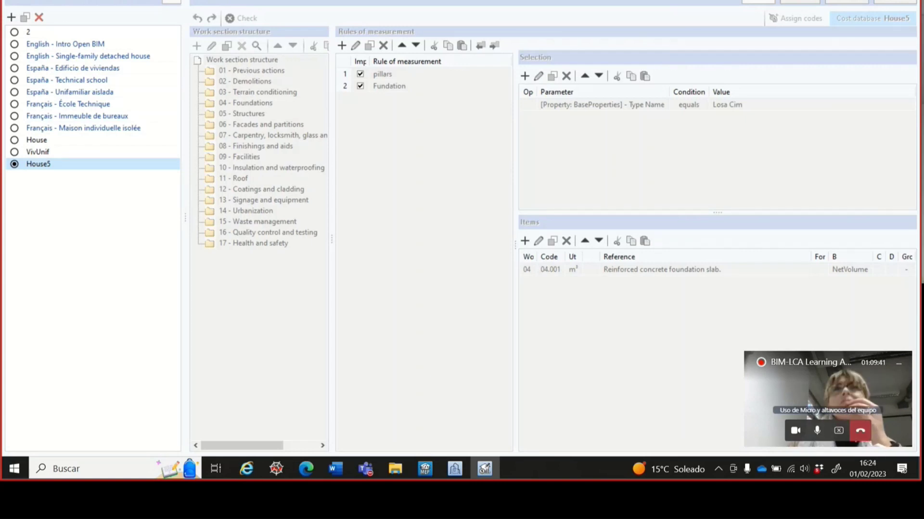
Confirm the House5 set of measurement rules and expand the IfcColumn class in the entity tree.
{"action": "key", "text": "Return"}
{"action": "middle_click_drag", "start_coordinate": [454, 249], "coordinate": [444, 208]}
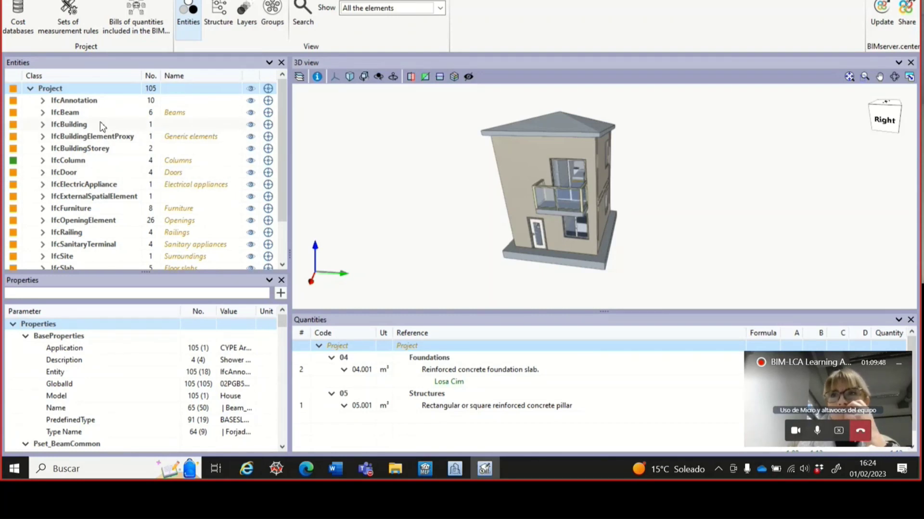
{"action": "left_click", "coordinate": [43, 162]}
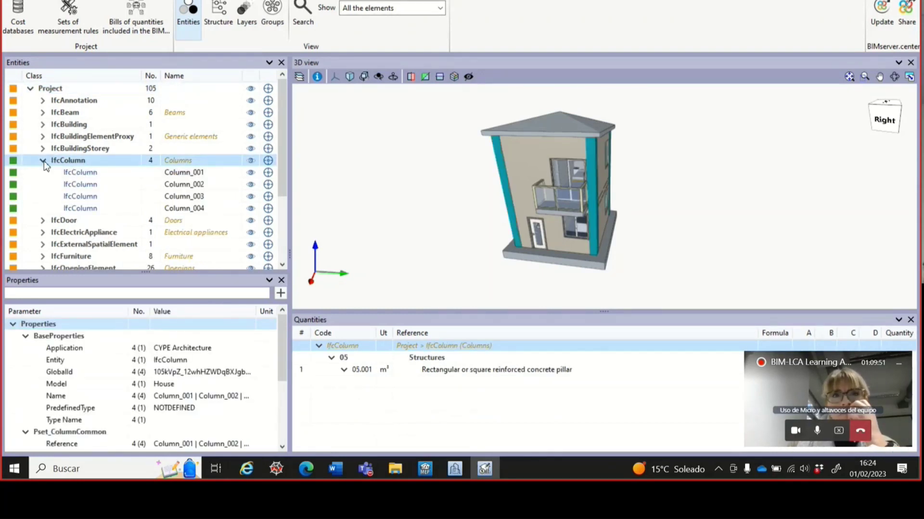
{"action": "left_click", "coordinate": [43, 162]}
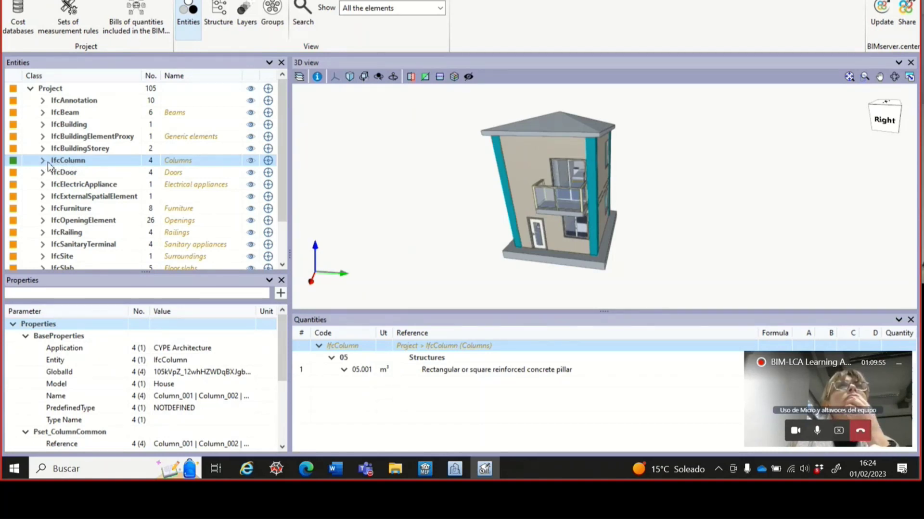
{"action": "left_click", "coordinate": [48, 164]}
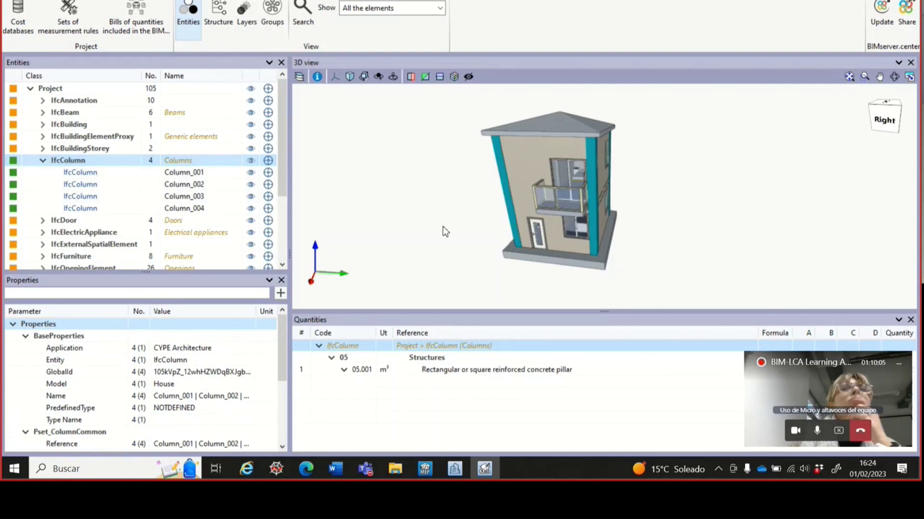
Examine the IfcColumn elements from all sides of the house, individually and as a group.
{"action": "middle_click_drag", "start_coordinate": [443, 231], "coordinate": [384, 221]}
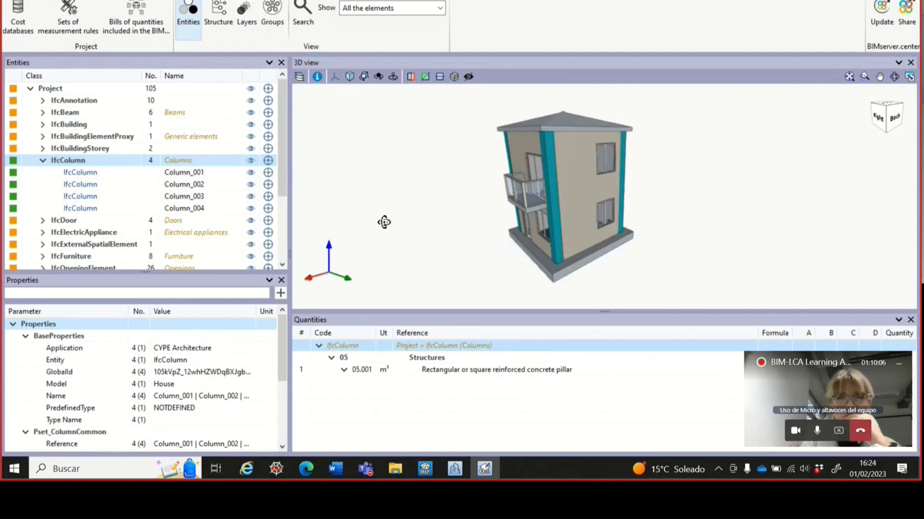
{"action": "left_click", "coordinate": [91, 173]}
{"action": "left_click", "coordinate": [87, 184]}
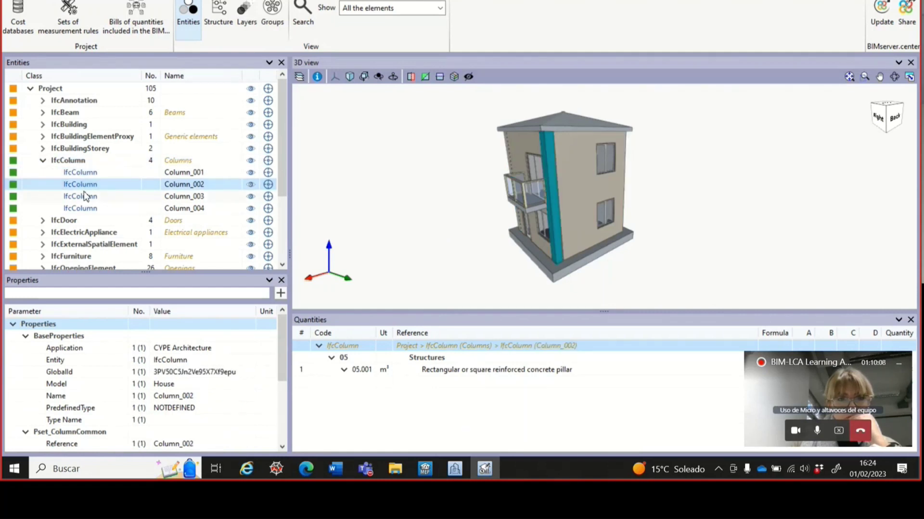
{"action": "left_click", "coordinate": [78, 162]}
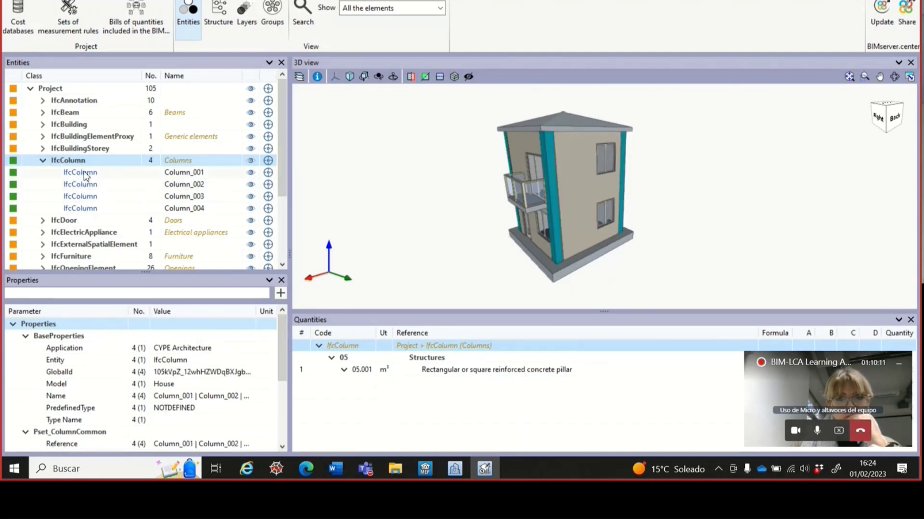
{"action": "middle_click_drag", "start_coordinate": [418, 226], "coordinate": [456, 227]}
{"action": "middle_click_drag", "start_coordinate": [649, 238], "coordinate": [485, 215]}
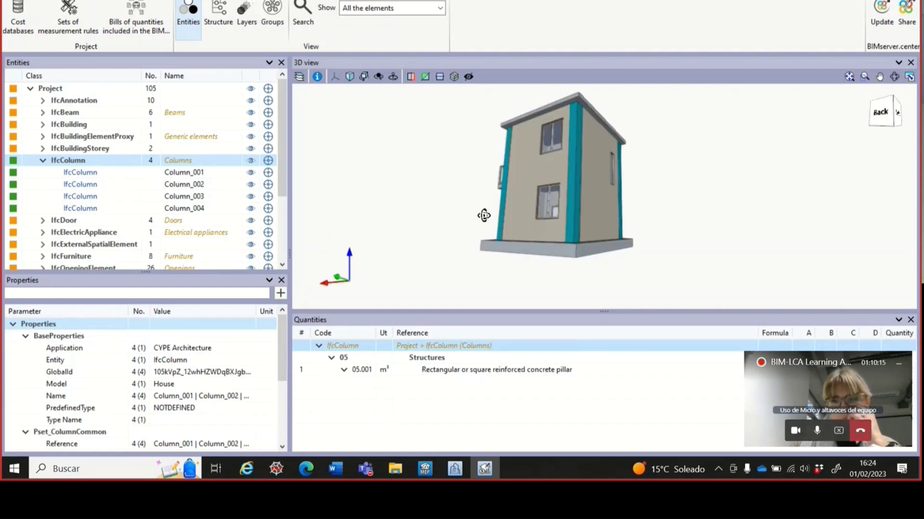
{"action": "middle_click_drag", "start_coordinate": [672, 208], "coordinate": [514, 221]}
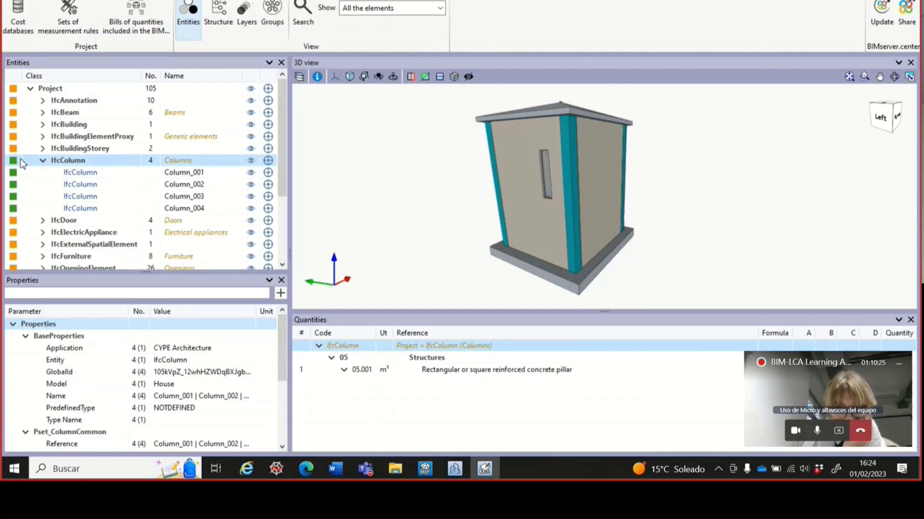
Select the foundation slab in the 3D model and examine its entity, properties and assigned measurement item.
{"action": "scroll", "coordinate": [120, 167], "scroll_direction": "down", "scroll_amount": 2}
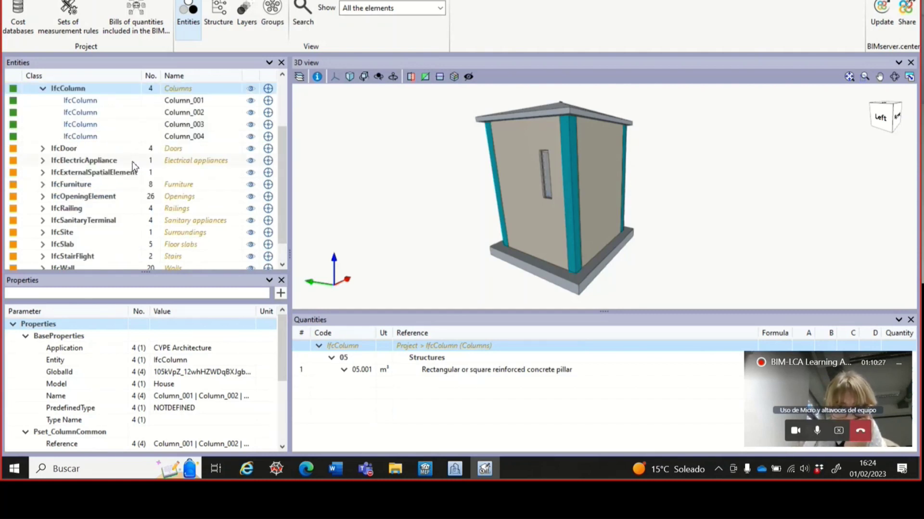
{"action": "left_click", "coordinate": [575, 286]}
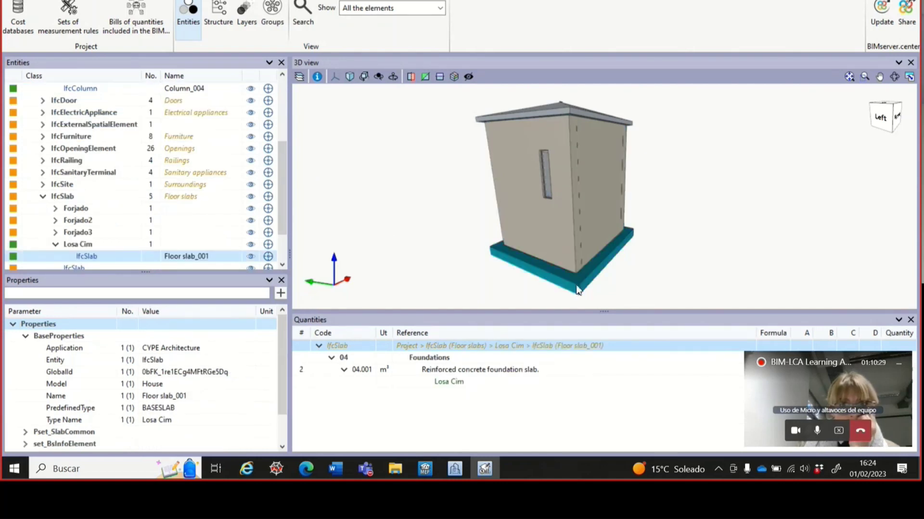
{"action": "middle_click_drag", "start_coordinate": [640, 238], "coordinate": [505, 229]}
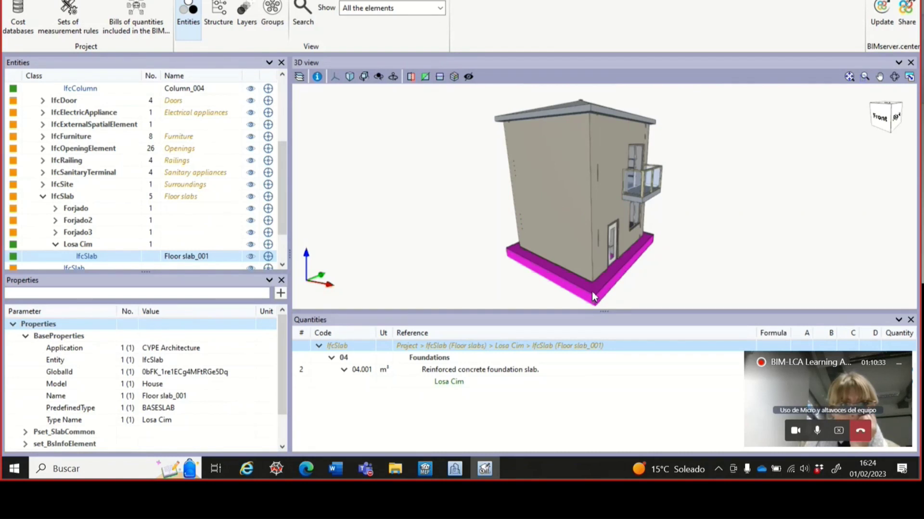
{"action": "middle_click_drag", "start_coordinate": [723, 251], "coordinate": [693, 266]}
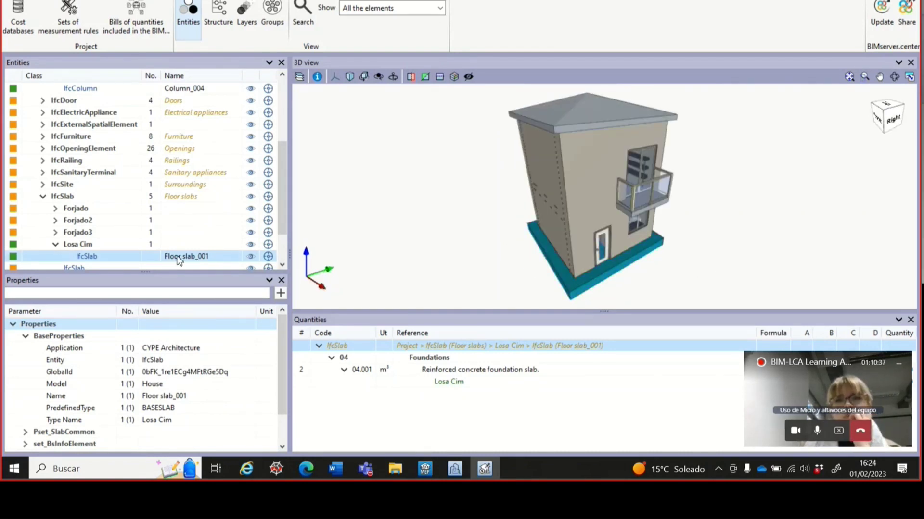
{"action": "scroll", "coordinate": [118, 227], "scroll_direction": "down", "scroll_amount": 2}
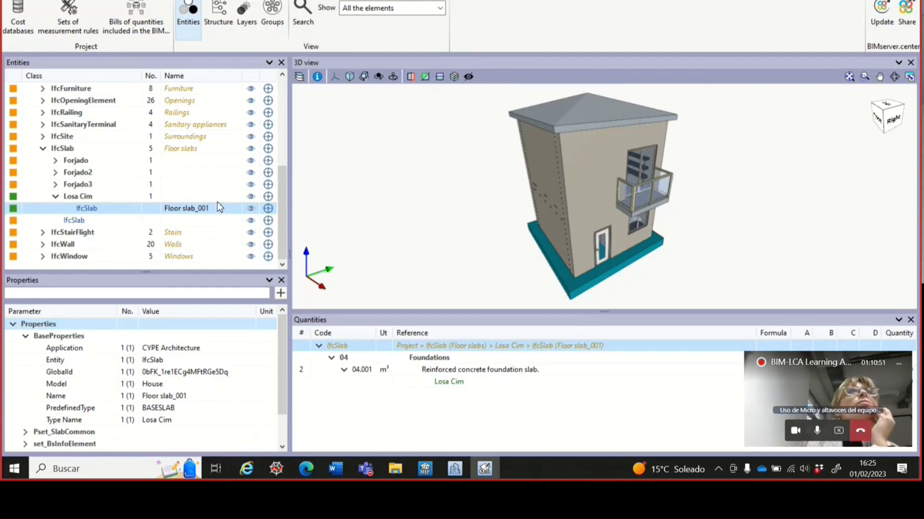
{"action": "mouse_move", "coordinate": [469, 227]}
{"action": "middle_mouse_down"}
{"action": "mouse_move", "coordinate": [438, 225]}
{"action": "mouse_move", "coordinate": [482, 227]}
{"action": "middle_mouse_up"}
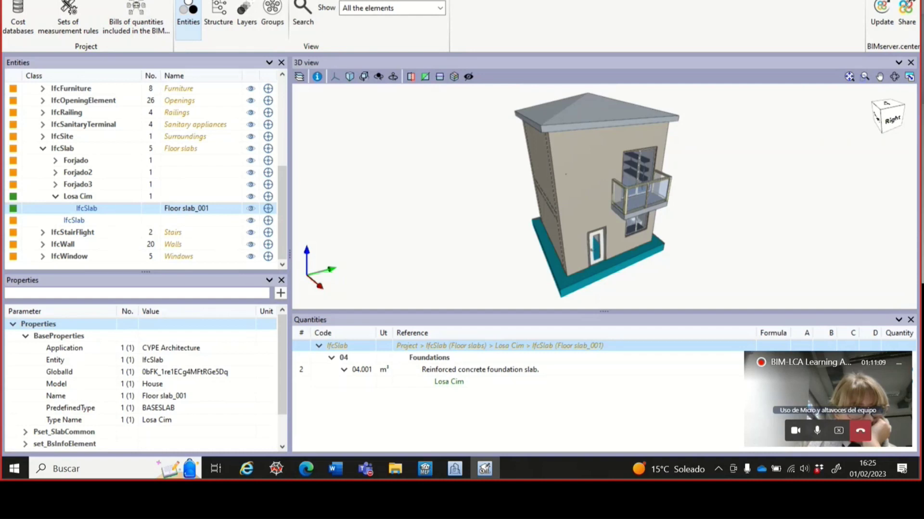
Switch to the bill of quantities and set its 3D view to an oblique view of the whole house.
{"action": "left_click", "coordinate": [136, 15]}
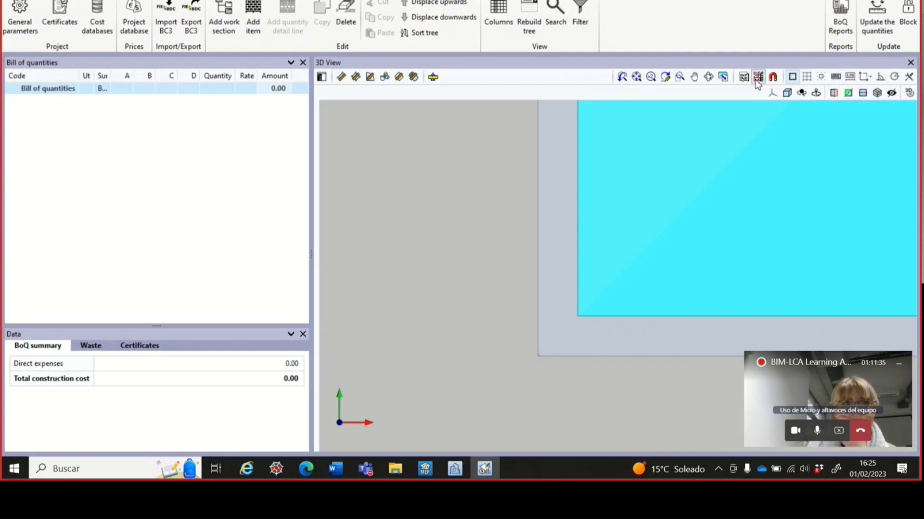
{"action": "left_click", "coordinate": [708, 77]}
{"action": "left_click_drag", "start_coordinate": [666, 227], "coordinate": [539, 218]}
{"action": "scroll", "coordinate": [505, 251], "scroll_direction": "down", "scroll_amount": 3}
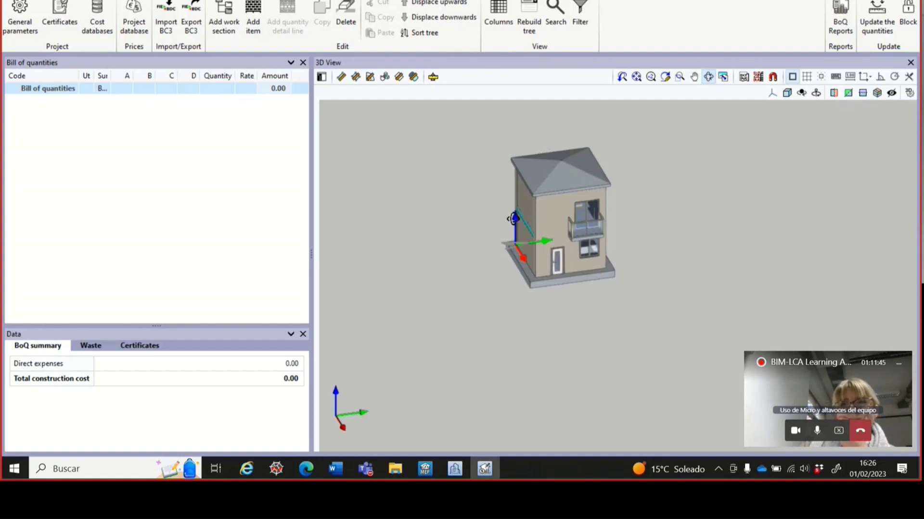
{"action": "scroll", "coordinate": [513, 218], "scroll_direction": "up", "scroll_amount": 2}
{"action": "left_click_drag", "start_coordinate": [614, 151], "coordinate": [701, 231]}
{"action": "scroll", "coordinate": [612, 194], "scroll_direction": "up", "scroll_amount": 4}
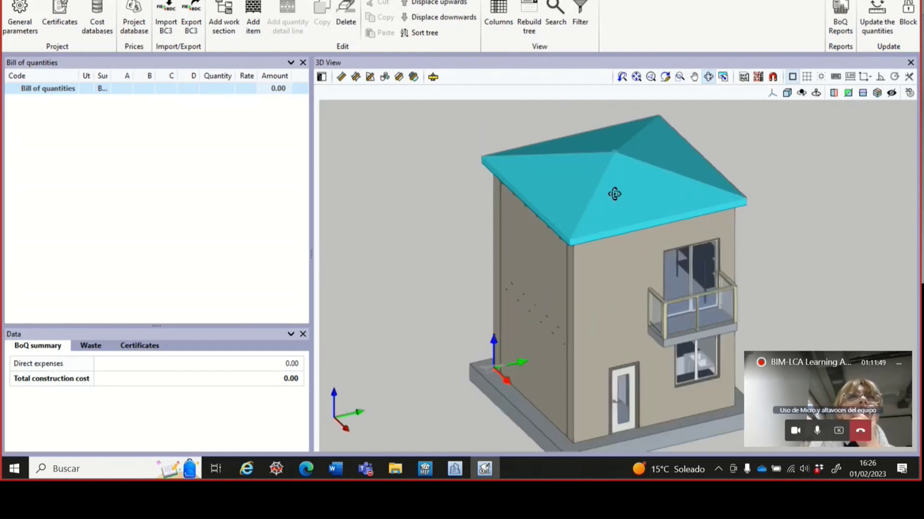
{"action": "scroll", "coordinate": [625, 241], "scroll_direction": "down", "scroll_amount": 3}
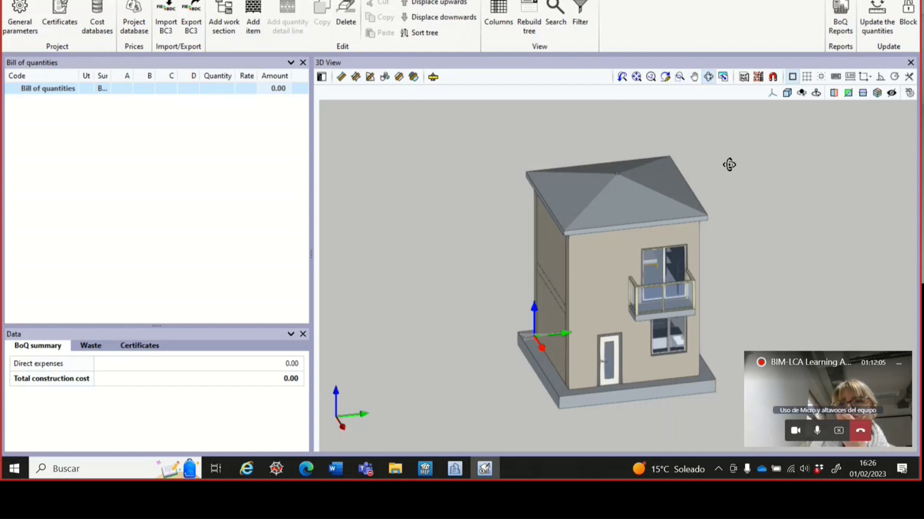
{"action": "scroll", "coordinate": [758, 179], "scroll_direction": "down", "scroll_amount": 1}
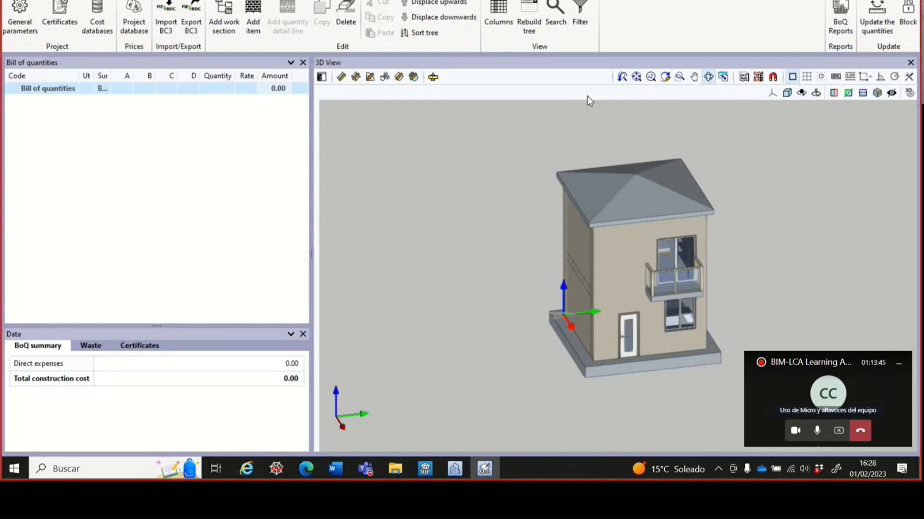
Show the views and read elements beside the 3D model and widen their area until the Models and Categories names are readable.
{"action": "left_click", "coordinate": [321, 77]}
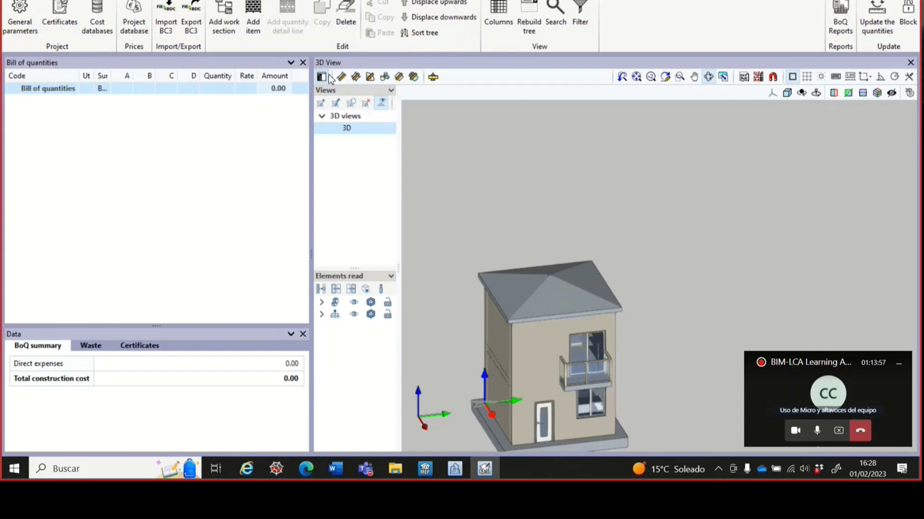
{"action": "left_click_drag", "start_coordinate": [397, 191], "coordinate": [447, 192]}
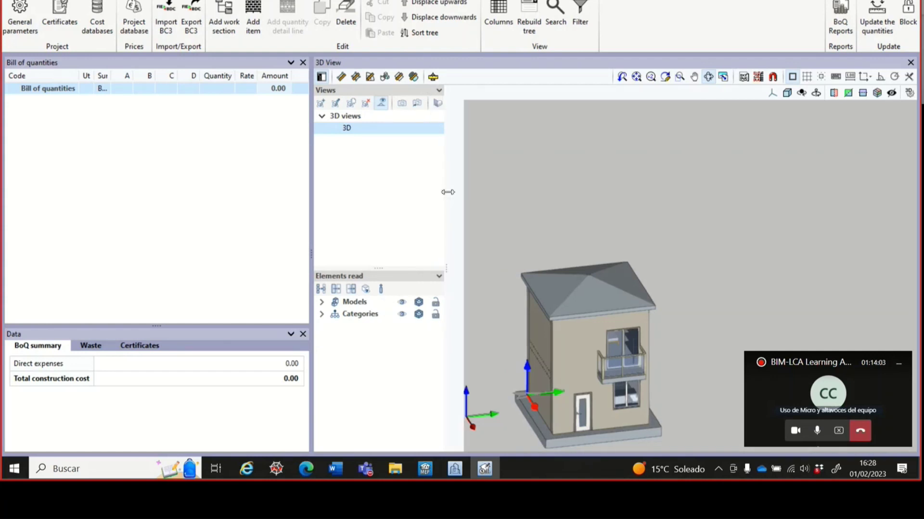
{"action": "scroll", "coordinate": [604, 203], "scroll_direction": "down", "scroll_amount": 3}
{"action": "scroll", "coordinate": [569, 266], "scroll_direction": "up", "scroll_amount": 3}
{"action": "scroll", "coordinate": [570, 265], "scroll_direction": "up", "scroll_amount": 2}
{"action": "scroll", "coordinate": [570, 265], "scroll_direction": "down", "scroll_amount": 2}
{"action": "scroll", "coordinate": [647, 233], "scroll_direction": "up", "scroll_amount": 3}
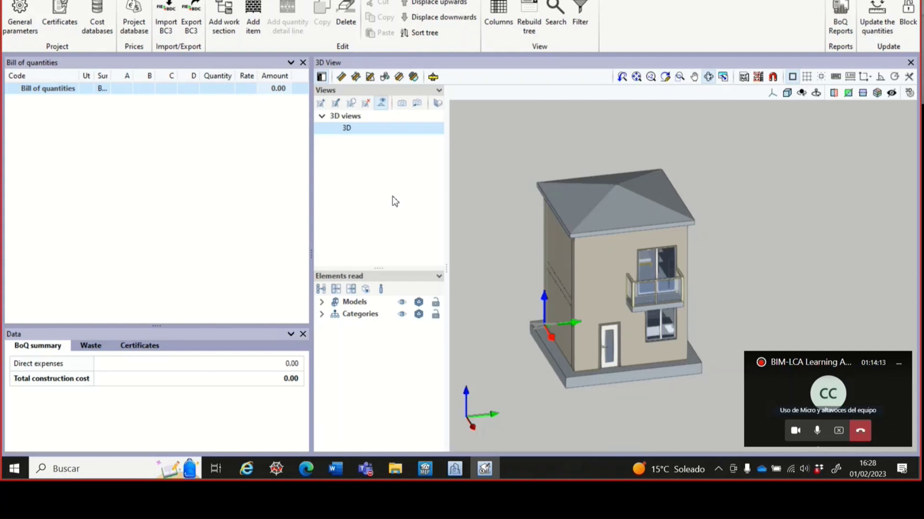
{"action": "left_click", "coordinate": [666, 76]}
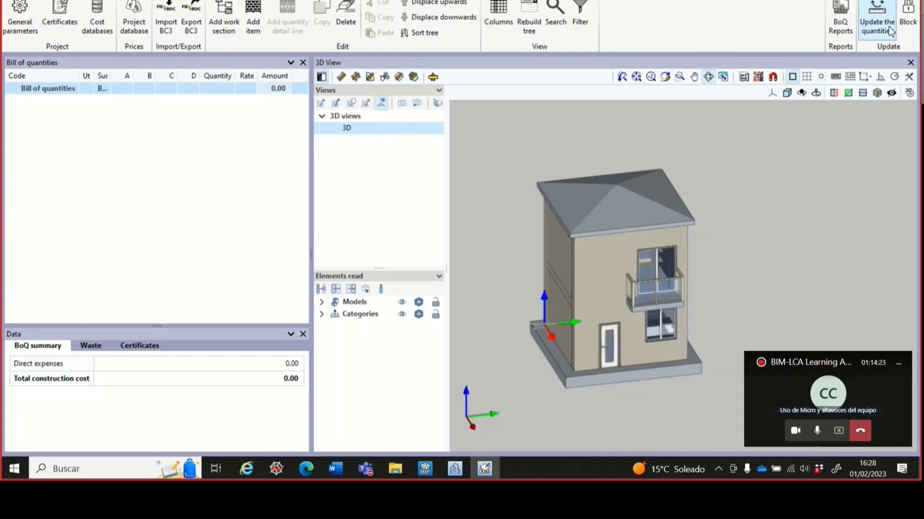
Set the quantities update to include the House5 cost database and exclude the bills of quantities included in the BIM project.
{"action": "left_click", "coordinate": [876, 29]}
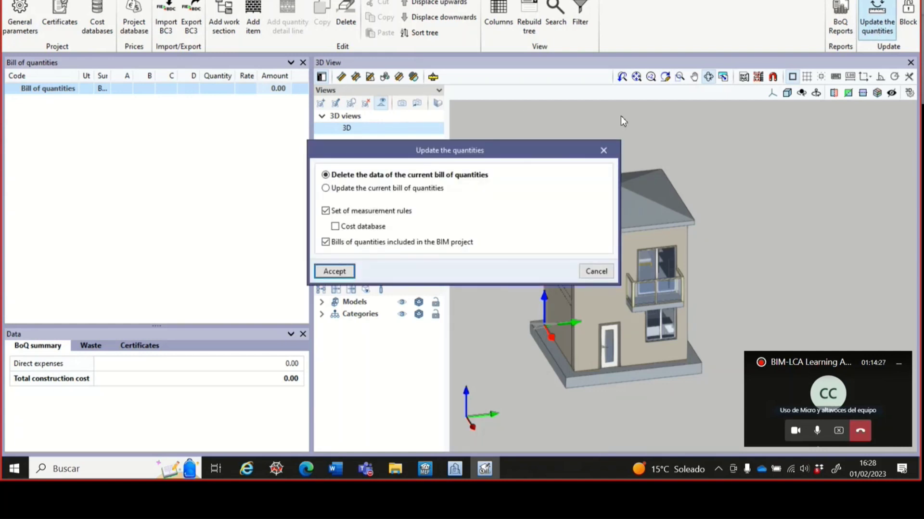
{"action": "left_click_drag", "start_coordinate": [481, 159], "coordinate": [535, 82]}
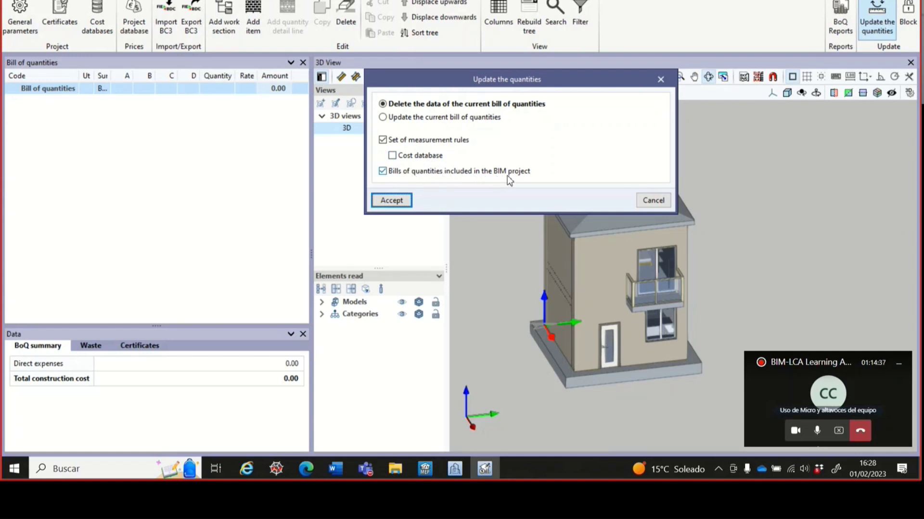
{"action": "left_click", "coordinate": [383, 172]}
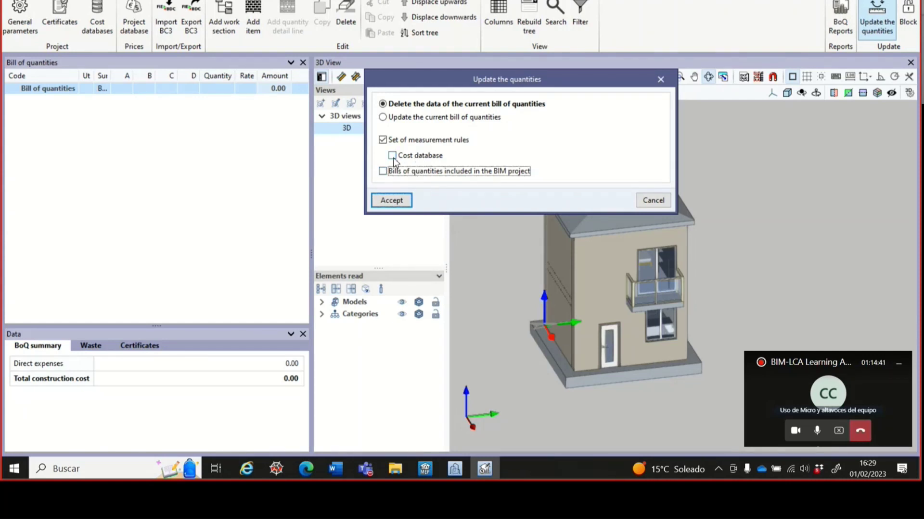
{"action": "left_click", "coordinate": [395, 158]}
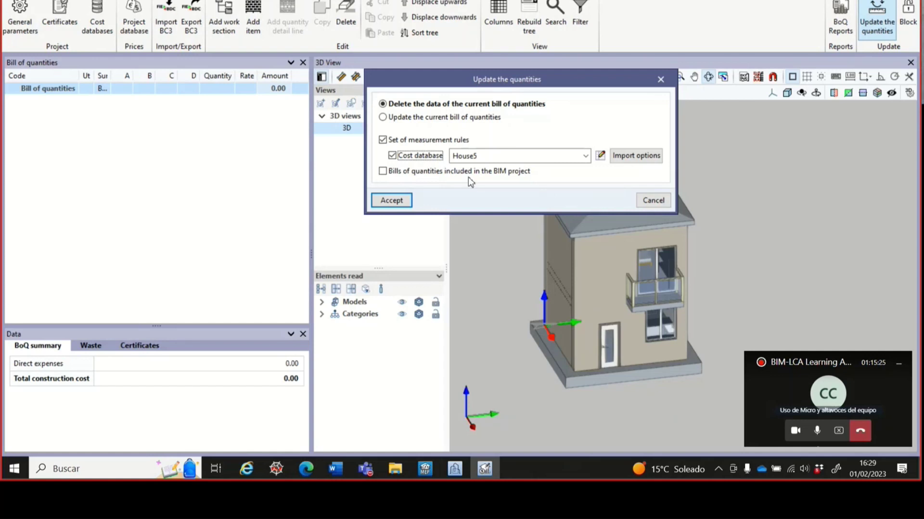
Run the quantities update with a currency exchange rate of 1.000000 for 1 EUR.
{"action": "left_click", "coordinate": [392, 200]}
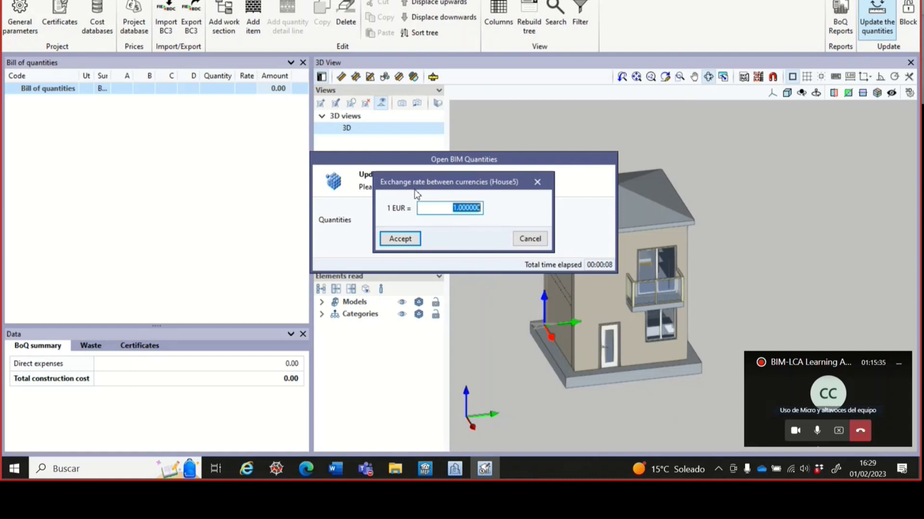
{"action": "left_click_drag", "start_coordinate": [417, 185], "coordinate": [431, 147]}
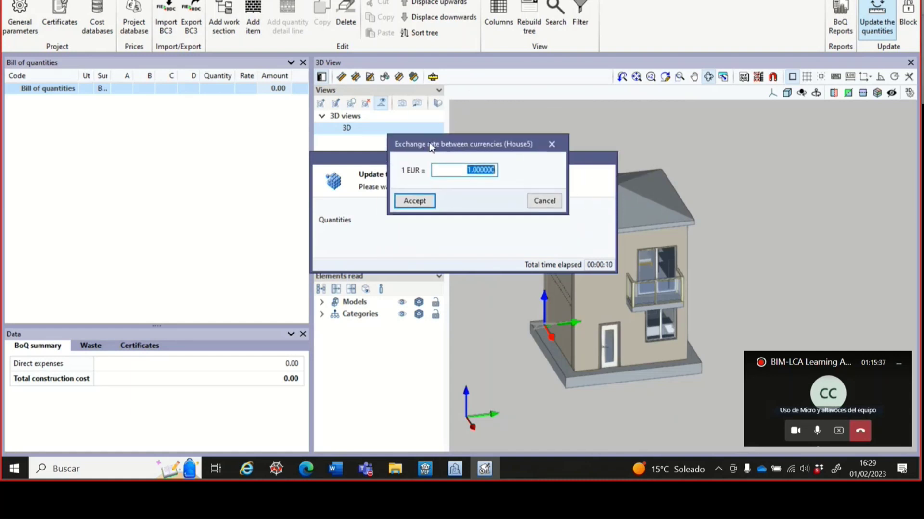
{"action": "left_click", "coordinate": [419, 204]}
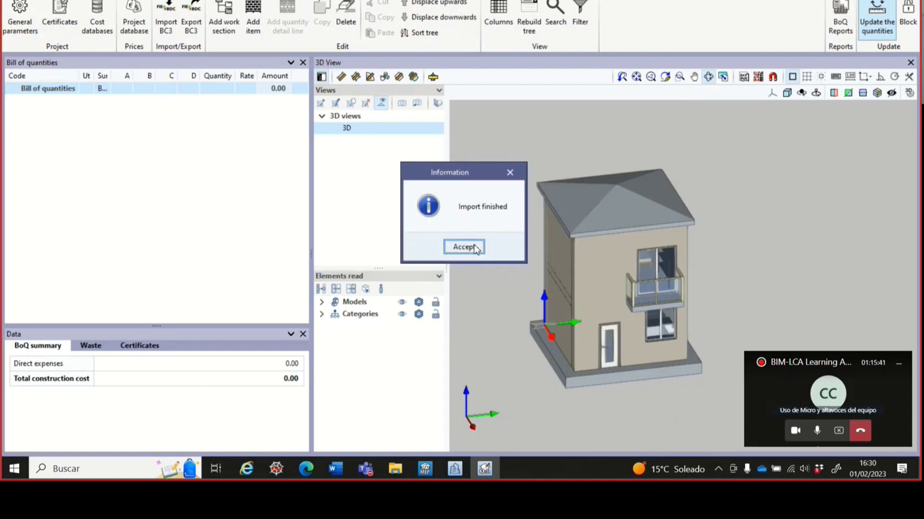
{"action": "left_click", "coordinate": [475, 250]}
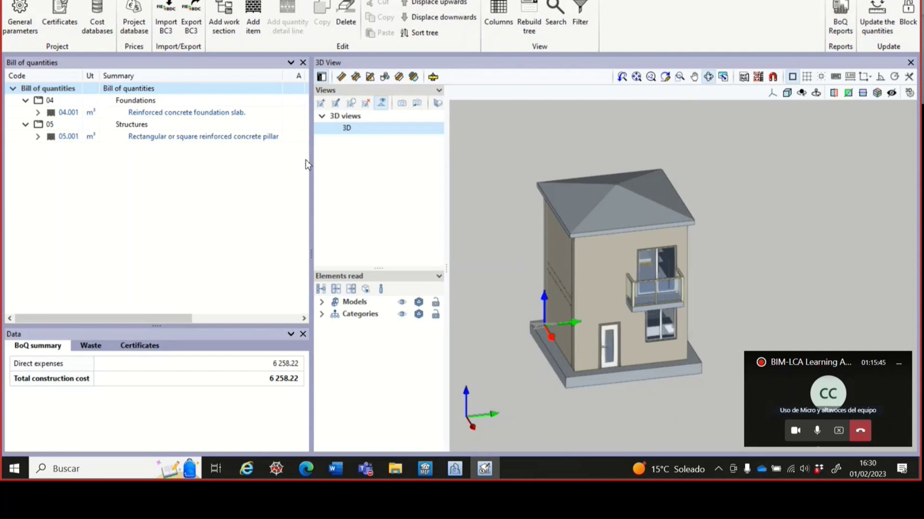
Widen the bill of quantities and its Summary column so descriptions, quantities, rates and amounts fit side by side.
{"action": "left_click_drag", "start_coordinate": [311, 153], "coordinate": [343, 153]}
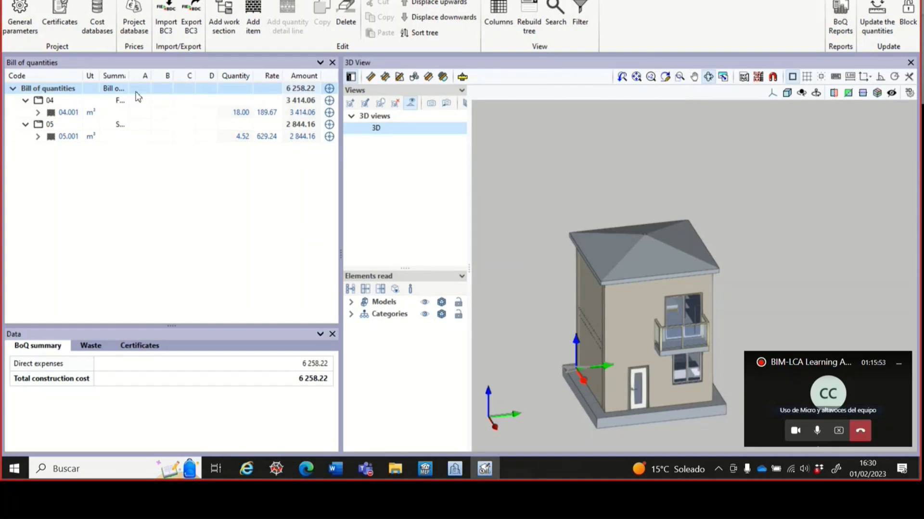
{"action": "left_click_drag", "start_coordinate": [129, 76], "coordinate": [169, 79]}
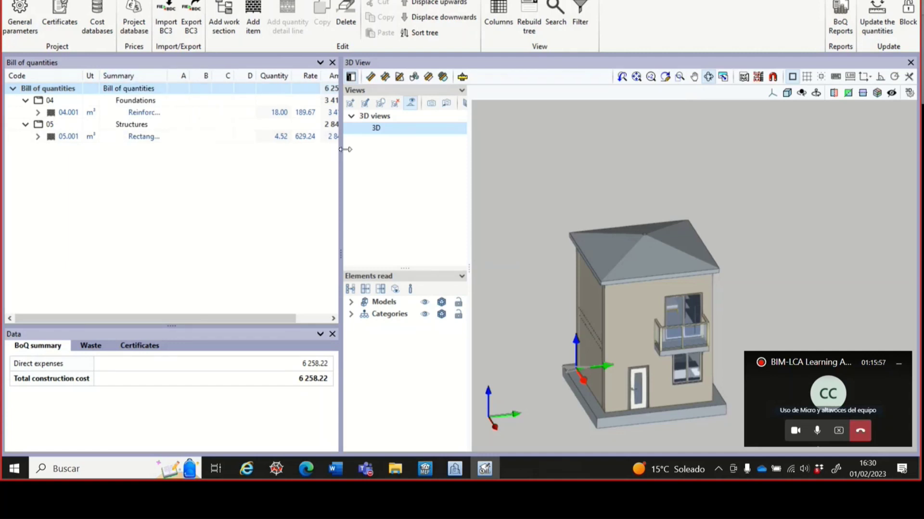
{"action": "left_click_drag", "start_coordinate": [345, 149], "coordinate": [416, 150]}
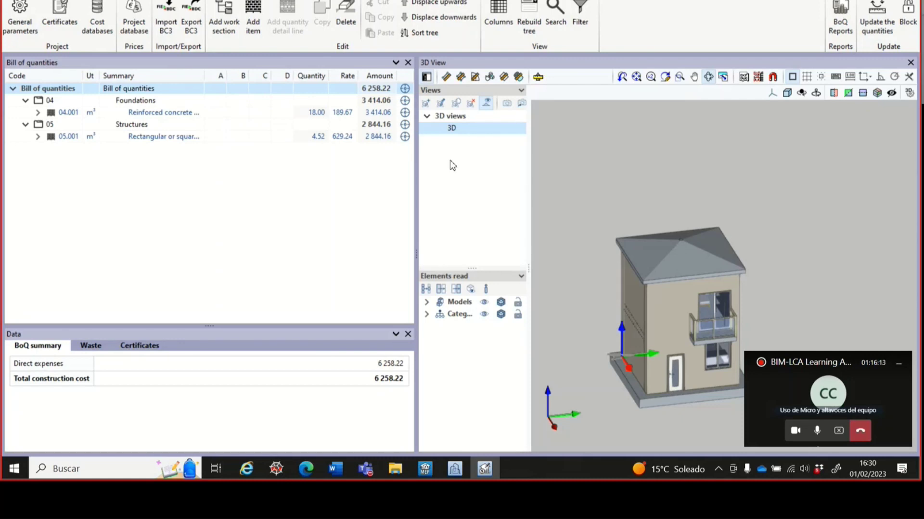
Set the project currency to Euro (EUR) in the general parameters.
{"action": "left_click", "coordinate": [28, 34]}
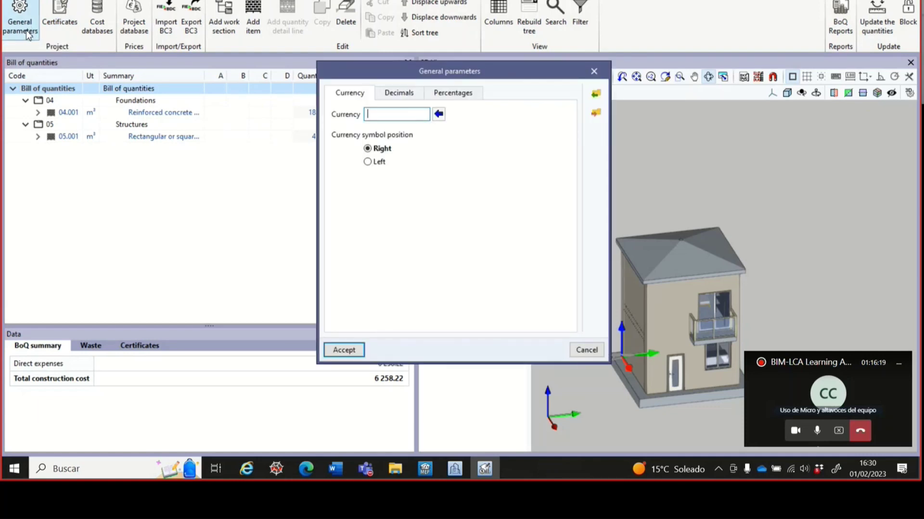
{"action": "left_click_drag", "start_coordinate": [443, 68], "coordinate": [484, 58]}
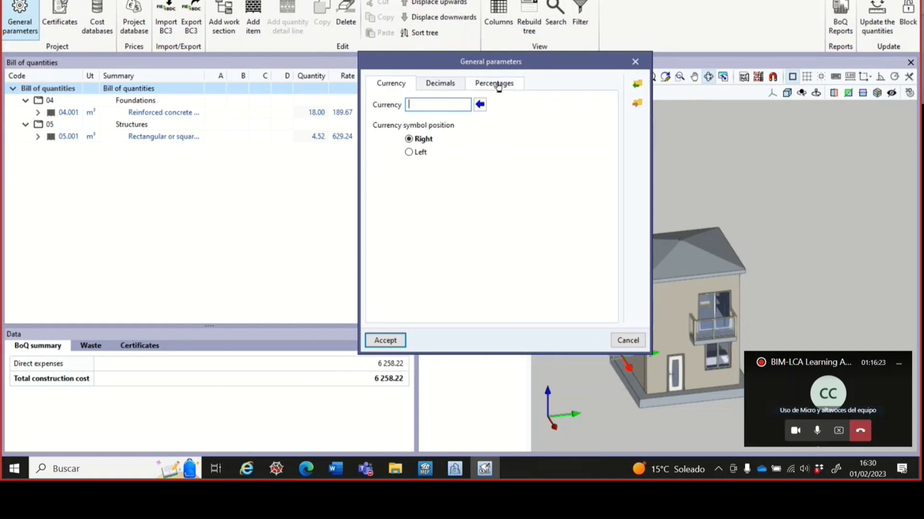
{"action": "left_click_drag", "start_coordinate": [456, 68], "coordinate": [456, 43]}
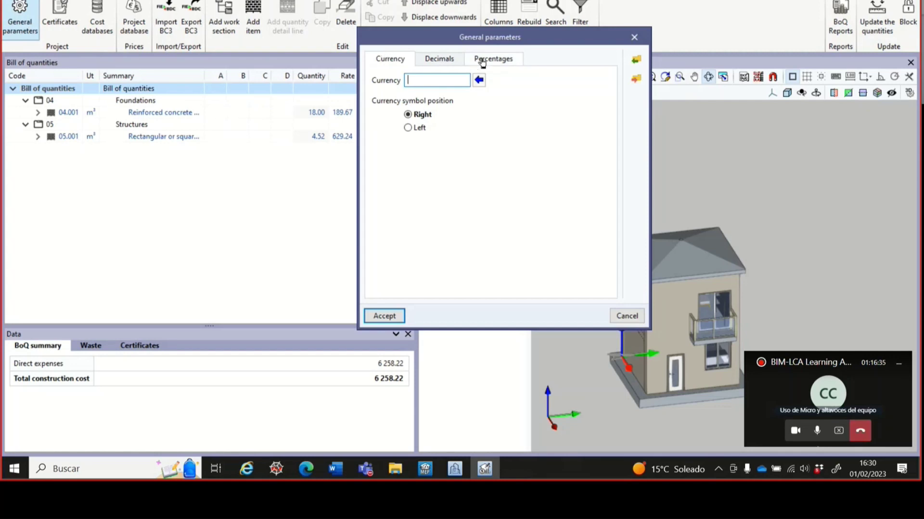
{"action": "left_click", "coordinate": [482, 81]}
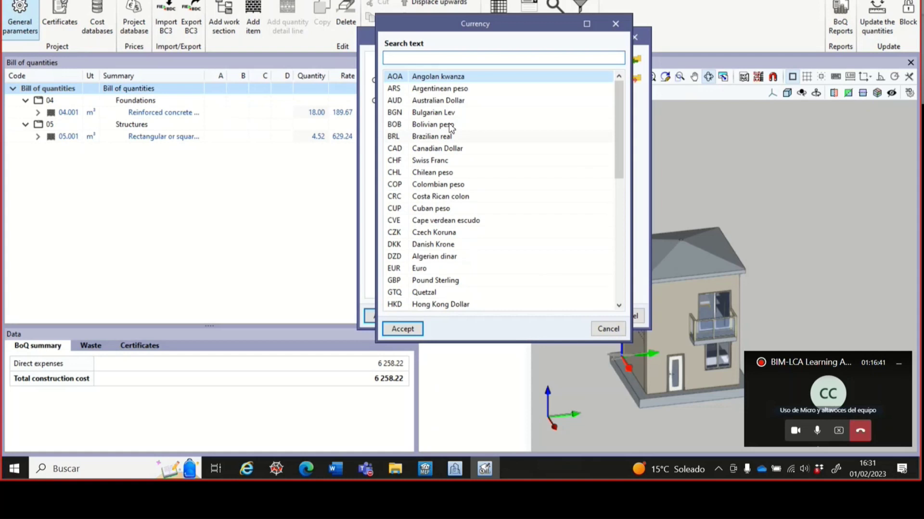
{"action": "scroll", "coordinate": [422, 179], "scroll_direction": "down", "scroll_amount": 1}
{"action": "left_click", "coordinate": [421, 233]}
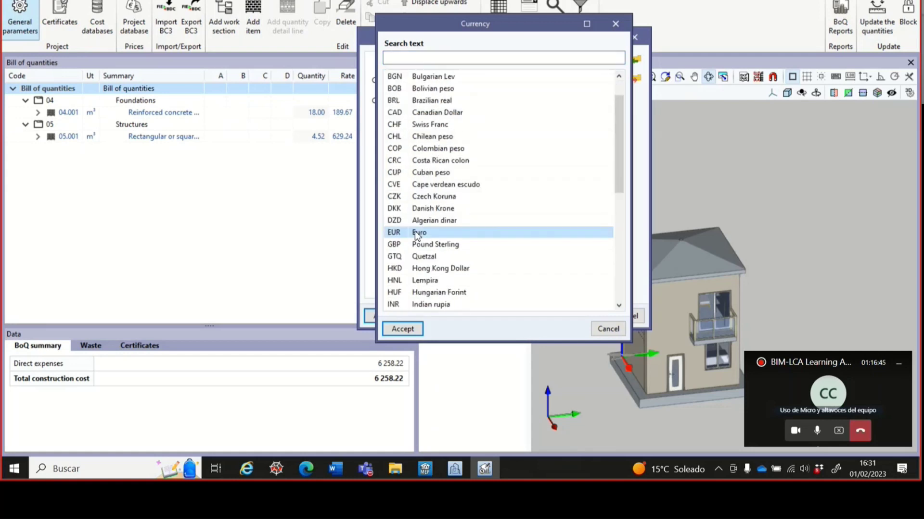
{"action": "left_click", "coordinate": [402, 329]}
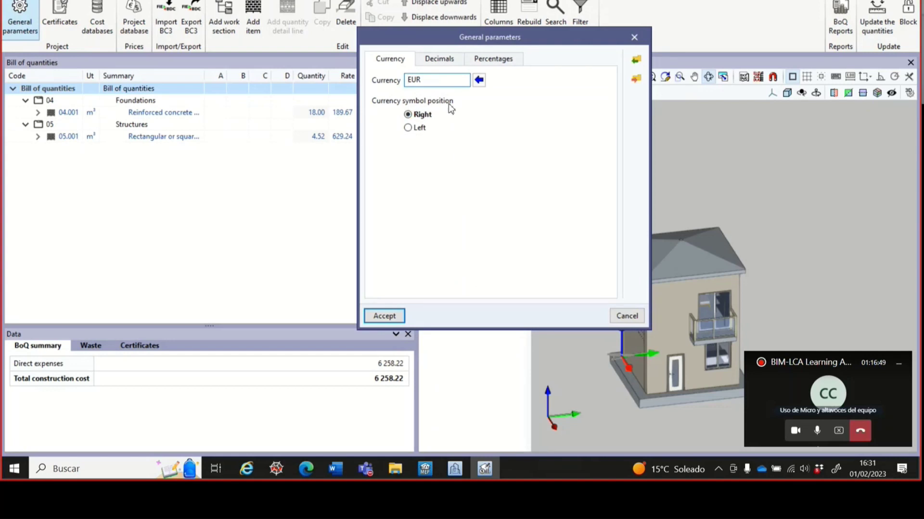
Set the percentages to 2% contingencies, 13% general expenses and 6% industrial profit.
{"action": "left_click", "coordinate": [449, 60]}
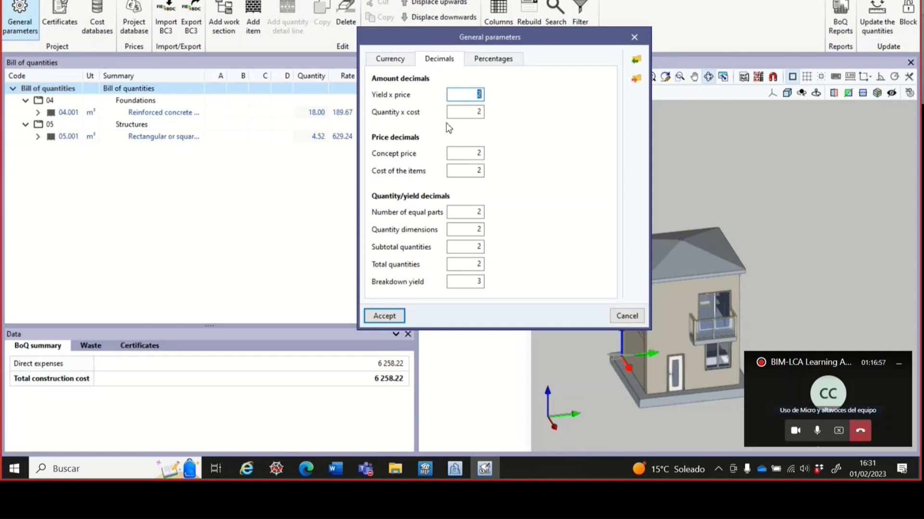
{"action": "left_click", "coordinate": [498, 61]}
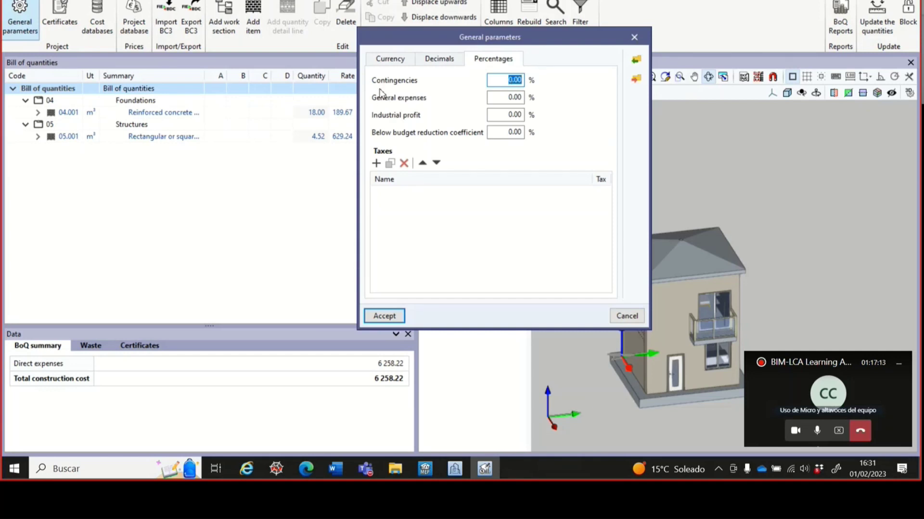
{"action": "type", "text": "2"}
{"action": "left_click", "coordinate": [503, 96]}
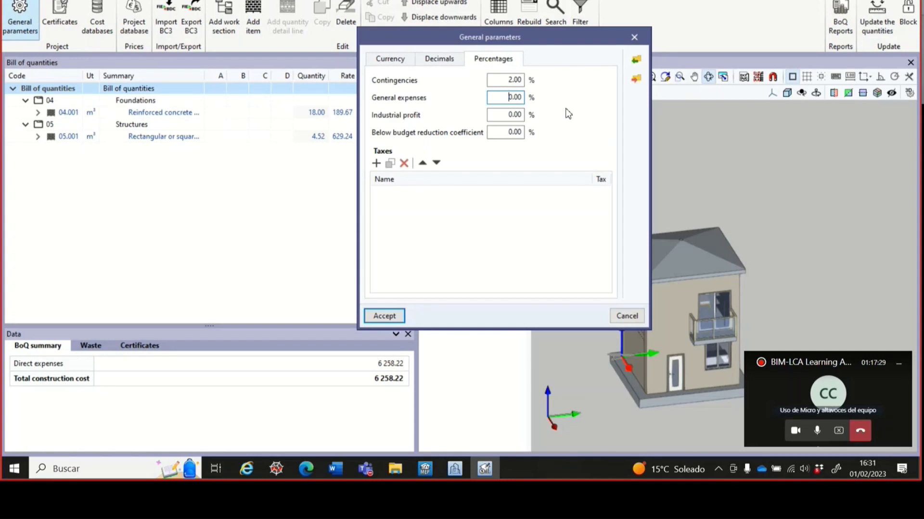
{"action": "type", "text": "13"}
{"action": "key", "text": "Delete"}
{"action": "key", "text": "Delete"}
{"action": "key", "text": "Delete"}
{"action": "key", "text": "Delete"}
{"action": "left_click", "coordinate": [493, 116]}
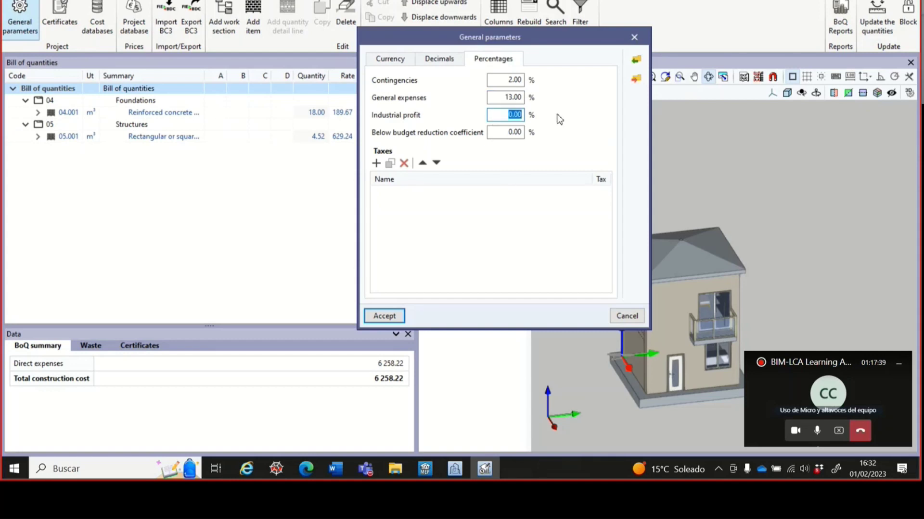
{"action": "type", "text": "6"}
{"action": "key", "text": "Tab"}
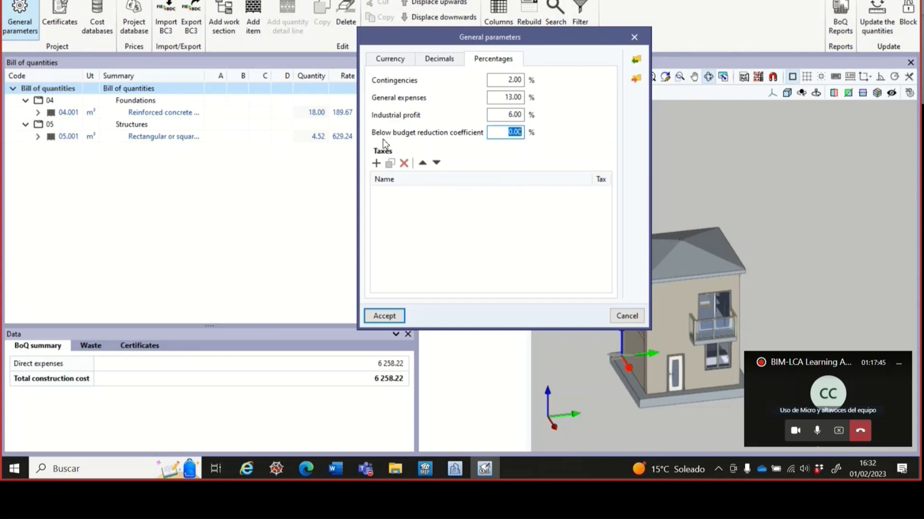
{"action": "left_click", "coordinate": [498, 133]}
Add a tax named VAT at 21% and apply the general parameters.
{"action": "left_click_drag", "start_coordinate": [592, 179], "coordinate": [567, 182]}
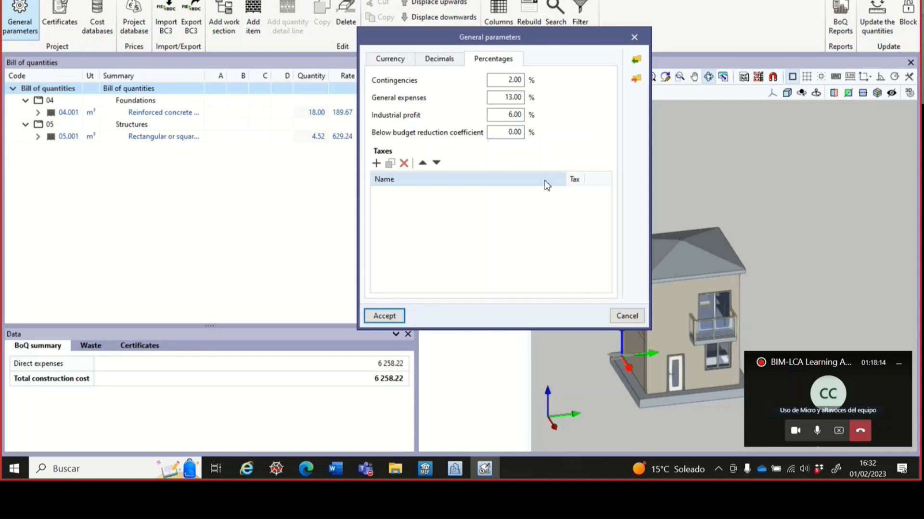
{"action": "left_click", "coordinate": [377, 163]}
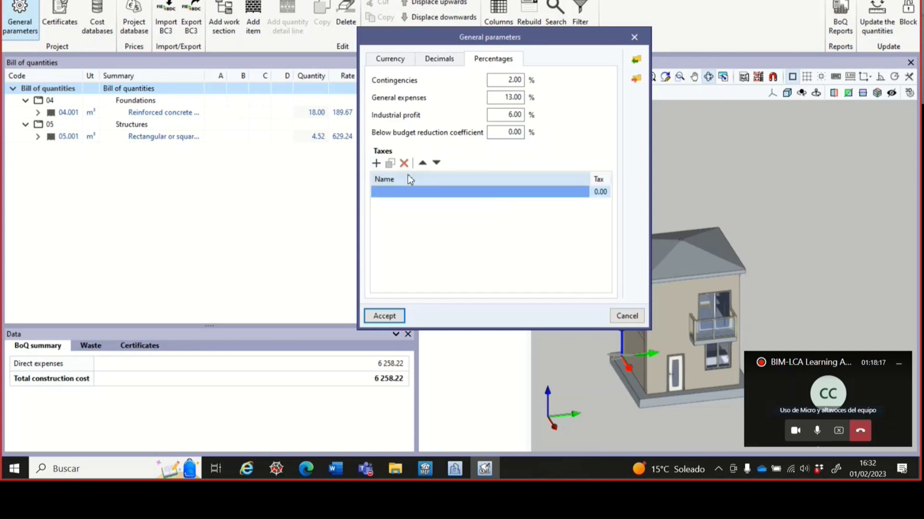
{"action": "left_click", "coordinate": [393, 194]}
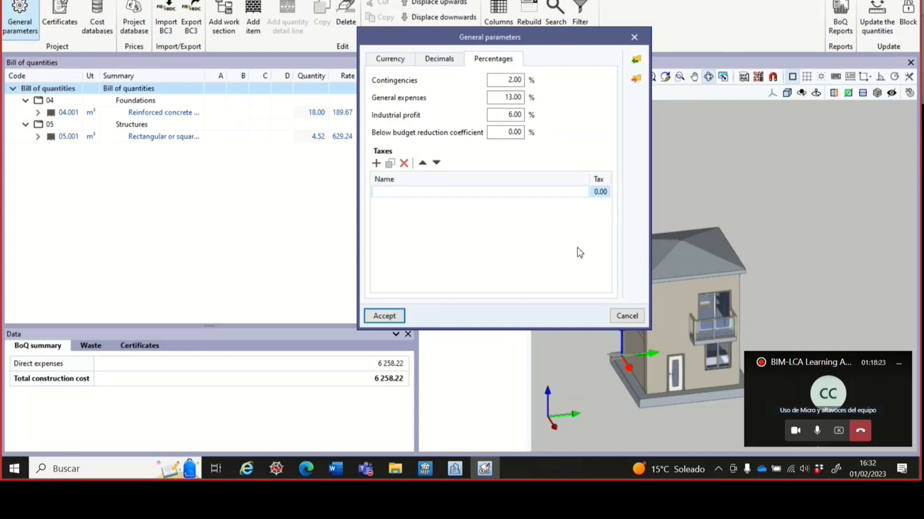
{"action": "type", "text": "VAT"}
{"action": "key", "text": "Return"}
{"action": "left_click_drag", "start_coordinate": [579, 180], "coordinate": [554, 180]}
{"action": "left_click", "coordinate": [567, 193]}
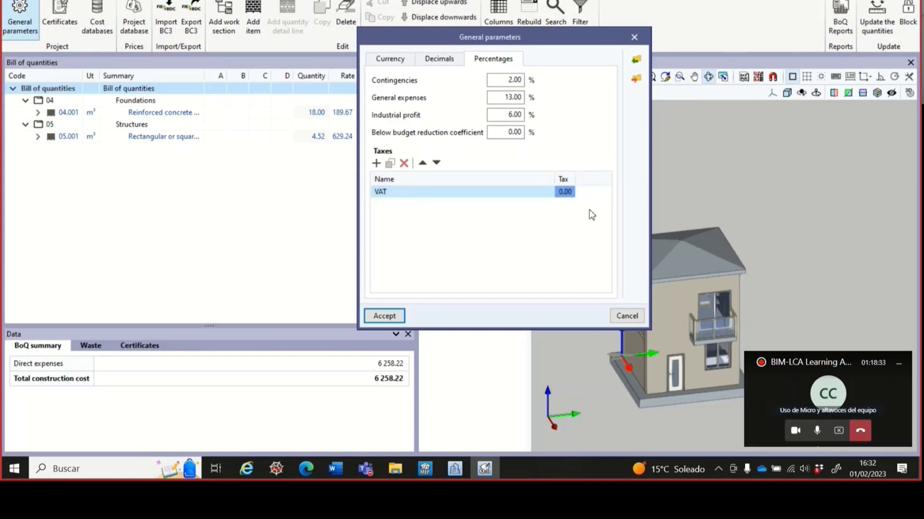
{"action": "type", "text": "12"}
{"action": "key", "text": "BackSpace"}
{"action": "key", "text": "BackSpace"}
{"action": "type", "text": "21"}
{"action": "key", "text": "Return"}
{"action": "left_click", "coordinate": [388, 318]}
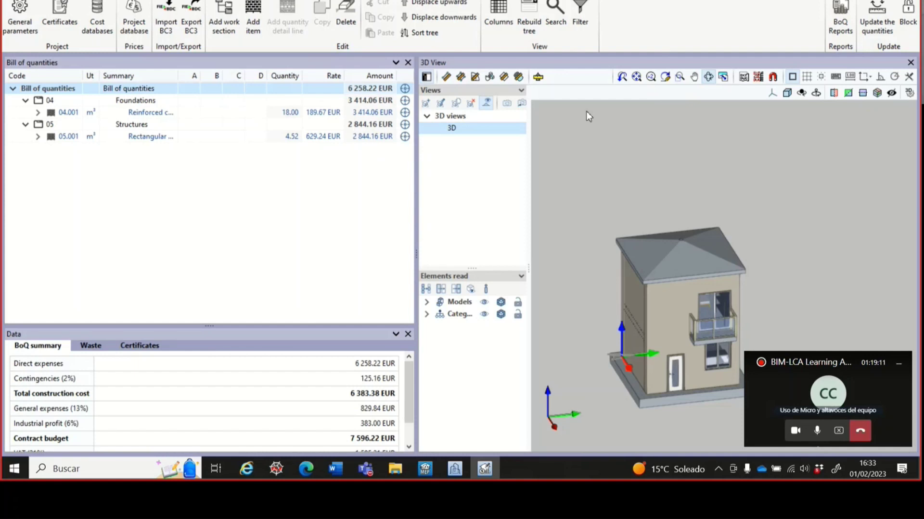
Rerun the quantities update with the measurement rules and House5 cost database, deleting the data of the current bill of quantities.
{"action": "left_click", "coordinate": [874, 30]}
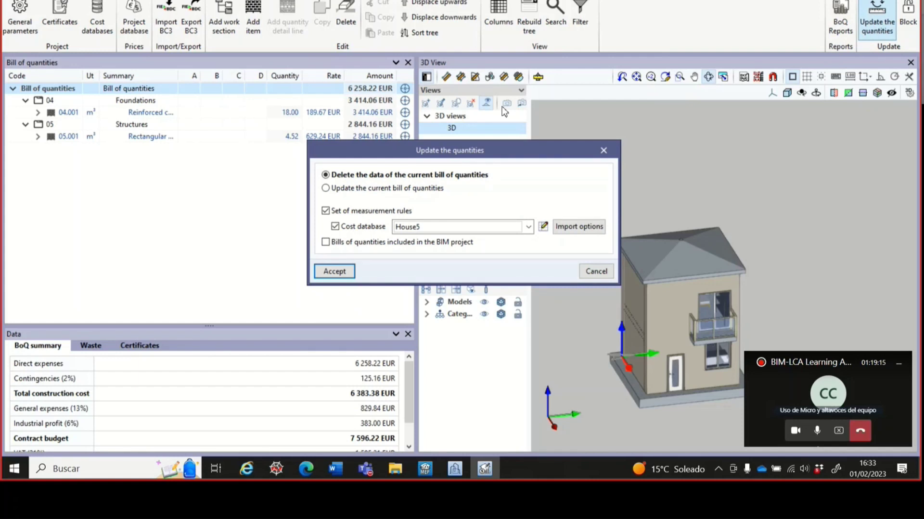
{"action": "left_click_drag", "start_coordinate": [481, 143], "coordinate": [519, 37]}
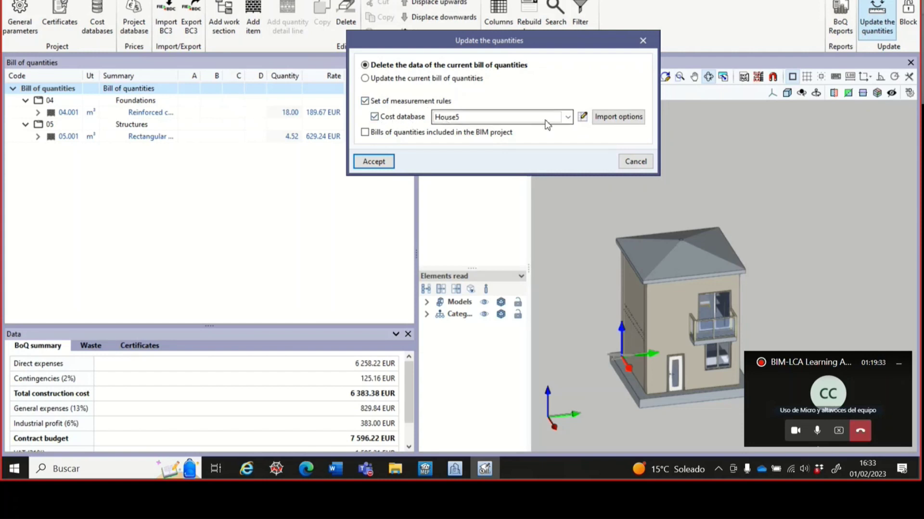
{"action": "left_click", "coordinate": [375, 168]}
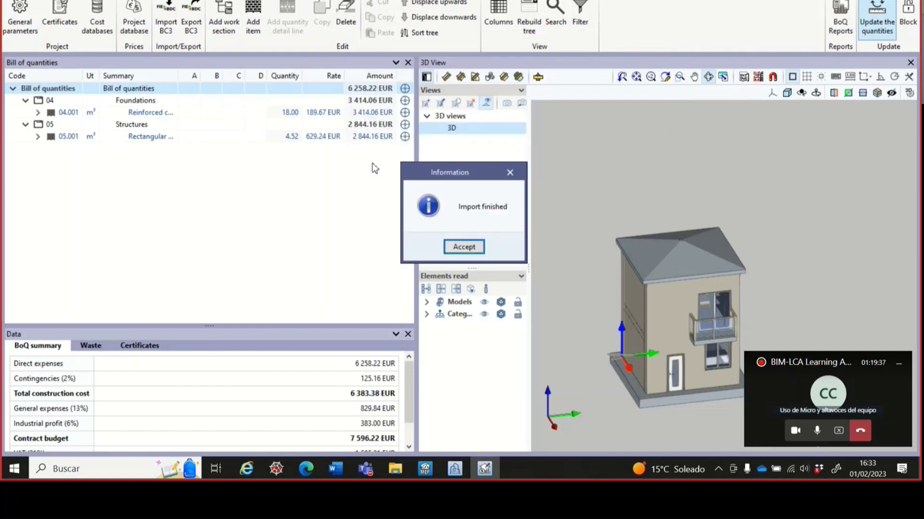
{"action": "left_click", "coordinate": [463, 246]}
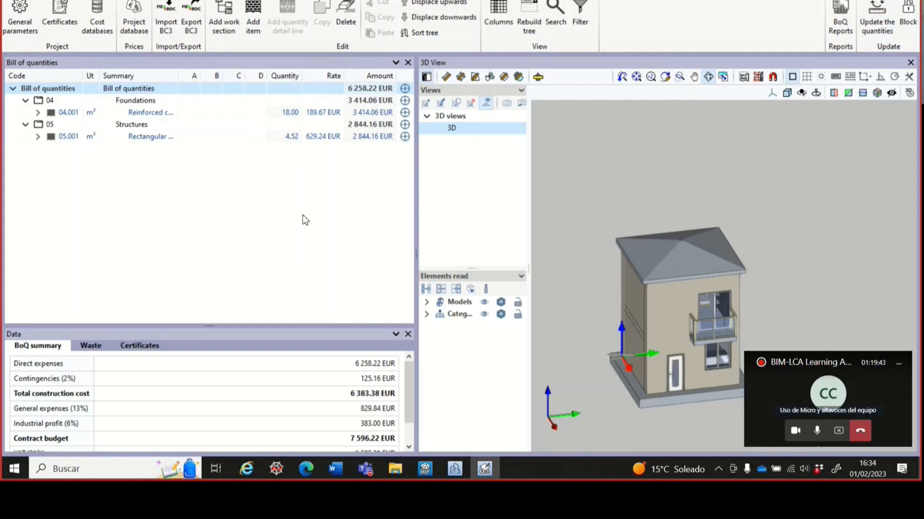
Enlarge the BoQ summary area until every line from direct expenses to base tender budget fits.
{"action": "left_click", "coordinate": [410, 425]}
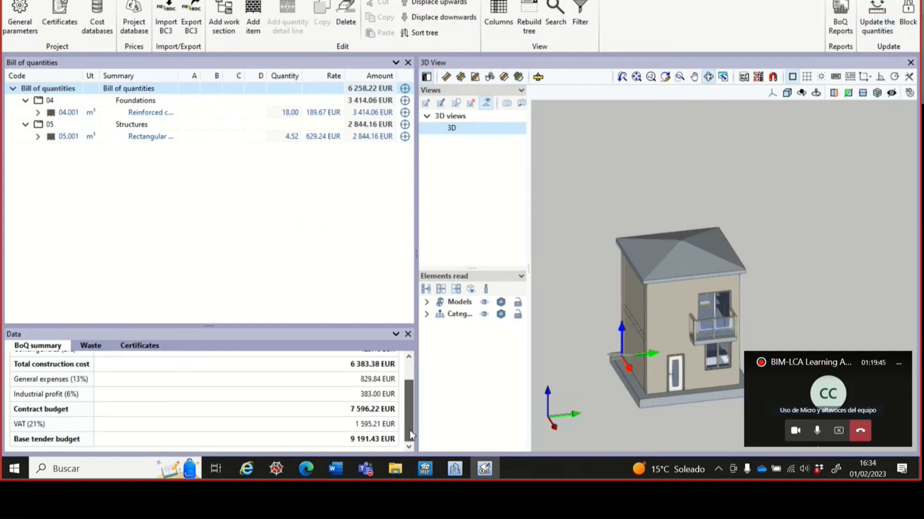
{"action": "mouse_move", "coordinate": [410, 435]}
{"action": "left_mouse_down"}
{"action": "mouse_move", "coordinate": [412, 407]}
{"action": "mouse_move", "coordinate": [412, 423]}
{"action": "left_mouse_up"}
{"action": "left_click_drag", "start_coordinate": [205, 326], "coordinate": [209, 281]}
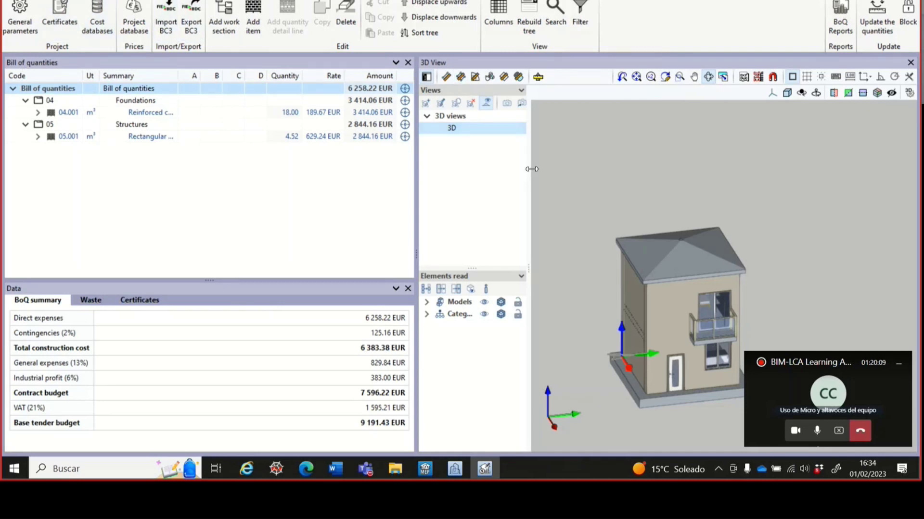
Widen the area with the views and read elements, and make the elements of all categories transparent in the 3D model.
{"action": "left_click_drag", "start_coordinate": [529, 165], "coordinate": [562, 164]}
{"action": "scroll", "coordinate": [728, 158], "scroll_direction": "down", "scroll_amount": 3}
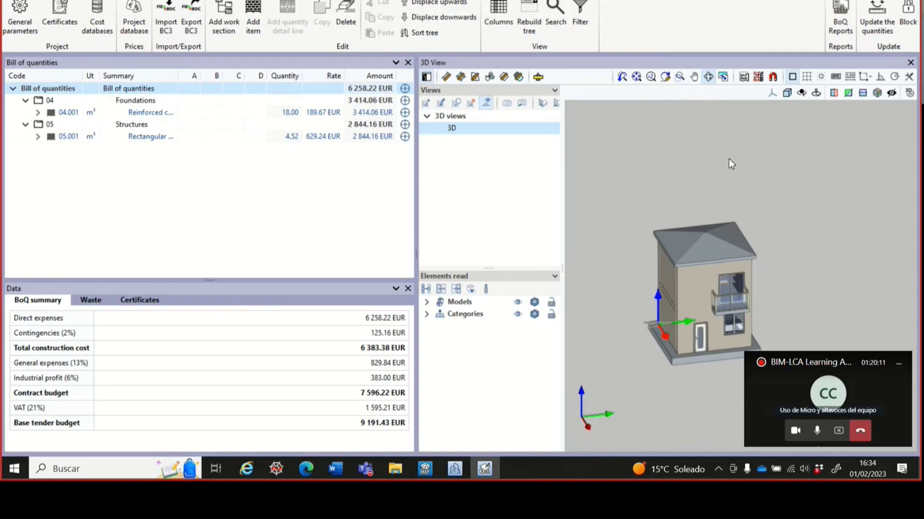
{"action": "scroll", "coordinate": [671, 212], "scroll_direction": "up", "scroll_amount": 5}
{"action": "scroll", "coordinate": [672, 212], "scroll_direction": "down", "scroll_amount": 3}
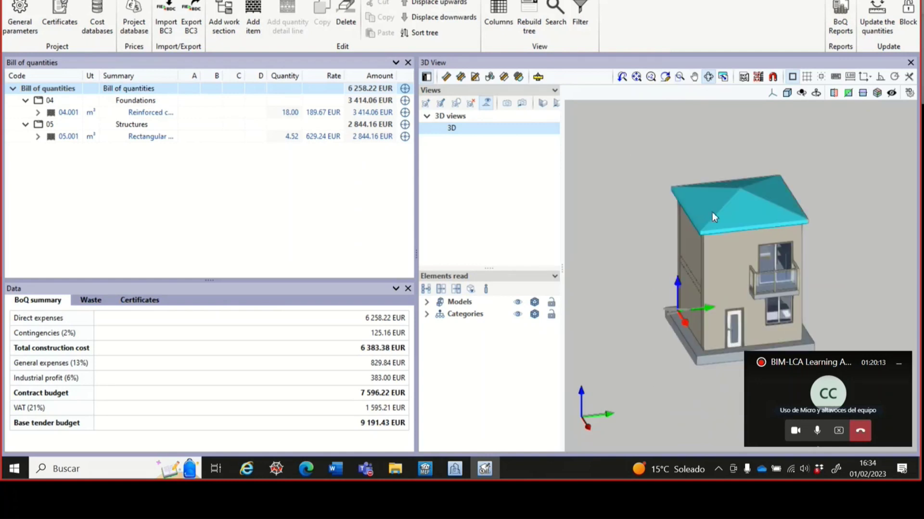
{"action": "scroll", "coordinate": [803, 288], "scroll_direction": "up", "scroll_amount": 2}
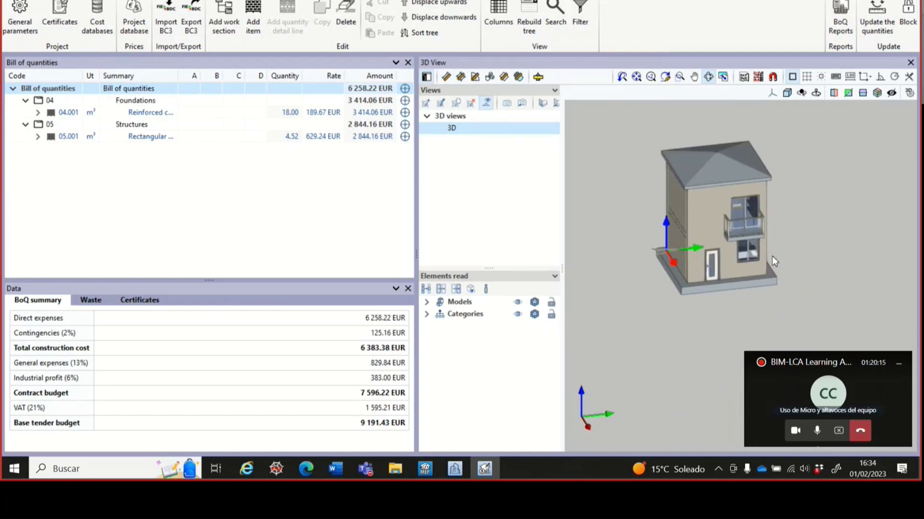
{"action": "scroll", "coordinate": [750, 231], "scroll_direction": "up", "scroll_amount": 2}
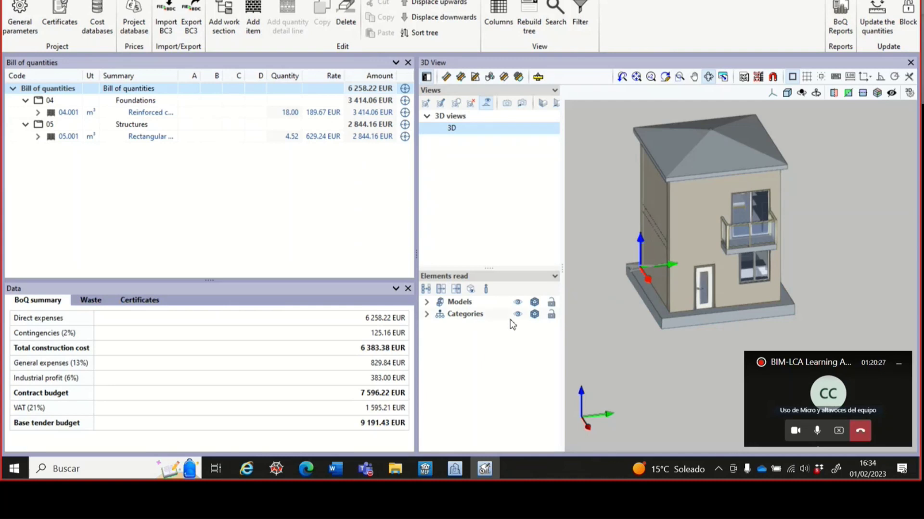
{"action": "left_click", "coordinate": [534, 314]}
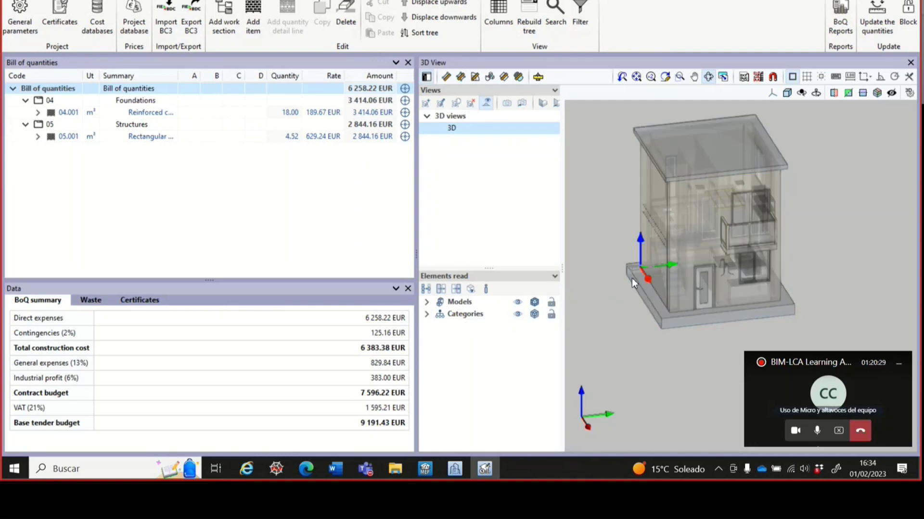
{"action": "left_click_drag", "start_coordinate": [706, 289], "coordinate": [795, 267]}
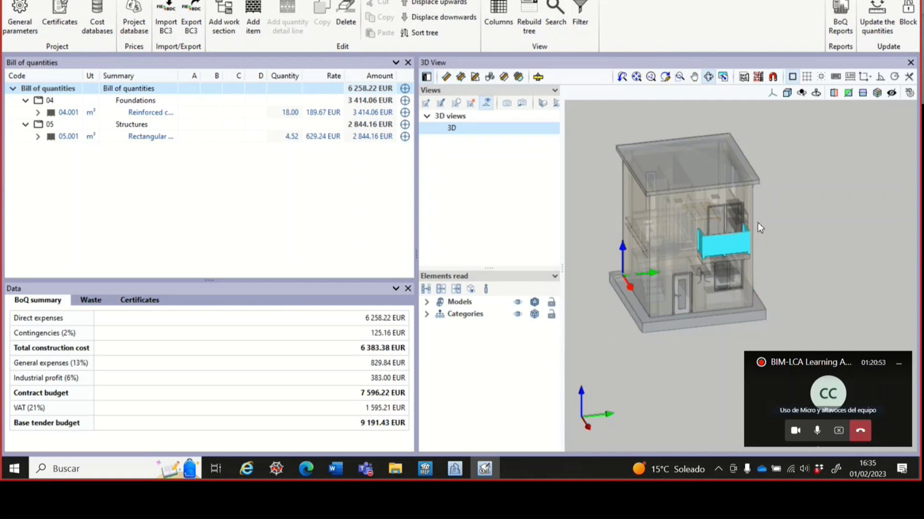
{"action": "scroll", "coordinate": [793, 197], "scroll_direction": "down", "scroll_amount": 1}
{"action": "scroll", "coordinate": [647, 212], "scroll_direction": "up", "scroll_amount": 2}
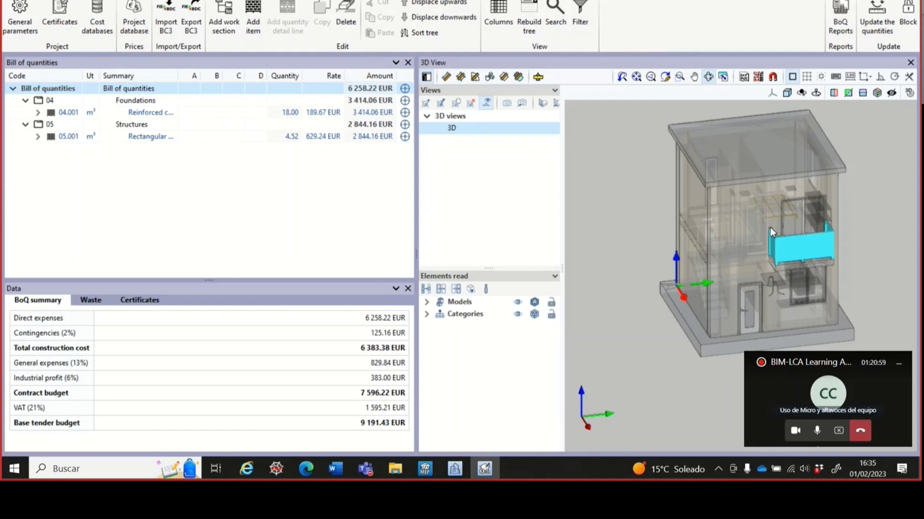
Examine in the 3D model which elements belong to foundation item 04.001 and structure item 05.001.
{"action": "left_click", "coordinate": [72, 114]}
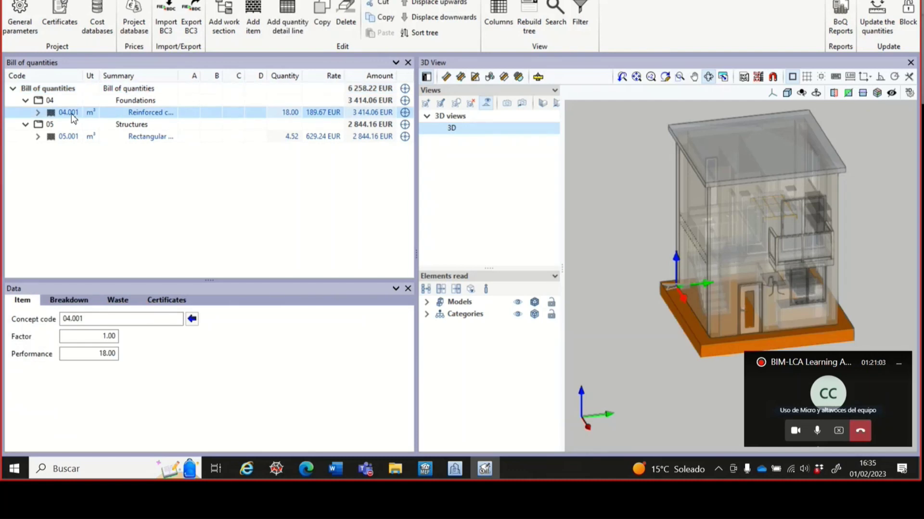
{"action": "left_click", "coordinate": [150, 138]}
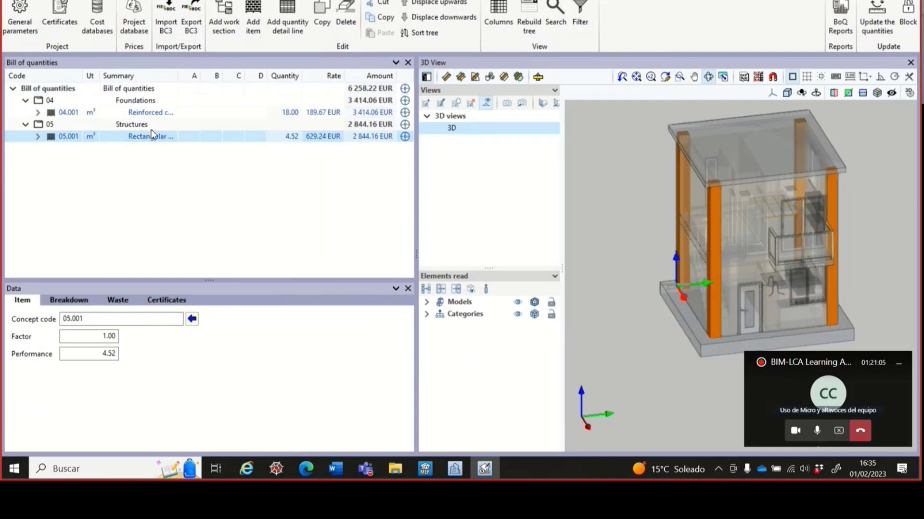
{"action": "left_click", "coordinate": [155, 114]}
{"action": "left_click", "coordinate": [154, 138]}
{"action": "left_click", "coordinate": [153, 115]}
{"action": "left_click", "coordinate": [155, 138]}
{"action": "scroll", "coordinate": [614, 175], "scroll_direction": "down", "scroll_amount": 3}
{"action": "scroll", "coordinate": [628, 164], "scroll_direction": "up", "scroll_amount": 4}
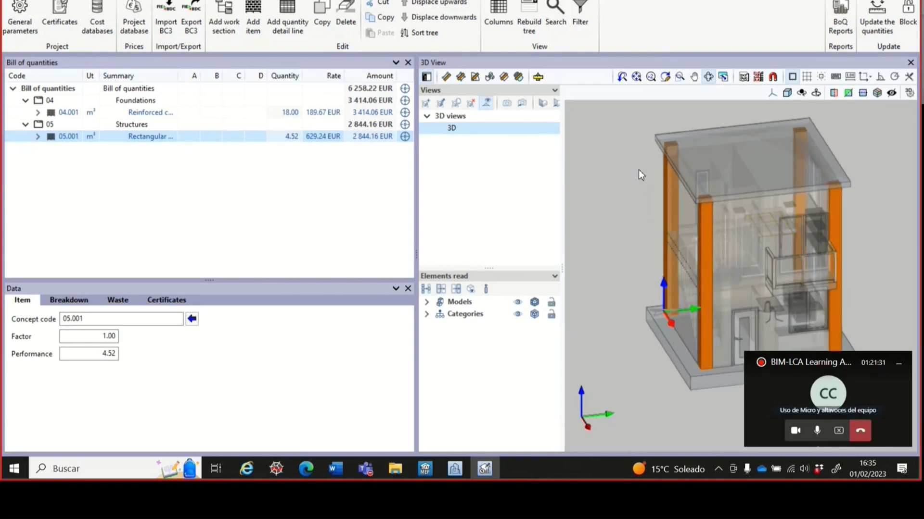
{"action": "scroll", "coordinate": [636, 175], "scroll_direction": "down", "scroll_amount": 2}
{"action": "scroll", "coordinate": [654, 175], "scroll_direction": "up", "scroll_amount": 2}
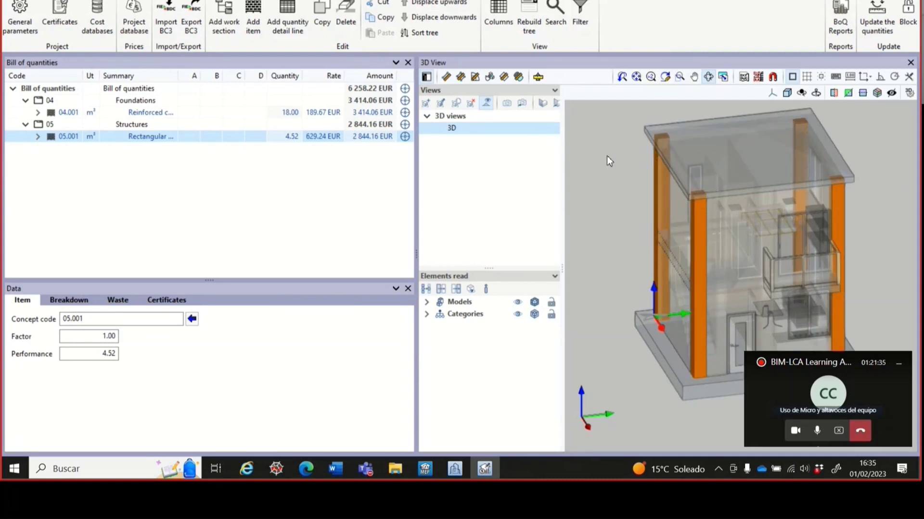
{"action": "scroll", "coordinate": [604, 155], "scroll_direction": "up", "scroll_amount": 1}
{"action": "scroll", "coordinate": [613, 160], "scroll_direction": "down", "scroll_amount": 1}
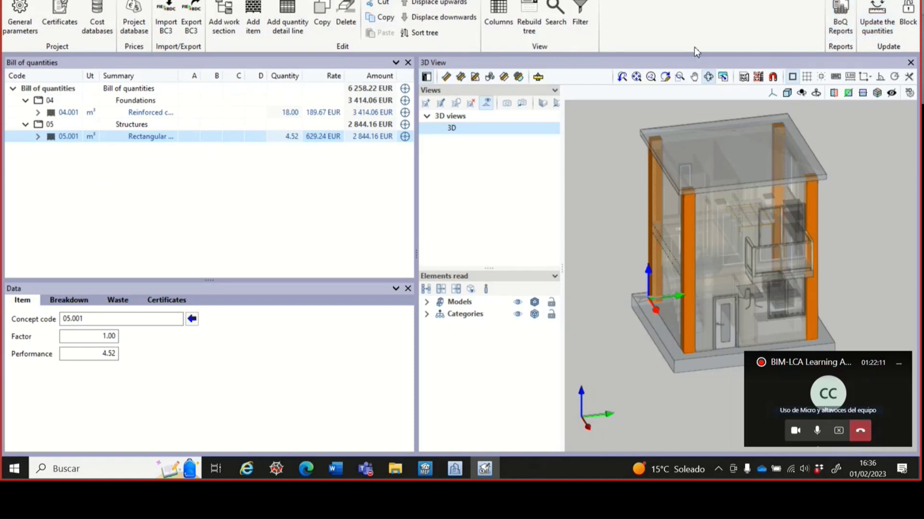
Share the results to BIMserver.center under the name Bill of quantities, described as House5, with the Bill of quantities (FIEBDC-3) included.
{"action": "left_click", "coordinate": [188, 14]}
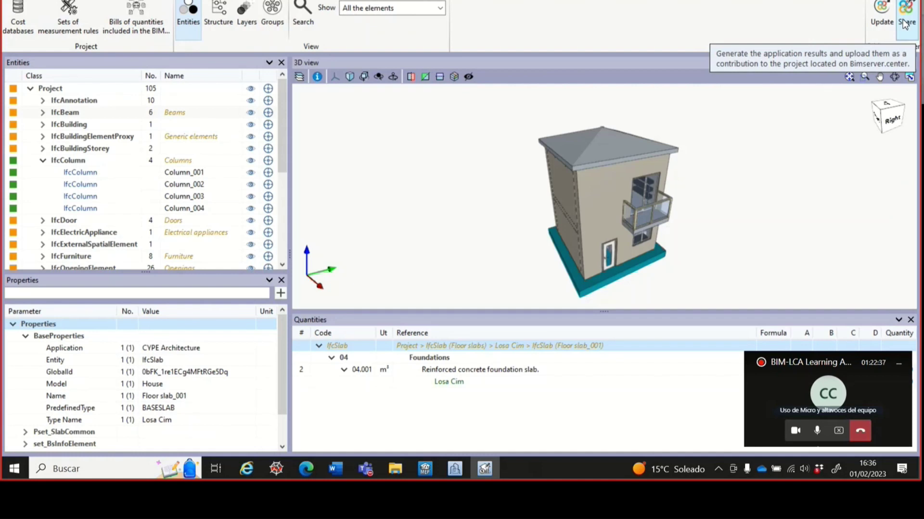
{"action": "left_click", "coordinate": [904, 24]}
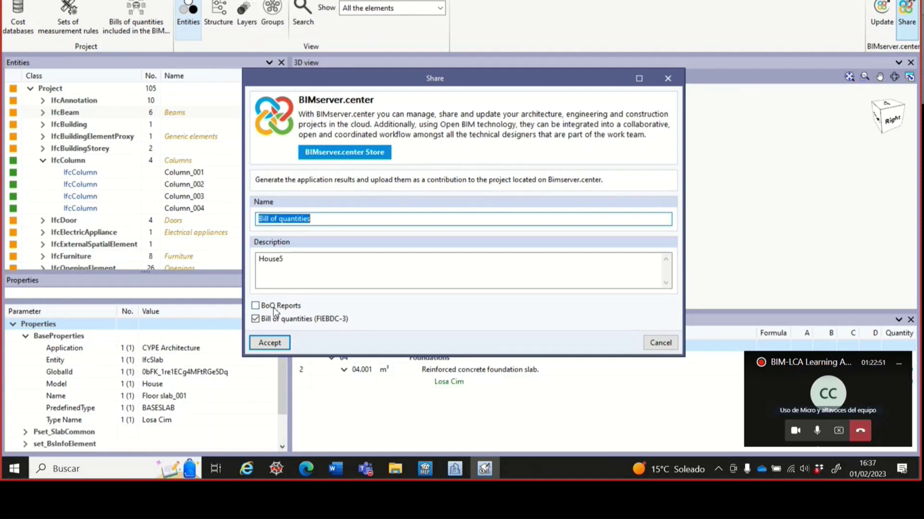
{"action": "left_click", "coordinate": [256, 307]}
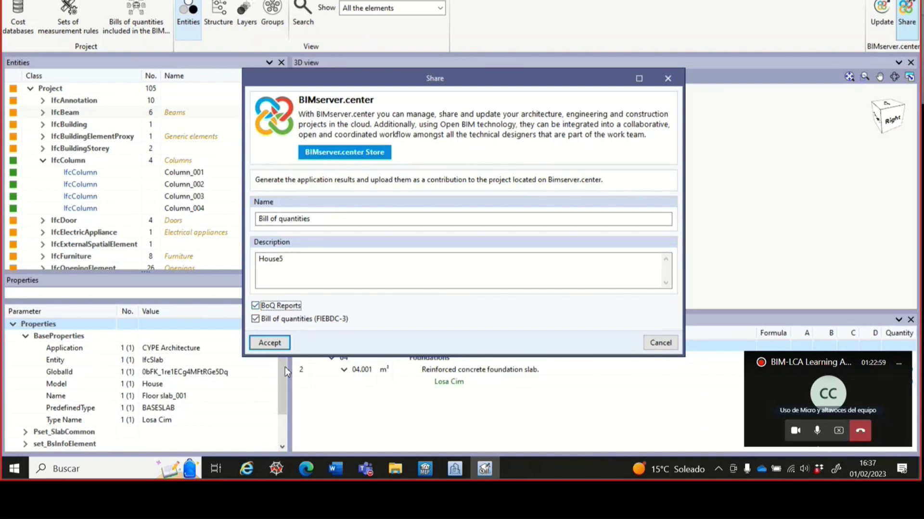
{"action": "left_click", "coordinate": [255, 306]}
{"action": "left_click", "coordinate": [268, 344]}
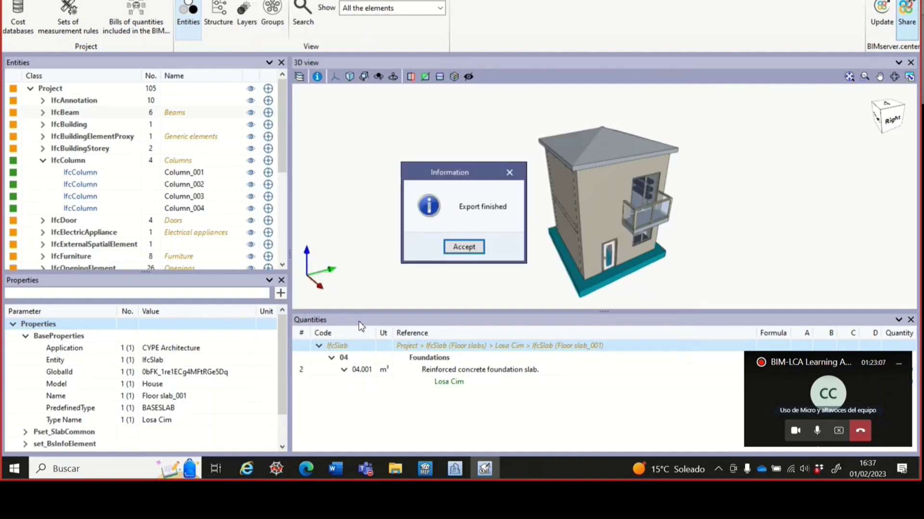
{"action": "left_click", "coordinate": [462, 247]}
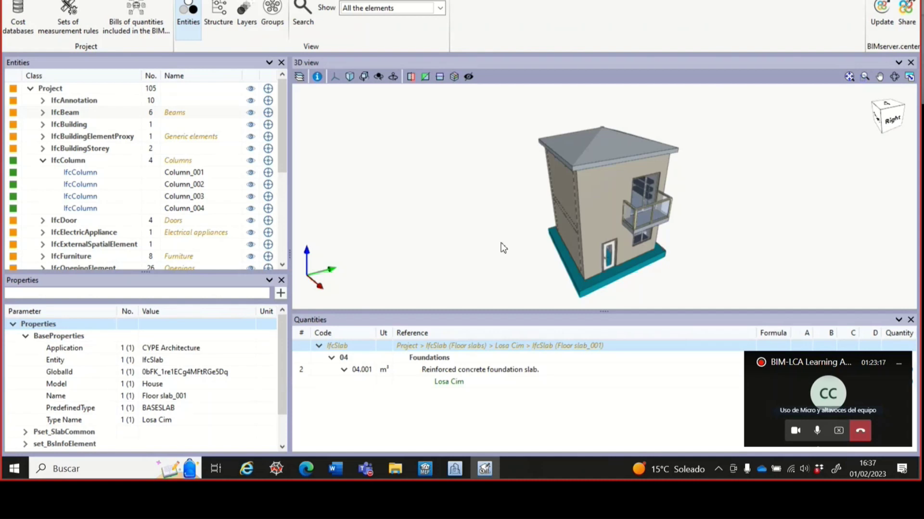
Generate the Priced bill of quantities report, review its foundations and structures sections, and close it.
{"action": "left_click", "coordinate": [223, 10]}
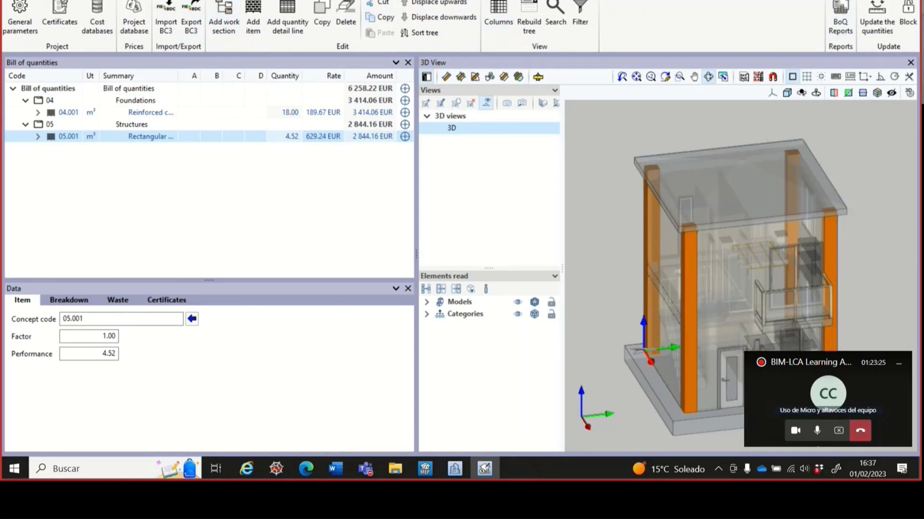
{"action": "left_click", "coordinate": [848, 36]}
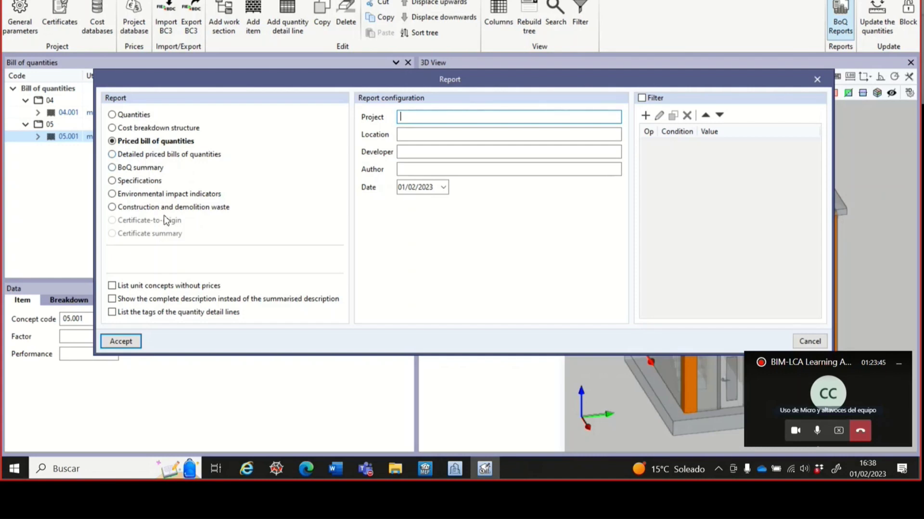
{"action": "left_click", "coordinate": [121, 342]}
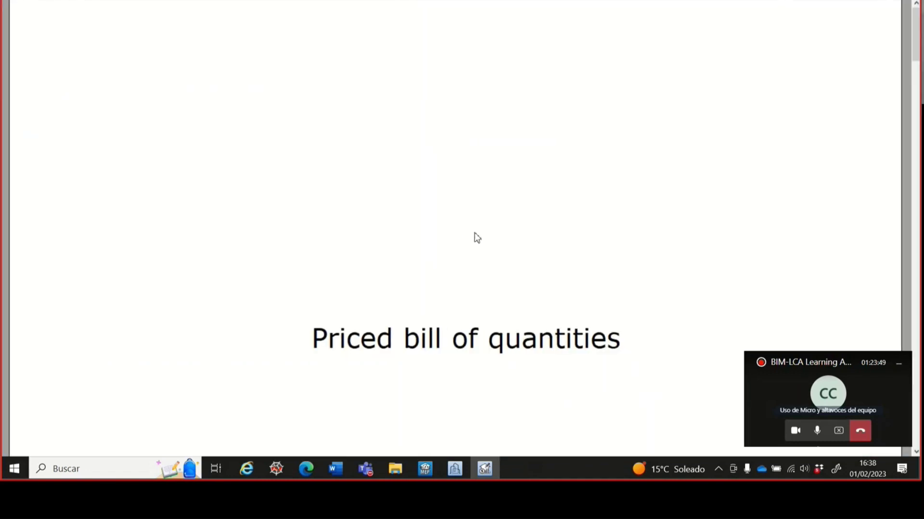
{"action": "scroll", "coordinate": [442, 212], "scroll_direction": "down", "scroll_amount": 1, "text": "ctrl"}
{"action": "scroll", "coordinate": [441, 212], "scroll_direction": "down", "scroll_amount": 3}
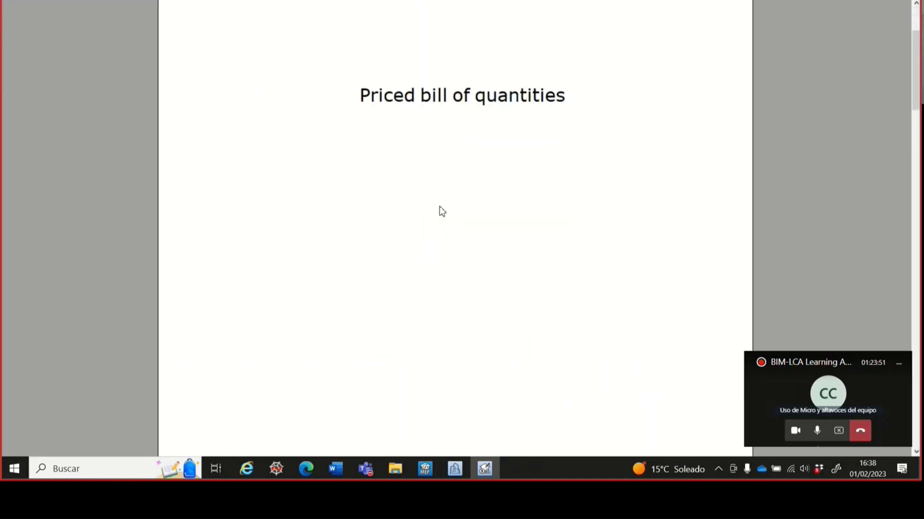
{"action": "scroll", "coordinate": [535, 144], "scroll_direction": "down", "scroll_amount": 3}
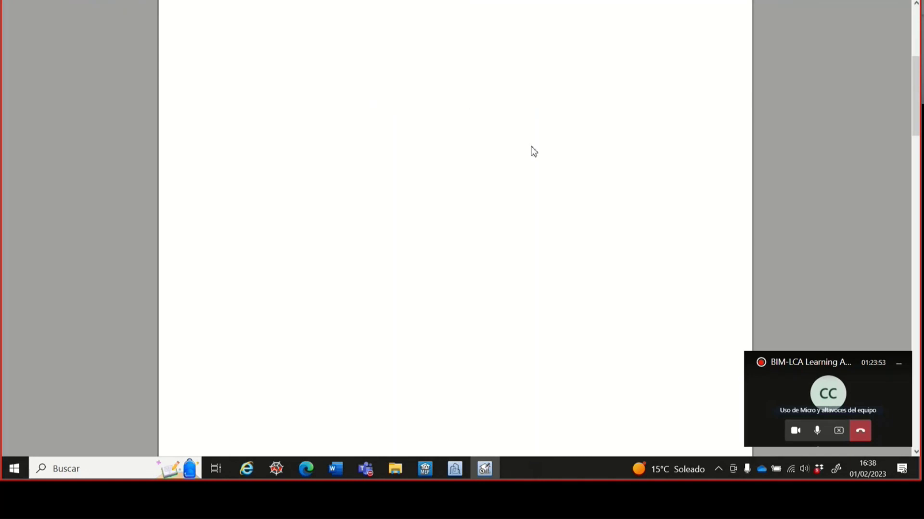
{"action": "scroll", "coordinate": [534, 152], "scroll_direction": "down", "scroll_amount": 10}
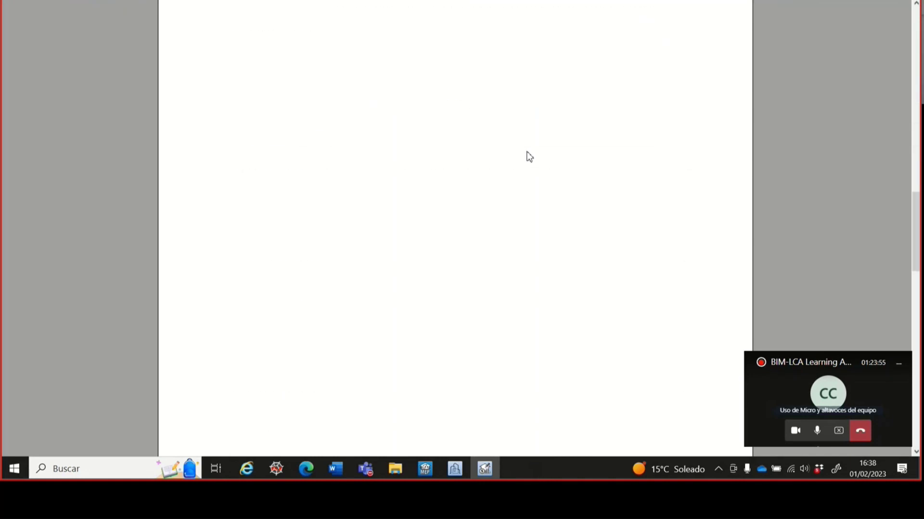
{"action": "scroll", "coordinate": [529, 157], "scroll_direction": "down", "scroll_amount": 8}
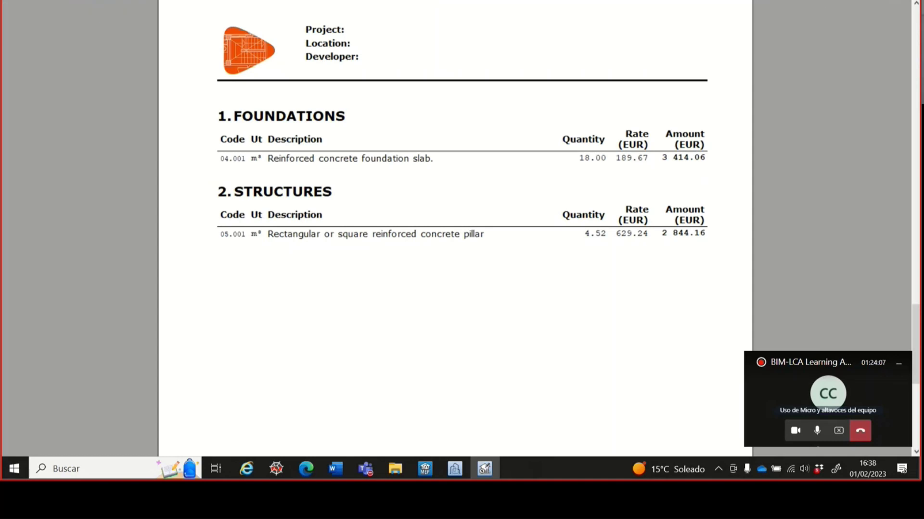
{"action": "key", "text": "Escape"}
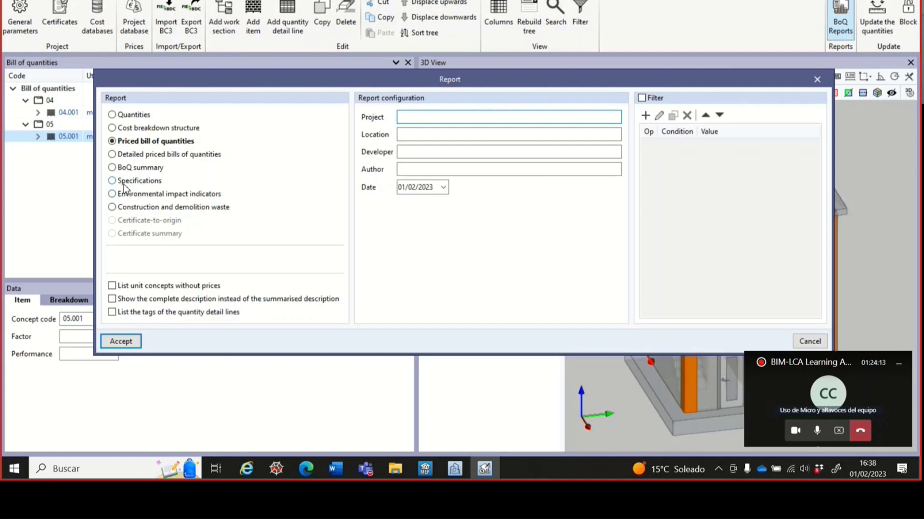
Generate the Detailed priced bills of quantities report with the complete description instead of the summarised description.
{"action": "left_click", "coordinate": [123, 157]}
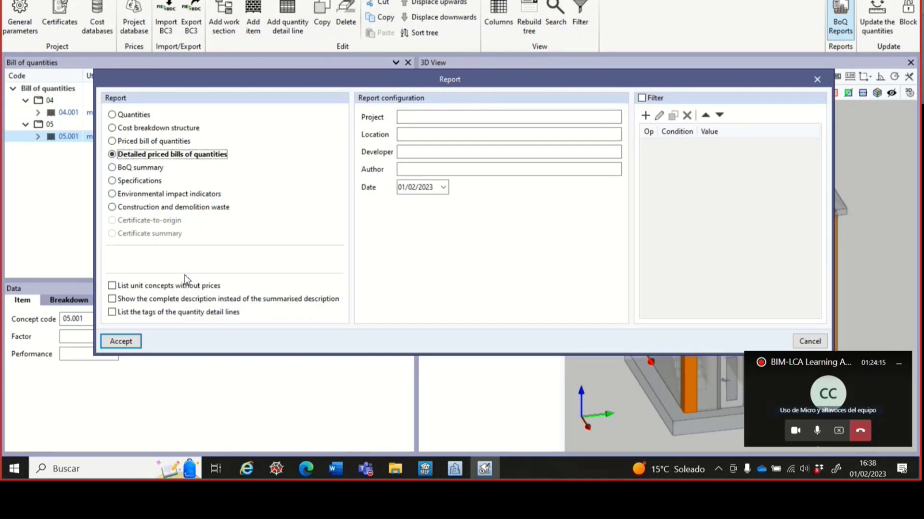
{"action": "left_click", "coordinate": [113, 301]}
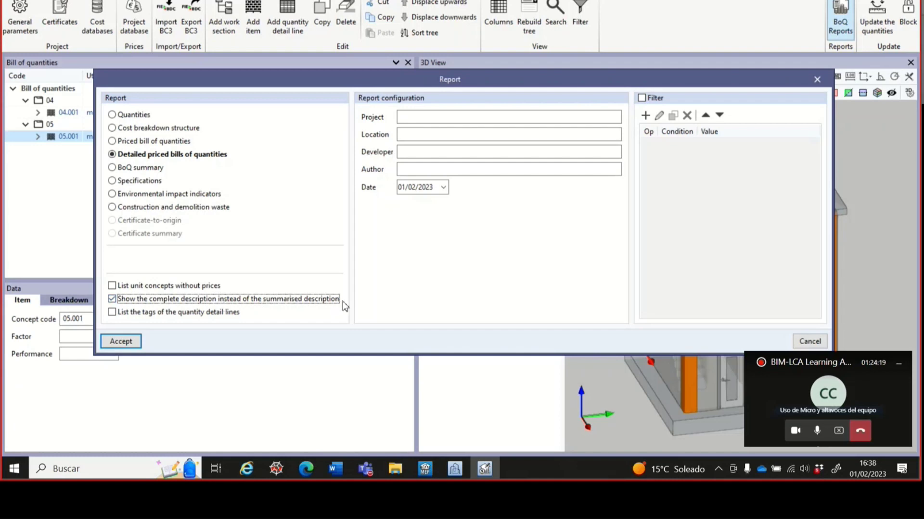
{"action": "left_click", "coordinate": [121, 341]}
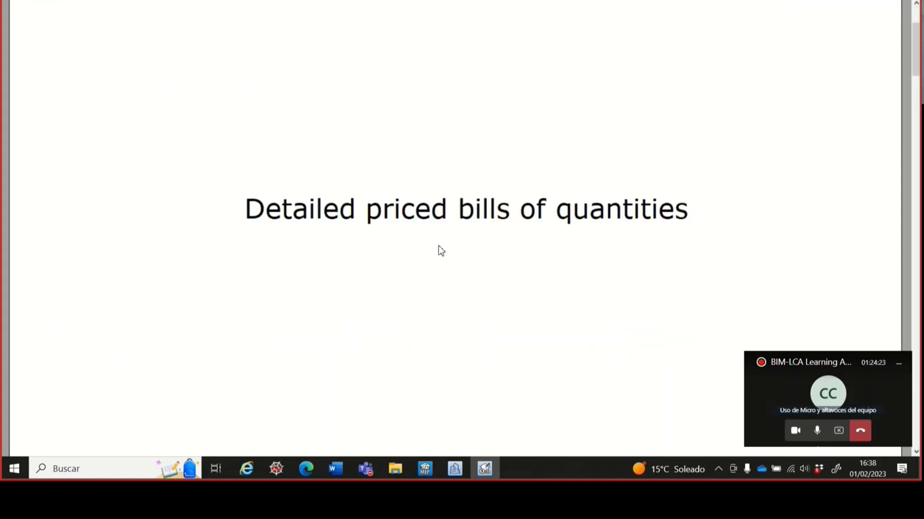
Examine the item descriptions, quantity detail lines, rates and amounts in the report's foundations and structures sections.
{"action": "scroll", "coordinate": [438, 251], "scroll_direction": "down", "scroll_amount": 10}
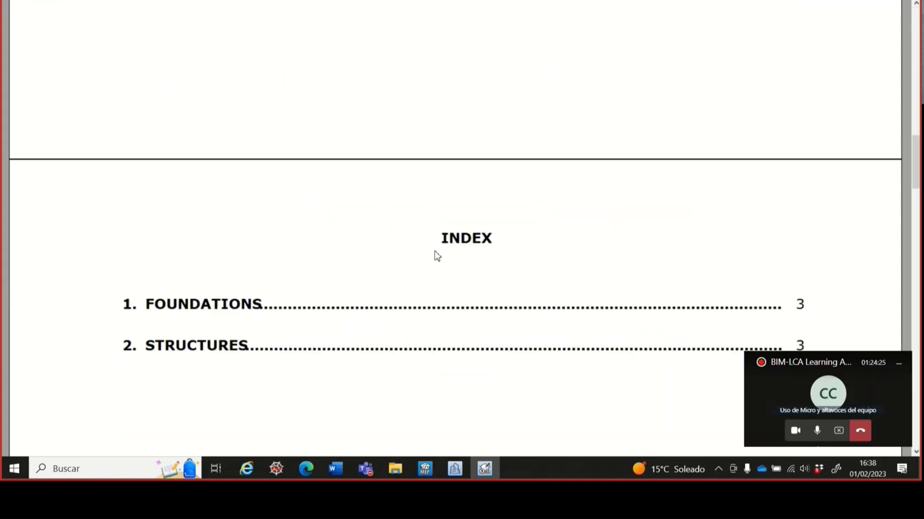
{"action": "scroll", "coordinate": [434, 250], "scroll_direction": "down", "scroll_amount": 10}
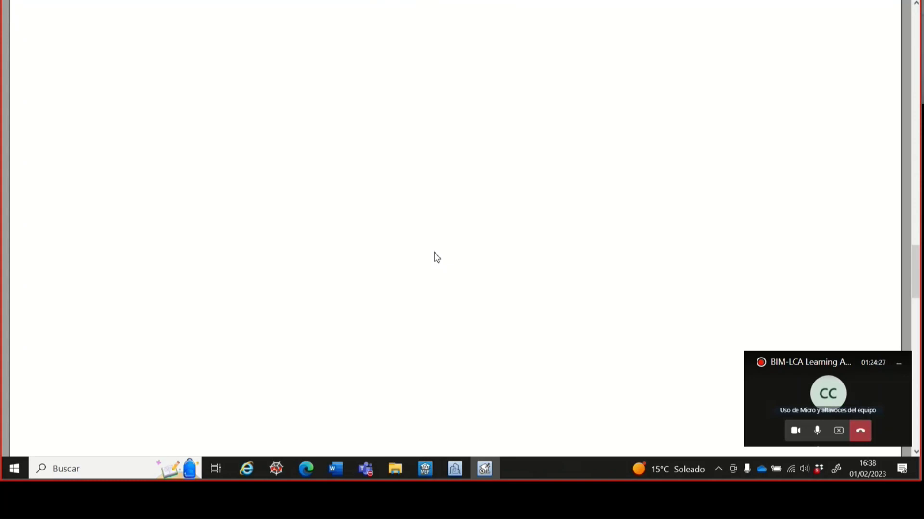
{"action": "scroll", "coordinate": [434, 252], "scroll_direction": "down", "scroll_amount": 8}
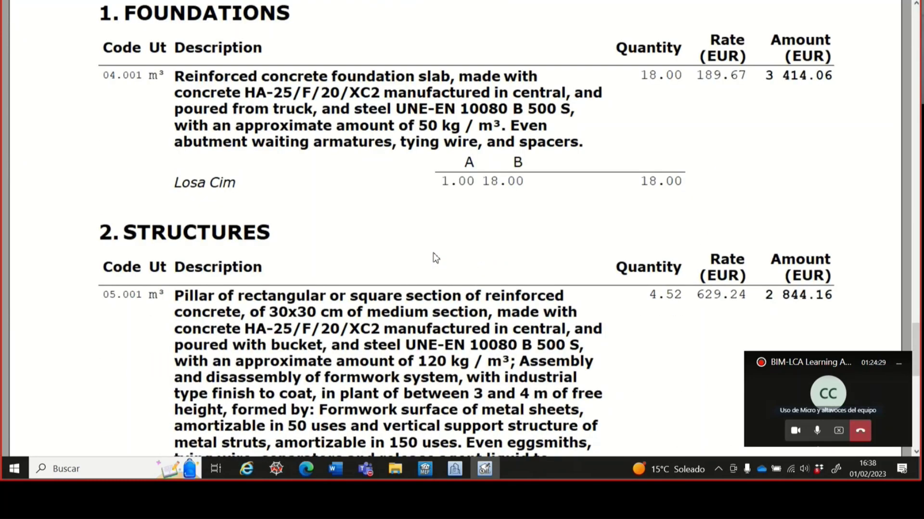
{"action": "scroll", "coordinate": [434, 258], "scroll_direction": "down", "scroll_amount": 2, "text": "ctrl"}
{"action": "scroll", "coordinate": [418, 258], "scroll_direction": "up", "scroll_amount": 1}
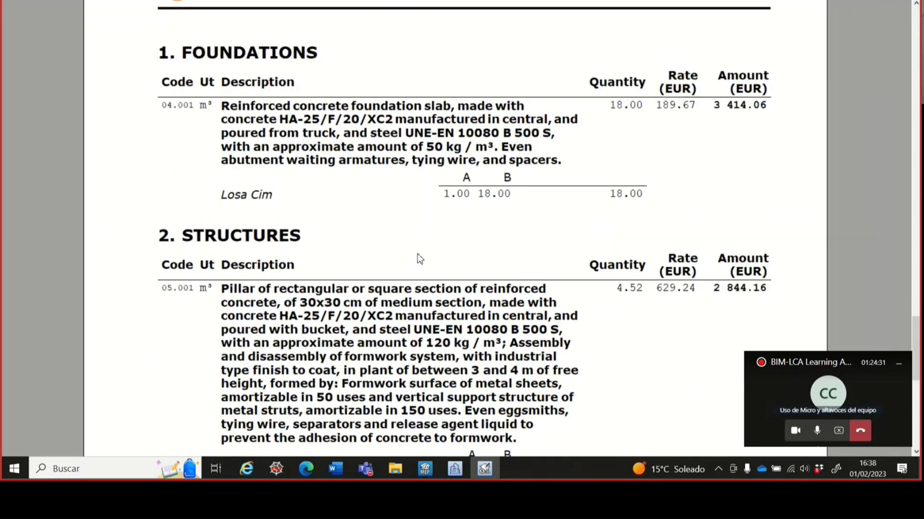
{"action": "scroll", "coordinate": [399, 192], "scroll_direction": "down", "scroll_amount": 3}
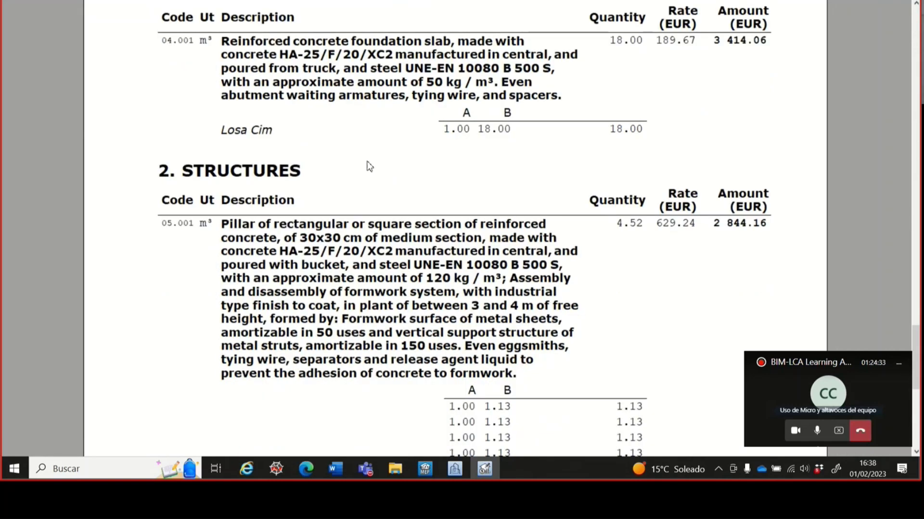
{"action": "scroll", "coordinate": [393, 199], "scroll_direction": "up", "scroll_amount": 4}
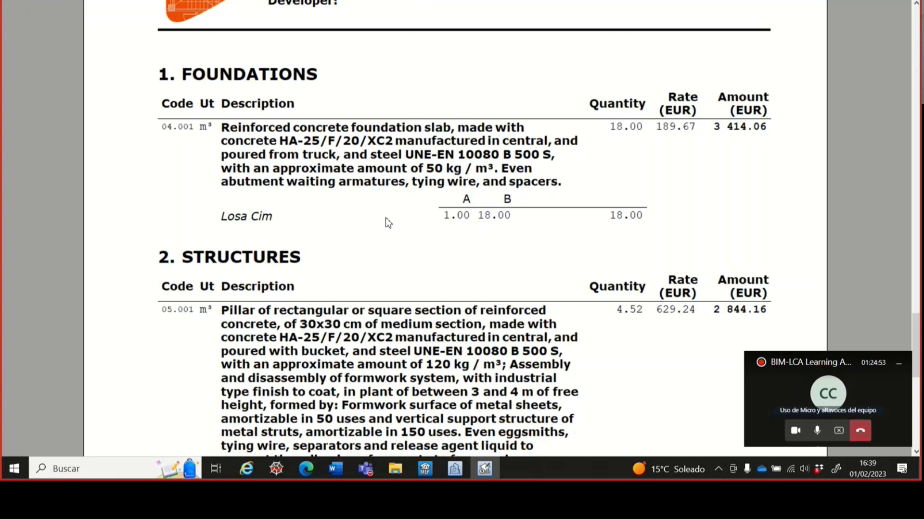
{"action": "scroll", "coordinate": [386, 218], "scroll_direction": "down", "scroll_amount": 1, "text": "ctrl"}
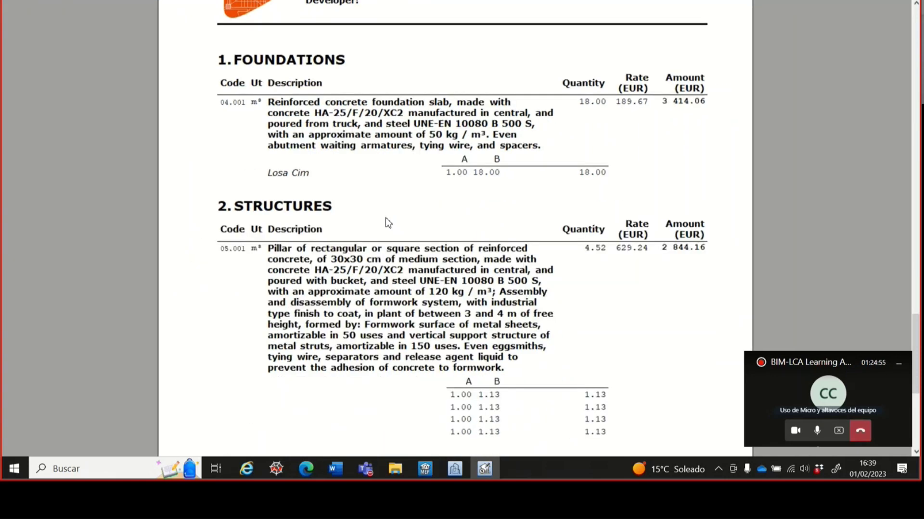
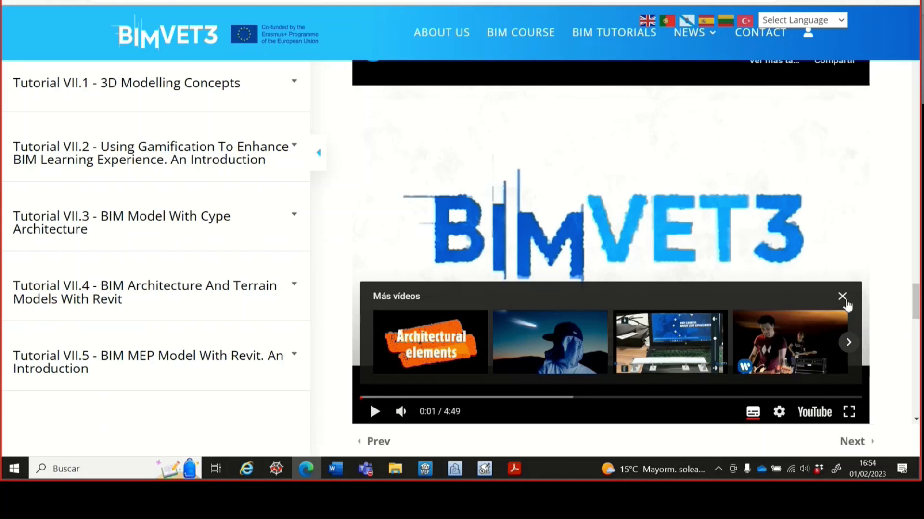
In the browser, play the structural elements tutorial video on the BIMVET3 course page, skip forward and pause it at 0:26.
{"action": "left_click", "coordinate": [539, 303]}
{"action": "left_click", "coordinate": [848, 412]}
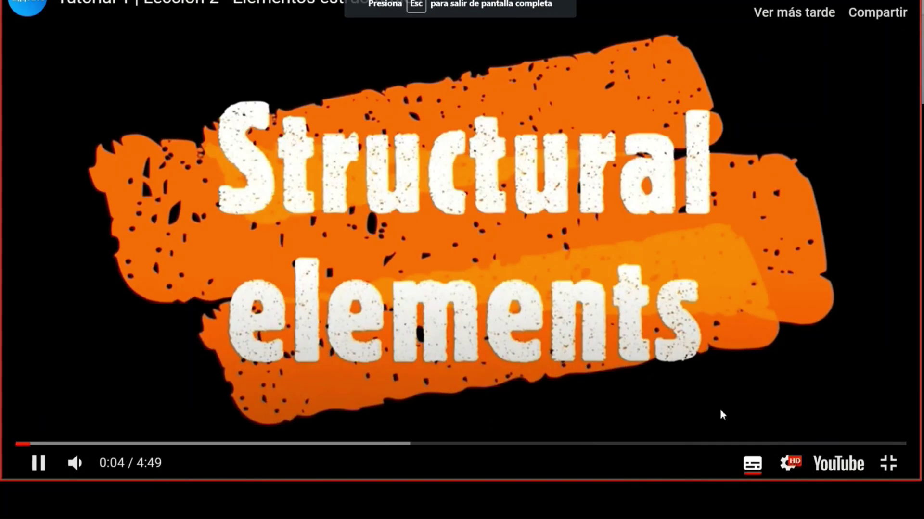
{"action": "left_click", "coordinate": [74, 464]}
{"action": "left_click", "coordinate": [73, 467]}
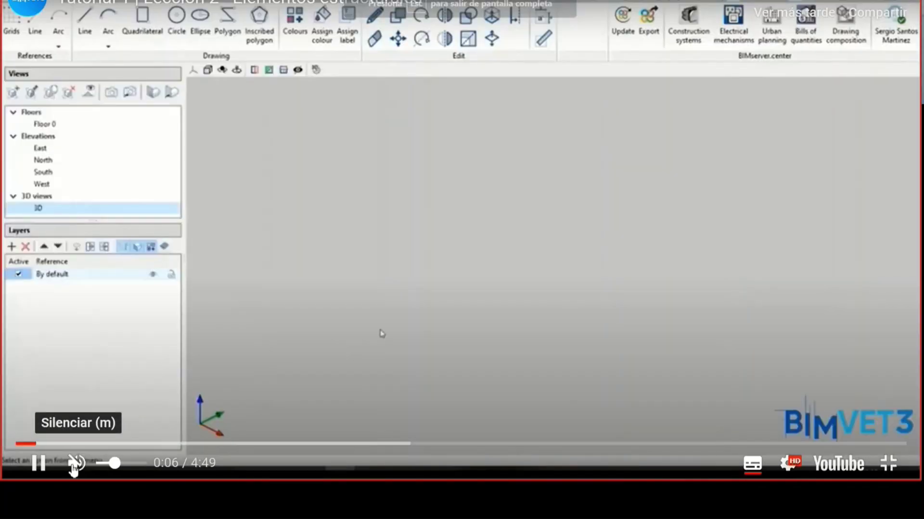
{"action": "double_click", "coordinate": [443, 352]}
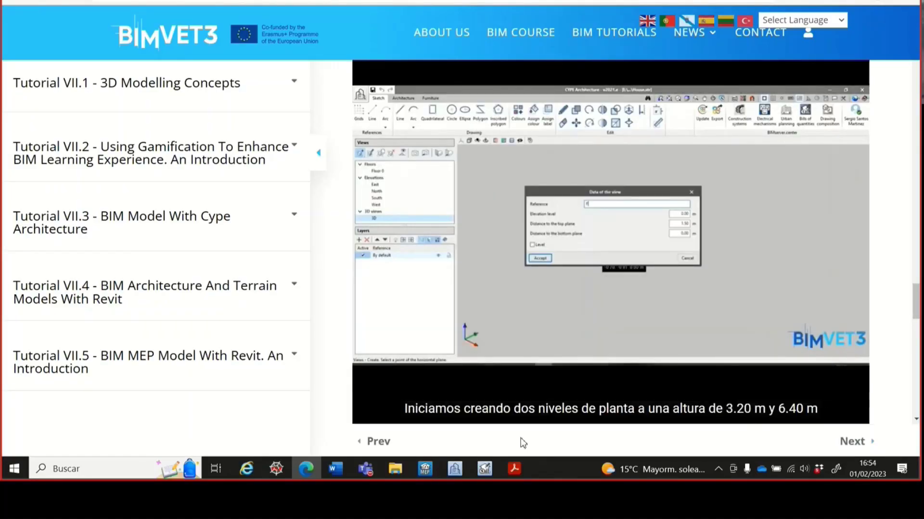
{"action": "key", "text": "Right"}
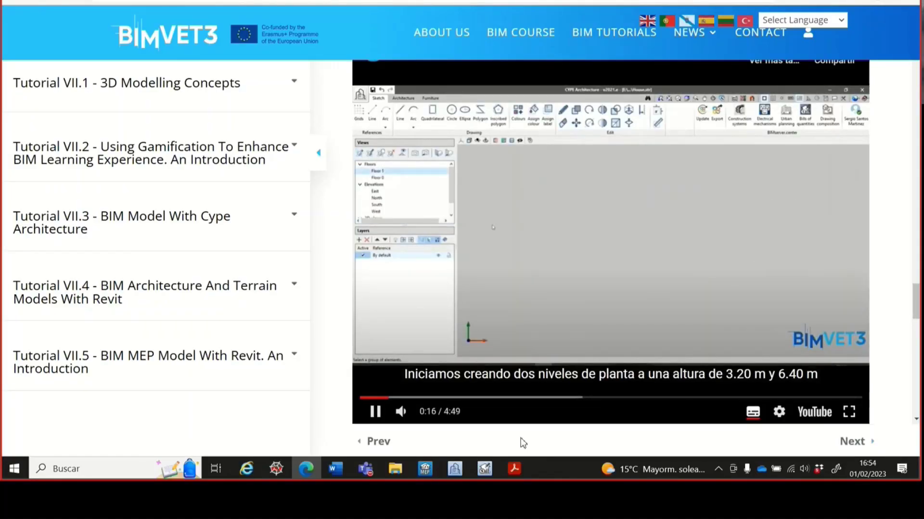
{"action": "key", "text": "Right"}
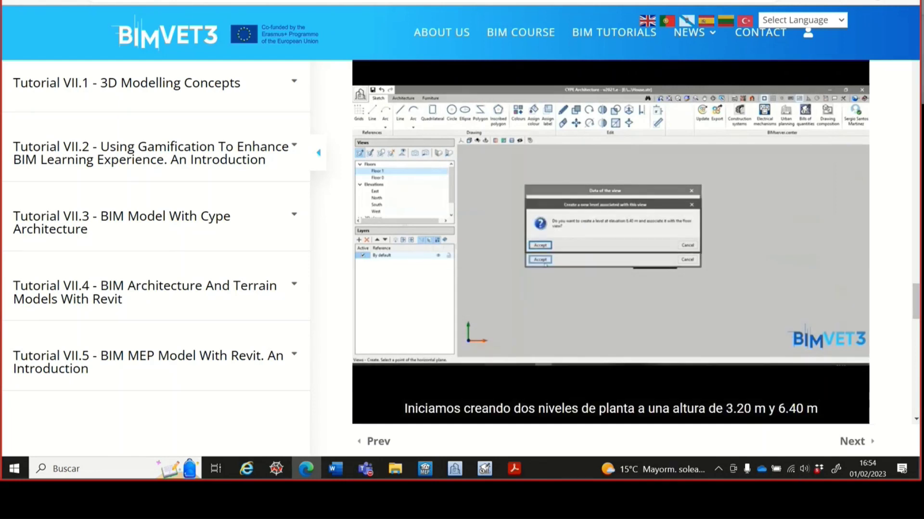
{"action": "left_click", "coordinate": [782, 290]}
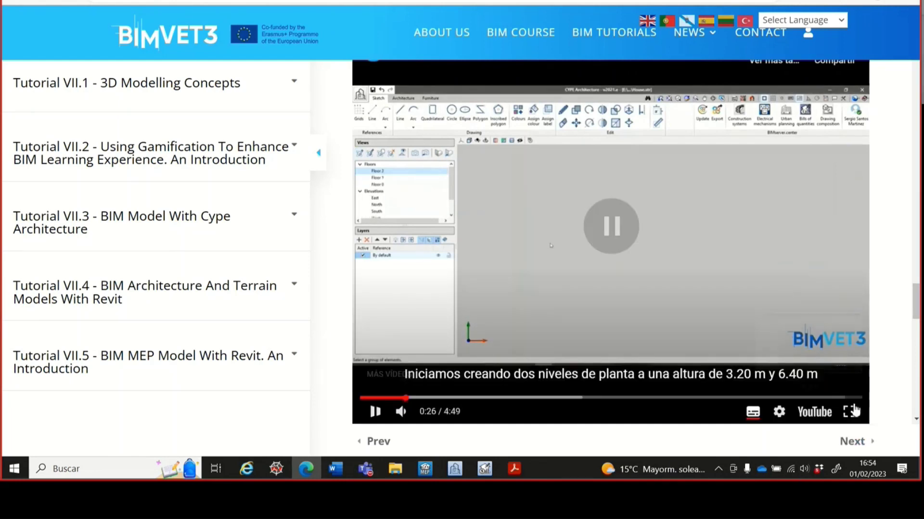
Skip the tutorial video ahead to 0:58 in full screen, return to the course page and pause it at 1:00 with full volume.
{"action": "left_click", "coordinate": [852, 411]}
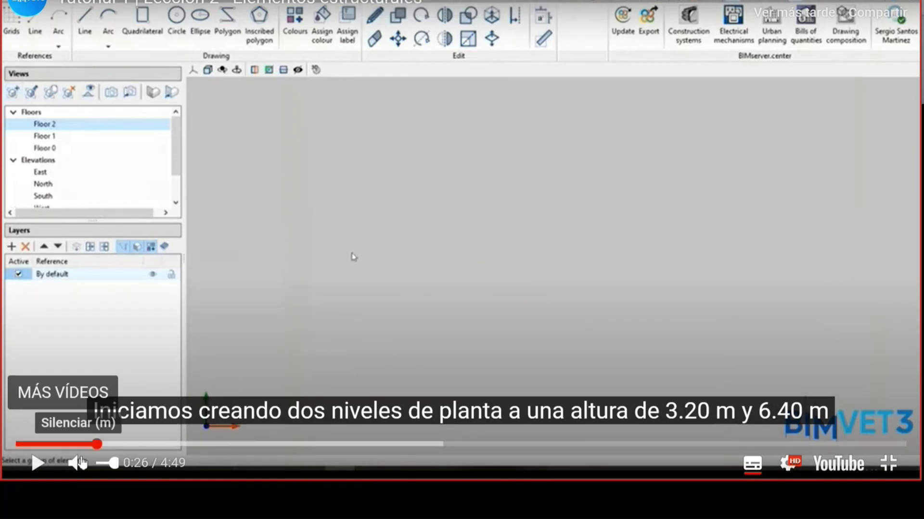
{"action": "left_click", "coordinate": [114, 444]}
{"action": "left_click_drag", "start_coordinate": [141, 449], "coordinate": [196, 447]}
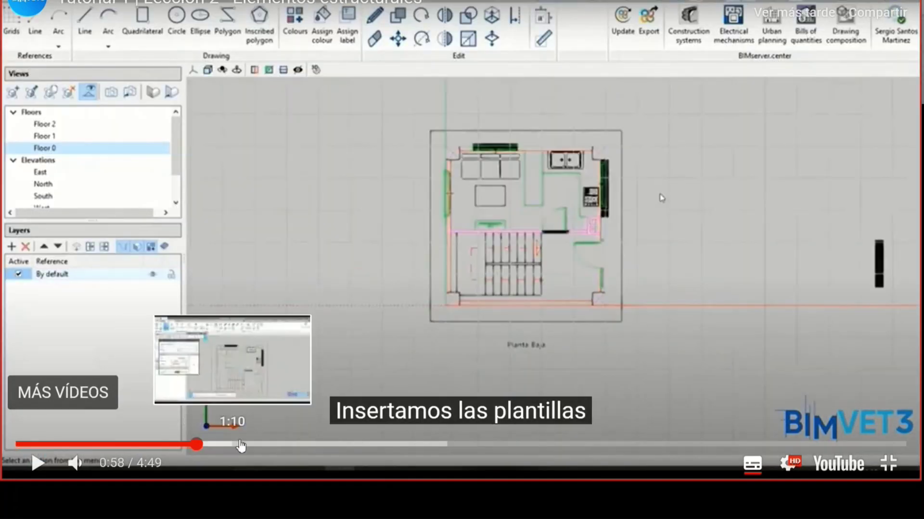
{"action": "left_click", "coordinate": [608, 276]}
{"action": "key", "text": "Escape"}
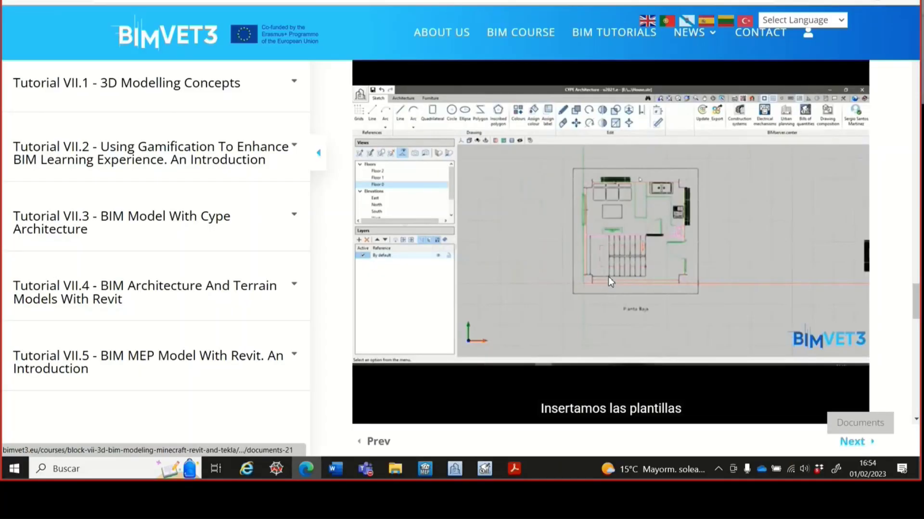
{"action": "left_click", "coordinate": [613, 265]}
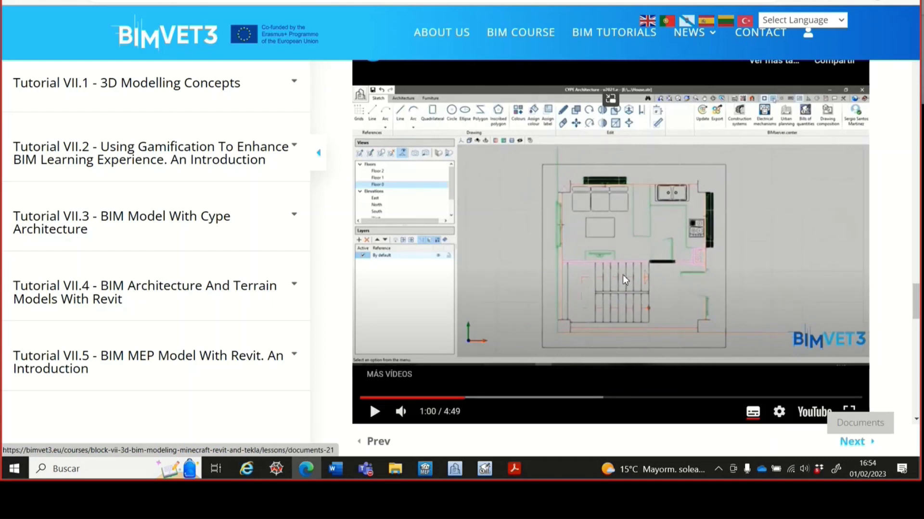
{"action": "left_click_drag", "start_coordinate": [428, 412], "coordinate": [447, 415]}
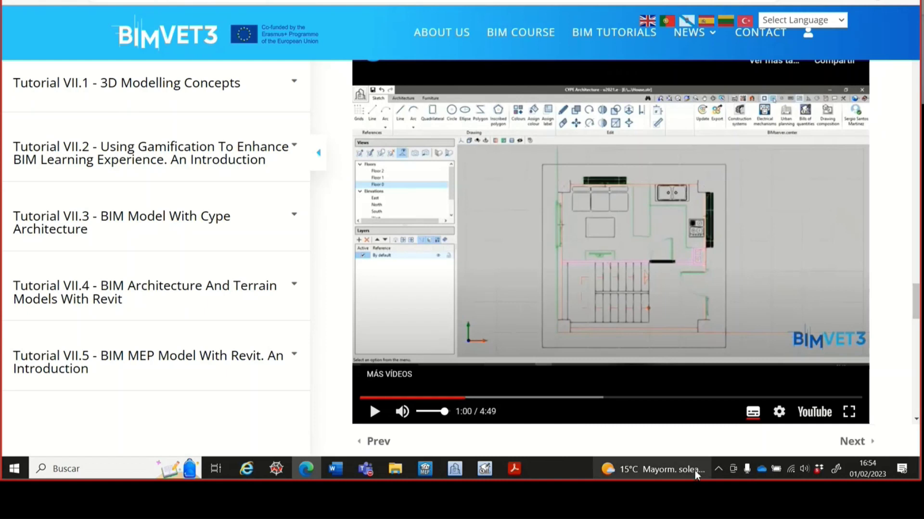
Switch the system playback device to Altavoces (Realtek(R) Audio) and rewind the paused tutorial video to 0:00.
{"action": "left_click", "coordinate": [802, 473]}
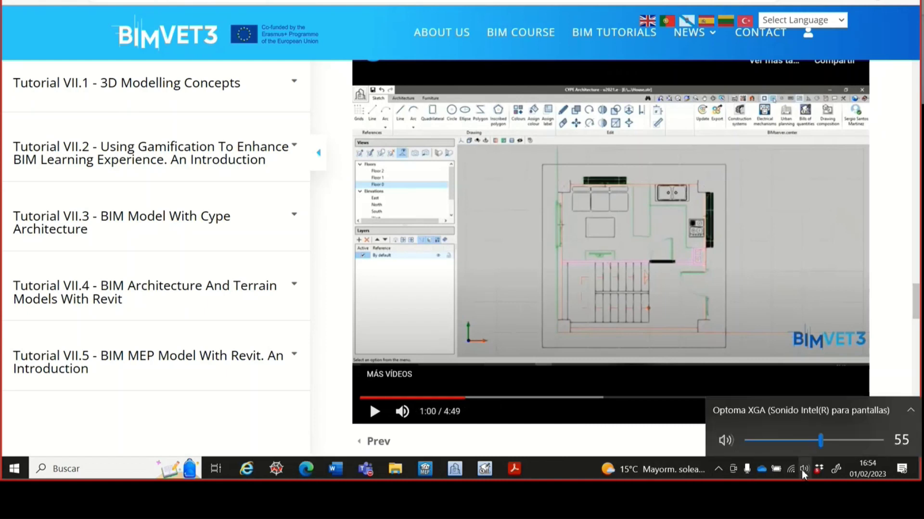
{"action": "left_click", "coordinate": [909, 412]}
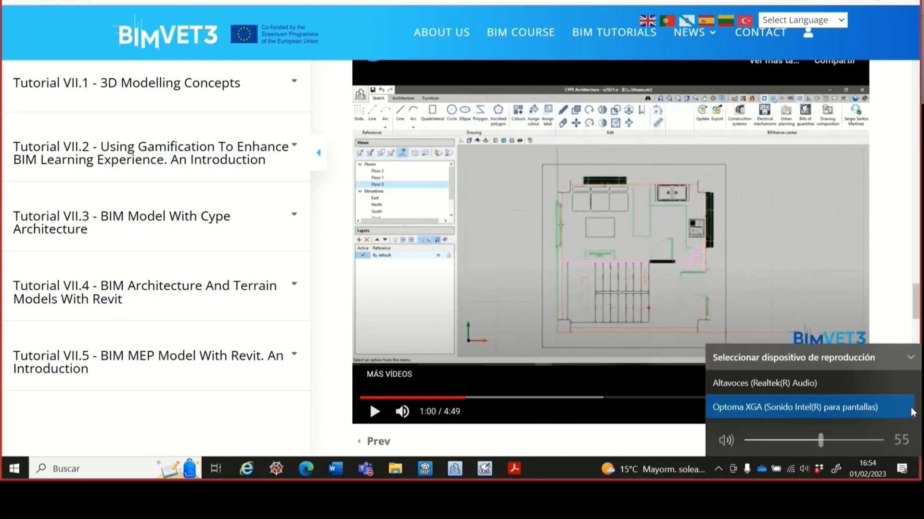
{"action": "left_click", "coordinate": [837, 388]}
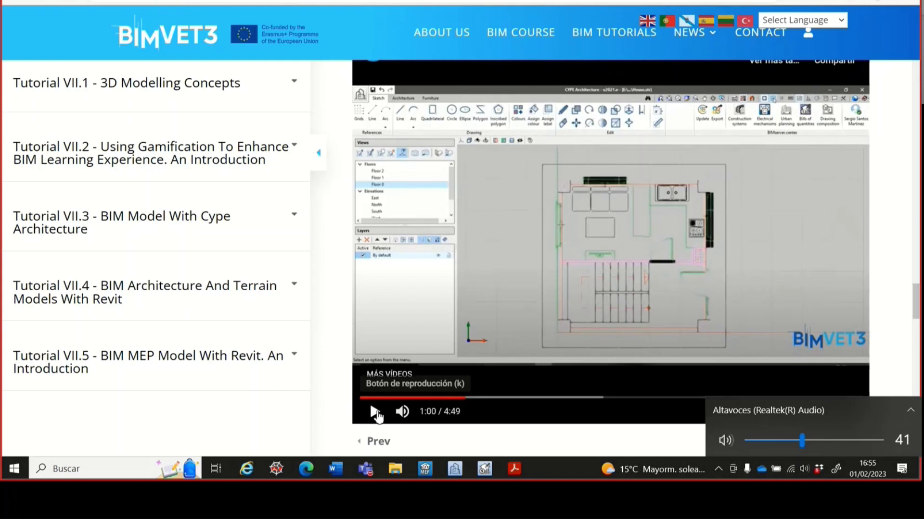
{"action": "left_click", "coordinate": [429, 398]}
{"action": "left_click", "coordinate": [362, 398]}
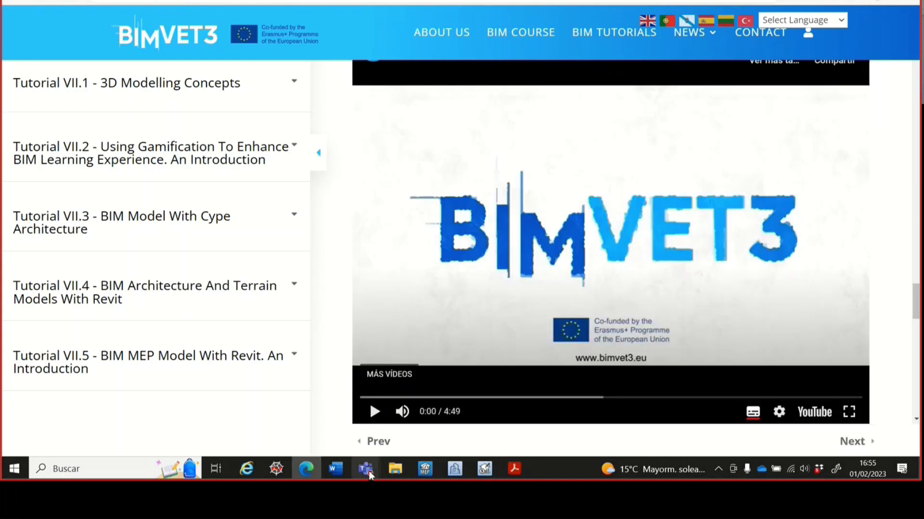
Switch to the Teams meeting window, toggle its screen sharing and return to the BIMVET3 course page.
{"action": "mouse_move", "coordinate": [366, 469]}
{"action": "mouse_move", "coordinate": [493, 417]}
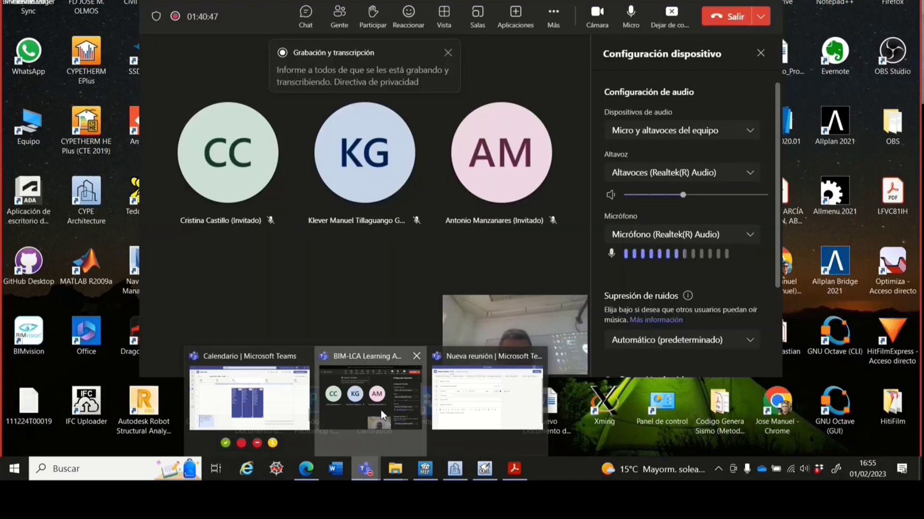
{"action": "left_click", "coordinate": [370, 396]}
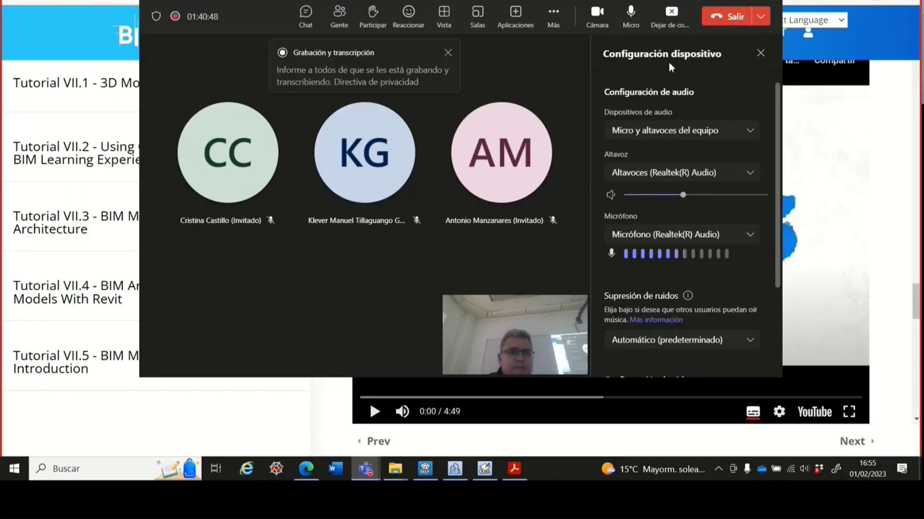
{"action": "left_click", "coordinate": [671, 16]}
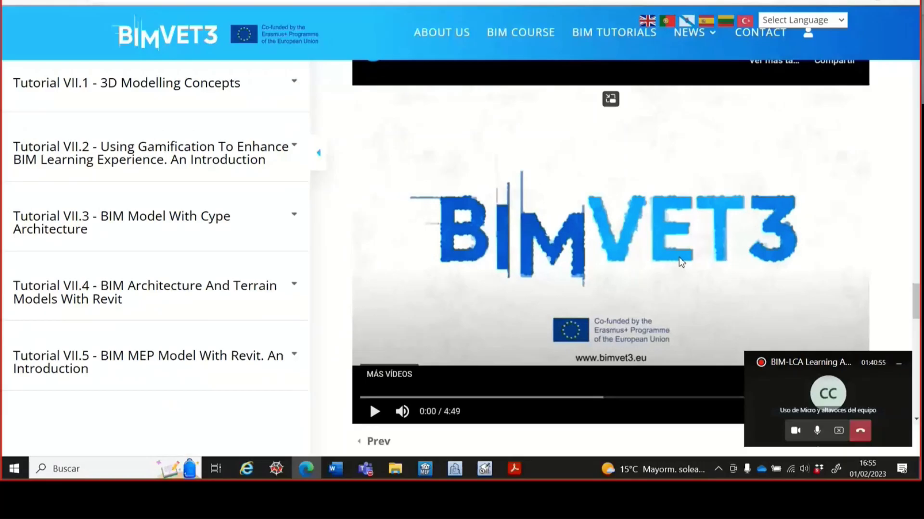
Play the tutorial video from the beginning, briefly in full screen, raise the system speaker volume and pause the video at 0:19.
{"action": "left_click", "coordinate": [671, 260]}
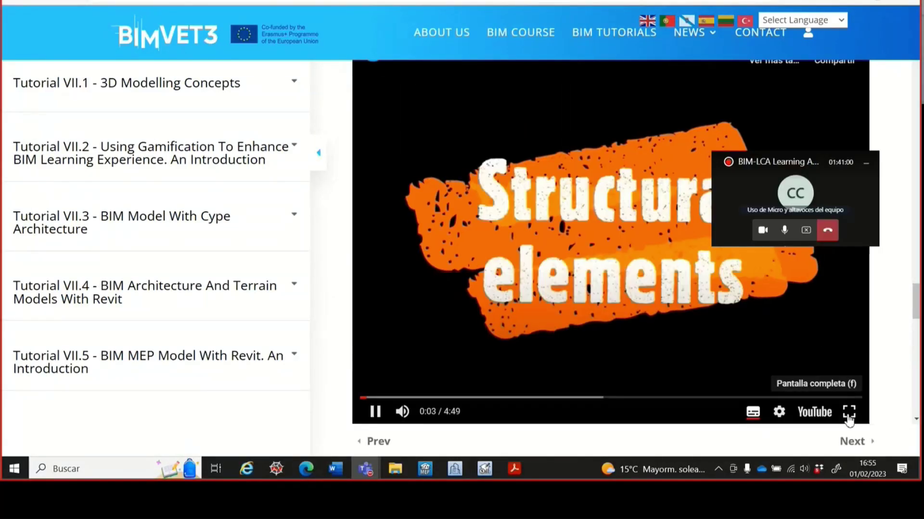
{"action": "left_click", "coordinate": [847, 411]}
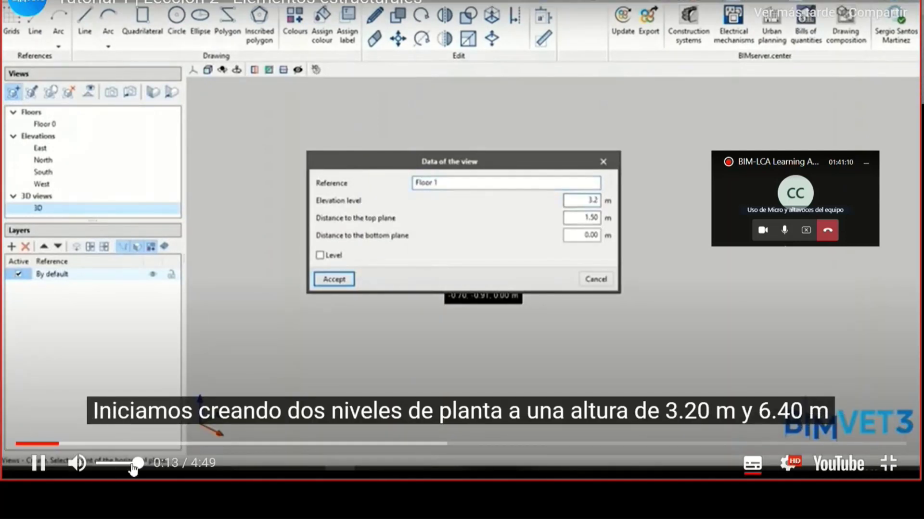
{"action": "key", "text": "Escape"}
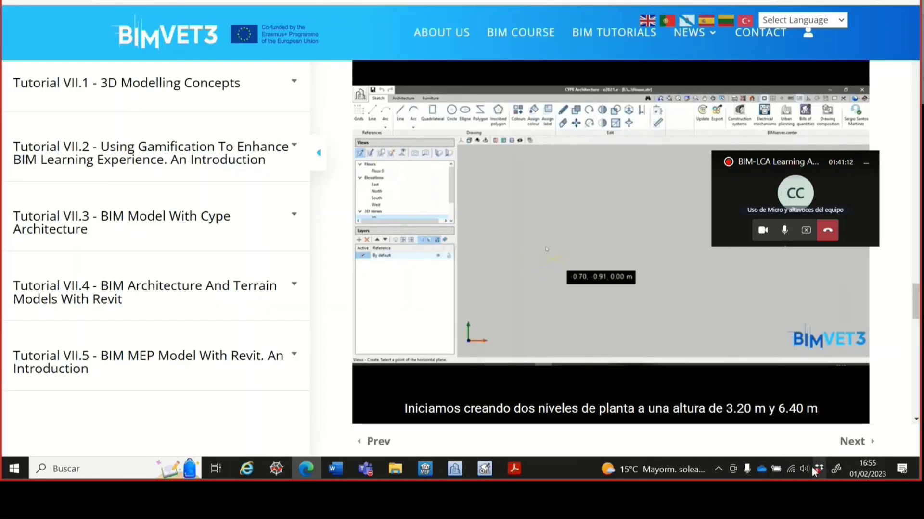
{"action": "left_click", "coordinate": [800, 469]}
{"action": "left_click", "coordinate": [876, 440]}
{"action": "left_click", "coordinate": [669, 301]}
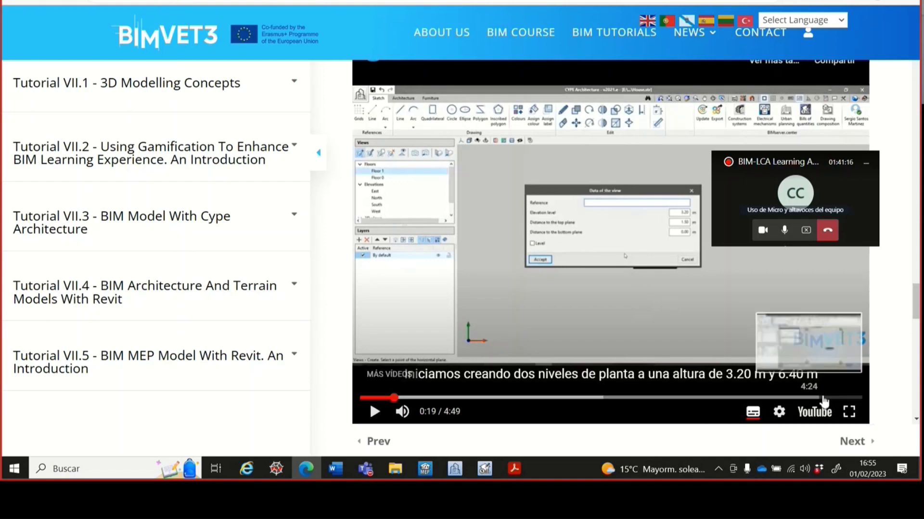
Resume the tutorial video in full screen and watch how the templates, walls, screed and beams are modelled.
{"action": "left_click", "coordinate": [857, 412]}
{"action": "left_click", "coordinate": [594, 317]}
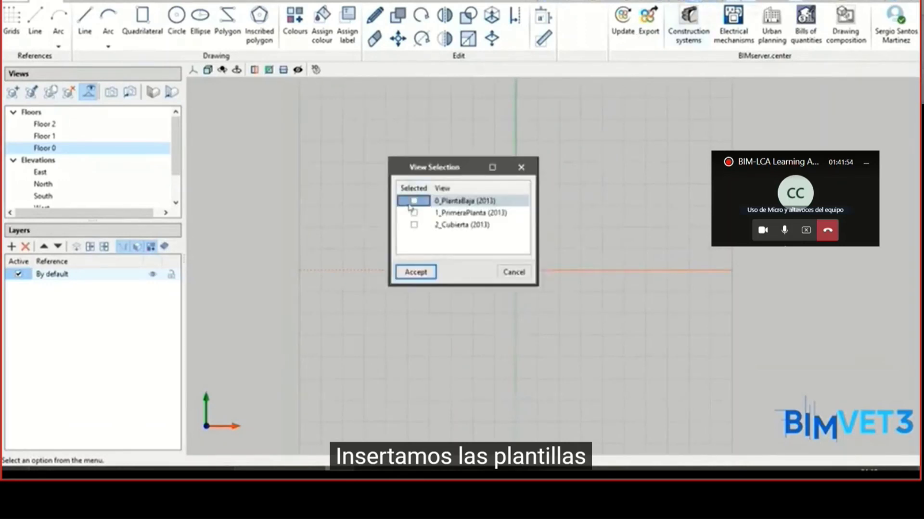
{"action": "left_click", "coordinate": [416, 272]}
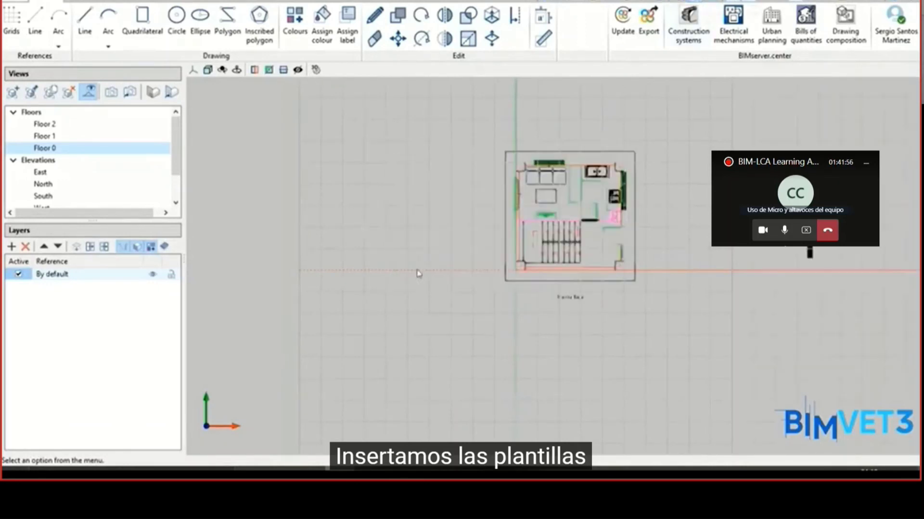
{"action": "scroll", "coordinate": [674, 206], "scroll_direction": "up", "scroll_amount": 5}
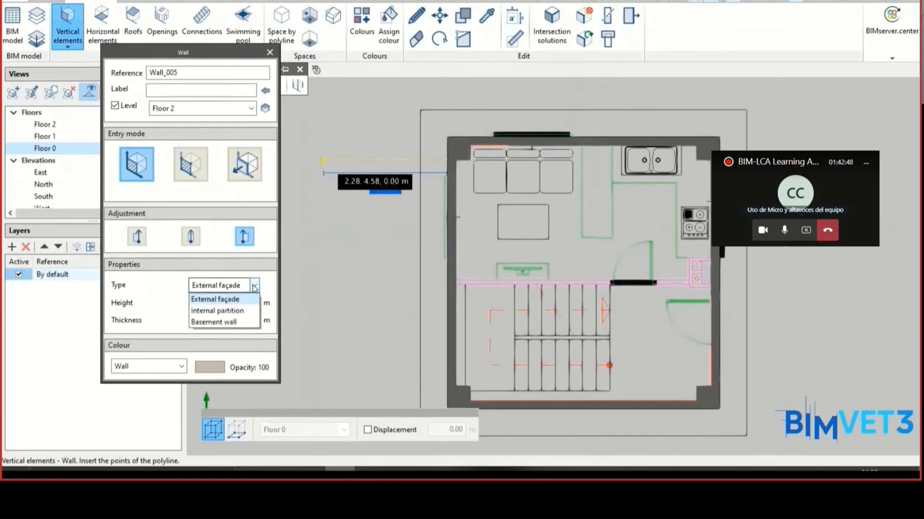
{"action": "left_click", "coordinate": [242, 309]}
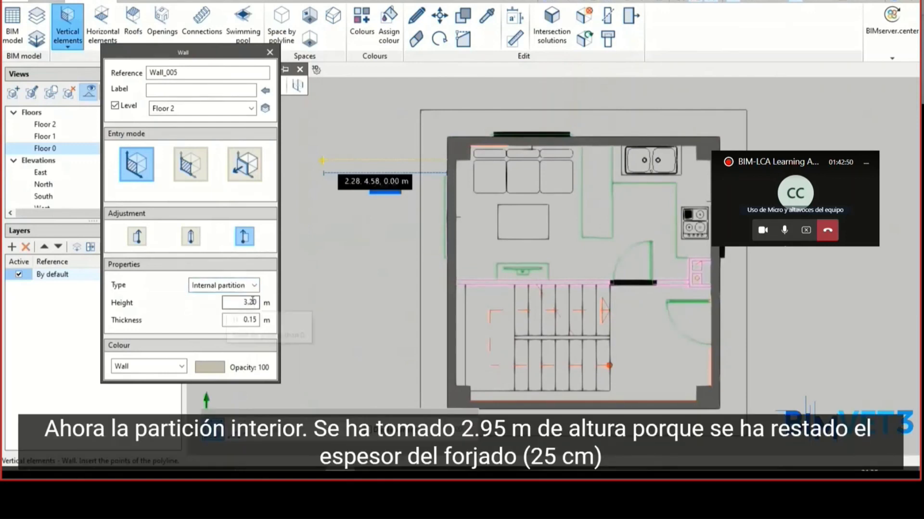
{"action": "double_click", "coordinate": [244, 302]}
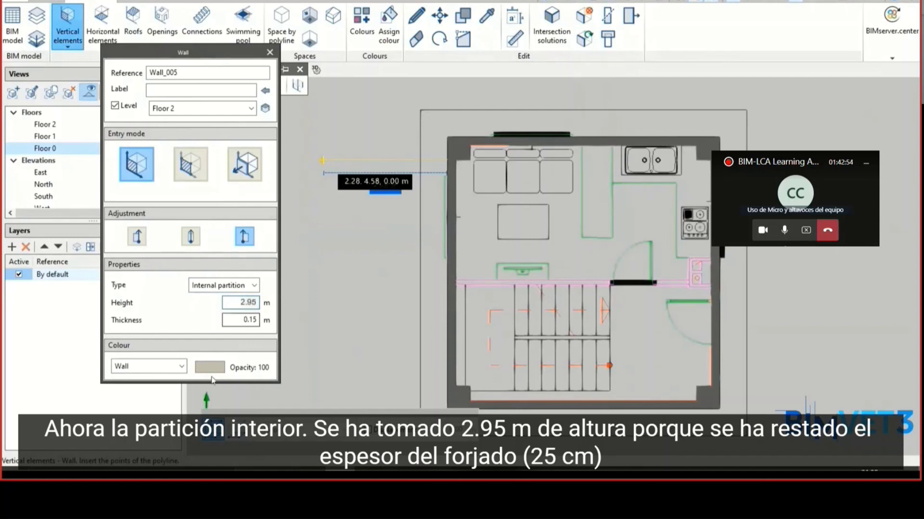
{"action": "double_click", "coordinate": [253, 321]}
{"action": "key", "text": "BackSpace"}
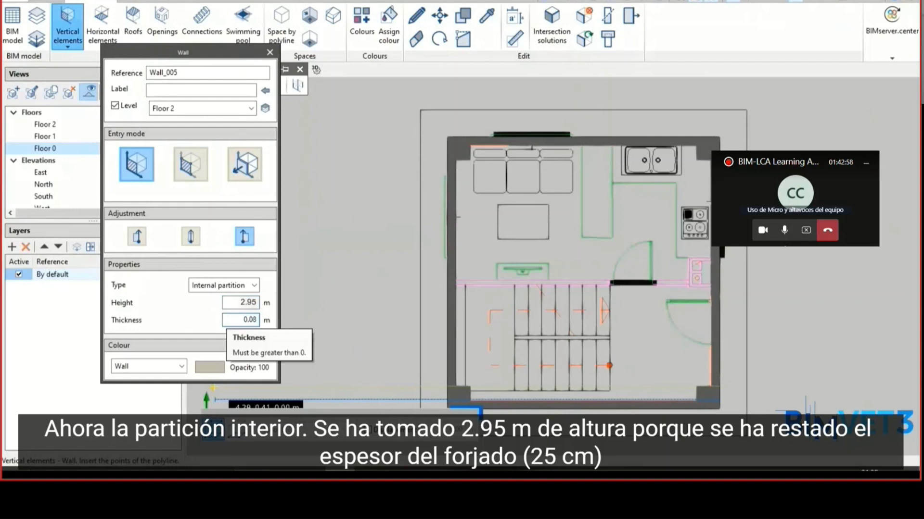
{"action": "scroll", "coordinate": [475, 284], "scroll_direction": "up", "scroll_amount": 2}
{"action": "left_click", "coordinate": [451, 279]}
{"action": "scroll", "coordinate": [769, 284], "scroll_direction": "up", "scroll_amount": 2}
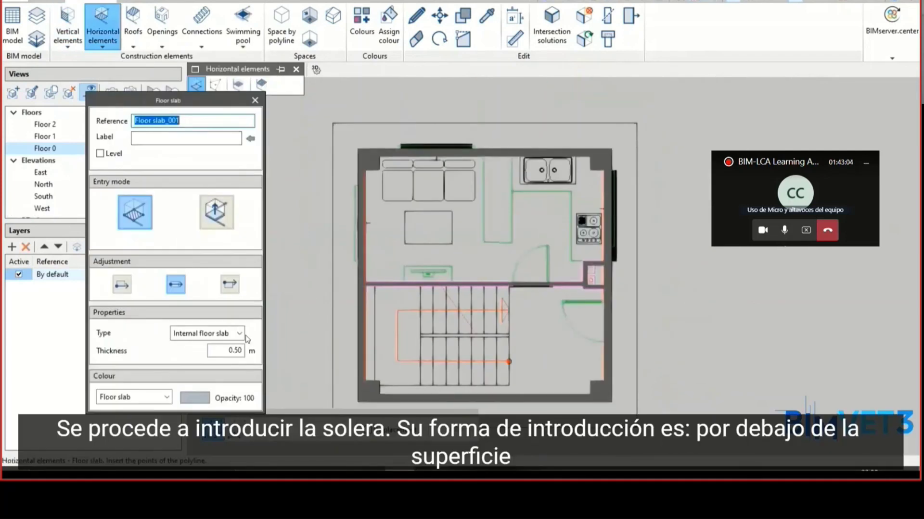
{"action": "left_click", "coordinate": [241, 334]}
{"action": "left_click", "coordinate": [198, 369]}
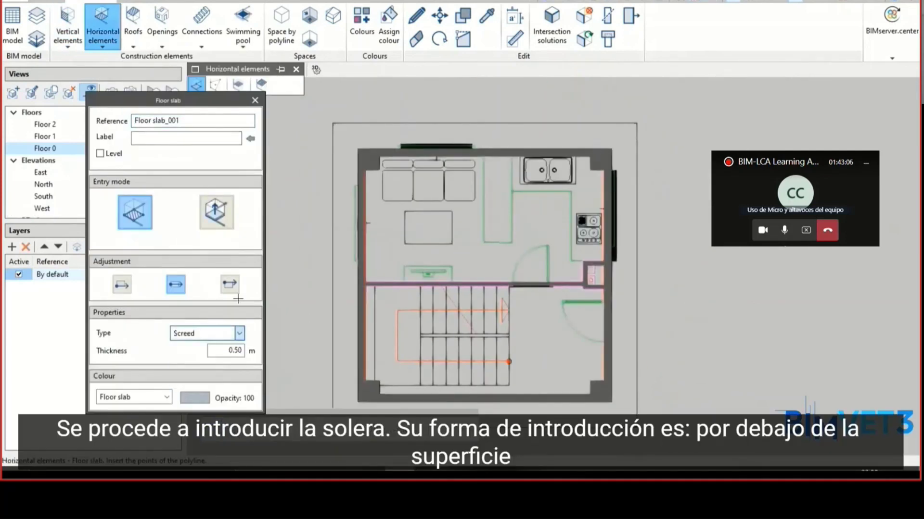
{"action": "left_click", "coordinate": [230, 284]}
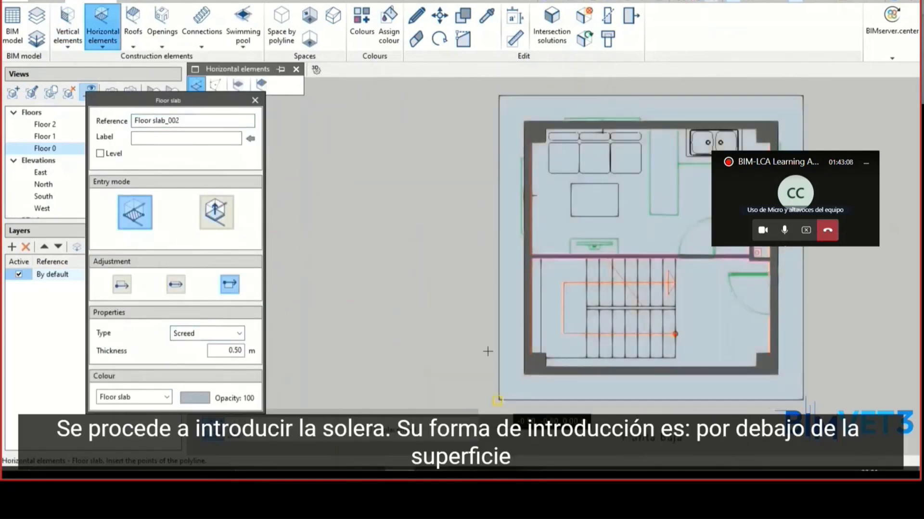
{"action": "left_click", "coordinate": [682, 239]}
{"action": "scroll", "coordinate": [43, 183], "scroll_direction": "down", "scroll_amount": 2}
{"action": "left_click", "coordinate": [38, 209]}
{"action": "mouse_move", "coordinate": [616, 306]}
{"action": "middle_mouse_down"}
{"action": "mouse_move", "coordinate": [605, 280]}
{"action": "mouse_move", "coordinate": [553, 255]}
{"action": "middle_mouse_up"}
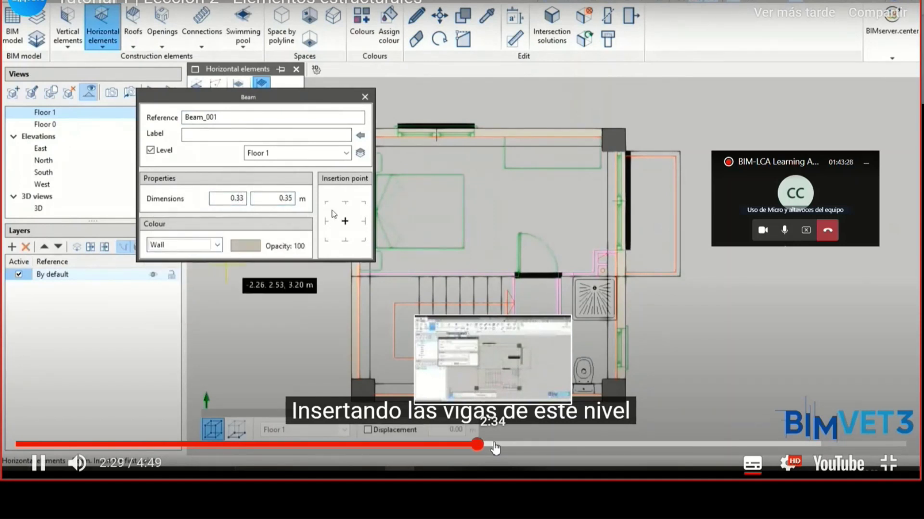
Skip the tutorial video ahead to about 2:34, pause it and leave full screen at 2:37.
{"action": "left_click", "coordinate": [494, 445]}
{"action": "left_click", "coordinate": [556, 262]}
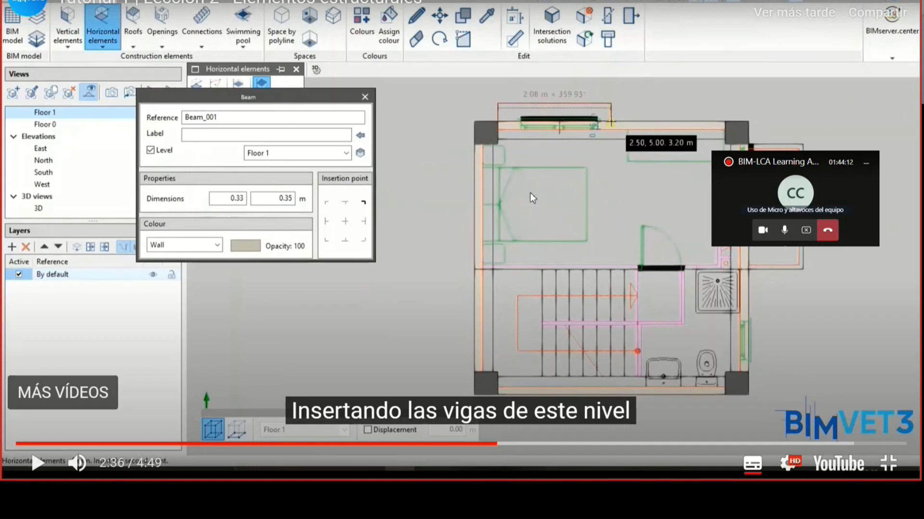
{"action": "double_click", "coordinate": [567, 204]}
{"action": "left_click", "coordinate": [590, 218]}
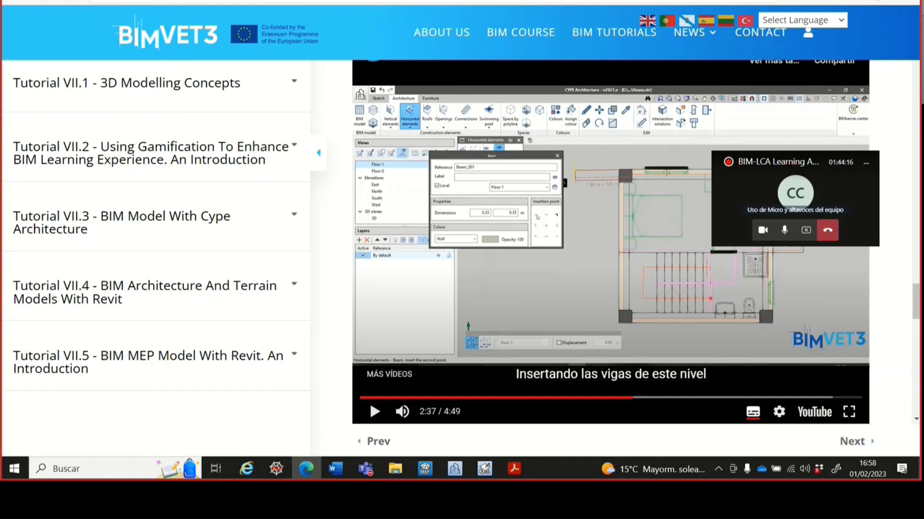
Leave the browser, start CYPETHERM EPlus from the desktop and open its Offices example project.
{"action": "key", "text": "alt+Tab"}
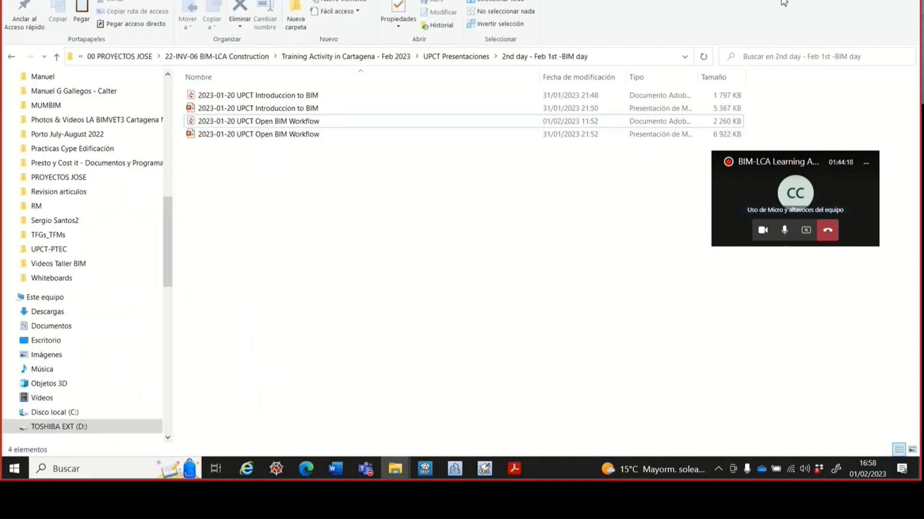
{"action": "key", "text": "alt+Tab"}
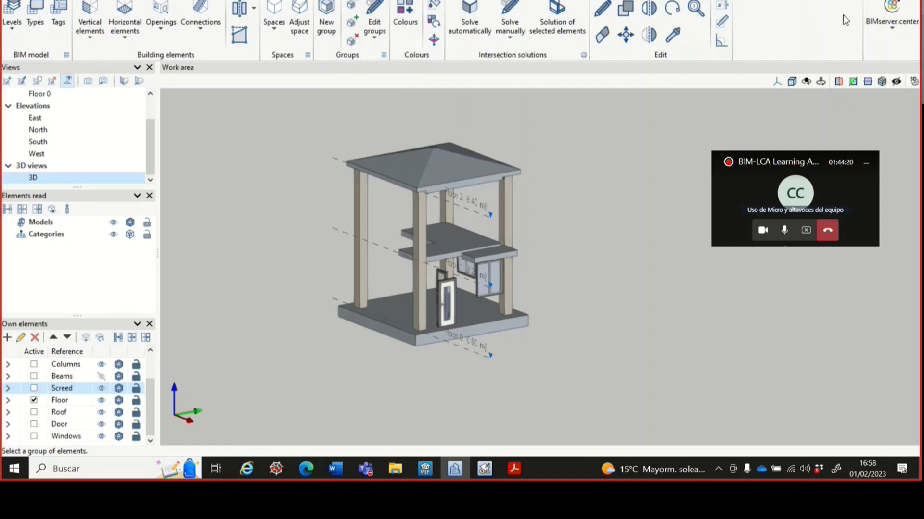
{"action": "key", "text": "super+d"}
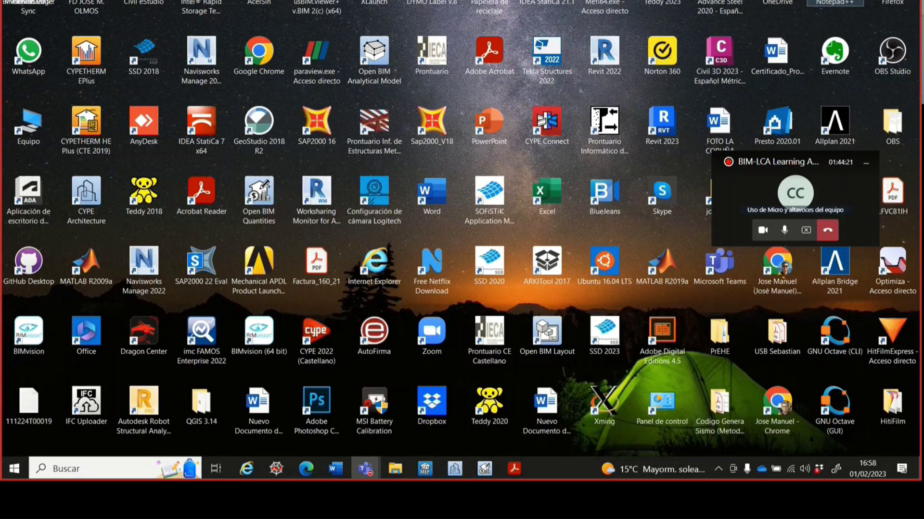
{"action": "double_click", "coordinate": [92, 70]}
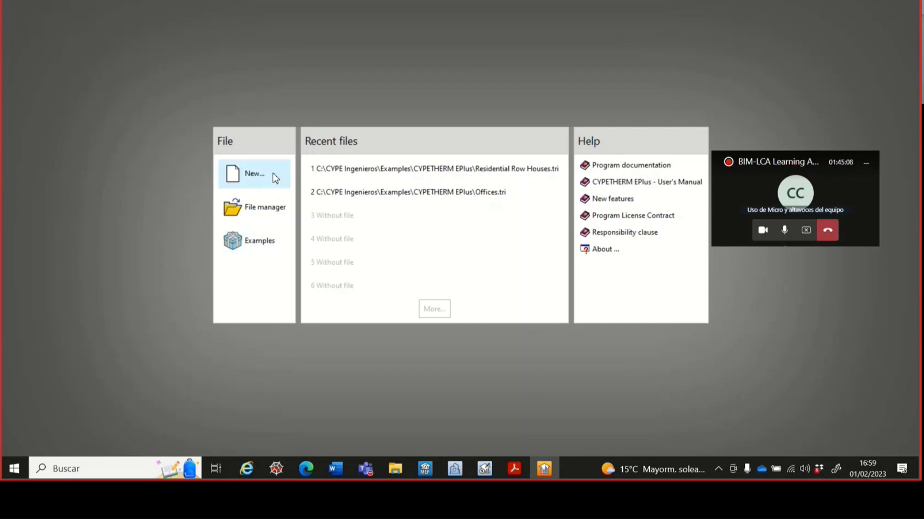
{"action": "left_click", "coordinate": [258, 246]}
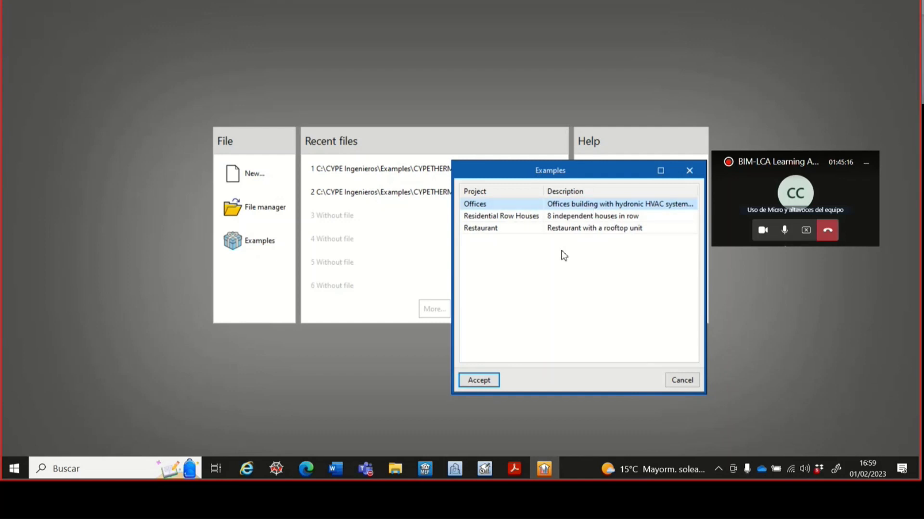
{"action": "left_click", "coordinate": [484, 386]}
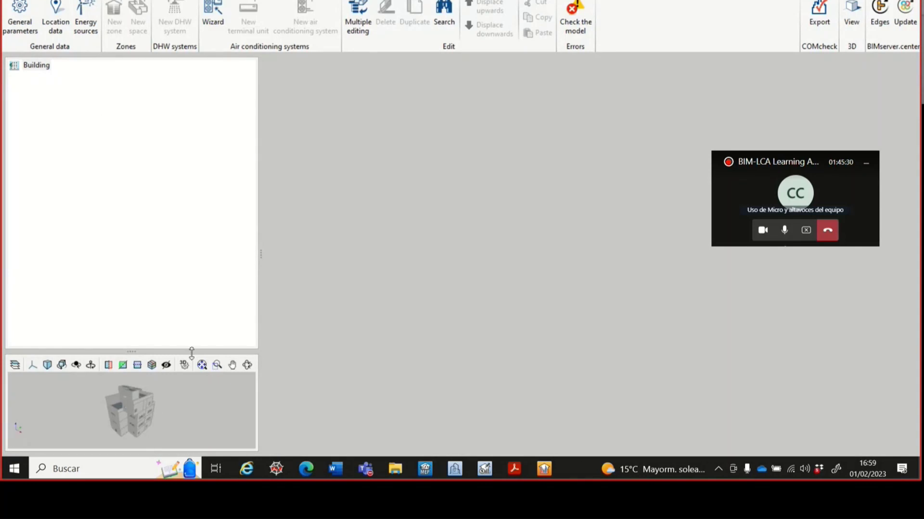
Enlarge the 3D preview of the Offices building and expand the Building tree's Library, Zones and Air conditioning systems branches to examine them.
{"action": "left_click_drag", "start_coordinate": [193, 294], "coordinate": [197, 268]}
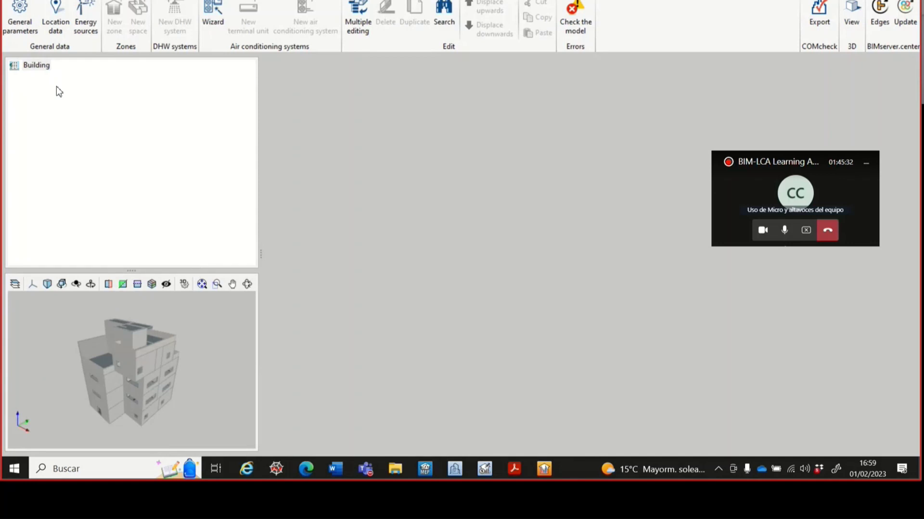
{"action": "left_click", "coordinate": [13, 70]}
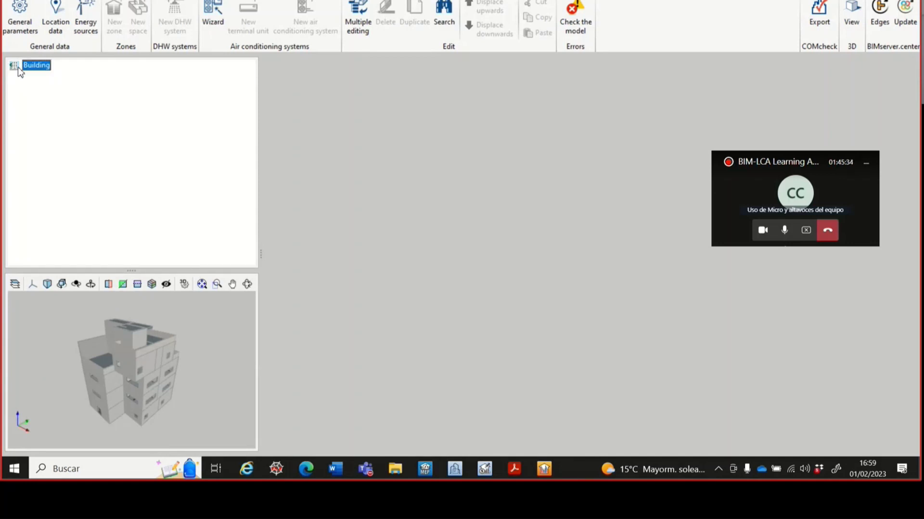
{"action": "left_click", "coordinate": [15, 76]}
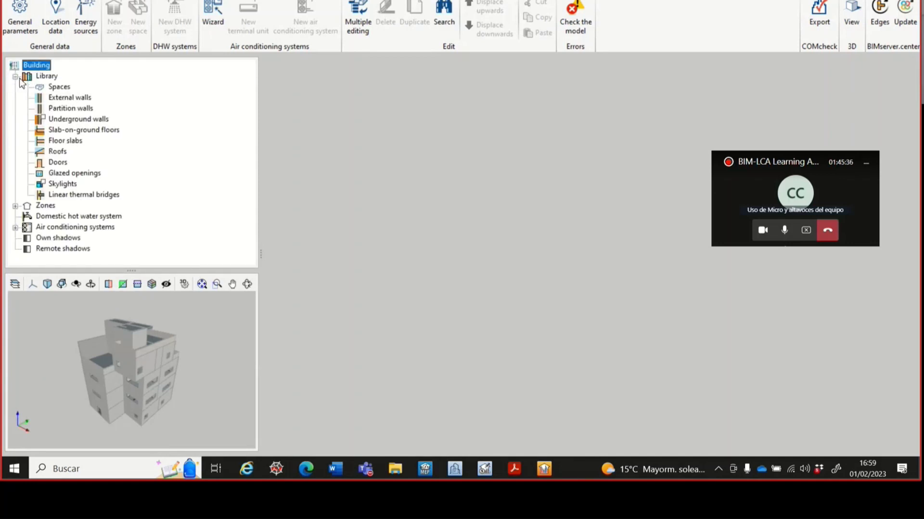
{"action": "left_click", "coordinate": [16, 207]}
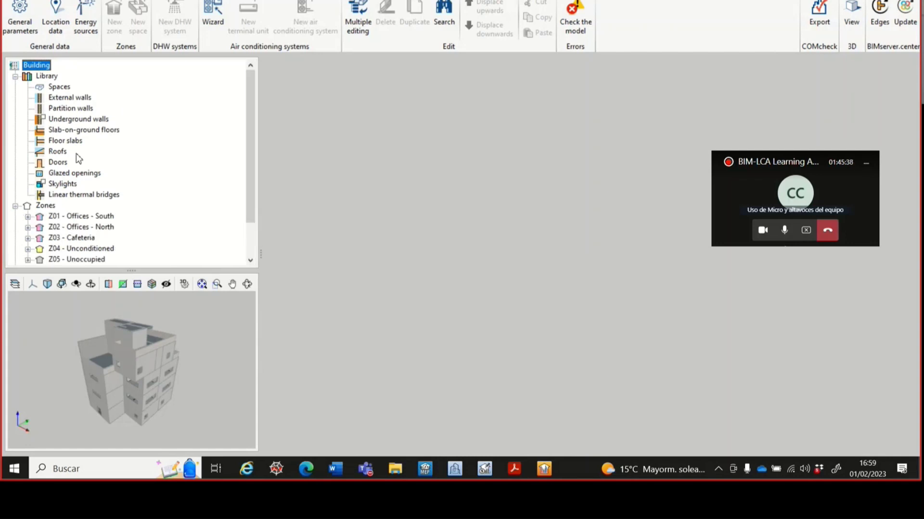
{"action": "left_click_drag", "start_coordinate": [246, 151], "coordinate": [228, 241]}
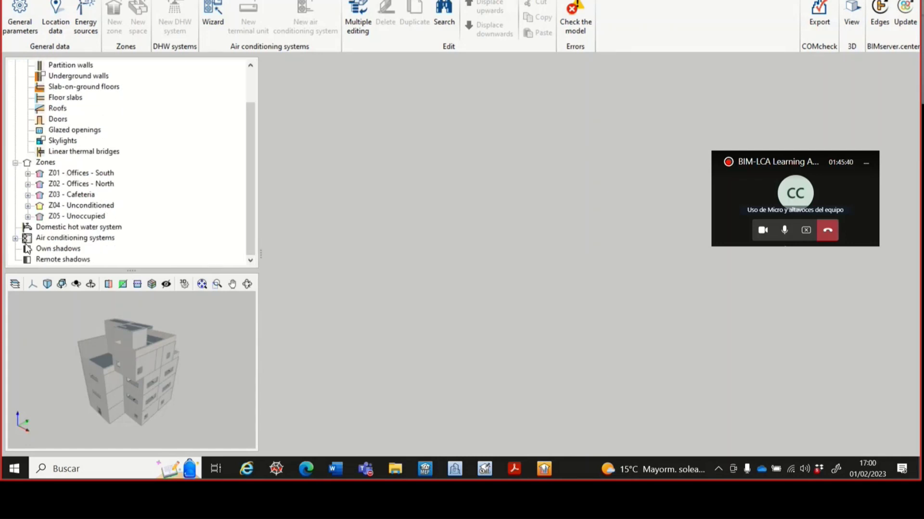
{"action": "left_click", "coordinate": [16, 238]}
{"action": "left_click_drag", "start_coordinate": [260, 202], "coordinate": [258, 158]}
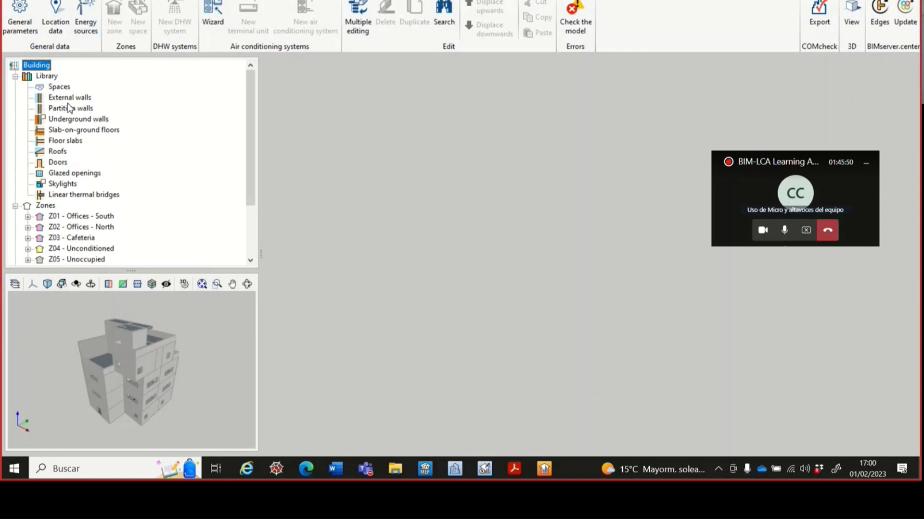
Examine the remaining zones and air conditioning systems in the Building tree and inspect the office building's 3D preview from another angle.
{"action": "scroll", "coordinate": [69, 107], "scroll_direction": "down", "scroll_amount": 2}
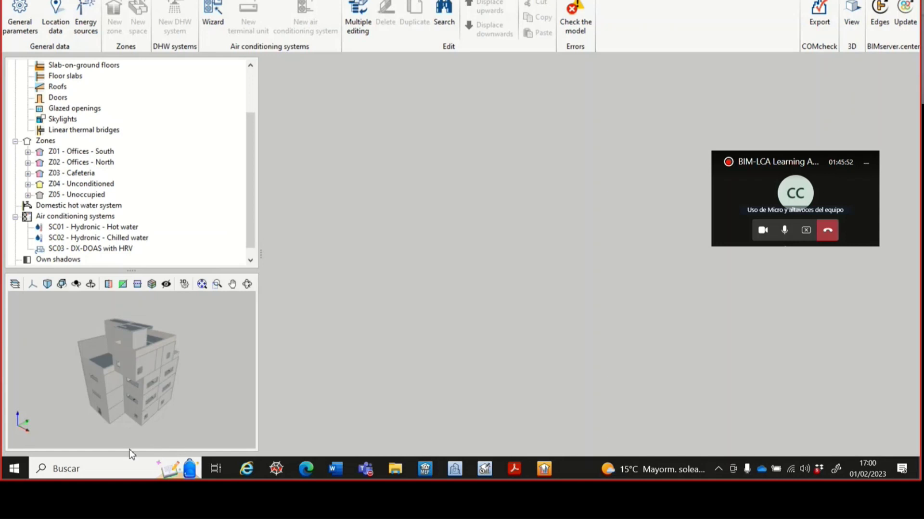
{"action": "middle_click_drag", "start_coordinate": [159, 423], "coordinate": [186, 402]}
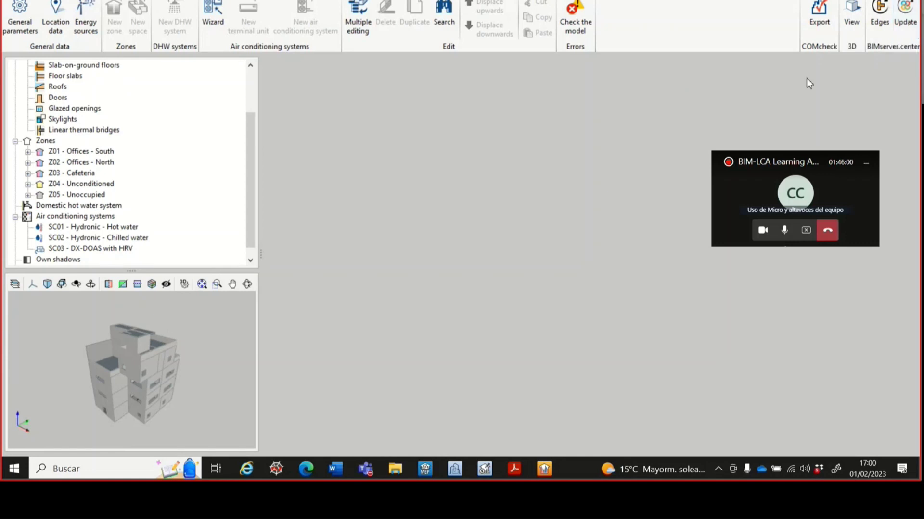
{"action": "scroll", "coordinate": [138, 395], "scroll_direction": "up", "scroll_amount": 3}
{"action": "scroll", "coordinate": [163, 385], "scroll_direction": "down", "scroll_amount": 1}
{"action": "scroll", "coordinate": [166, 385], "scroll_direction": "down", "scroll_amount": 1}
{"action": "scroll", "coordinate": [166, 385], "scroll_direction": "down", "scroll_amount": 1}
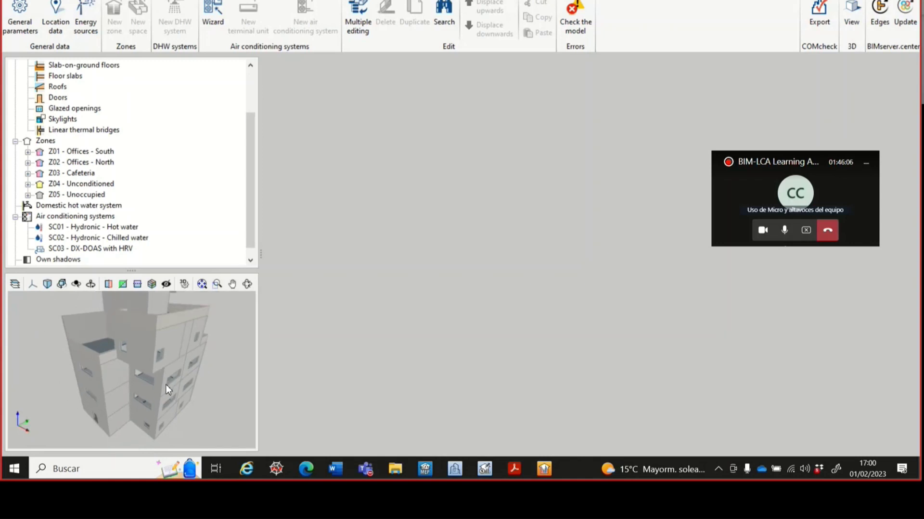
{"action": "scroll", "coordinate": [178, 374], "scroll_direction": "down", "scroll_amount": 1}
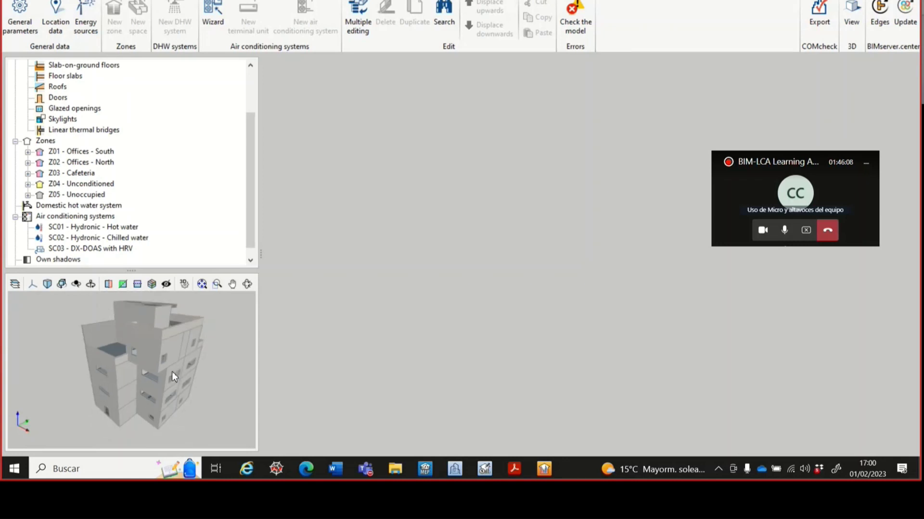
{"action": "scroll", "coordinate": [172, 372], "scroll_direction": "up", "scroll_amount": 1}
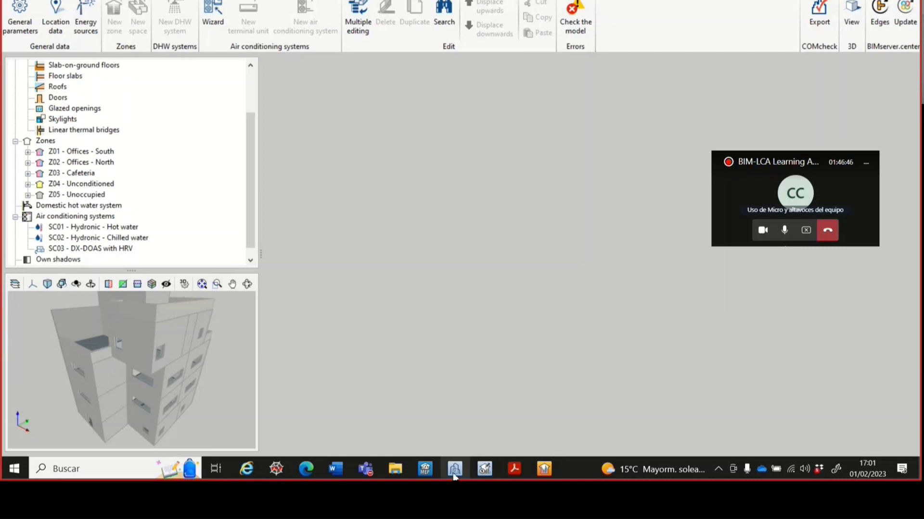
Switch to the presentation PDF in Acrobat and show the "Energy analysis workflow" slide on page 5.
{"action": "left_click", "coordinate": [512, 469]}
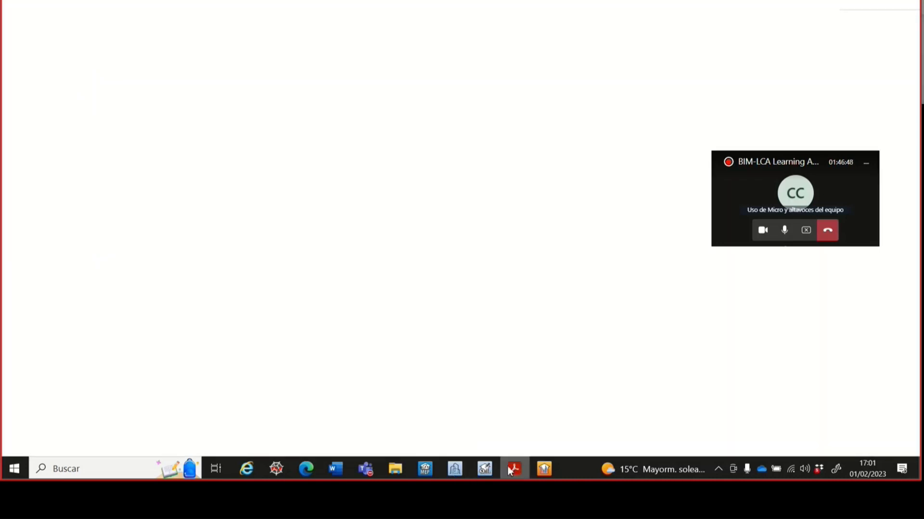
{"action": "scroll", "coordinate": [490, 281], "scroll_direction": "down", "scroll_amount": 1}
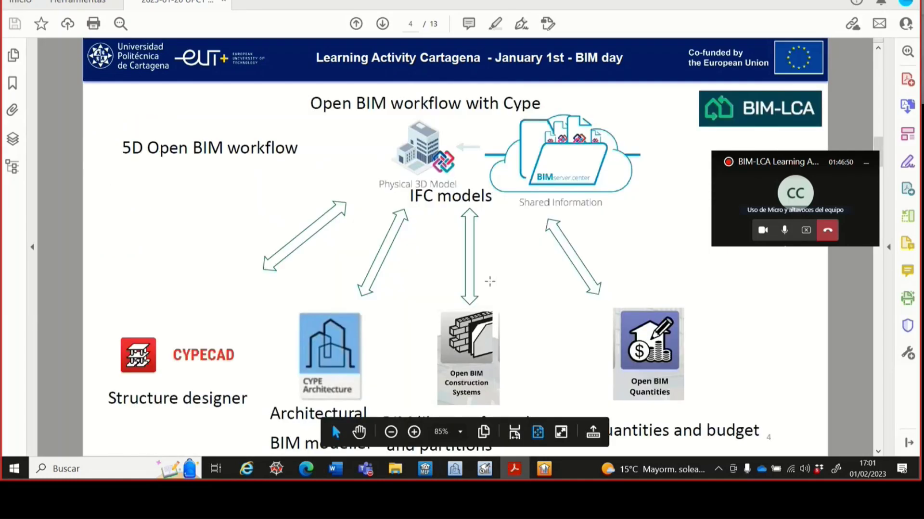
{"action": "scroll", "coordinate": [490, 282], "scroll_direction": "down", "scroll_amount": 1}
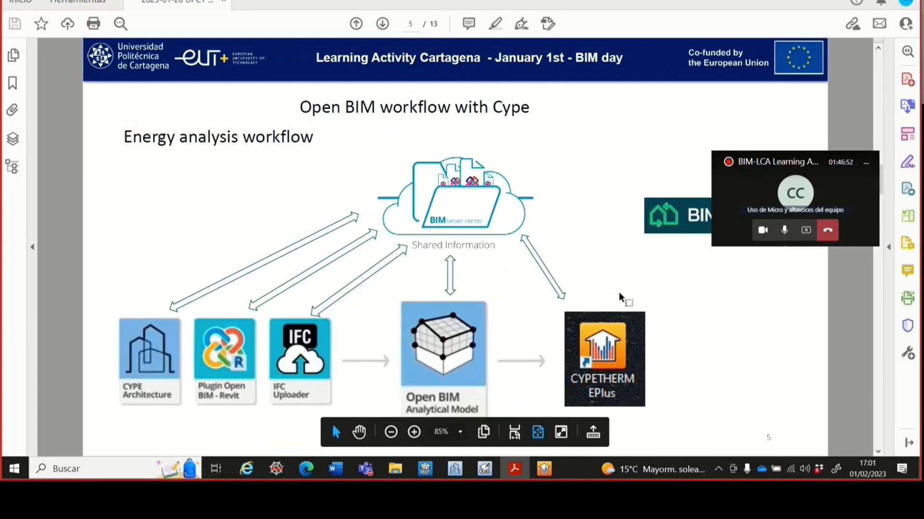
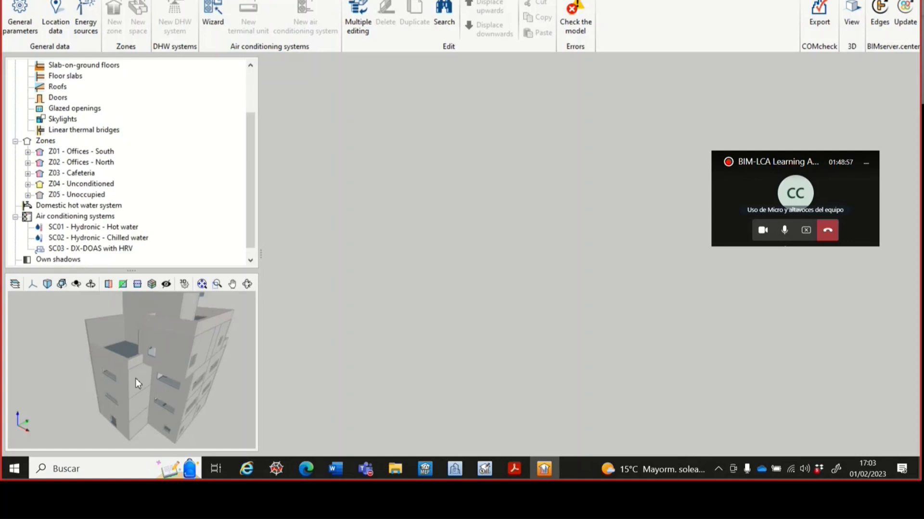
In CYPETHERM EPlus, show the library's external walls and compare Brick wall 13 with Brick wall 17 in section and 3D.
{"action": "scroll", "coordinate": [113, 174], "scroll_direction": "up", "scroll_amount": 2}
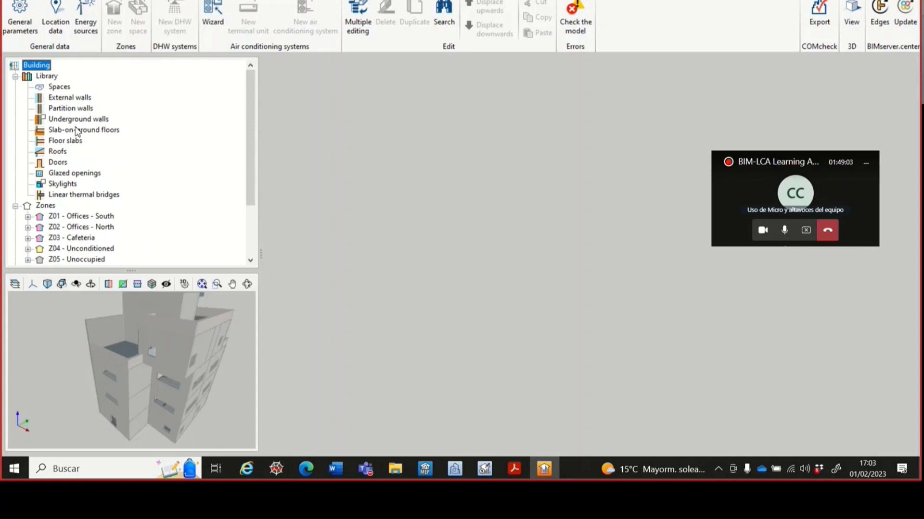
{"action": "left_click", "coordinate": [62, 99]}
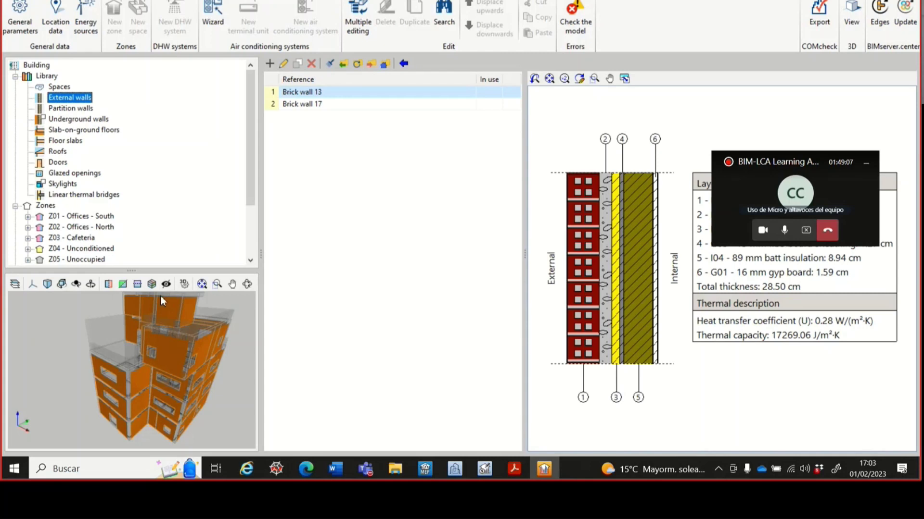
{"action": "middle_click_drag", "start_coordinate": [206, 372], "coordinate": [182, 361]}
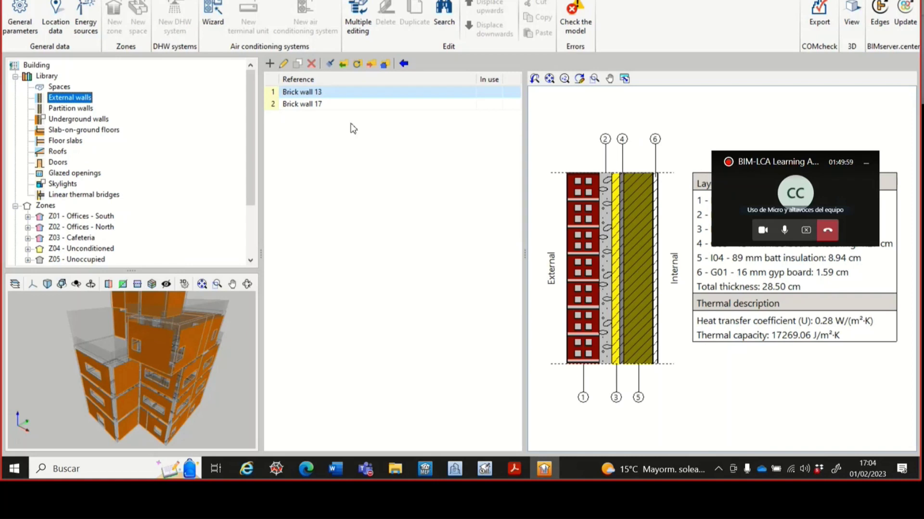
{"action": "left_click", "coordinate": [308, 104]}
{"action": "left_click", "coordinate": [304, 93]}
{"action": "left_click", "coordinate": [303, 106]}
{"action": "left_click", "coordinate": [301, 91]}
{"action": "left_click", "coordinate": [303, 104]}
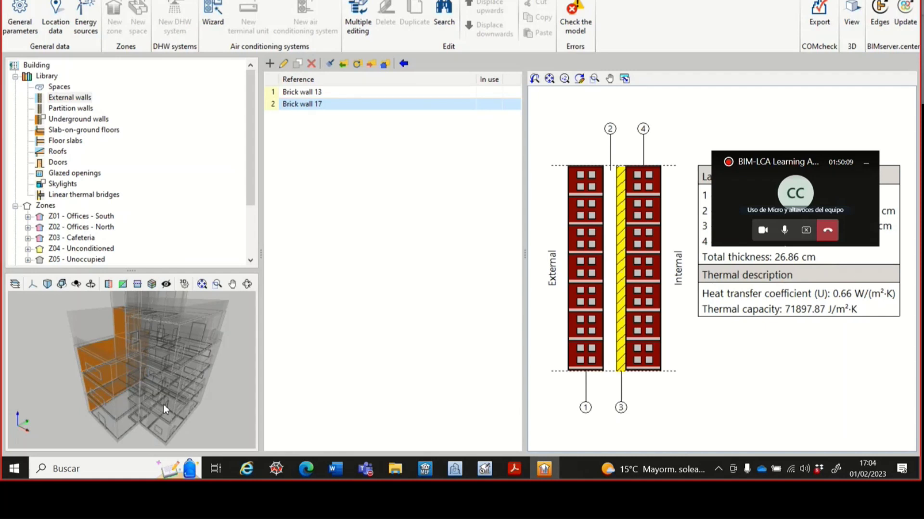
Open the Brick wall 17 definition and widen the Layers column until the full layer names are readable.
{"action": "left_click", "coordinate": [283, 63]}
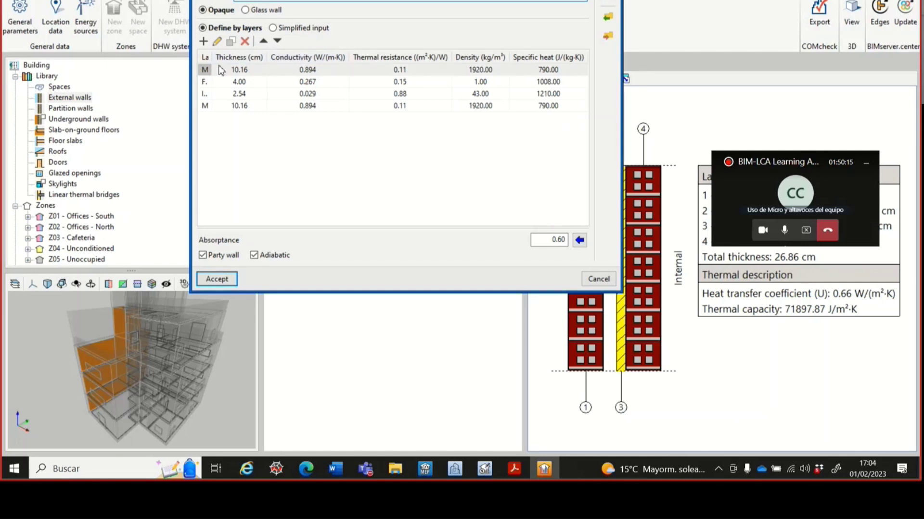
{"action": "left_click_drag", "start_coordinate": [214, 64], "coordinate": [252, 64]}
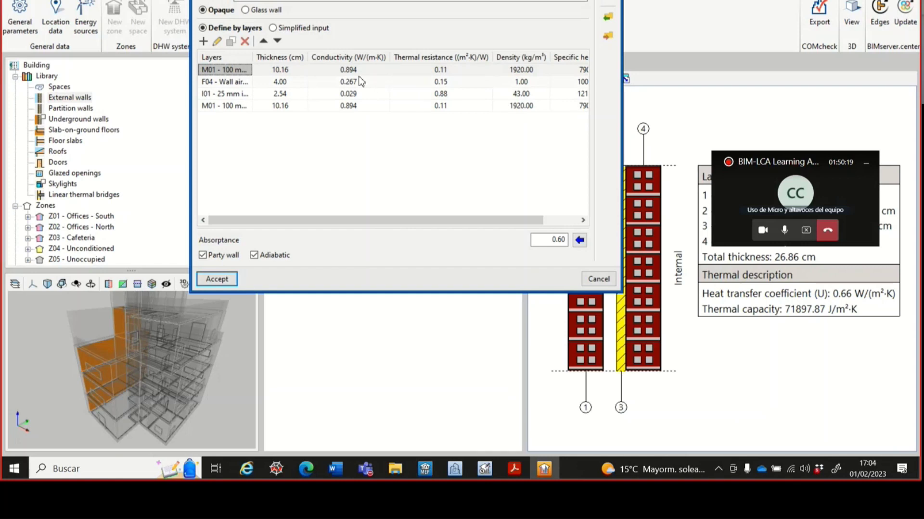
{"action": "left_click_drag", "start_coordinate": [253, 57], "coordinate": [264, 56]}
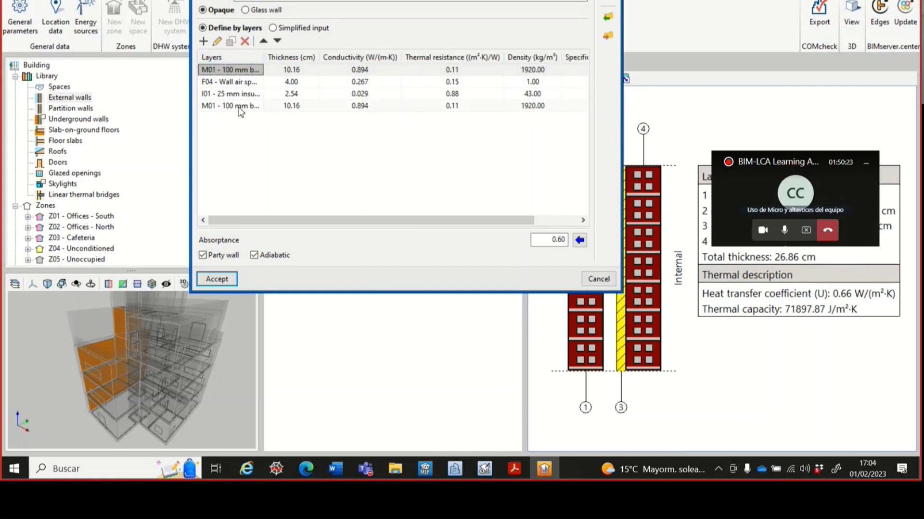
{"action": "left_click_drag", "start_coordinate": [263, 57], "coordinate": [295, 57]}
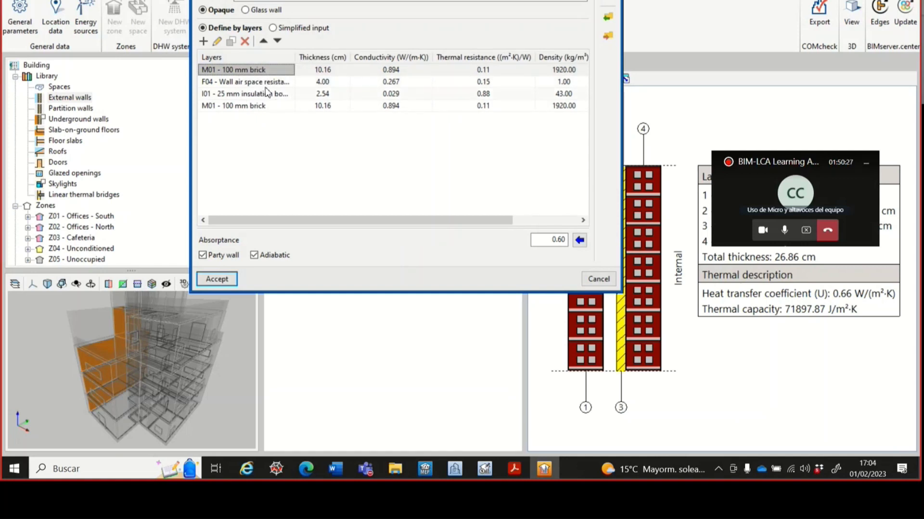
{"action": "left_click_drag", "start_coordinate": [295, 56], "coordinate": [320, 57]}
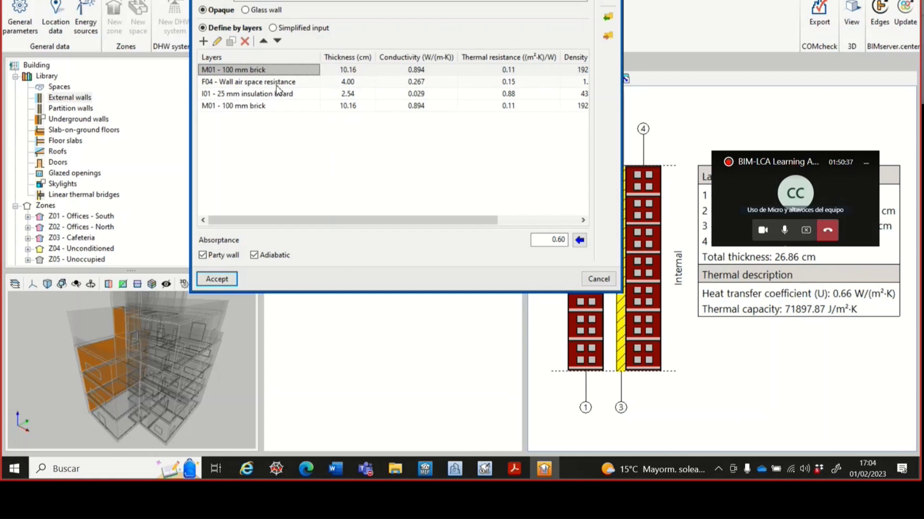
Uncover the wall section and layer list, and examine the thickness, conductivity, density and specific heat of Brick wall 17's layers.
{"action": "left_click_drag", "start_coordinate": [443, 0], "coordinate": [317, 1]}
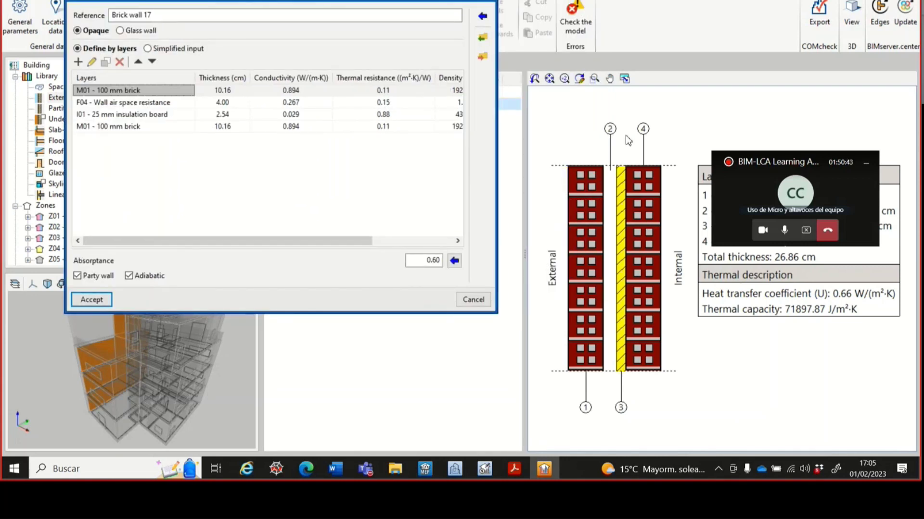
{"action": "left_click_drag", "start_coordinate": [827, 174], "coordinate": [807, 91]}
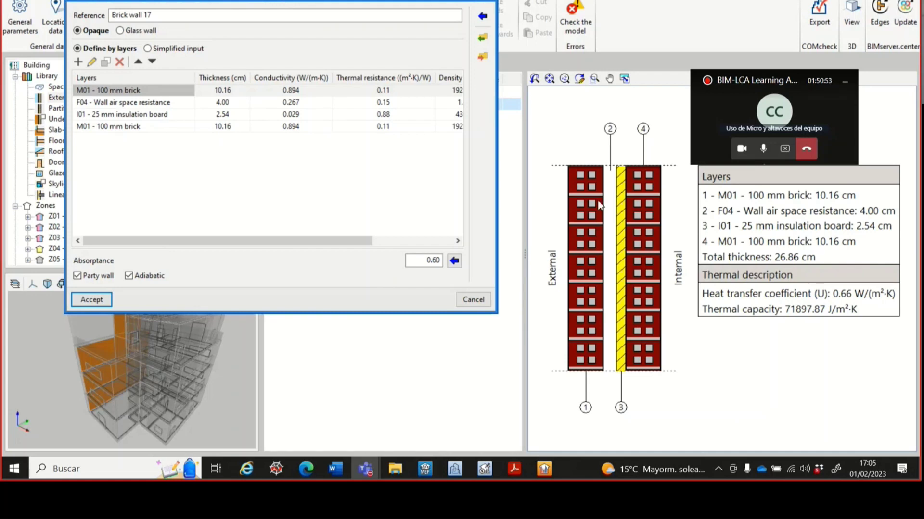
{"action": "left_click", "coordinate": [227, 103]}
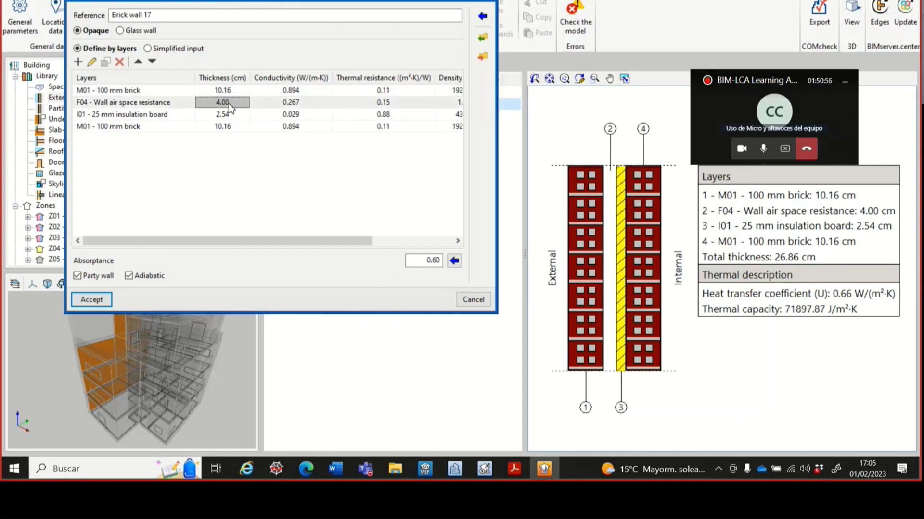
{"action": "left_click", "coordinate": [304, 102]}
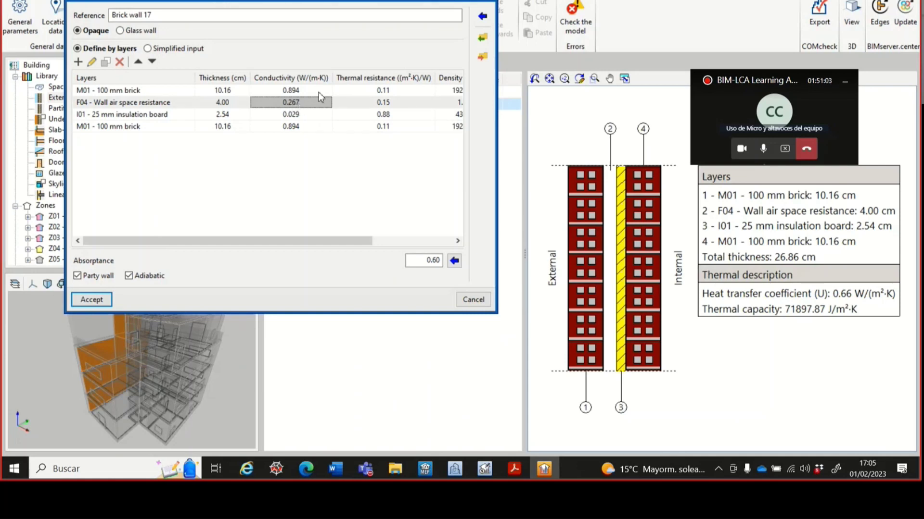
{"action": "left_click_drag", "start_coordinate": [308, 244], "coordinate": [355, 244]}
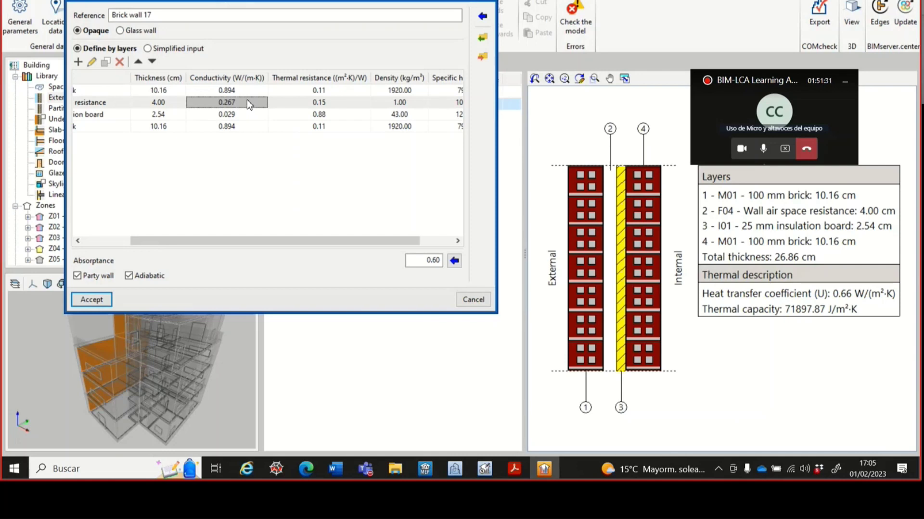
{"action": "left_click_drag", "start_coordinate": [287, 239], "coordinate": [328, 240]}
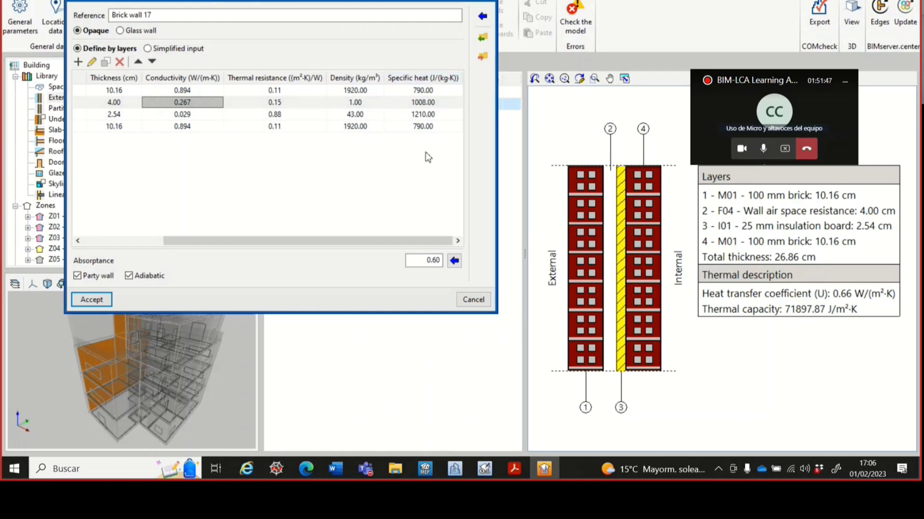
{"action": "left_click_drag", "start_coordinate": [388, 243], "coordinate": [278, 238]}
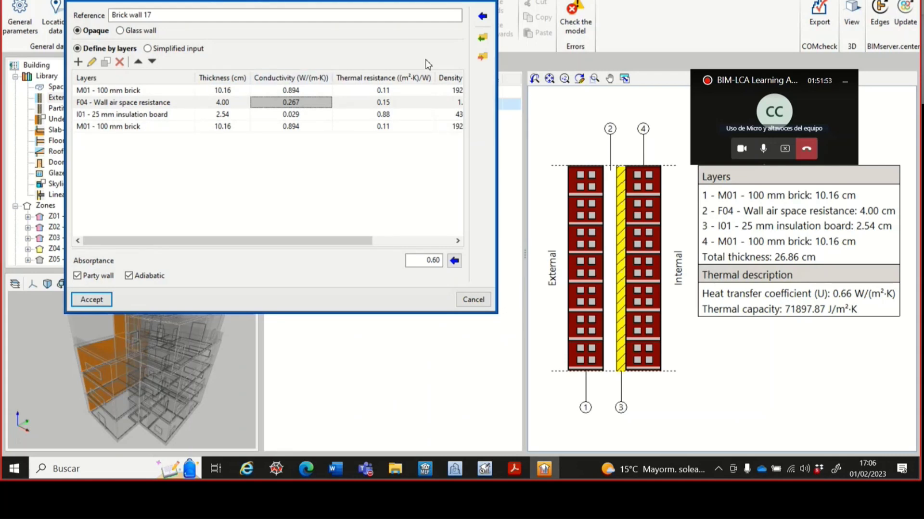
Browse the stud, EIFS, brick and concrete block representative wall types, and close the Brick wall 17 definition without importing any.
{"action": "left_click_drag", "start_coordinate": [427, 2], "coordinate": [420, 8]}
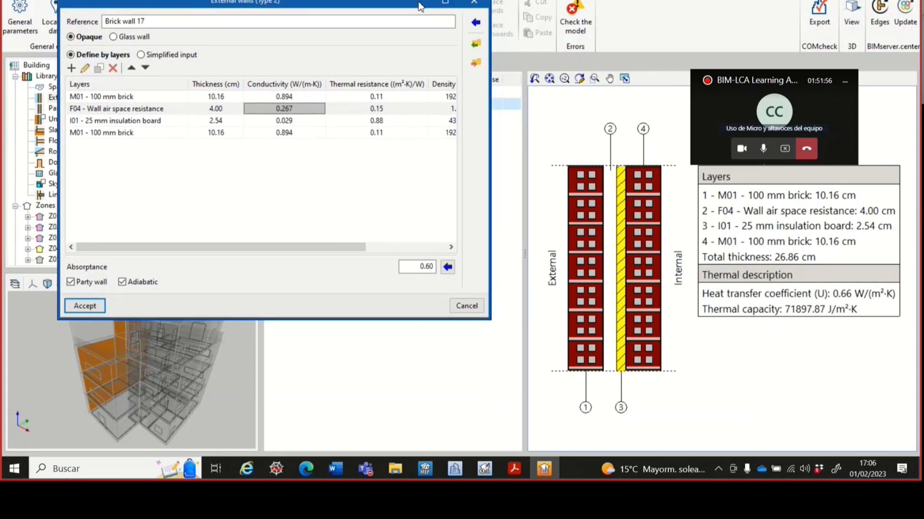
{"action": "left_click", "coordinate": [477, 27]}
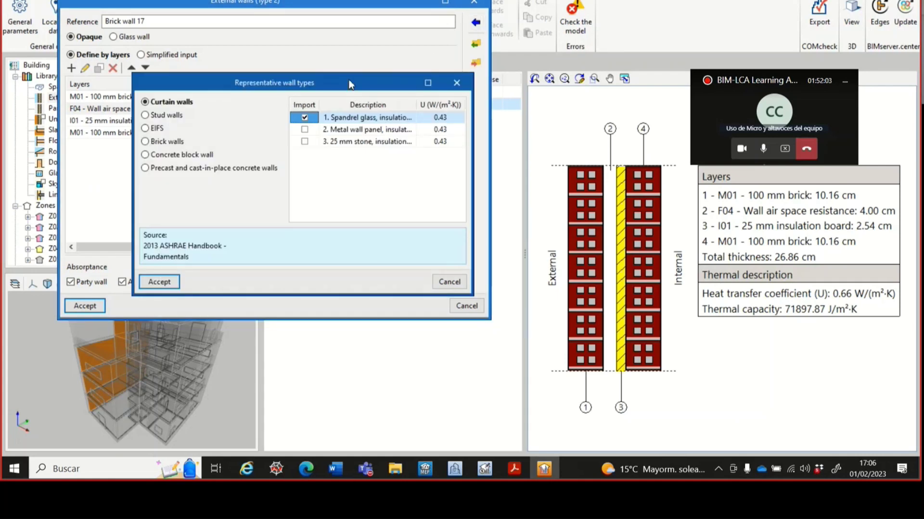
{"action": "left_click_drag", "start_coordinate": [345, 78], "coordinate": [565, 7]}
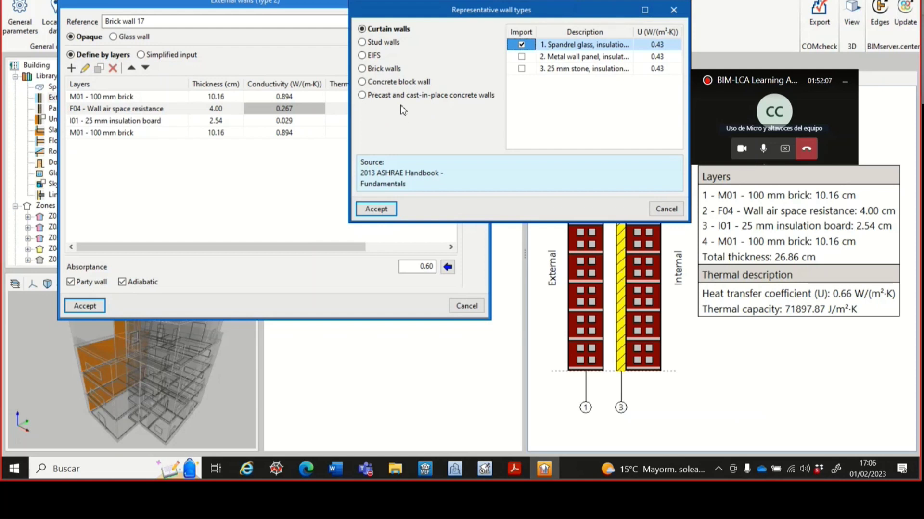
{"action": "left_click", "coordinate": [374, 44]}
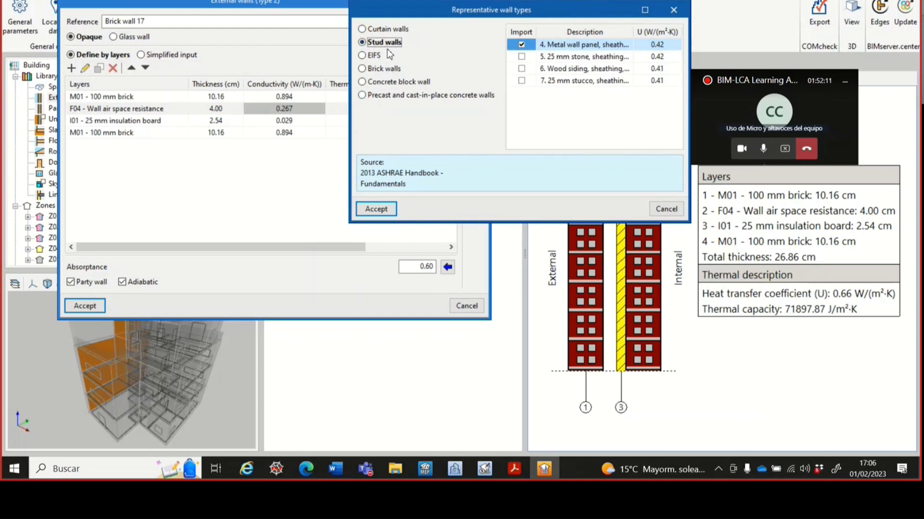
{"action": "left_click", "coordinate": [373, 56]}
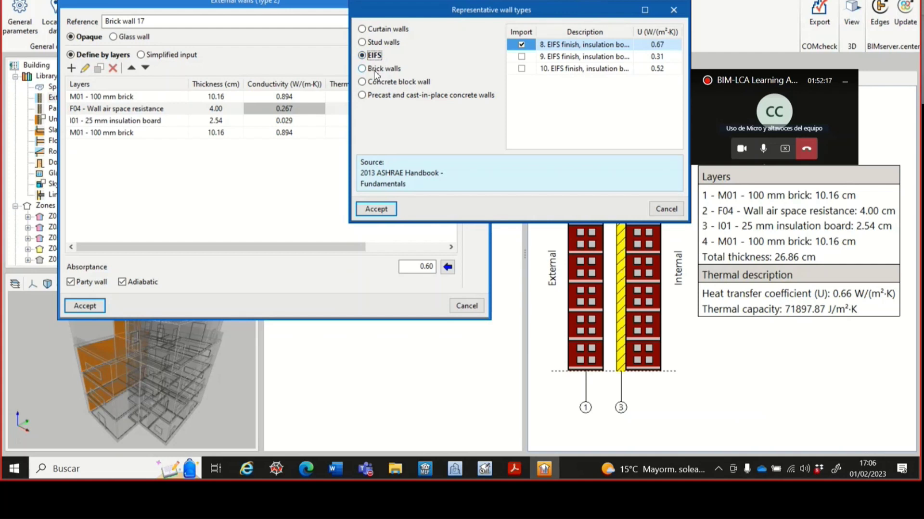
{"action": "left_click", "coordinate": [380, 68]}
{"action": "scroll", "coordinate": [660, 72], "scroll_direction": "down", "scroll_amount": 1}
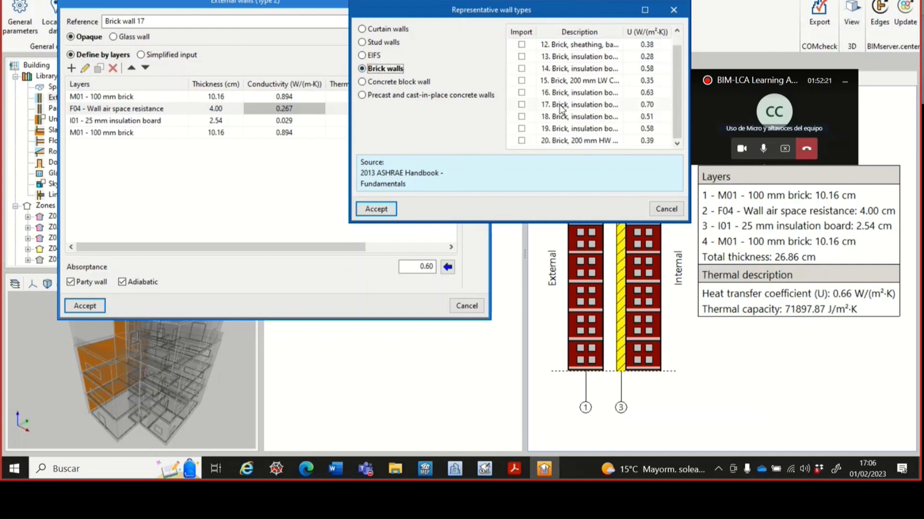
{"action": "left_click", "coordinate": [394, 83]}
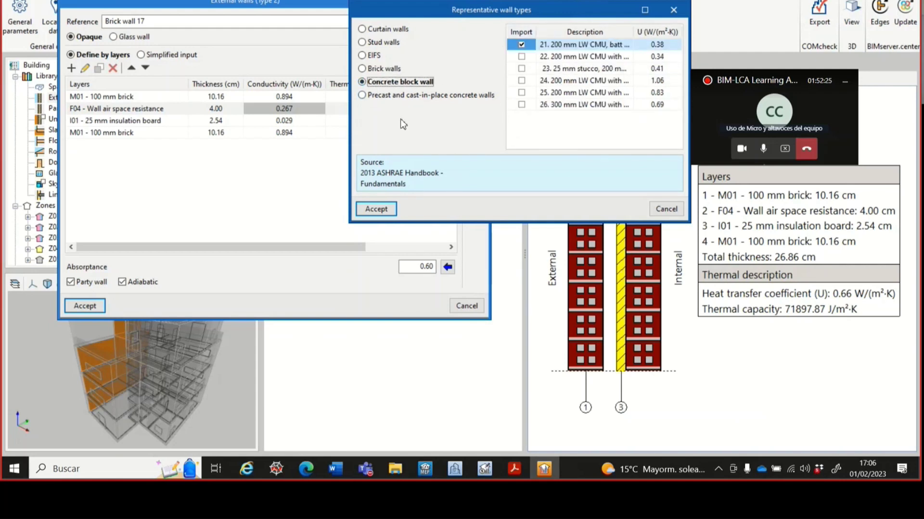
{"action": "left_click", "coordinate": [672, 11]}
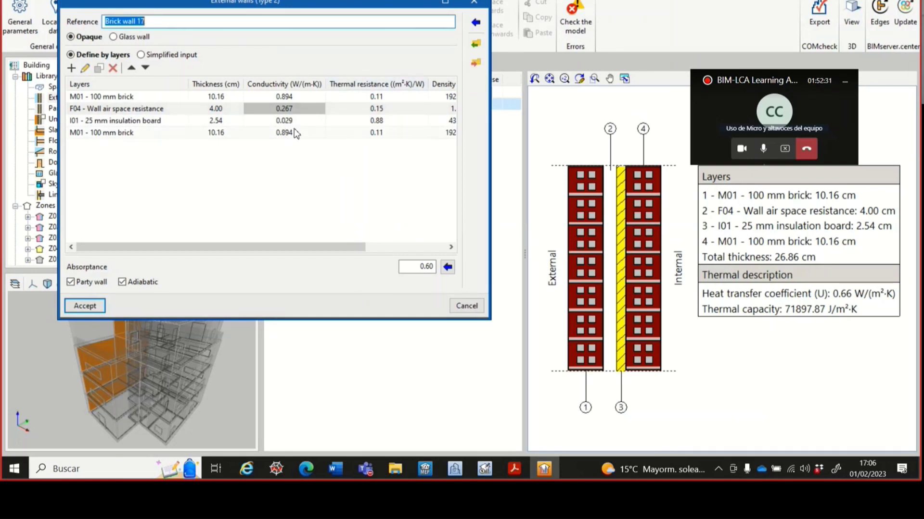
{"action": "left_click", "coordinate": [475, 4]}
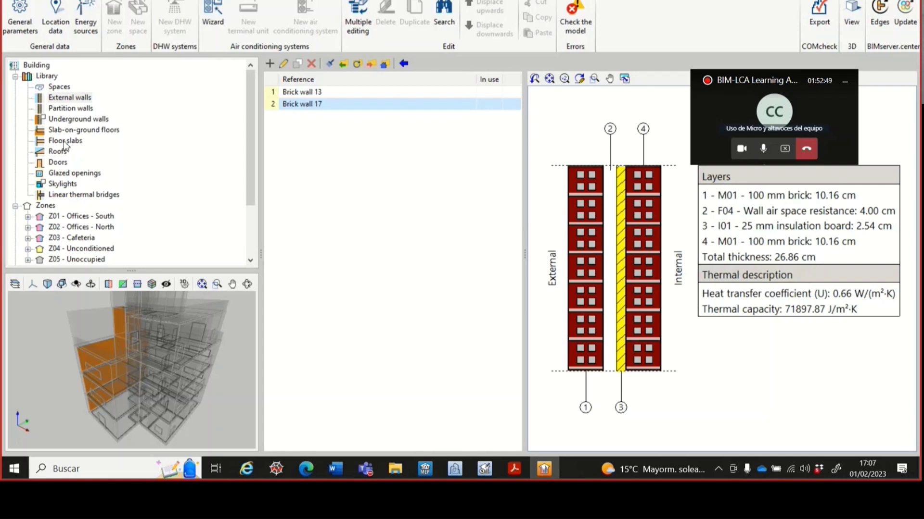
Show the library's partition walls with the Simple partition's layers and their location in the 3D preview.
{"action": "left_click", "coordinate": [70, 110]}
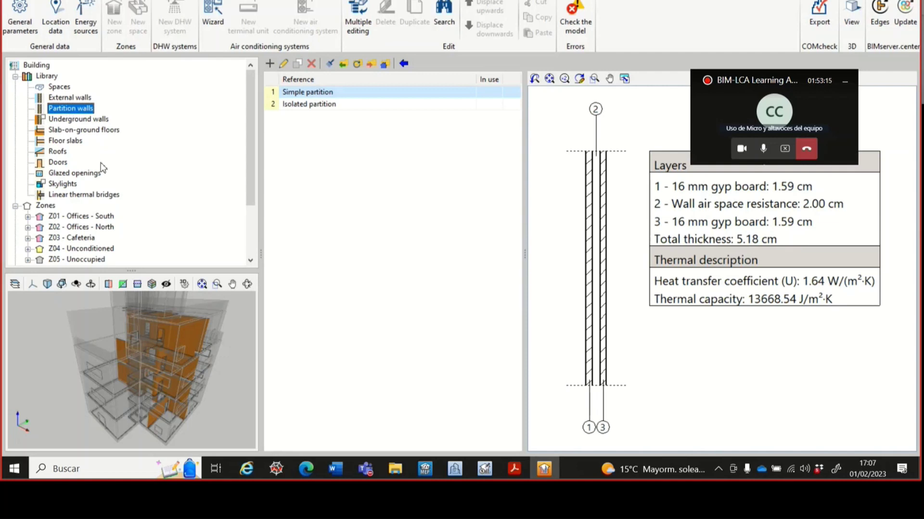
Show the library's glazed openings and open the Window 2 definition to examine its heat transfer and solar heat gain coefficients.
{"action": "scroll", "coordinate": [102, 167], "scroll_direction": "down", "scroll_amount": 1}
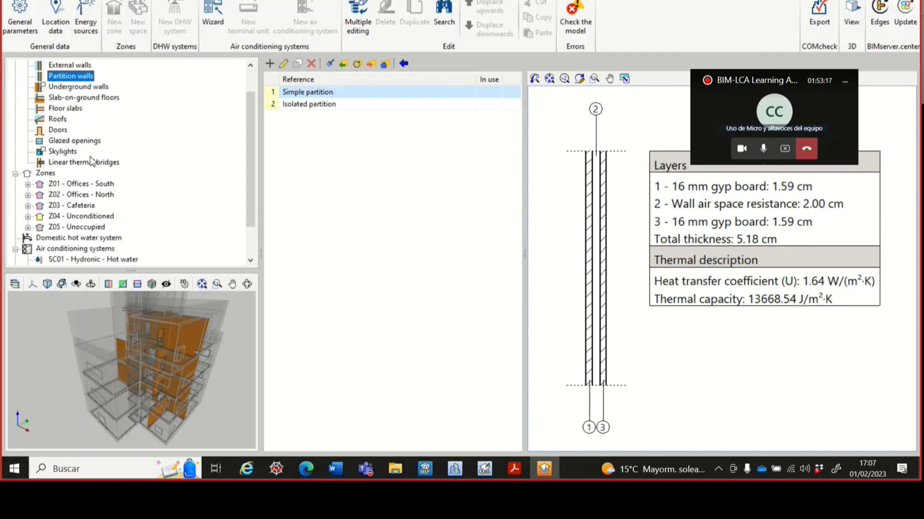
{"action": "left_click", "coordinate": [63, 142]}
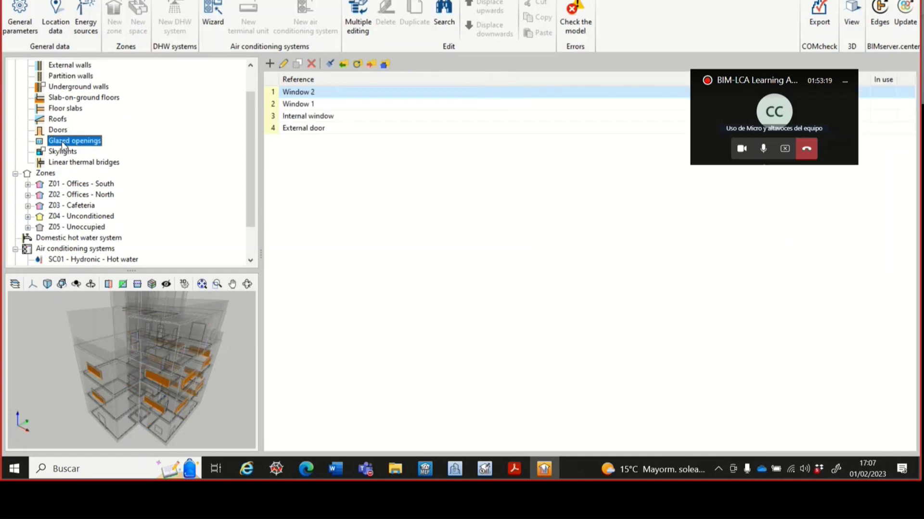
{"action": "left_click_drag", "start_coordinate": [740, 76], "coordinate": [788, 204]}
{"action": "double_click", "coordinate": [300, 91]}
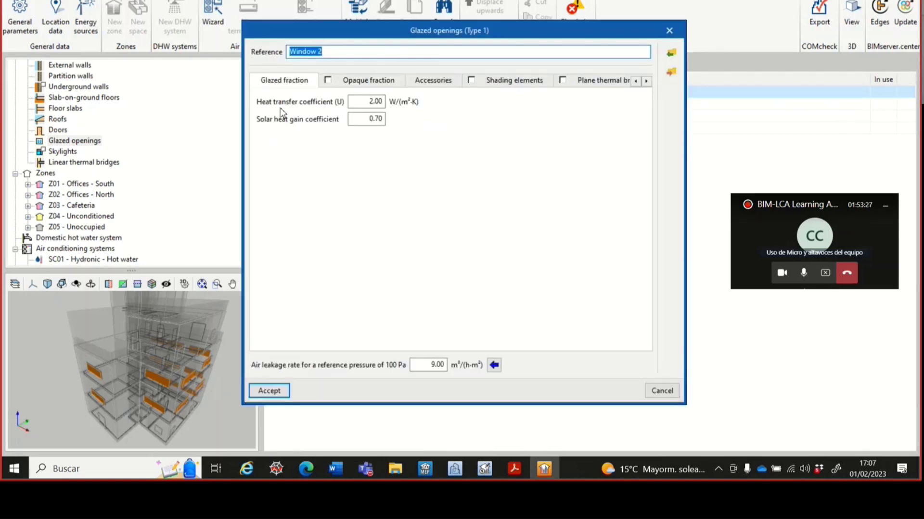
{"action": "left_click_drag", "start_coordinate": [309, 29], "coordinate": [469, 20]}
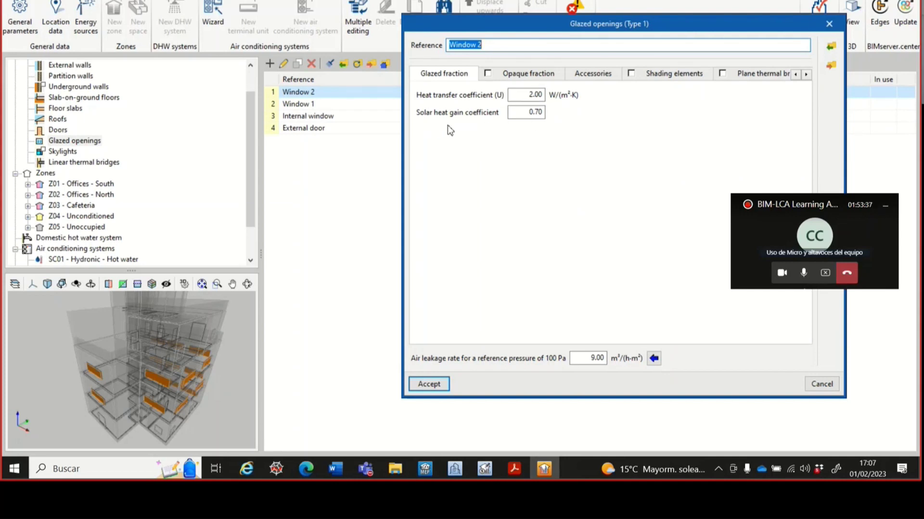
Enable Window 2's opaque fraction to view its parameters, disable it again, and close the definition from the glazed fraction data.
{"action": "left_click", "coordinate": [528, 74]}
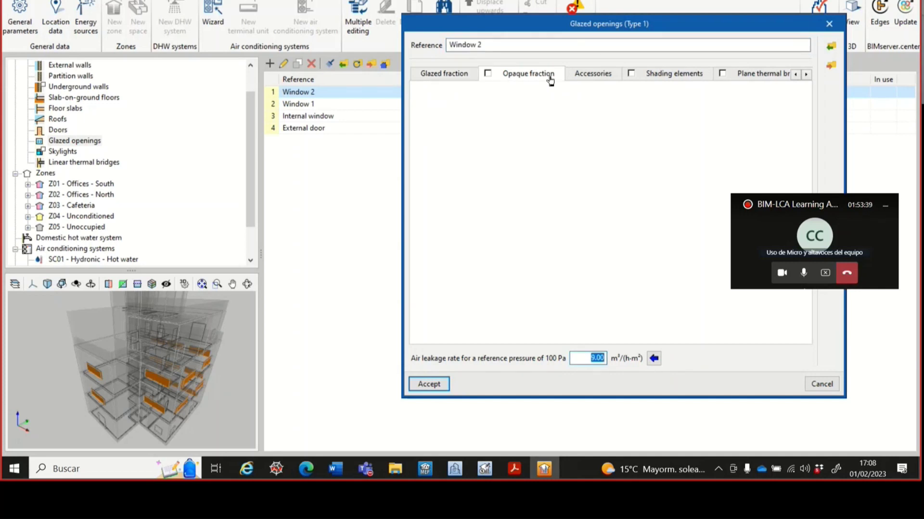
{"action": "left_click", "coordinate": [488, 77]}
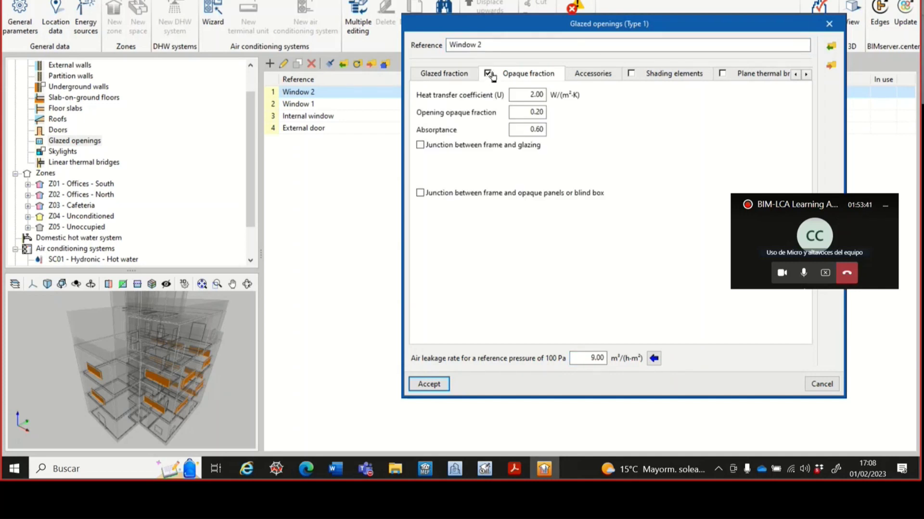
{"action": "left_click", "coordinate": [488, 74]}
{"action": "left_click", "coordinate": [461, 75]}
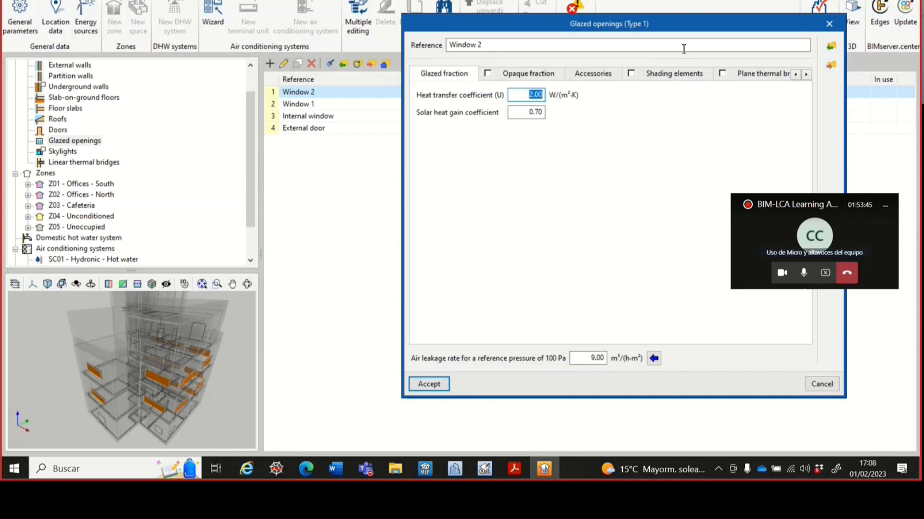
{"action": "left_click_drag", "start_coordinate": [661, 24], "coordinate": [636, 1]}
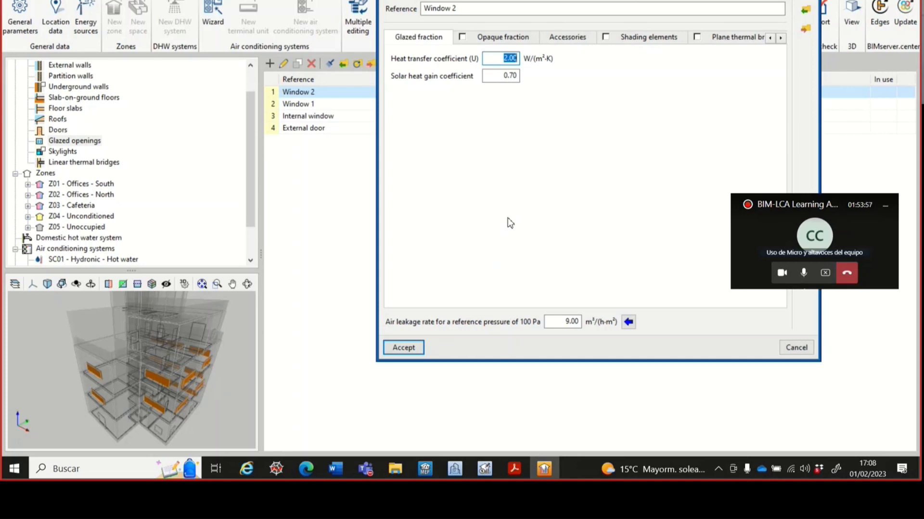
{"action": "key", "text": "Return"}
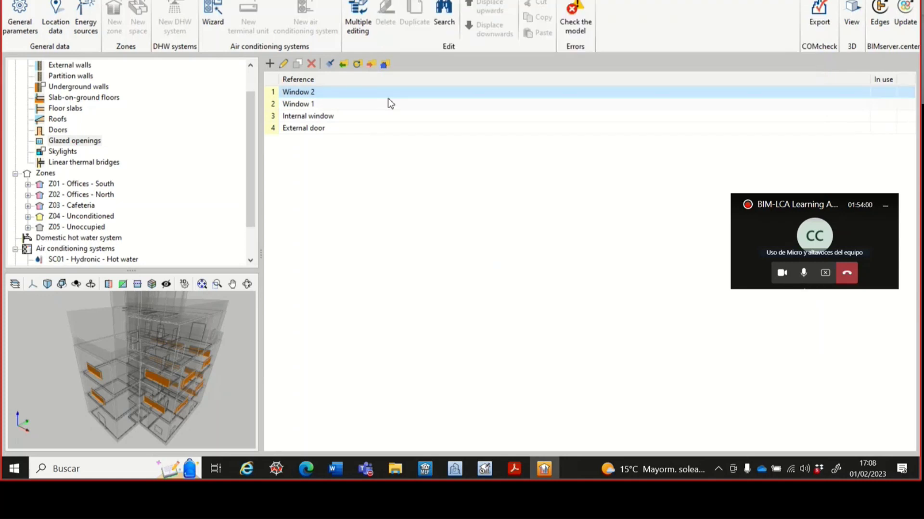
Reopen Window 2, review the carpentry classes available for its air leakage rate, and close the definition without choosing one.
{"action": "left_click", "coordinate": [284, 65]}
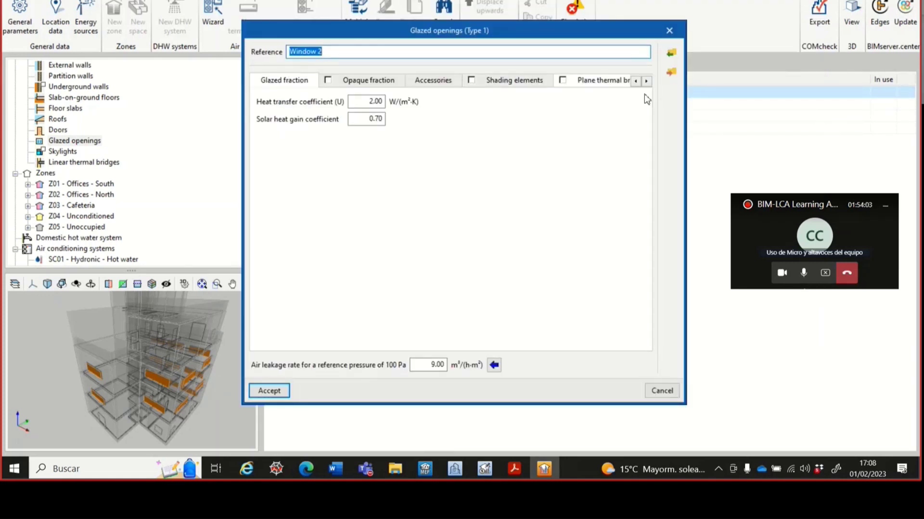
{"action": "left_click", "coordinate": [495, 366]}
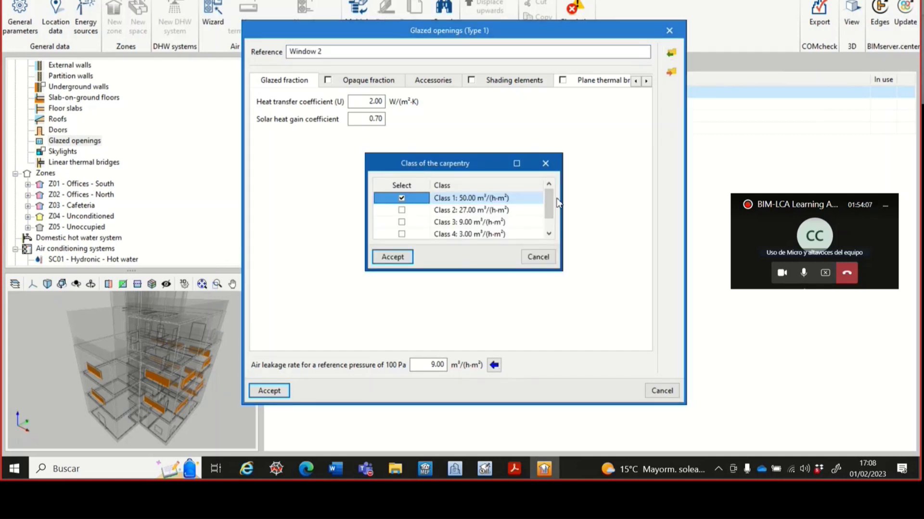
{"action": "scroll", "coordinate": [551, 193], "scroll_direction": "down", "scroll_amount": 1}
{"action": "scroll", "coordinate": [554, 190], "scroll_direction": "up", "scroll_amount": 1}
{"action": "left_click", "coordinate": [545, 164]}
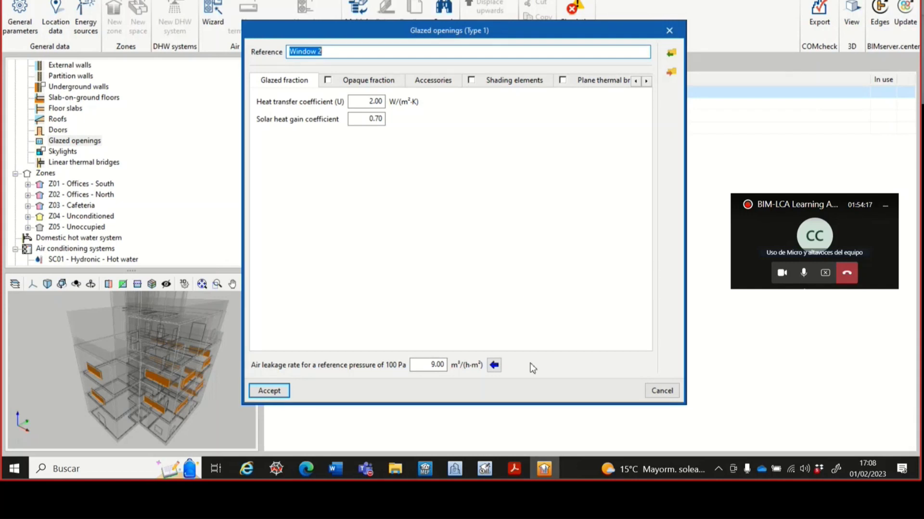
{"action": "left_click_drag", "start_coordinate": [451, 30], "coordinate": [544, 11]}
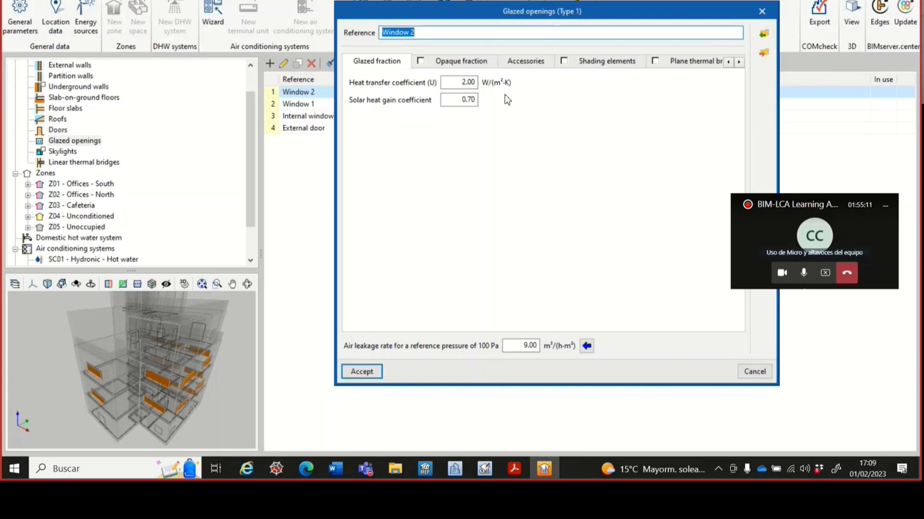
{"action": "left_click", "coordinate": [763, 11]}
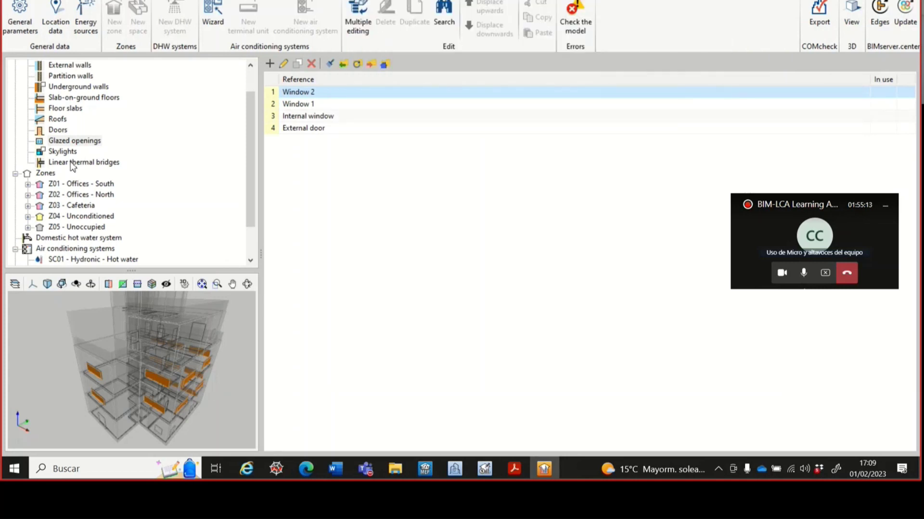
Review the operating conditions and 3D location of the Offices - South, Unconditioned, Unoccupied, Cafeteria and Offices - North zones.
{"action": "scroll", "coordinate": [89, 171], "scroll_direction": "down", "scroll_amount": 2}
{"action": "left_click", "coordinate": [65, 143]}
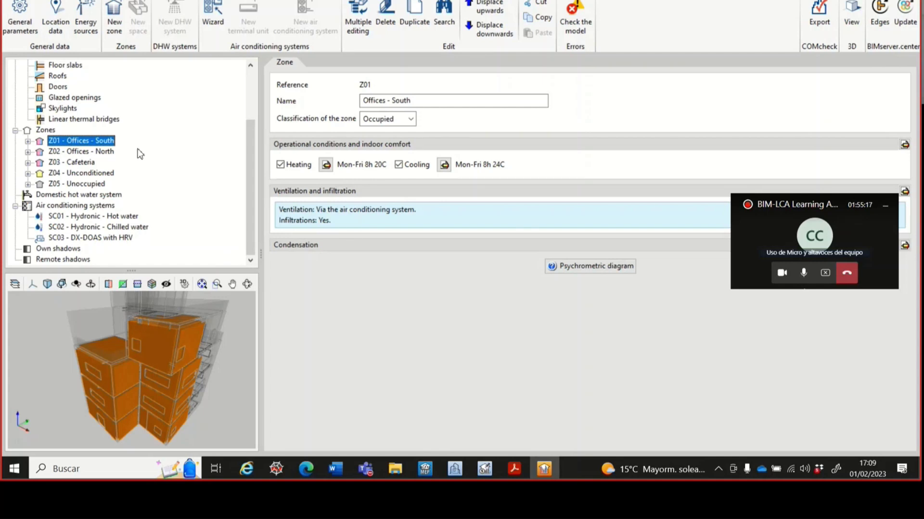
{"action": "left_click", "coordinate": [97, 152]}
{"action": "left_click", "coordinate": [80, 174]}
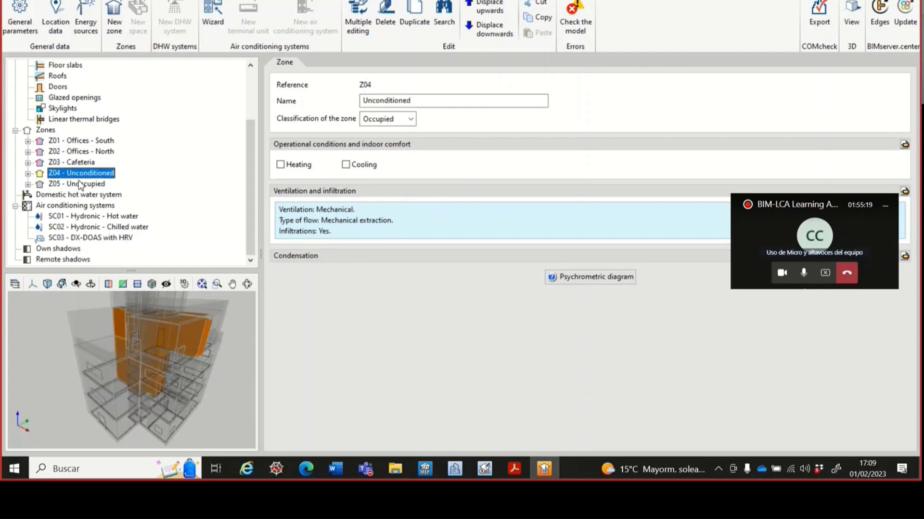
{"action": "left_click", "coordinate": [81, 185]}
{"action": "left_click", "coordinate": [78, 163]}
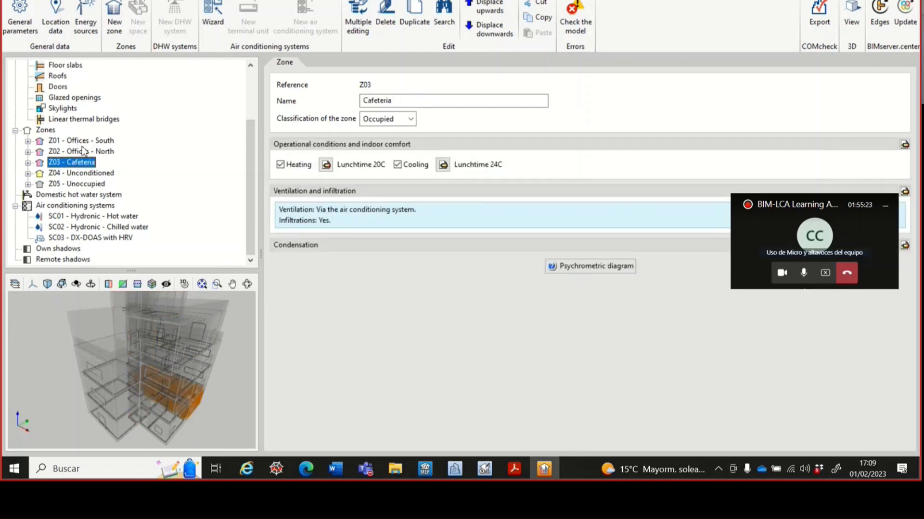
{"action": "left_click", "coordinate": [81, 151]}
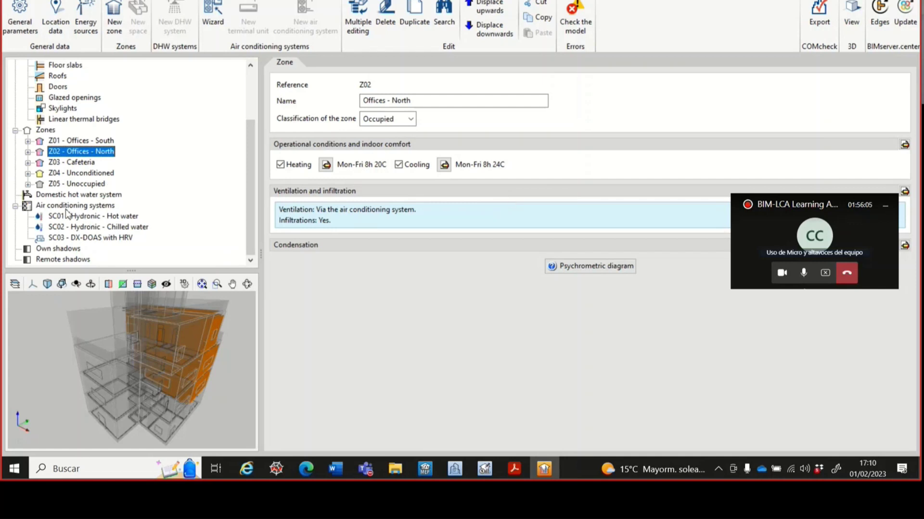
Review the domestic hot water system and the air conditioning system Hydronic - Hot water with its condensing boiler.
{"action": "left_click", "coordinate": [53, 196]}
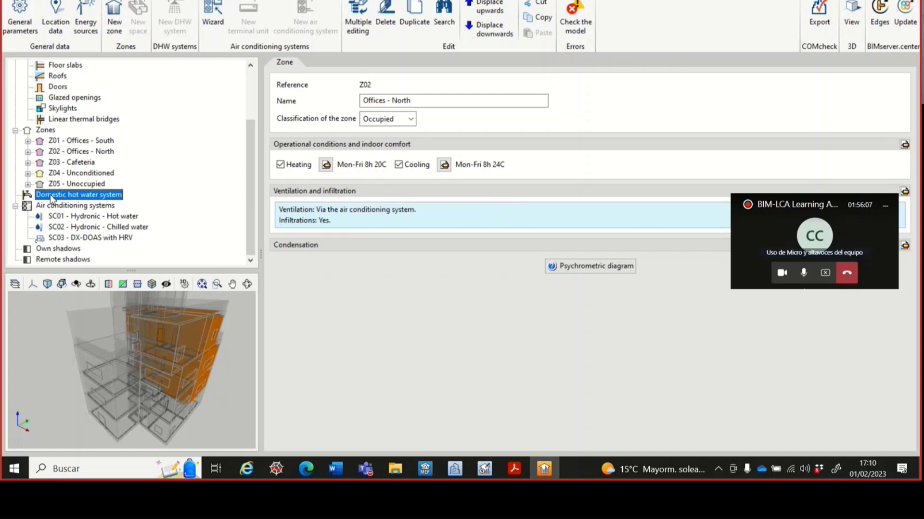
{"action": "left_click", "coordinate": [54, 206]}
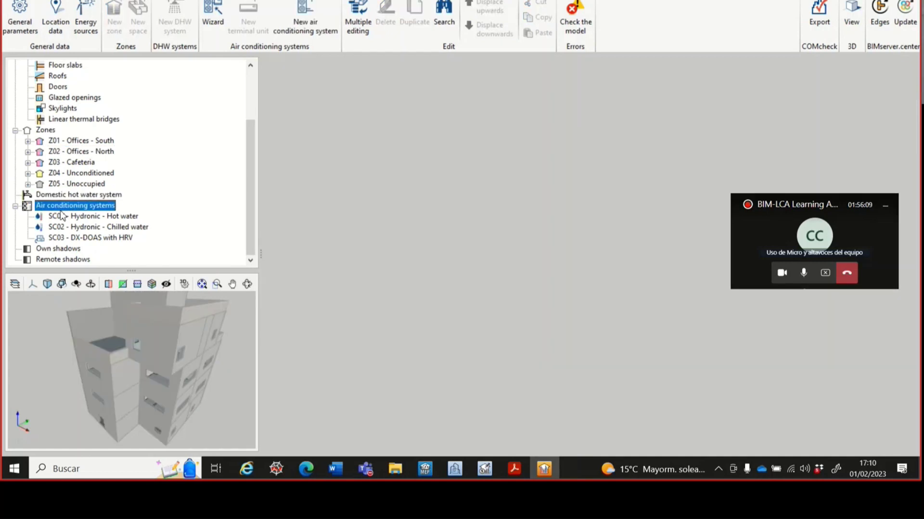
{"action": "left_click", "coordinate": [62, 196]}
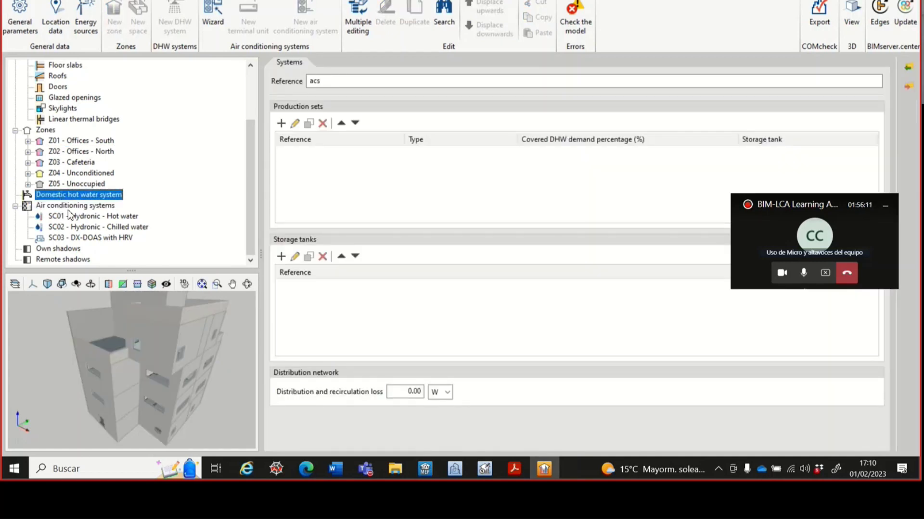
{"action": "left_click", "coordinate": [69, 207]}
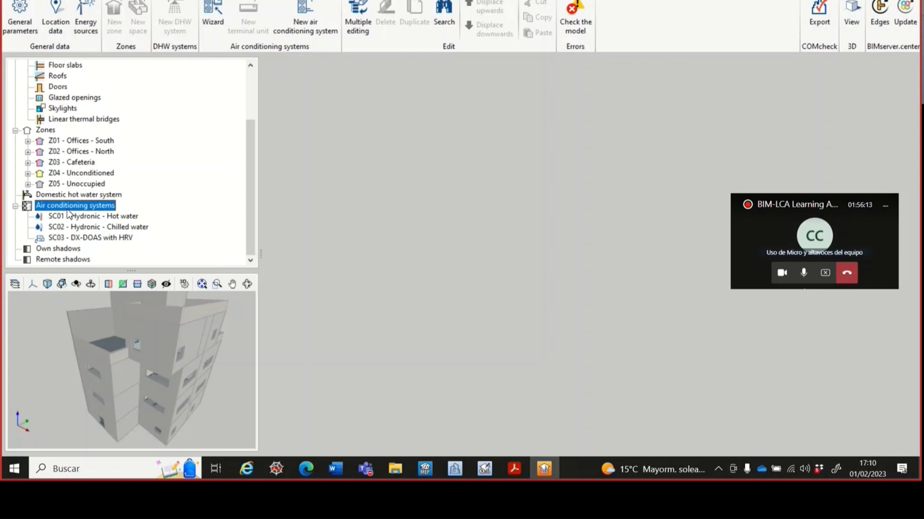
{"action": "left_click", "coordinate": [80, 217]}
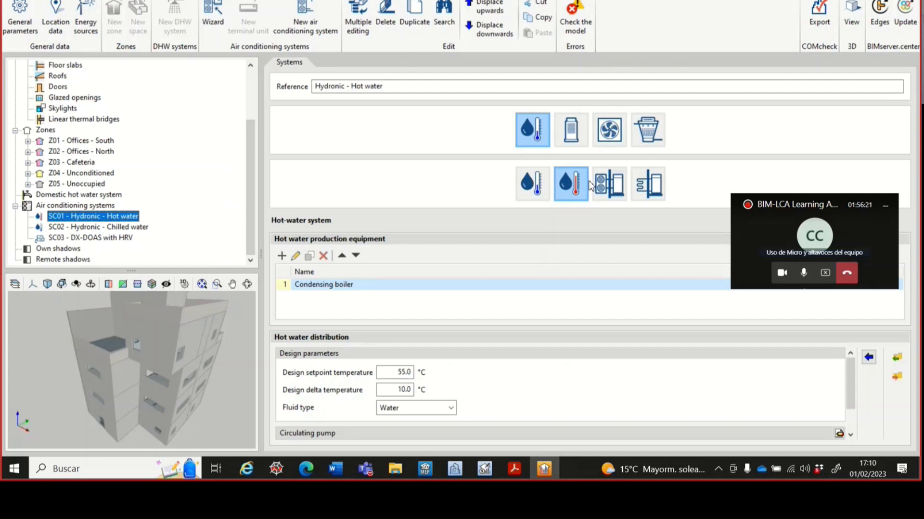
Show the building's own shadows list, and review the Atlanta location and climate data without changing them.
{"action": "left_click", "coordinate": [62, 250]}
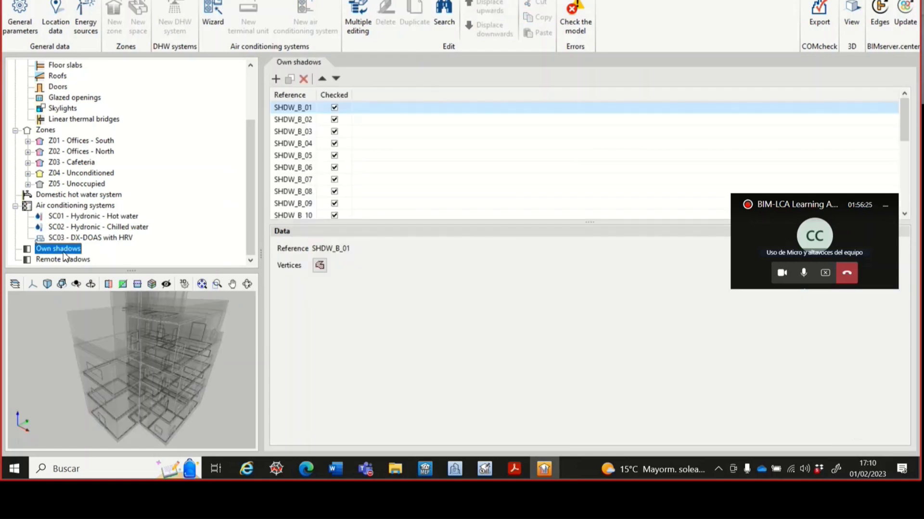
{"action": "left_click_drag", "start_coordinate": [254, 183], "coordinate": [260, 125]}
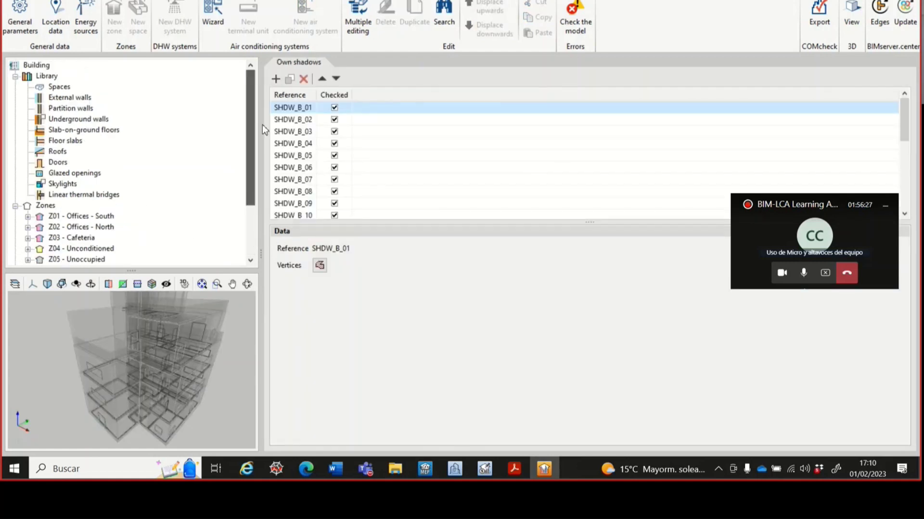
{"action": "left_click", "coordinate": [55, 20]}
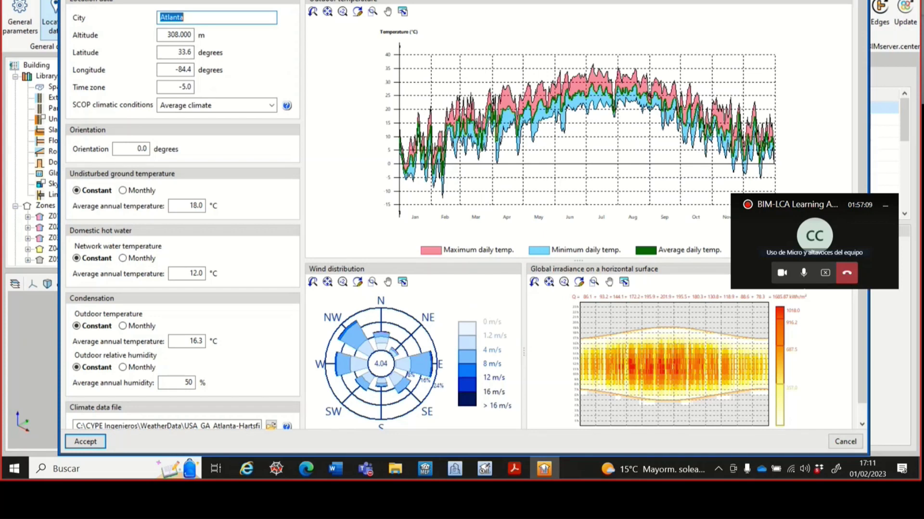
{"action": "left_click", "coordinate": [855, 6]}
Switch to the floor plan view and locate the Offices - South spaces, including Office 7, Office 10 and Office 1.
{"action": "scroll", "coordinate": [66, 217], "scroll_direction": "down", "scroll_amount": 2}
{"action": "scroll", "coordinate": [65, 217], "scroll_direction": "down", "scroll_amount": 1}
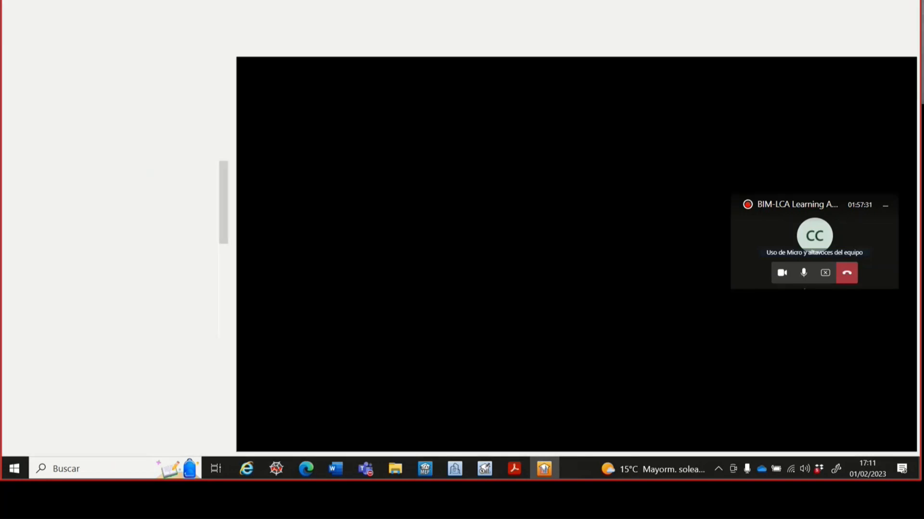
{"action": "scroll", "coordinate": [310, 190], "scroll_direction": "down", "scroll_amount": 2}
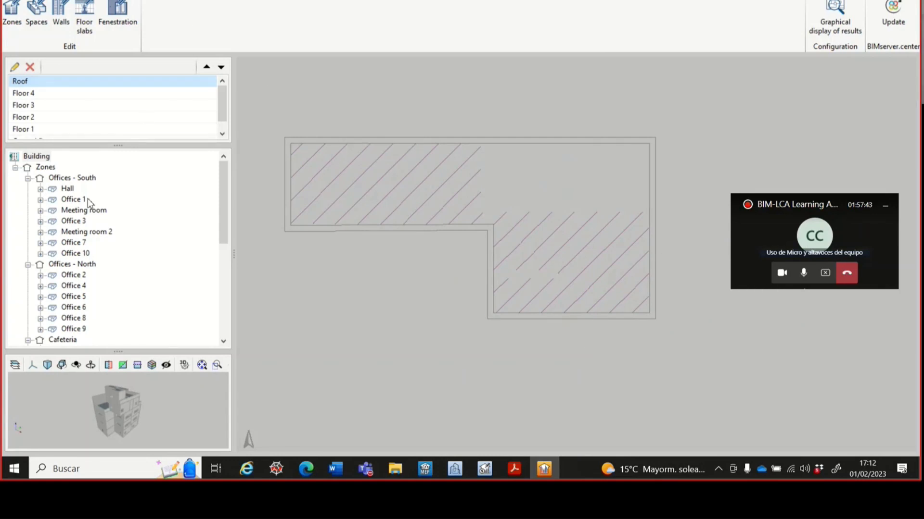
{"action": "left_click", "coordinate": [74, 221]}
{"action": "left_click", "coordinate": [74, 242]}
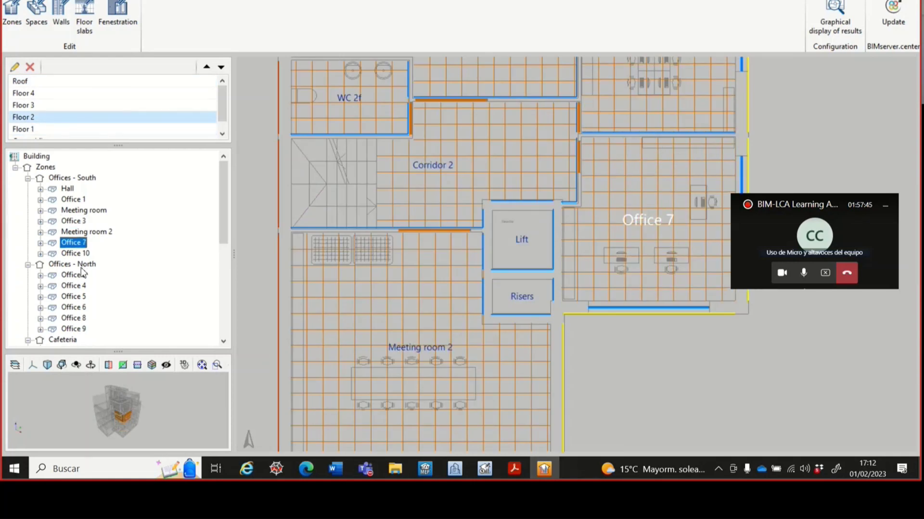
{"action": "left_click", "coordinate": [76, 254]}
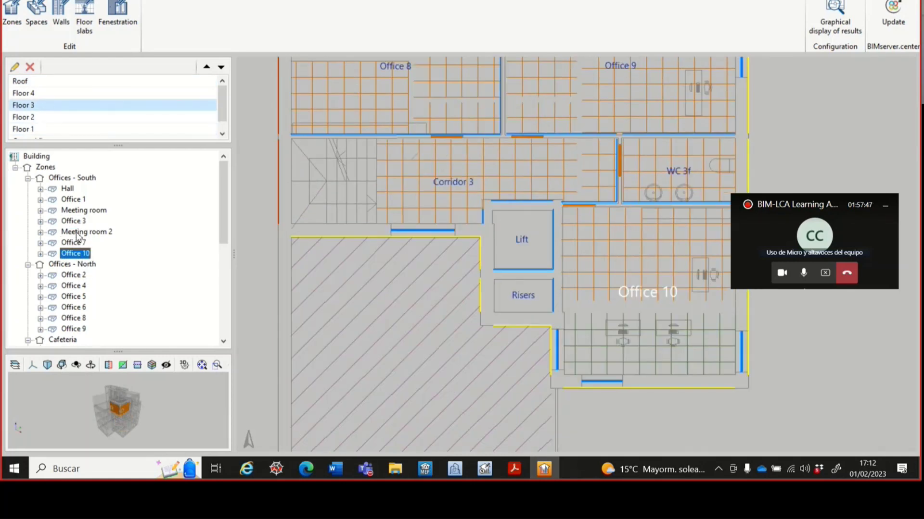
{"action": "left_click", "coordinate": [76, 232]}
{"action": "left_click", "coordinate": [73, 221]}
{"action": "left_click", "coordinate": [73, 199]}
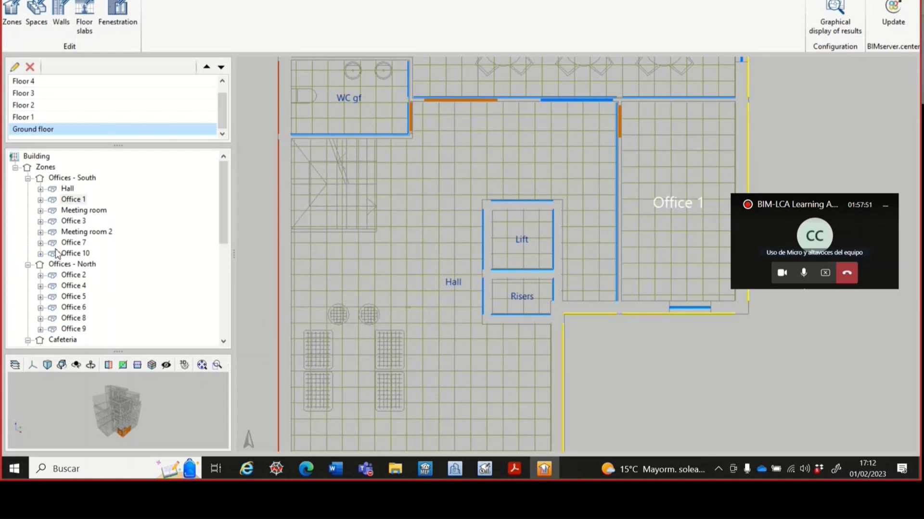
Locate further South and North office spaces on the plans, ending with Office 5 on Floor 2.
{"action": "left_click", "coordinate": [76, 231]}
{"action": "left_click", "coordinate": [76, 253]}
{"action": "left_click", "coordinate": [74, 285]}
{"action": "left_click", "coordinate": [72, 297]}
{"action": "scroll", "coordinate": [469, 219], "scroll_direction": "down", "scroll_amount": 1}
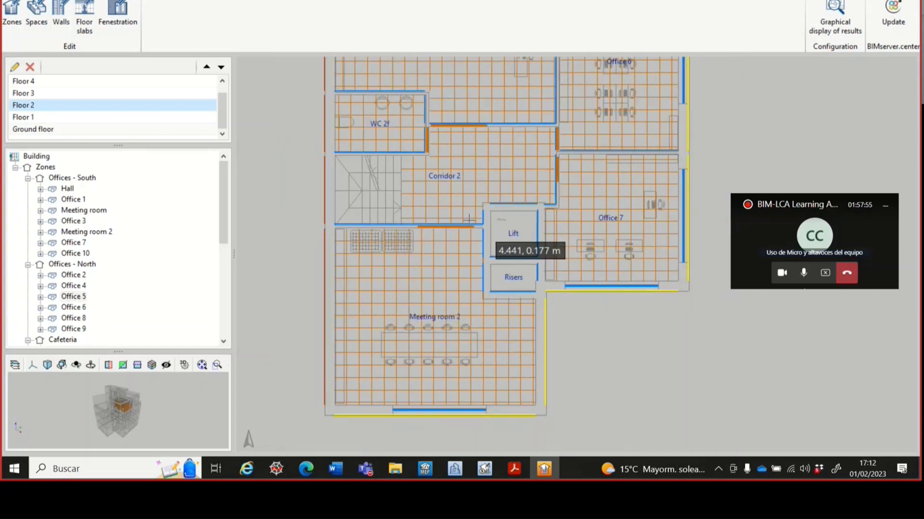
{"action": "left_click", "coordinate": [464, 222]}
{"action": "left_click", "coordinate": [523, 146]}
{"action": "scroll", "coordinate": [452, 255], "scroll_direction": "down", "scroll_amount": 4}
{"action": "scroll", "coordinate": [449, 257], "scroll_direction": "up", "scroll_amount": 4}
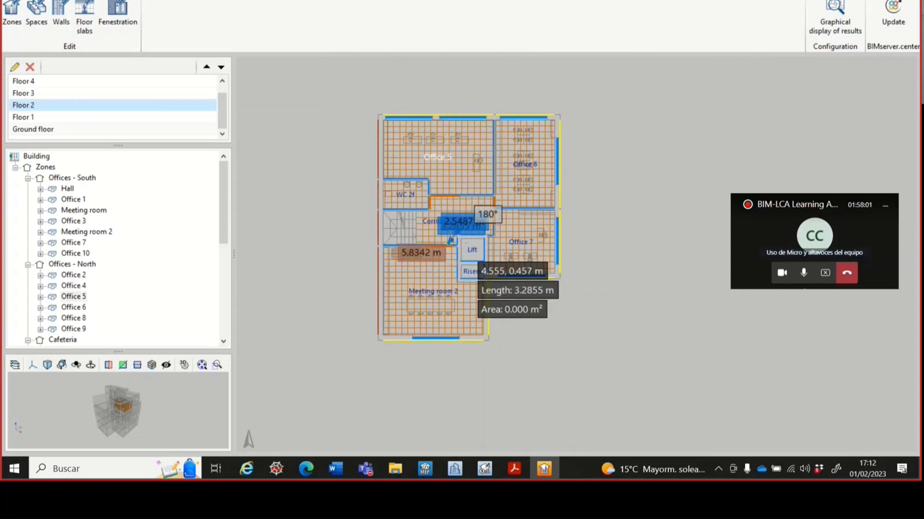
{"action": "key", "text": "Escape"}
Locate the Unconditioned zone's Corridor 2 on the Floor 2 plan.
{"action": "scroll", "coordinate": [80, 295], "scroll_direction": "down", "scroll_amount": 4}
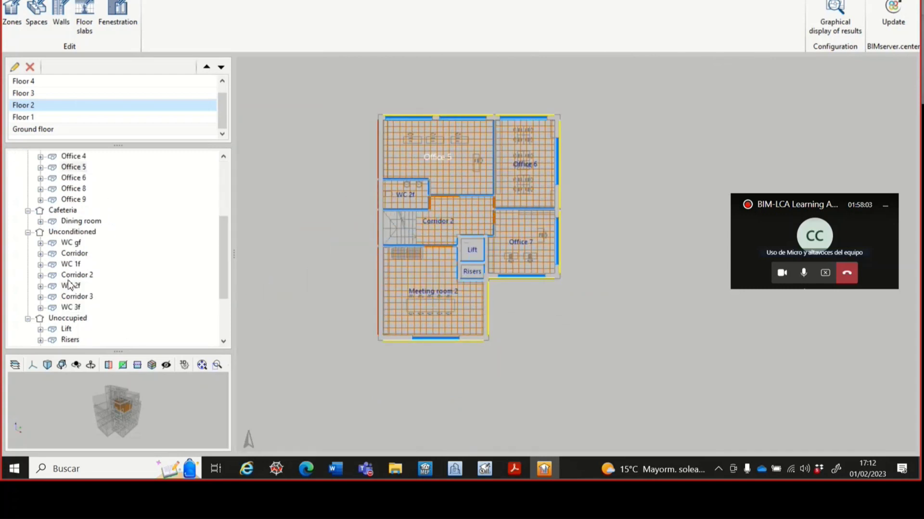
{"action": "left_click", "coordinate": [73, 276]}
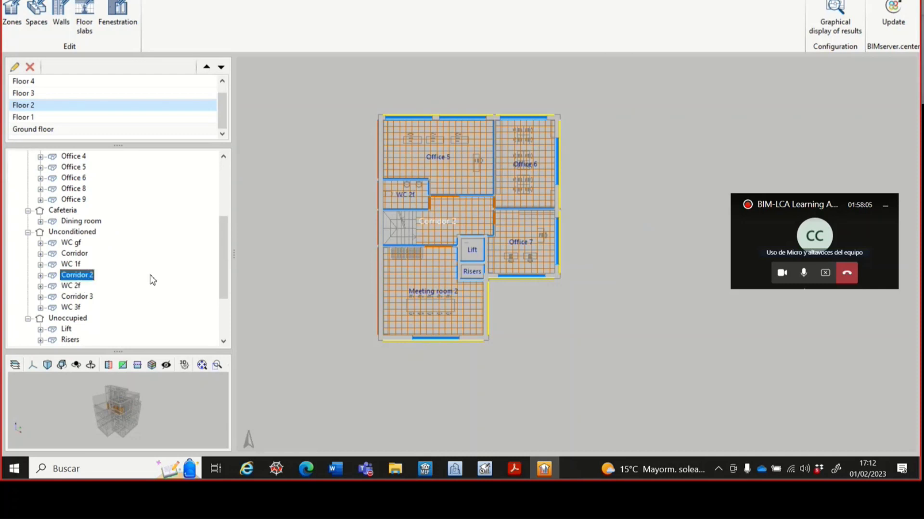
Measure a diagonal distance across Corridor 2 on the Floor 2 plan, and leave the measuring command.
{"action": "scroll", "coordinate": [502, 252], "scroll_direction": "up", "scroll_amount": 3}
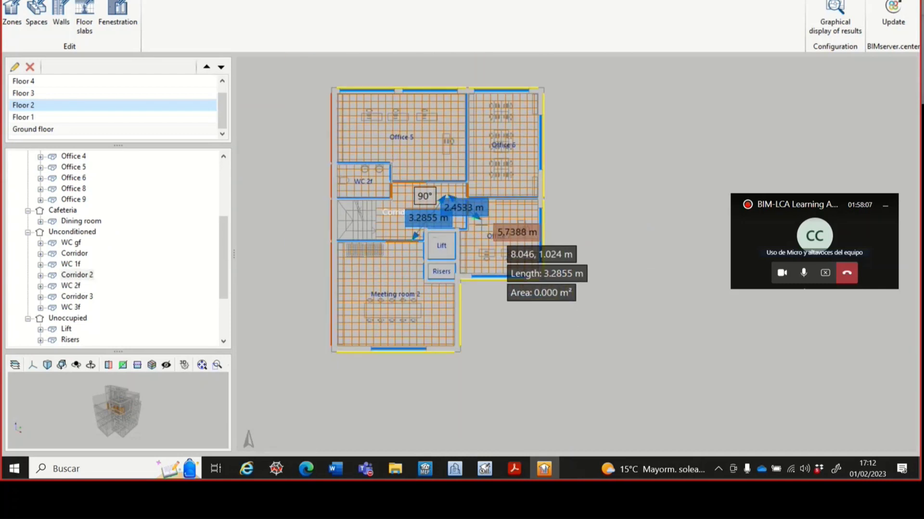
{"action": "scroll", "coordinate": [474, 190], "scroll_direction": "up", "scroll_amount": 2}
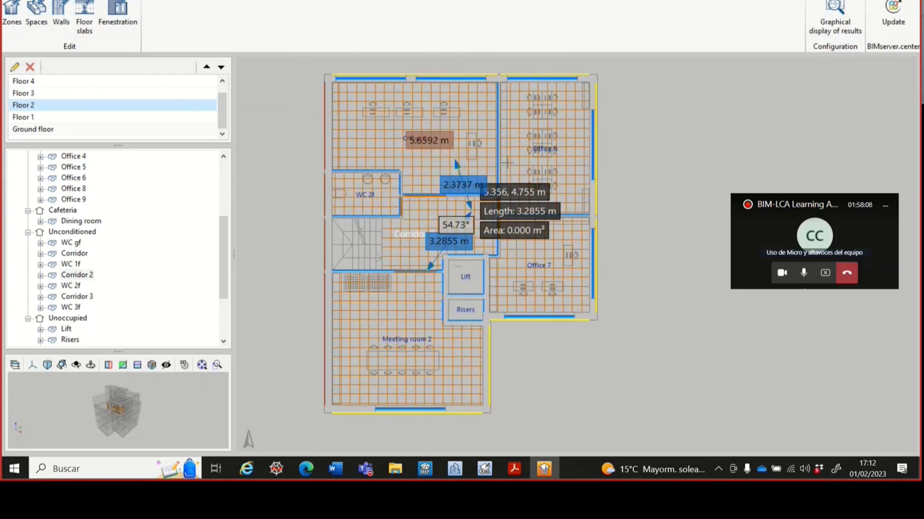
{"action": "left_click", "coordinate": [841, 28]}
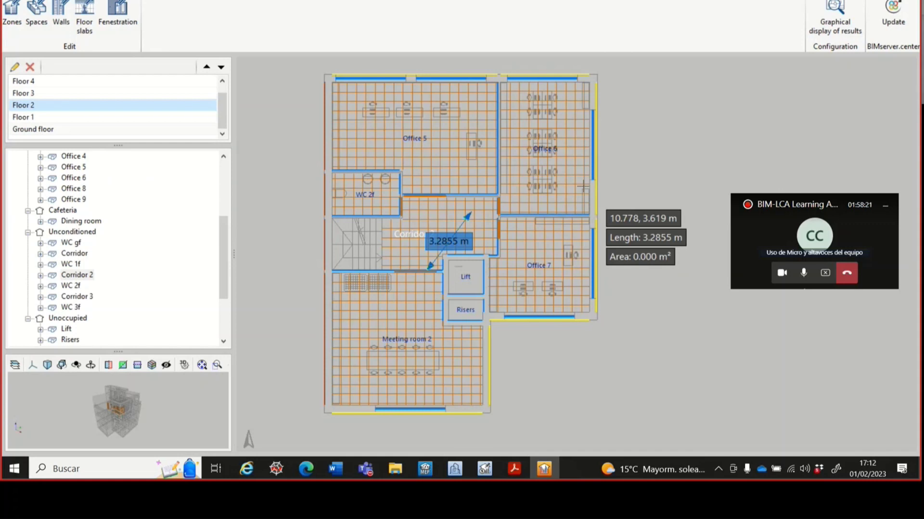
{"action": "key", "text": "Escape"}
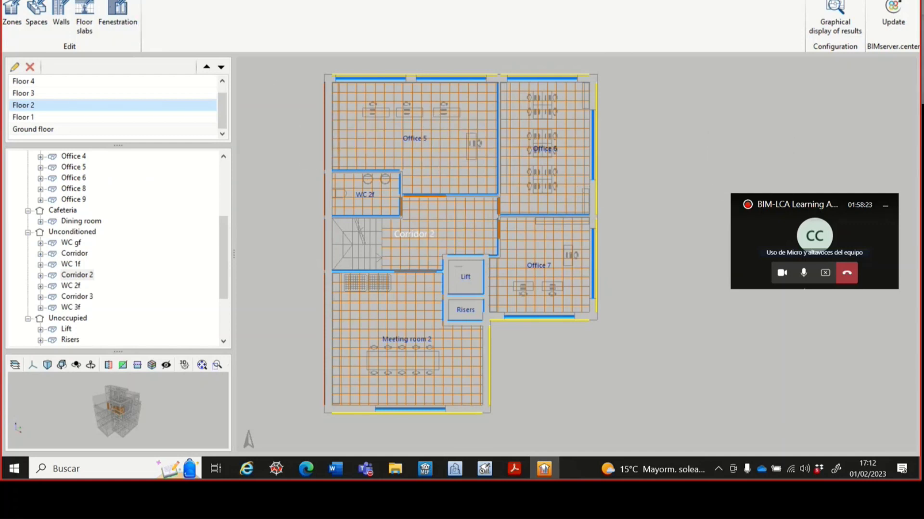
{"action": "key", "text": "Escape"}
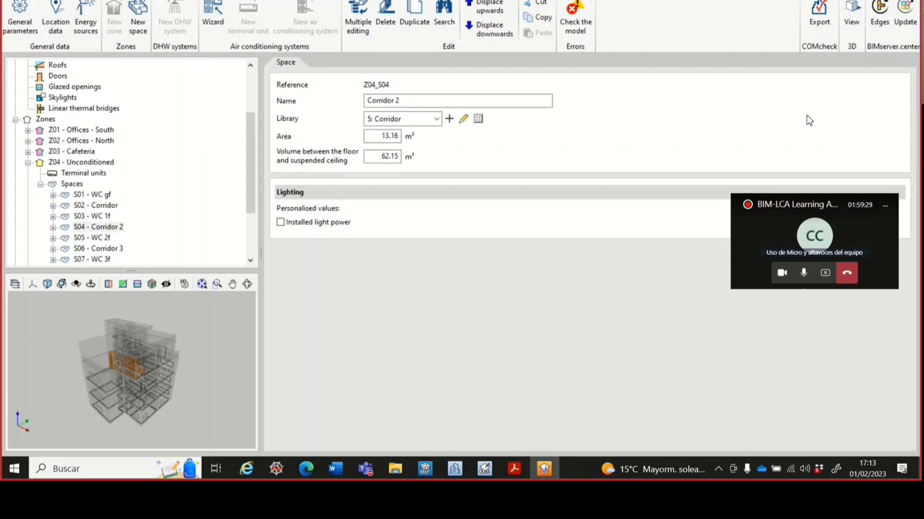
Return to the building data, show the skylights library list, and look over the zones and air conditioning systems.
{"action": "left_click", "coordinate": [72, 100]}
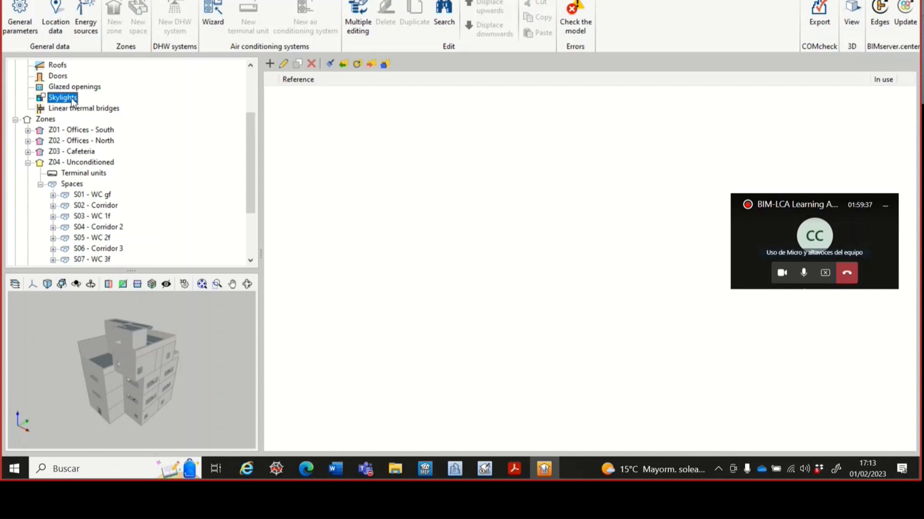
{"action": "scroll", "coordinate": [73, 101], "scroll_direction": "down", "scroll_amount": 3}
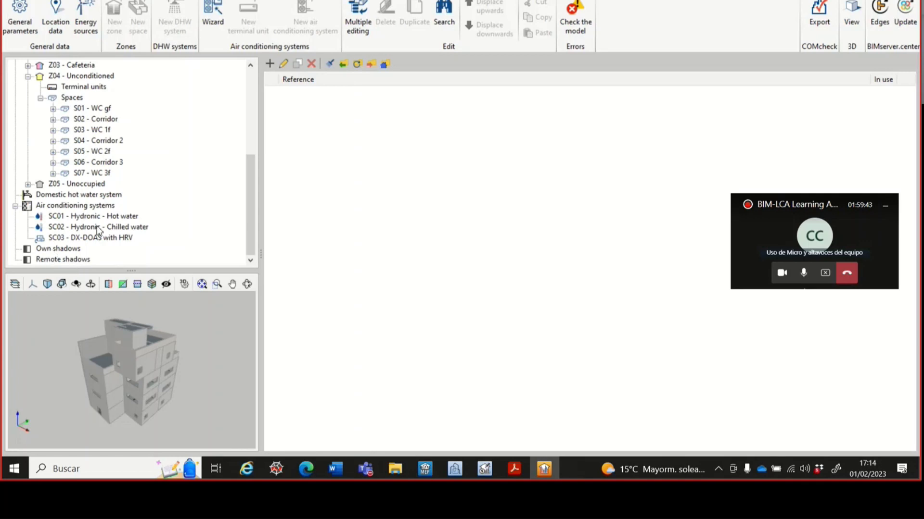
{"action": "scroll", "coordinate": [93, 221], "scroll_direction": "up", "scroll_amount": 4}
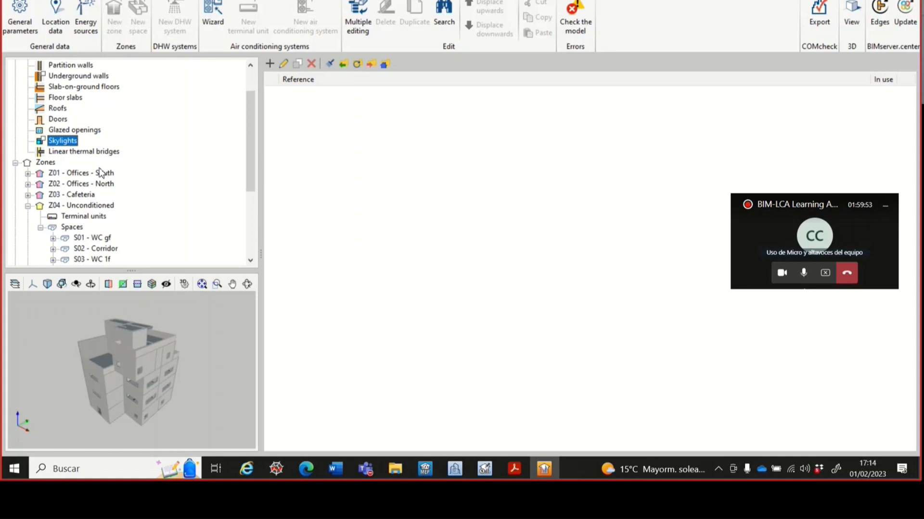
Switch to the analysis section and review the calculation options, closing them without running the simulation.
{"action": "scroll", "coordinate": [99, 173], "scroll_direction": "down", "scroll_amount": 4}
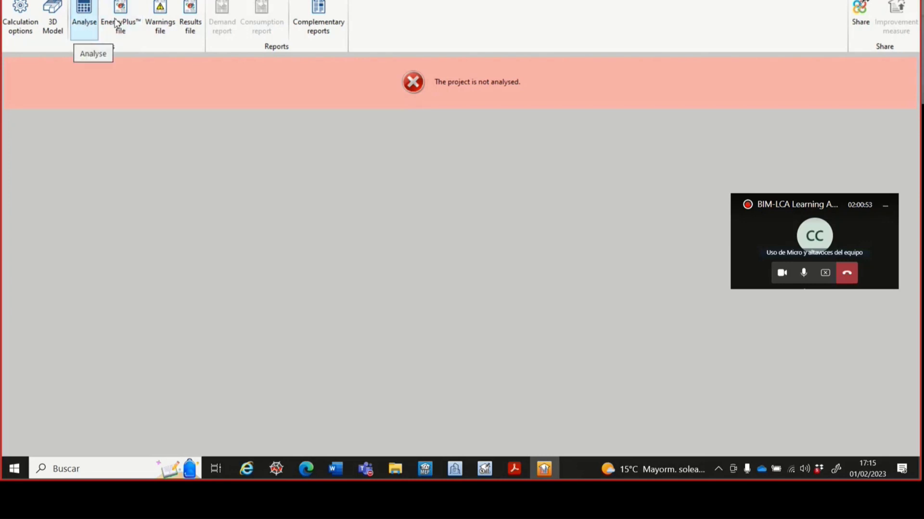
{"action": "left_click", "coordinate": [86, 22]}
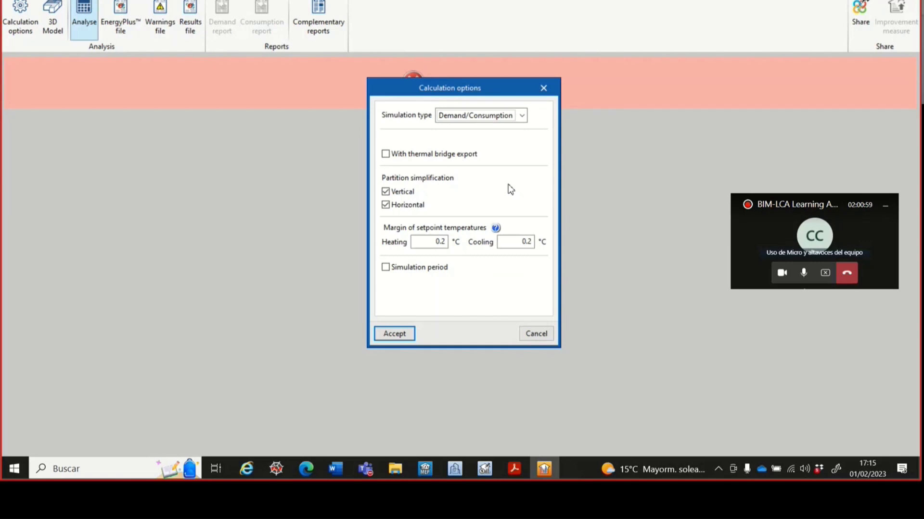
{"action": "left_click", "coordinate": [545, 86]}
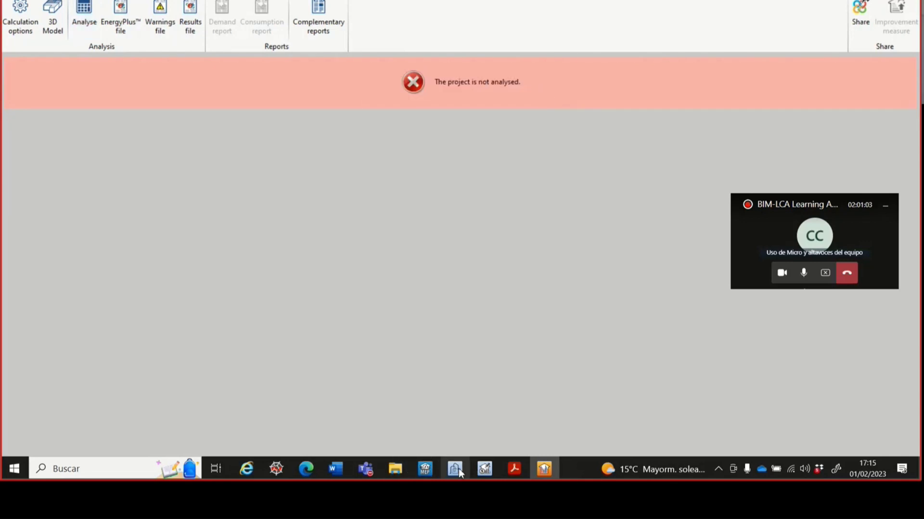
Switch to the PDF presentation, go to page 12, and open the CYPETHERM EPlus web link, allowing the connection to info.cype.com.
{"action": "left_click", "coordinate": [515, 469]}
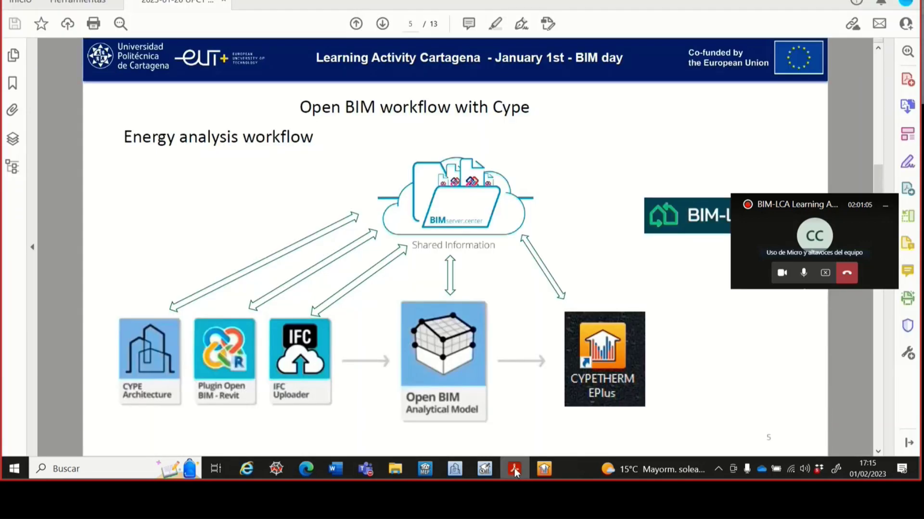
{"action": "scroll", "coordinate": [508, 322], "scroll_direction": "down", "scroll_amount": 2}
{"action": "scroll", "coordinate": [508, 321], "scroll_direction": "down", "scroll_amount": 2}
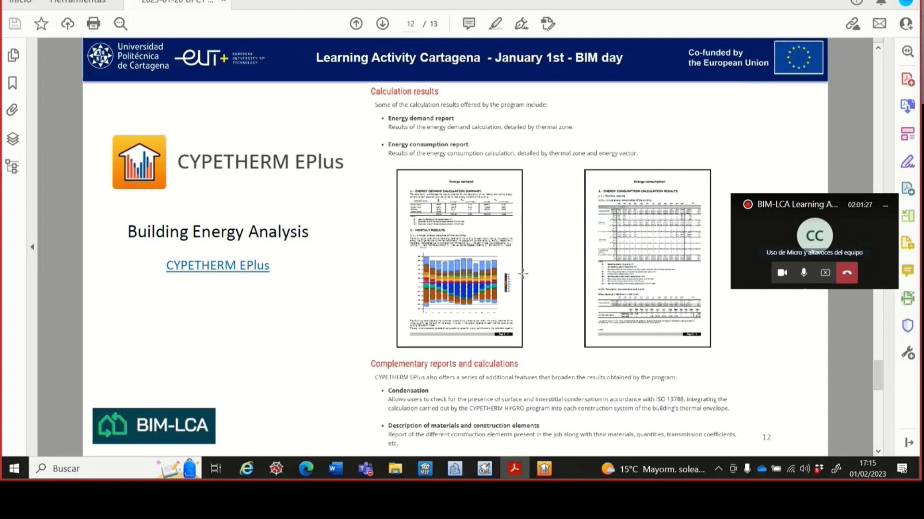
{"action": "left_click", "coordinate": [226, 269]}
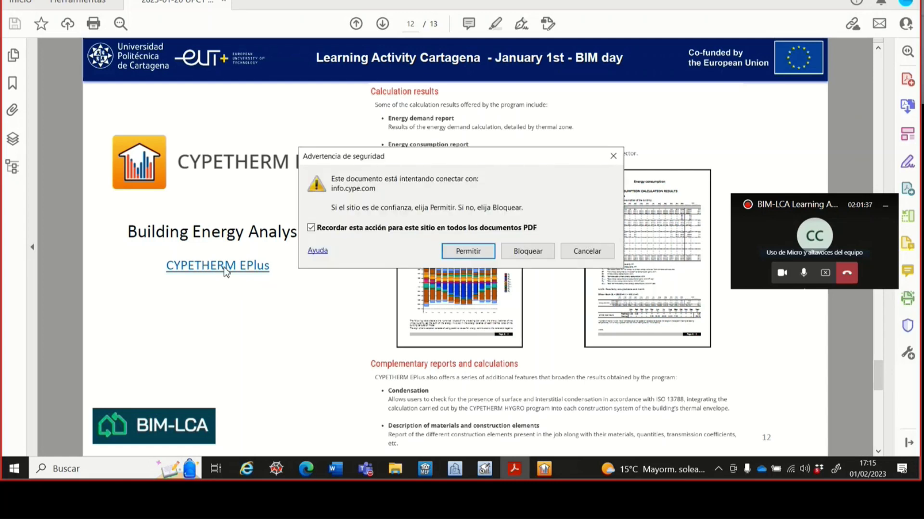
{"action": "left_click", "coordinate": [487, 251]}
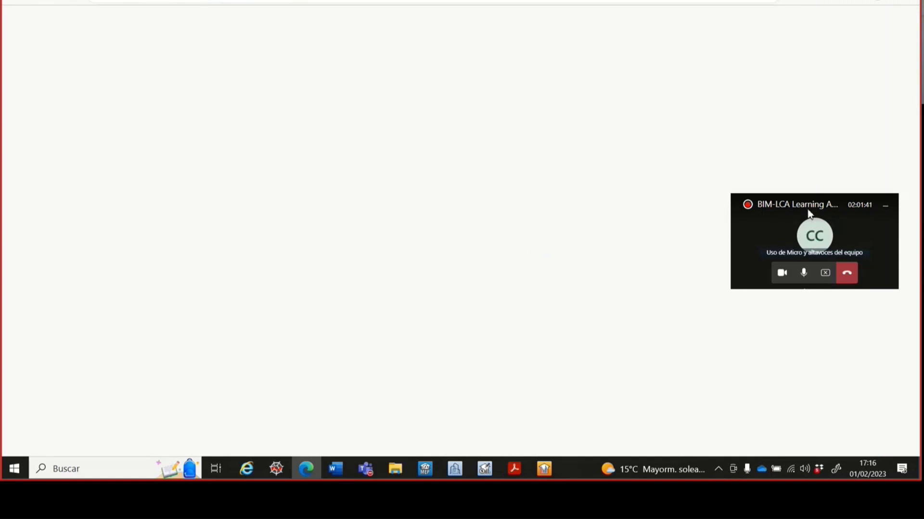
{"action": "left_click_drag", "start_coordinate": [810, 212], "coordinate": [817, 45]}
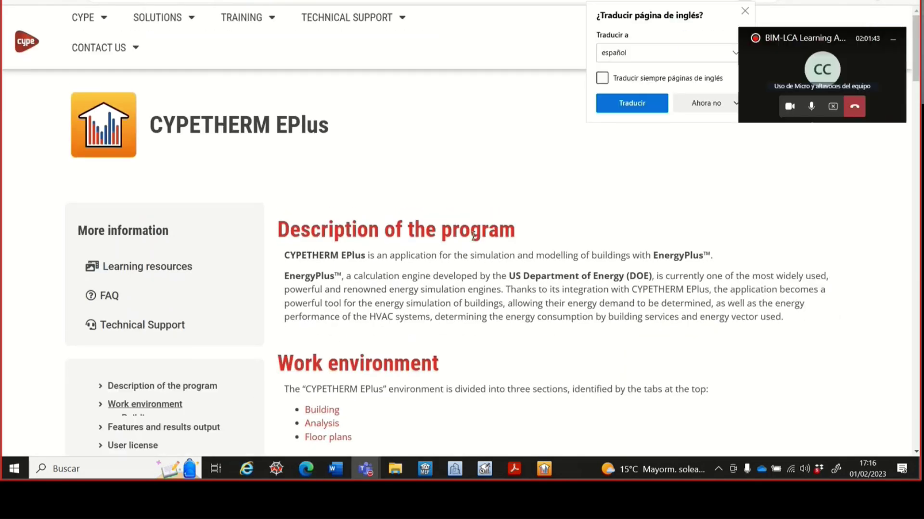
Find the Calculation results section on the CYPETHERM EPlus web page and dismiss the translation offer.
{"action": "scroll", "coordinate": [473, 236], "scroll_direction": "down", "scroll_amount": 2, "text": "ctrl"}
{"action": "scroll", "coordinate": [474, 236], "scroll_direction": "down", "scroll_amount": 5}
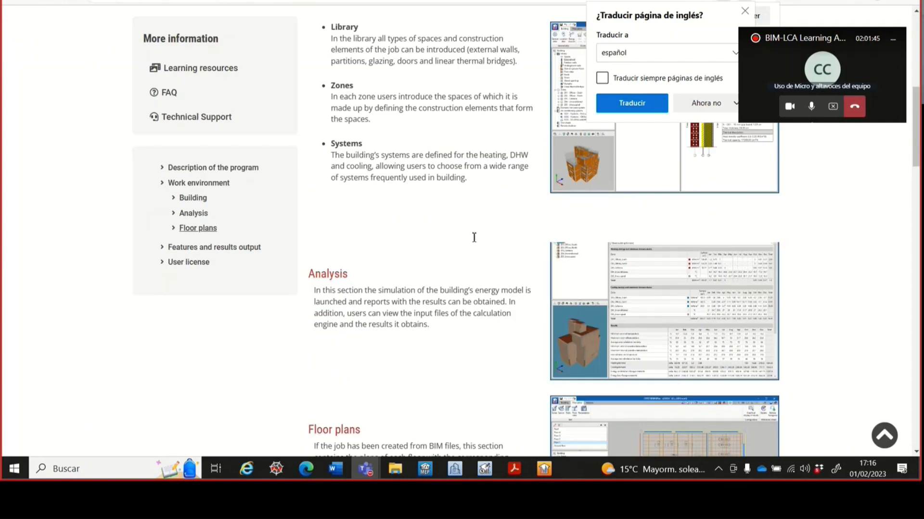
{"action": "scroll", "coordinate": [474, 237], "scroll_direction": "up", "scroll_amount": 5}
{"action": "scroll", "coordinate": [473, 237], "scroll_direction": "down", "scroll_amount": 20}
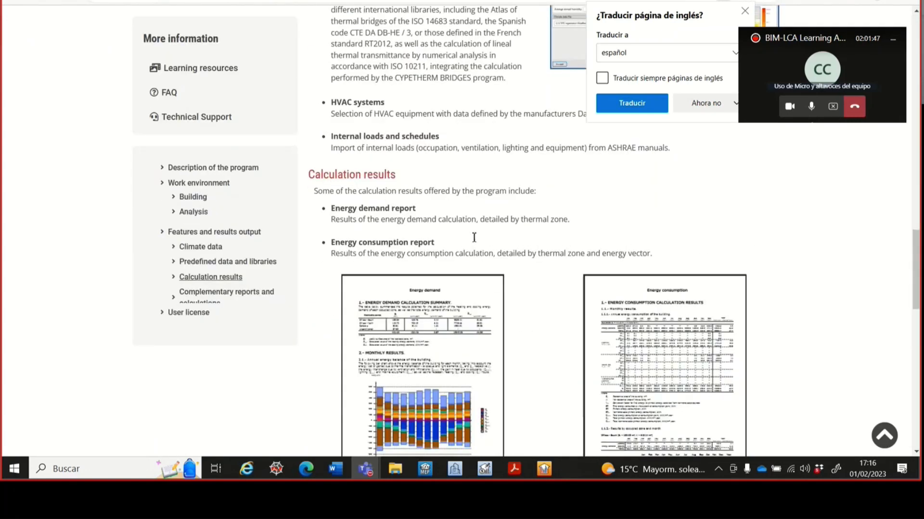
{"action": "scroll", "coordinate": [473, 237], "scroll_direction": "up", "scroll_amount": 6}
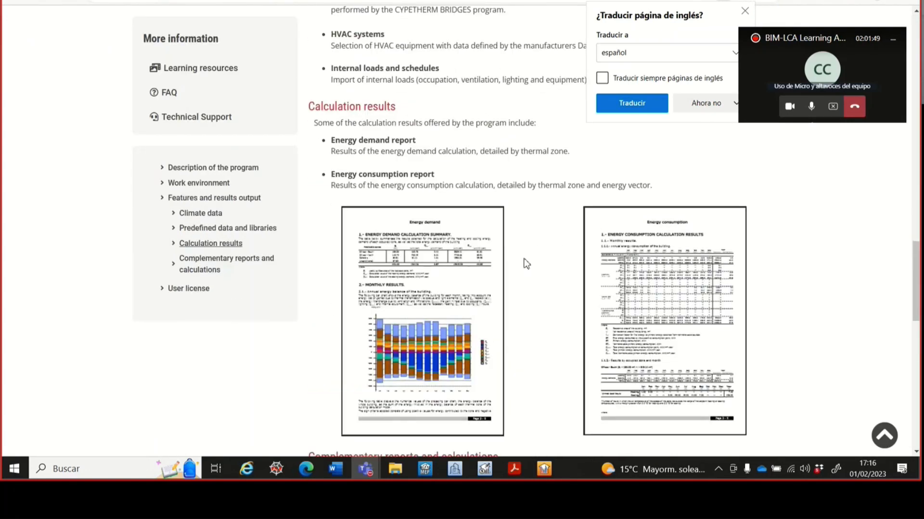
{"action": "scroll", "coordinate": [527, 264], "scroll_direction": "up", "scroll_amount": 1, "text": "ctrl"}
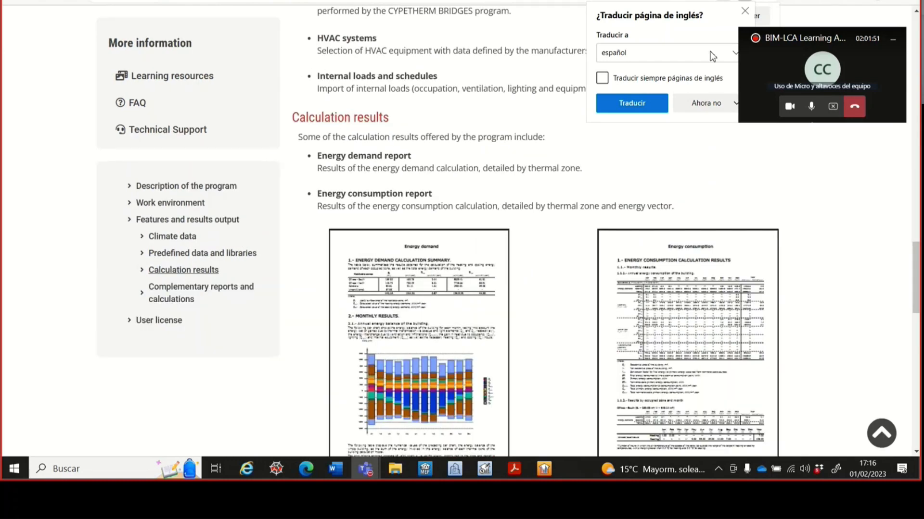
{"action": "left_click", "coordinate": [744, 11]}
Review the energy demand and energy consumption report descriptions, and the complementary reports and calculations section.
{"action": "scroll", "coordinate": [499, 157], "scroll_direction": "down", "scroll_amount": 2}
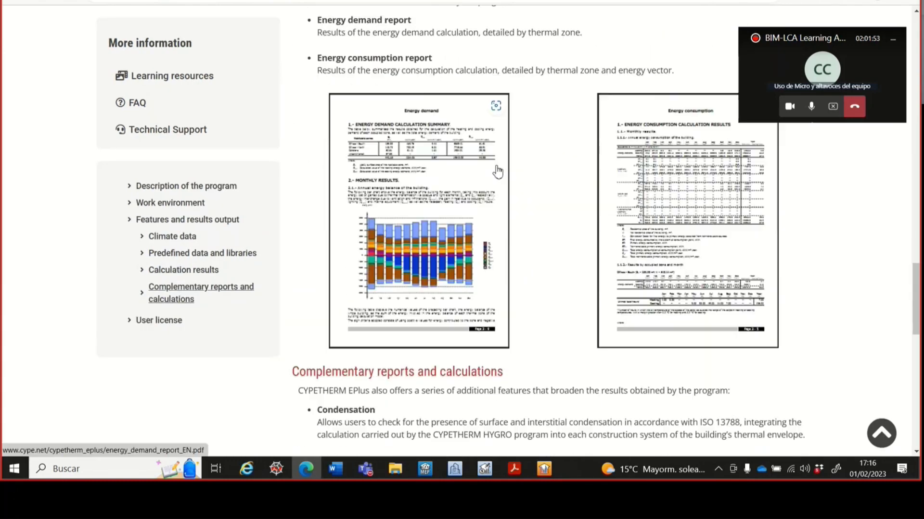
{"action": "scroll", "coordinate": [498, 172], "scroll_direction": "up", "scroll_amount": 1}
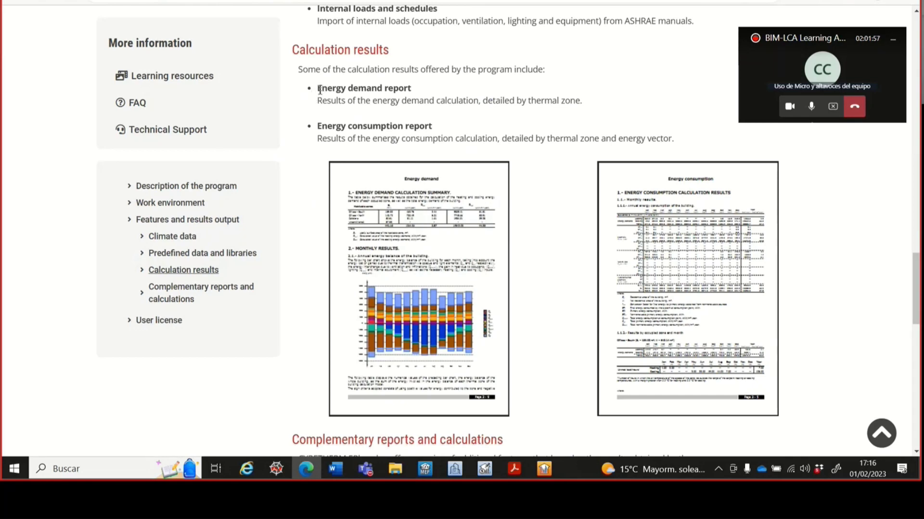
{"action": "left_click_drag", "start_coordinate": [319, 89], "coordinate": [417, 94]}
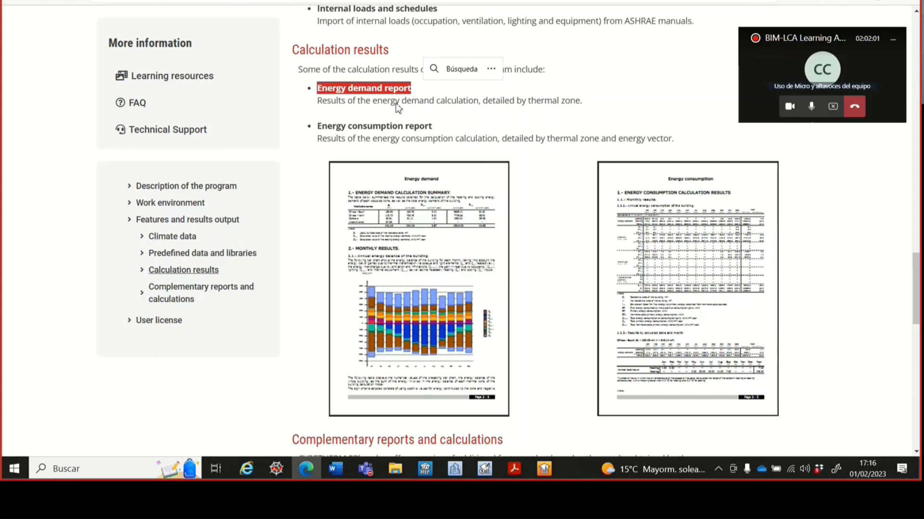
{"action": "left_click", "coordinate": [515, 101]}
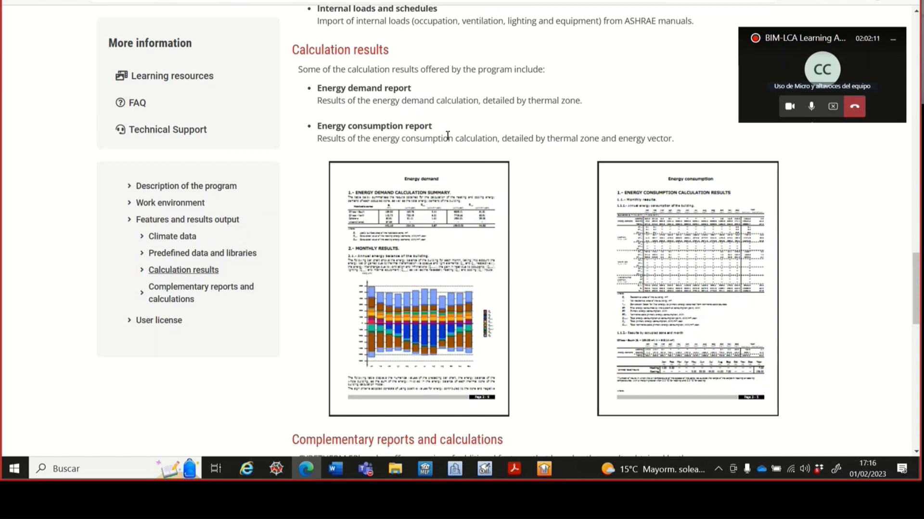
{"action": "scroll", "coordinate": [437, 149], "scroll_direction": "down", "scroll_amount": 3}
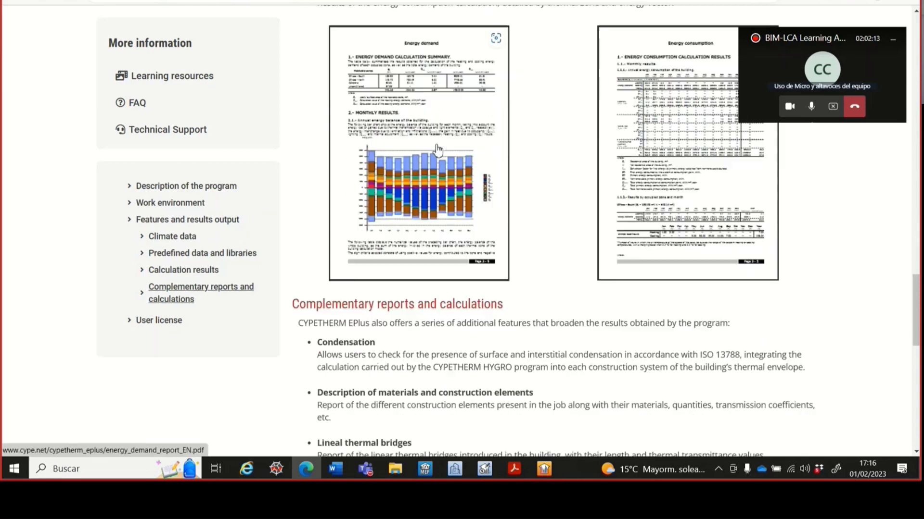
{"action": "scroll", "coordinate": [437, 148], "scroll_direction": "down", "scroll_amount": 4}
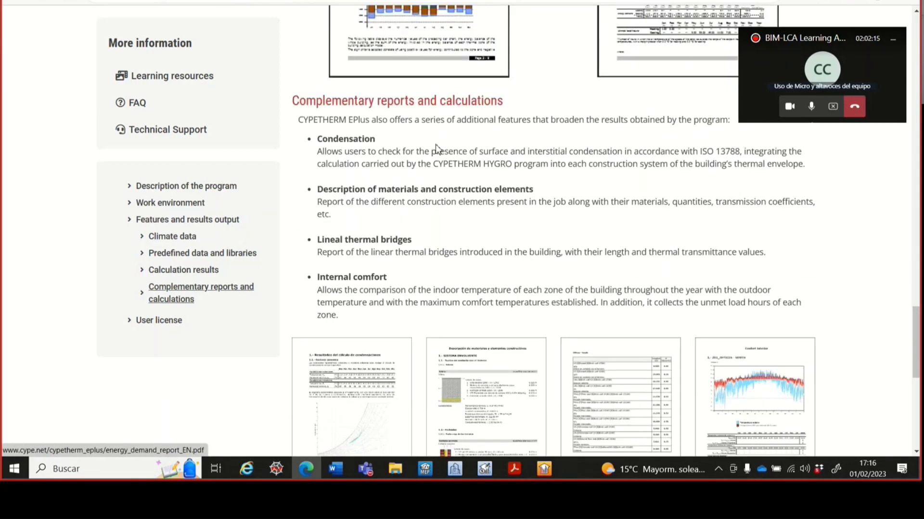